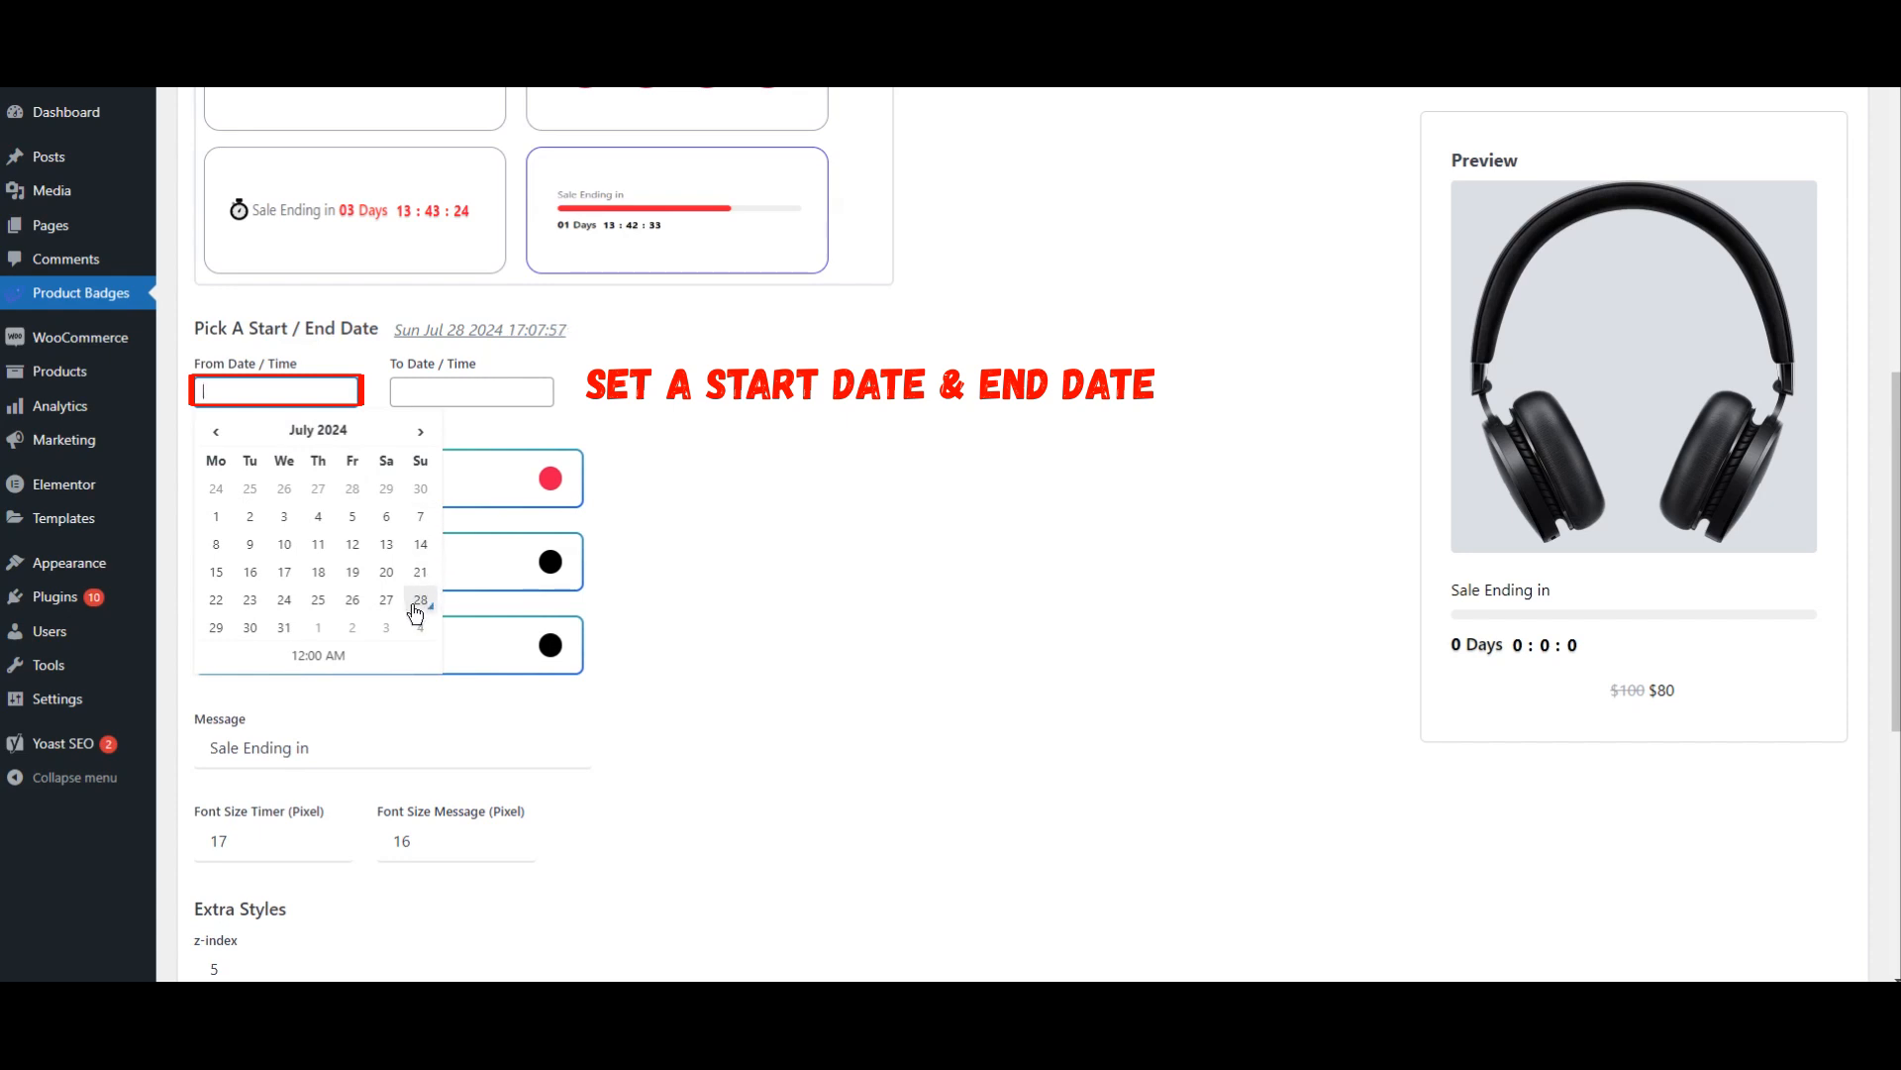
pyautogui.click(459, 396)
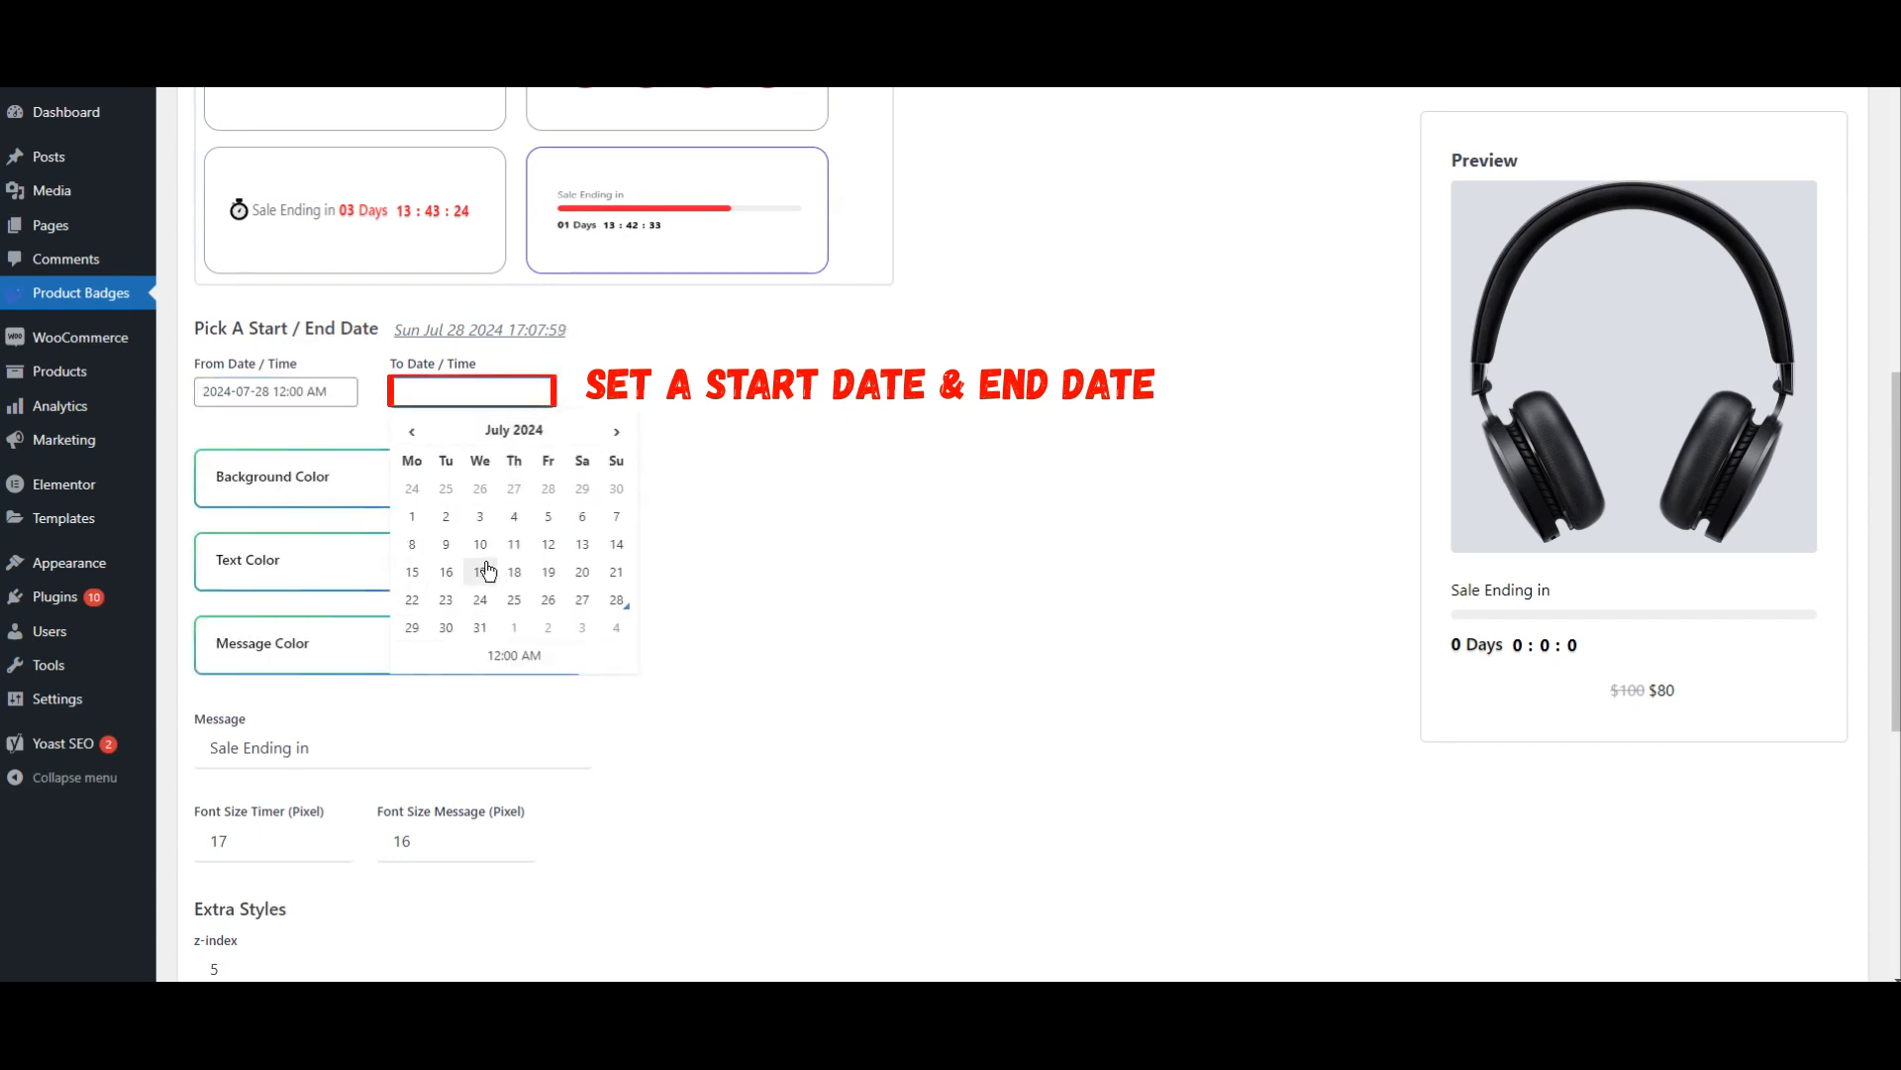
pyautogui.click(447, 627)
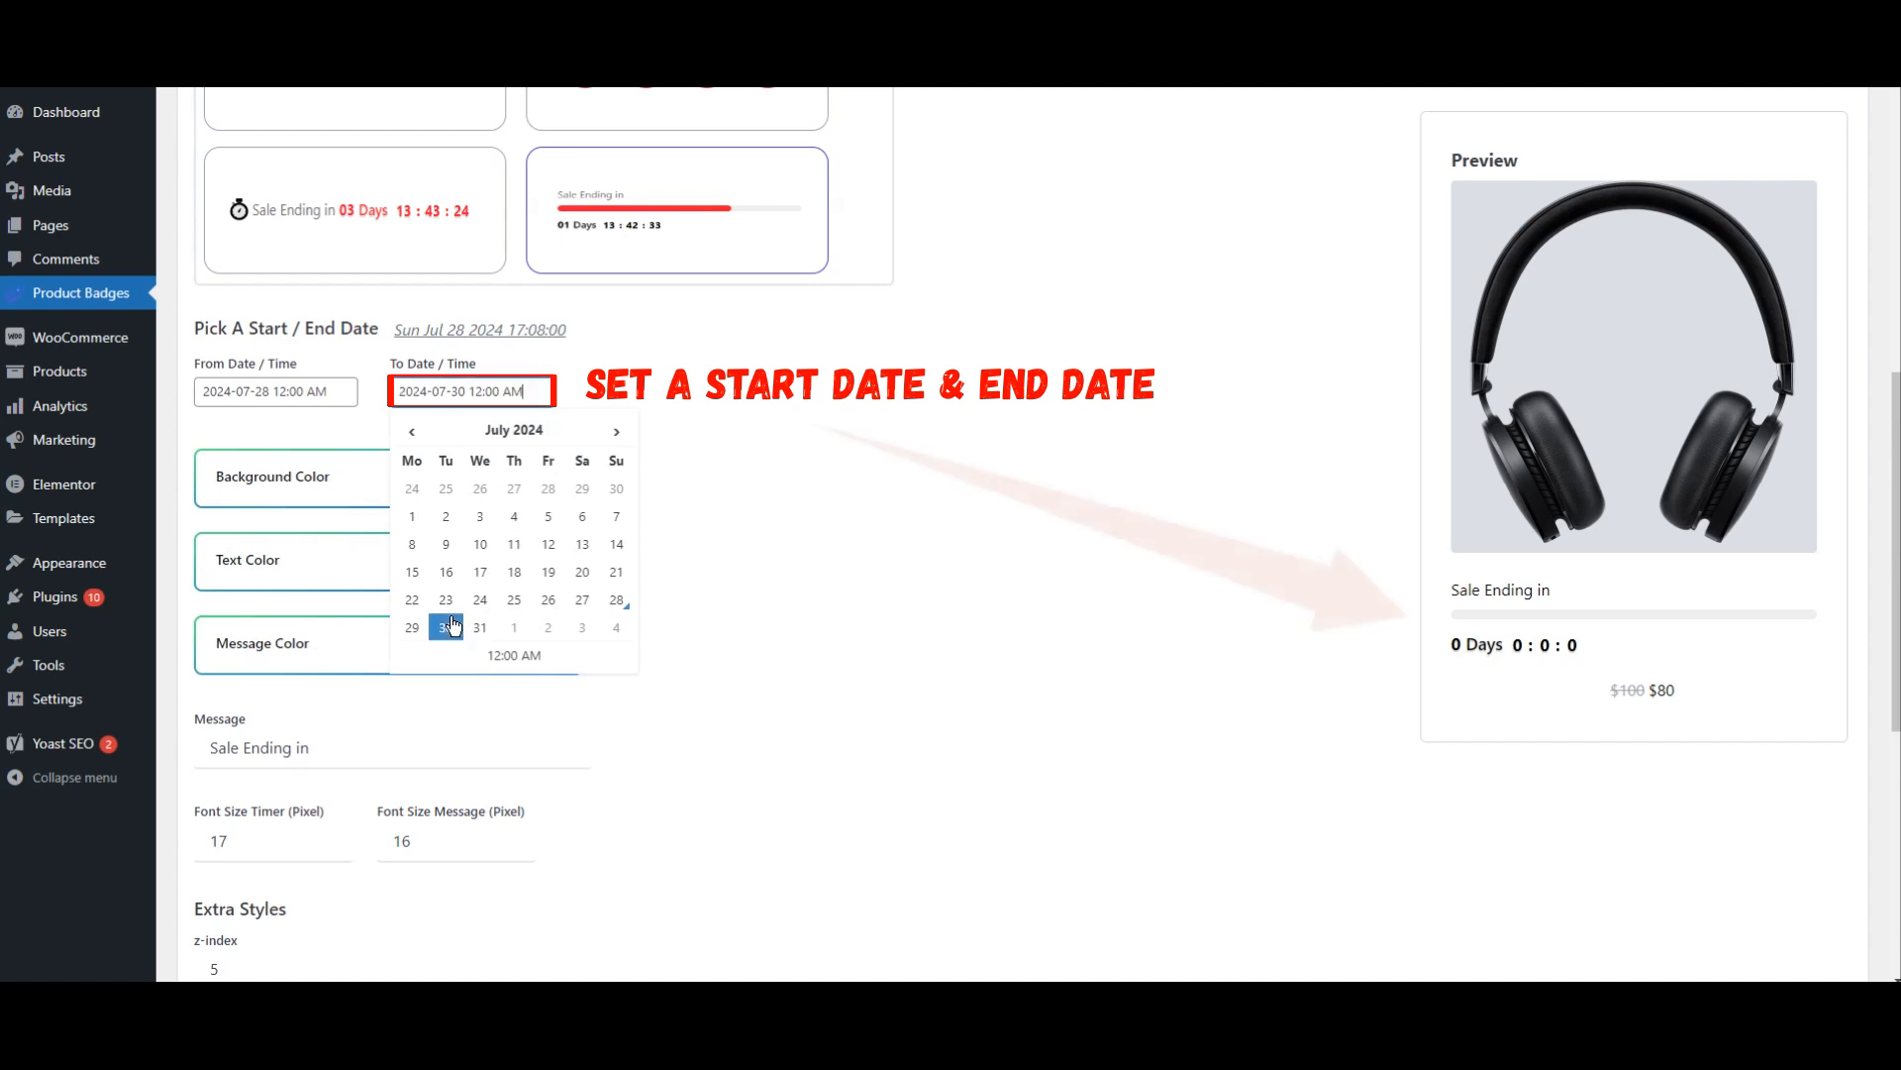
pyautogui.click(981, 490)
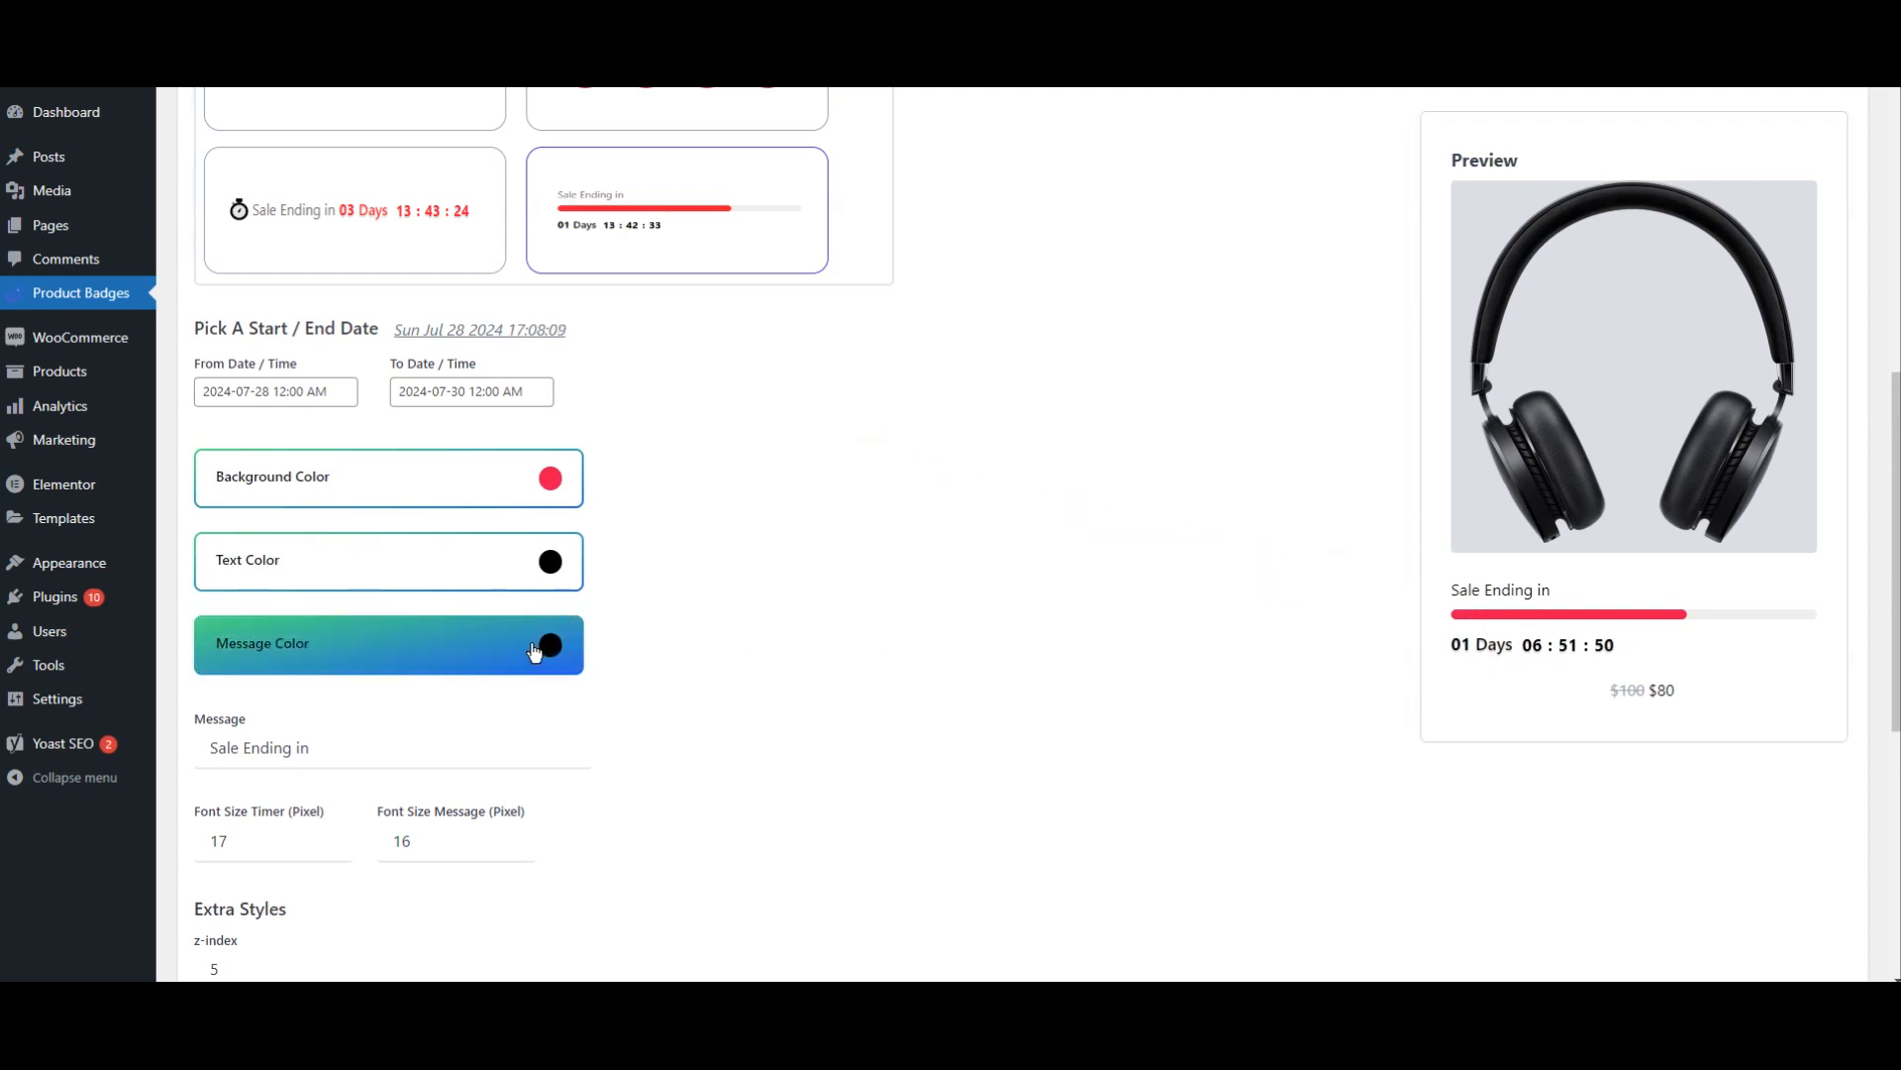
# Step: Change the timer's message color to the grey shade 8b8585
pyautogui.click(497, 651)
pyautogui.scroll(-2, 757, 646)
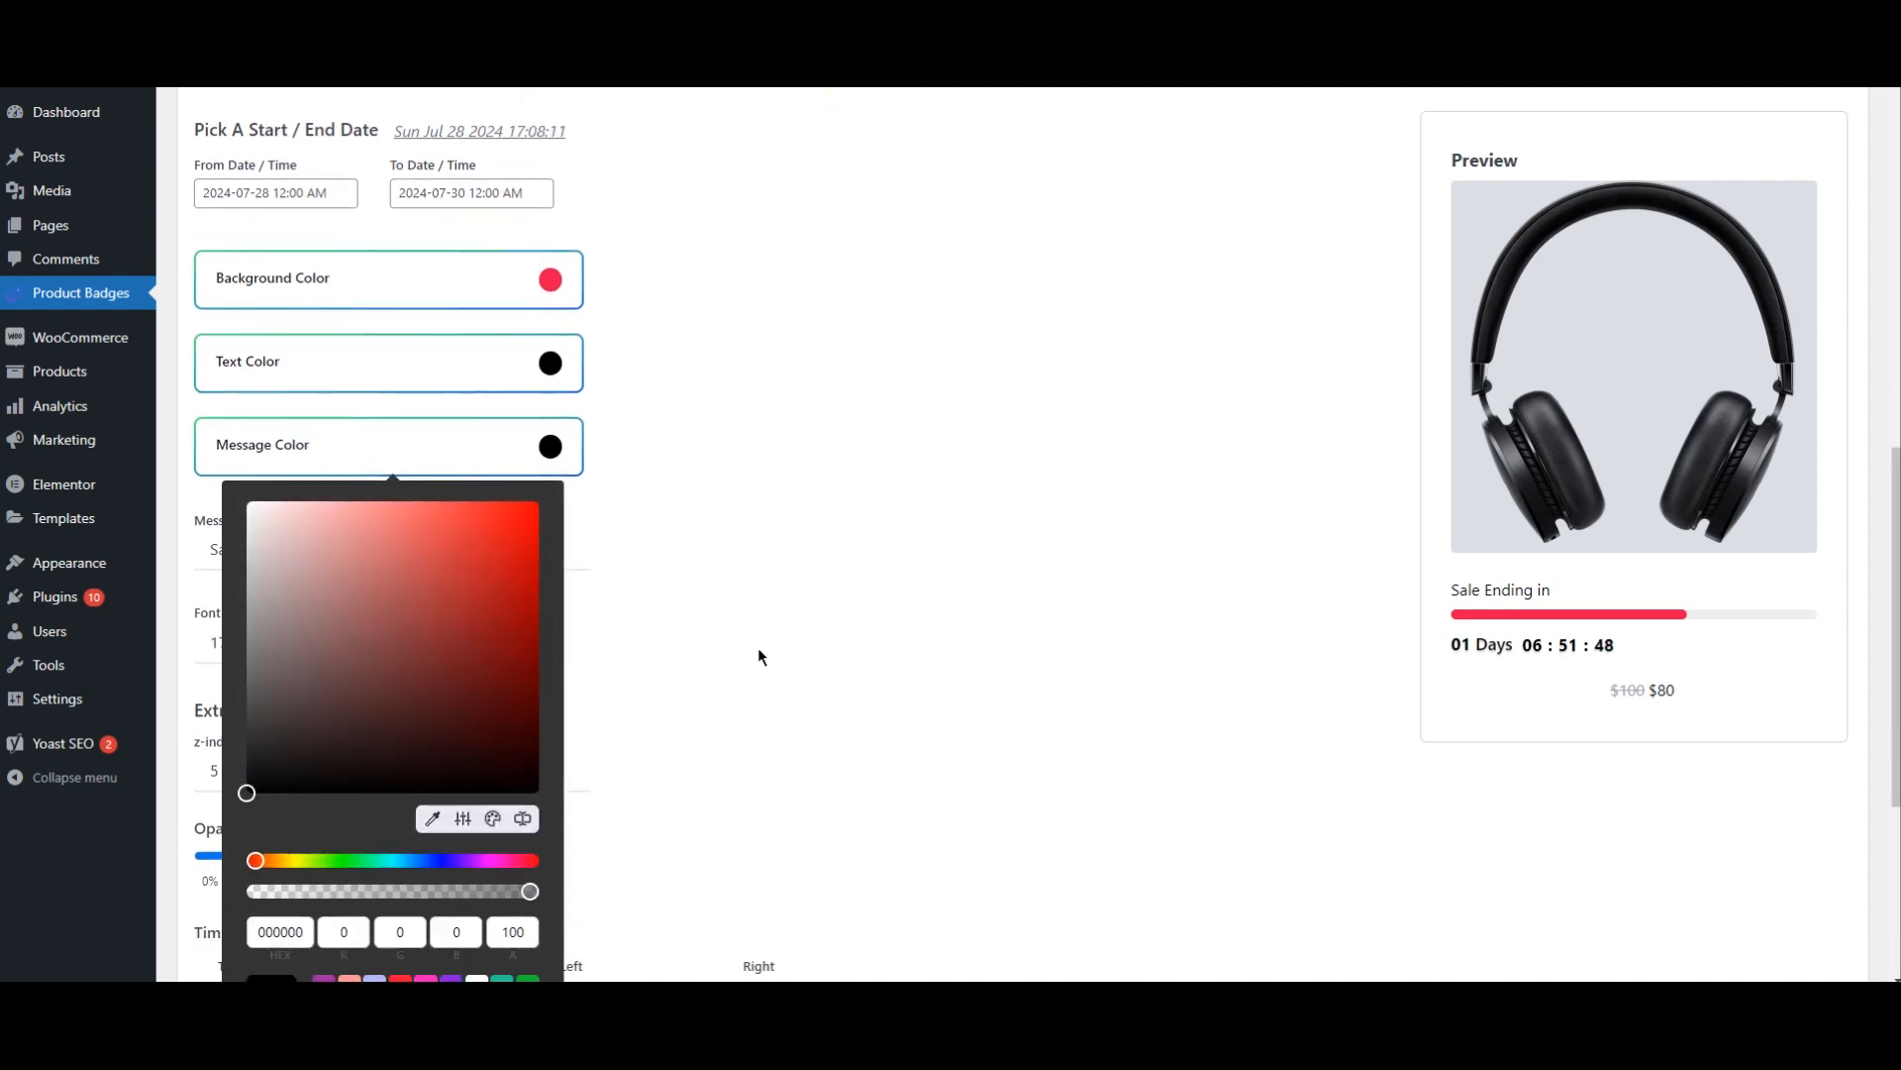
pyautogui.scroll(-1, 639, 662)
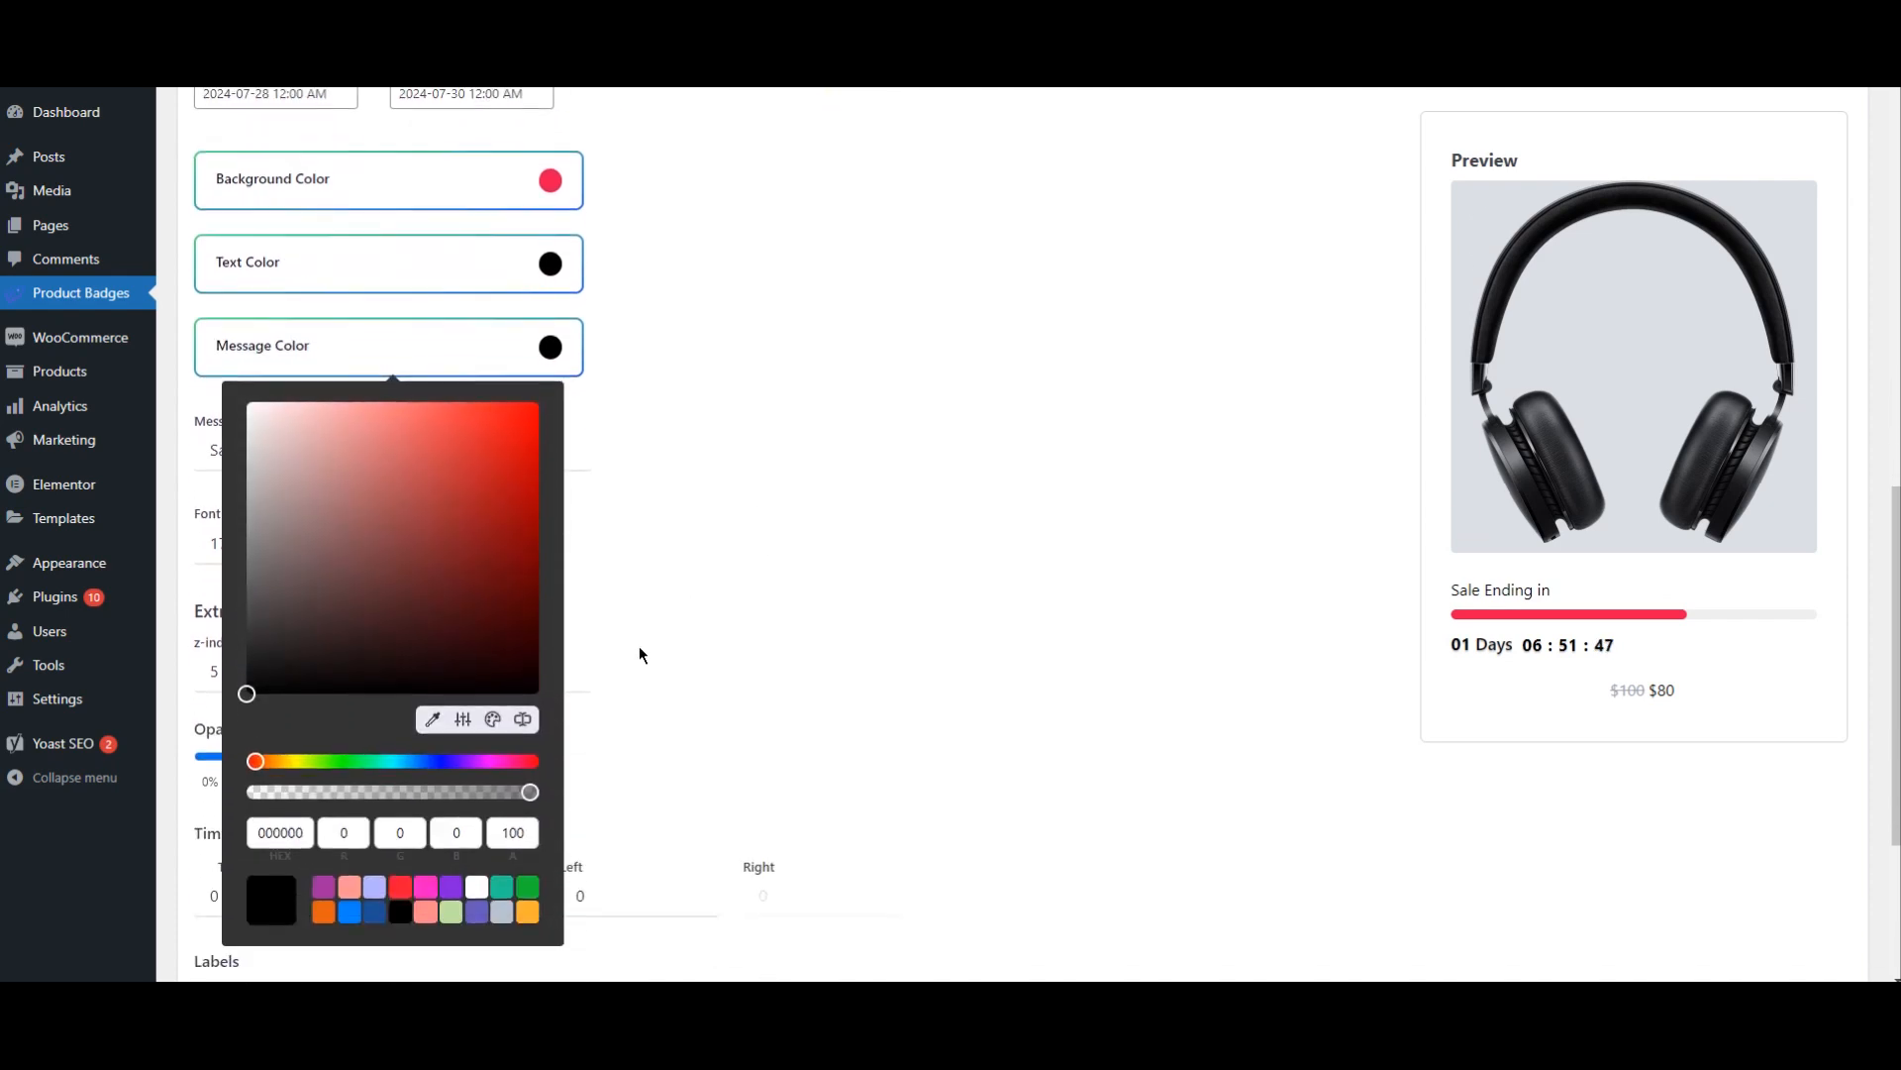
pyautogui.click(498, 445)
pyautogui.moveTo(498, 444)
pyautogui.mouseDown()
pyautogui.moveTo(496, 492)
pyautogui.moveTo(472, 433)
pyautogui.mouseUp()
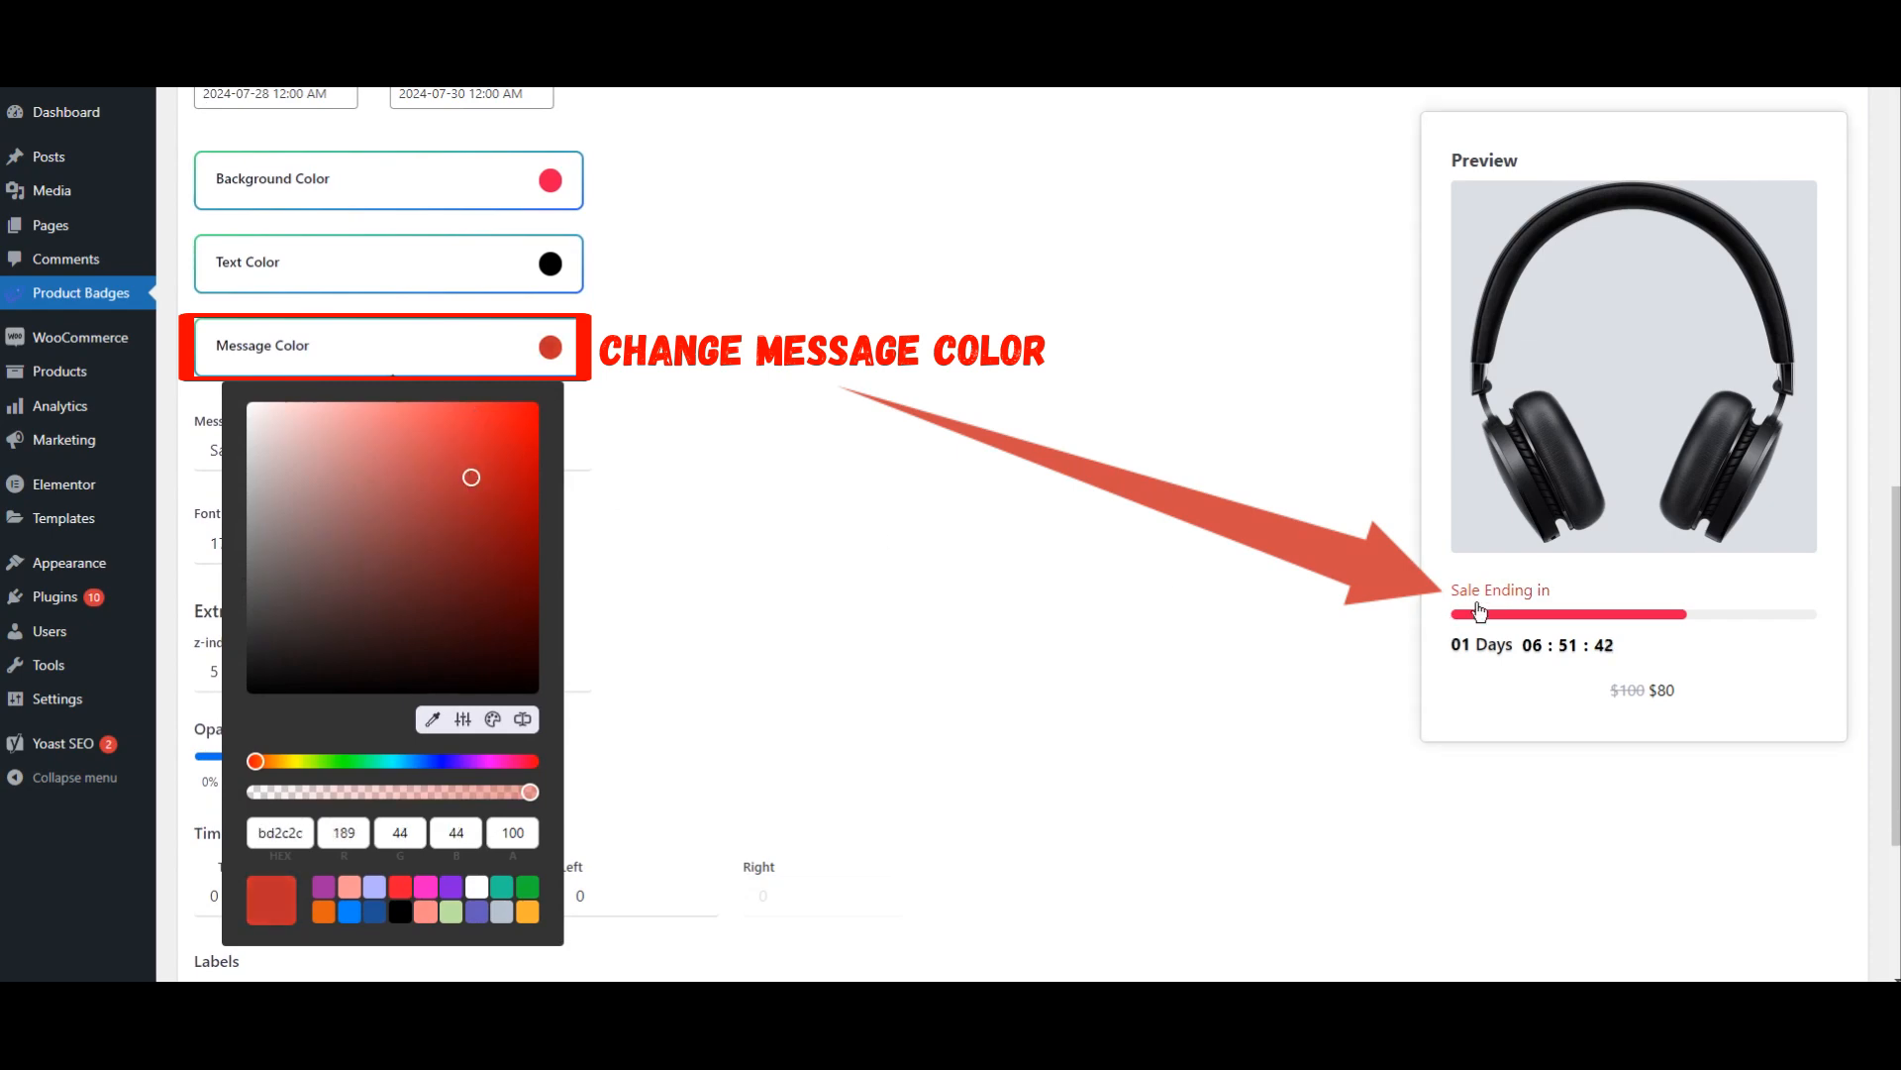
pyautogui.moveTo(282, 514); pyautogui.dragTo(258, 533)
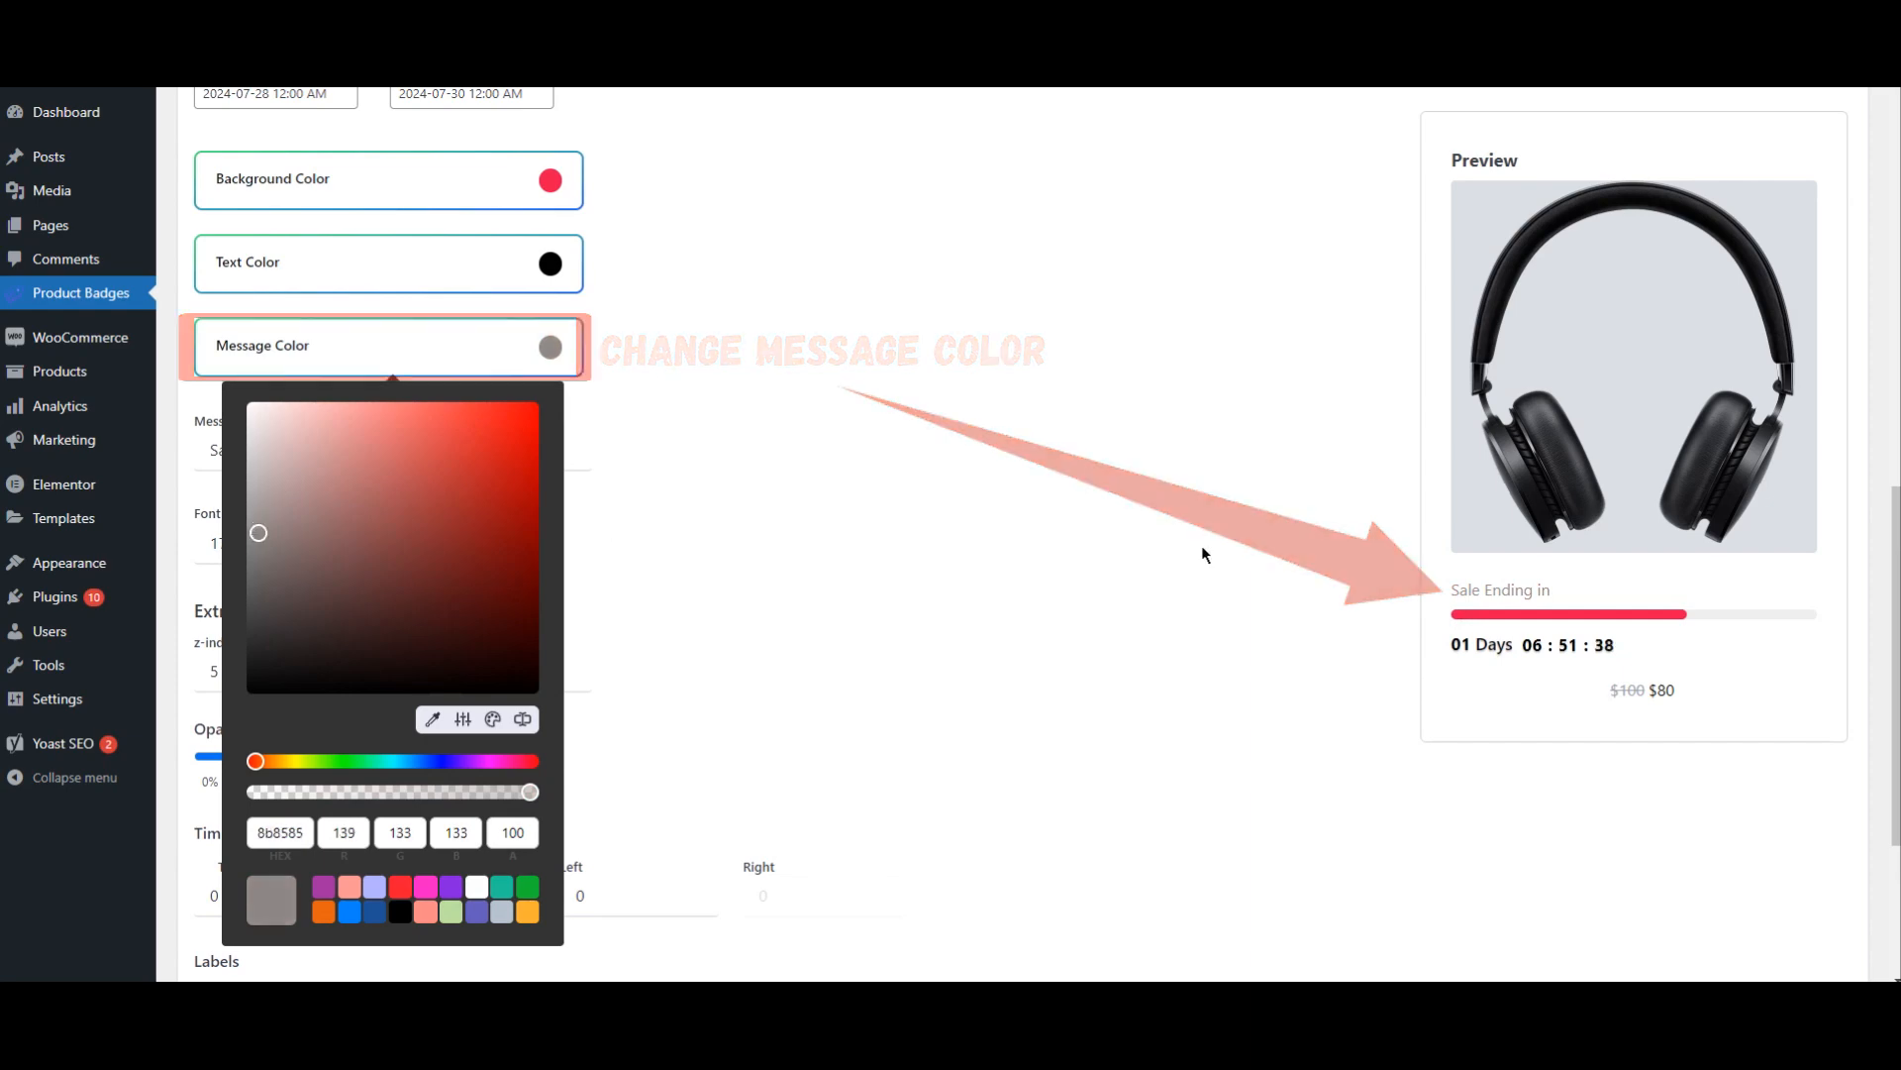
pyautogui.click(810, 424)
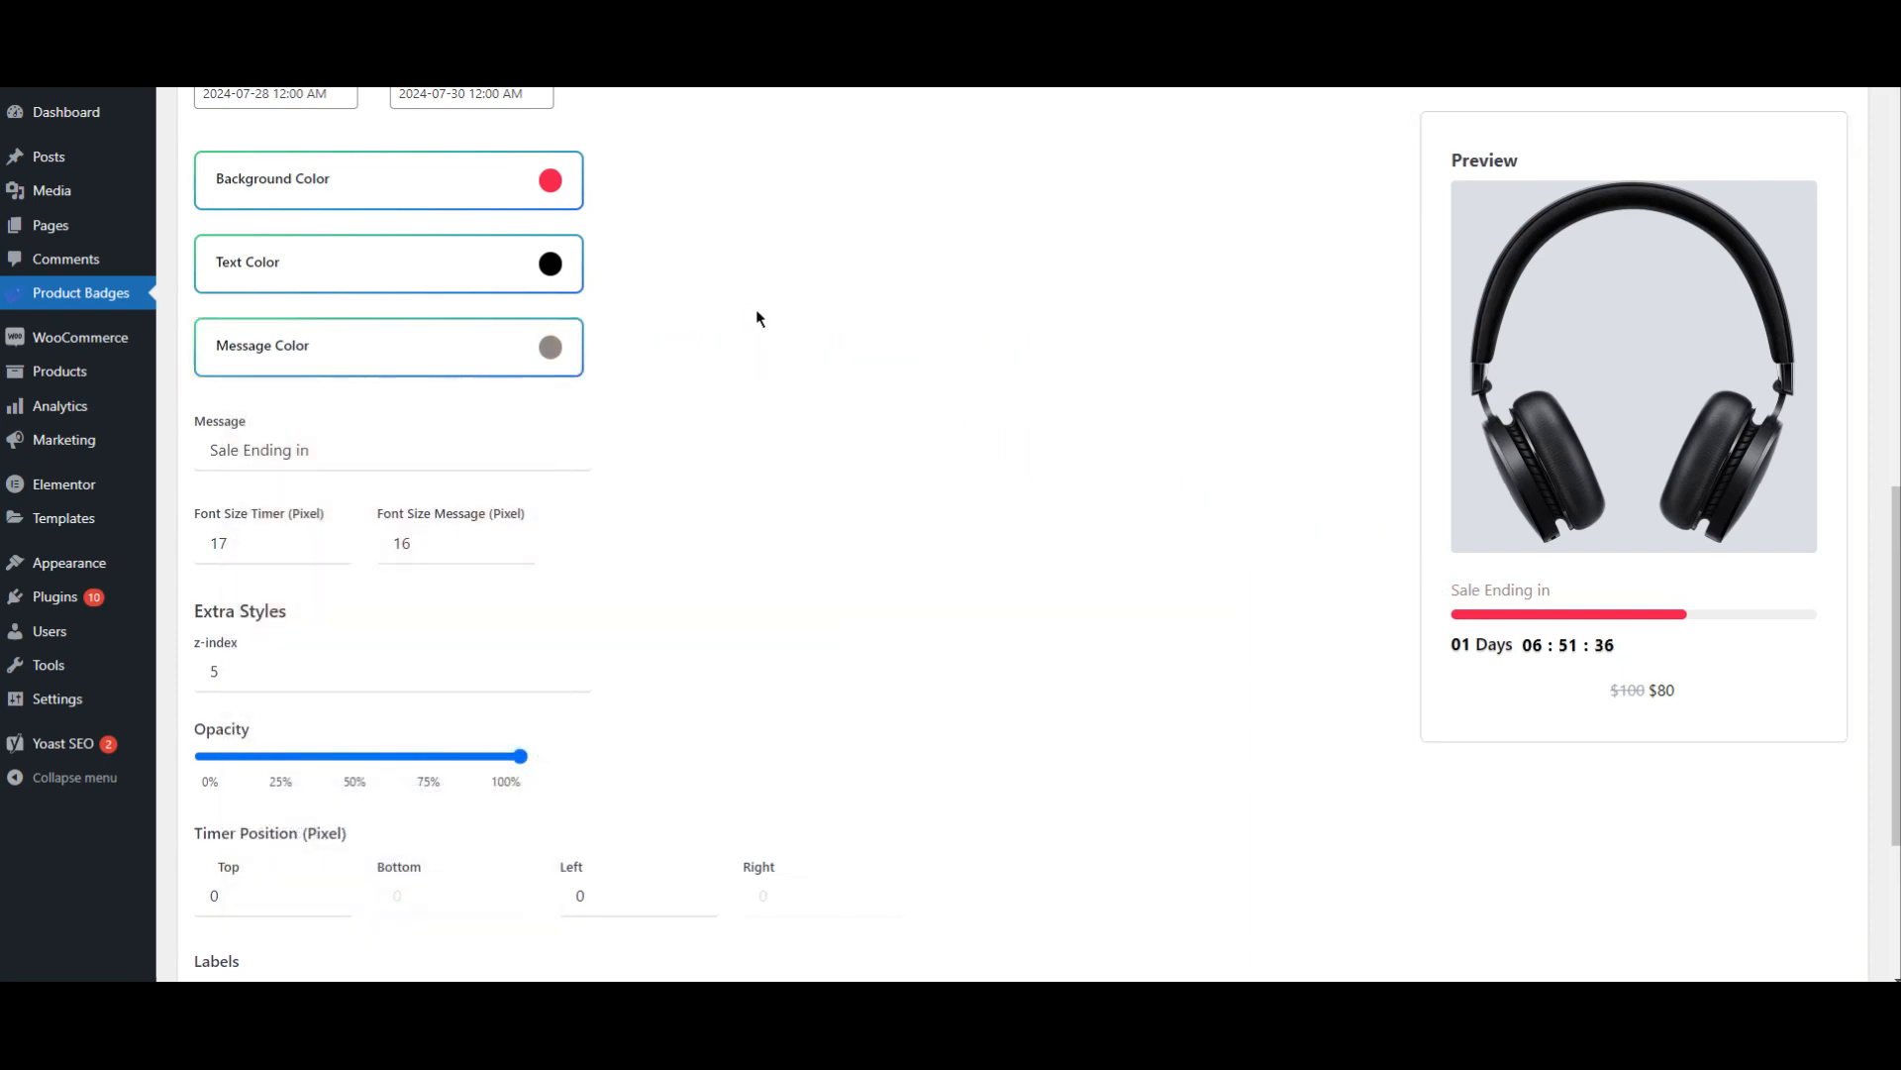
# Step: Change the timer's text color to the red preset fa1731
pyautogui.click(556, 285)
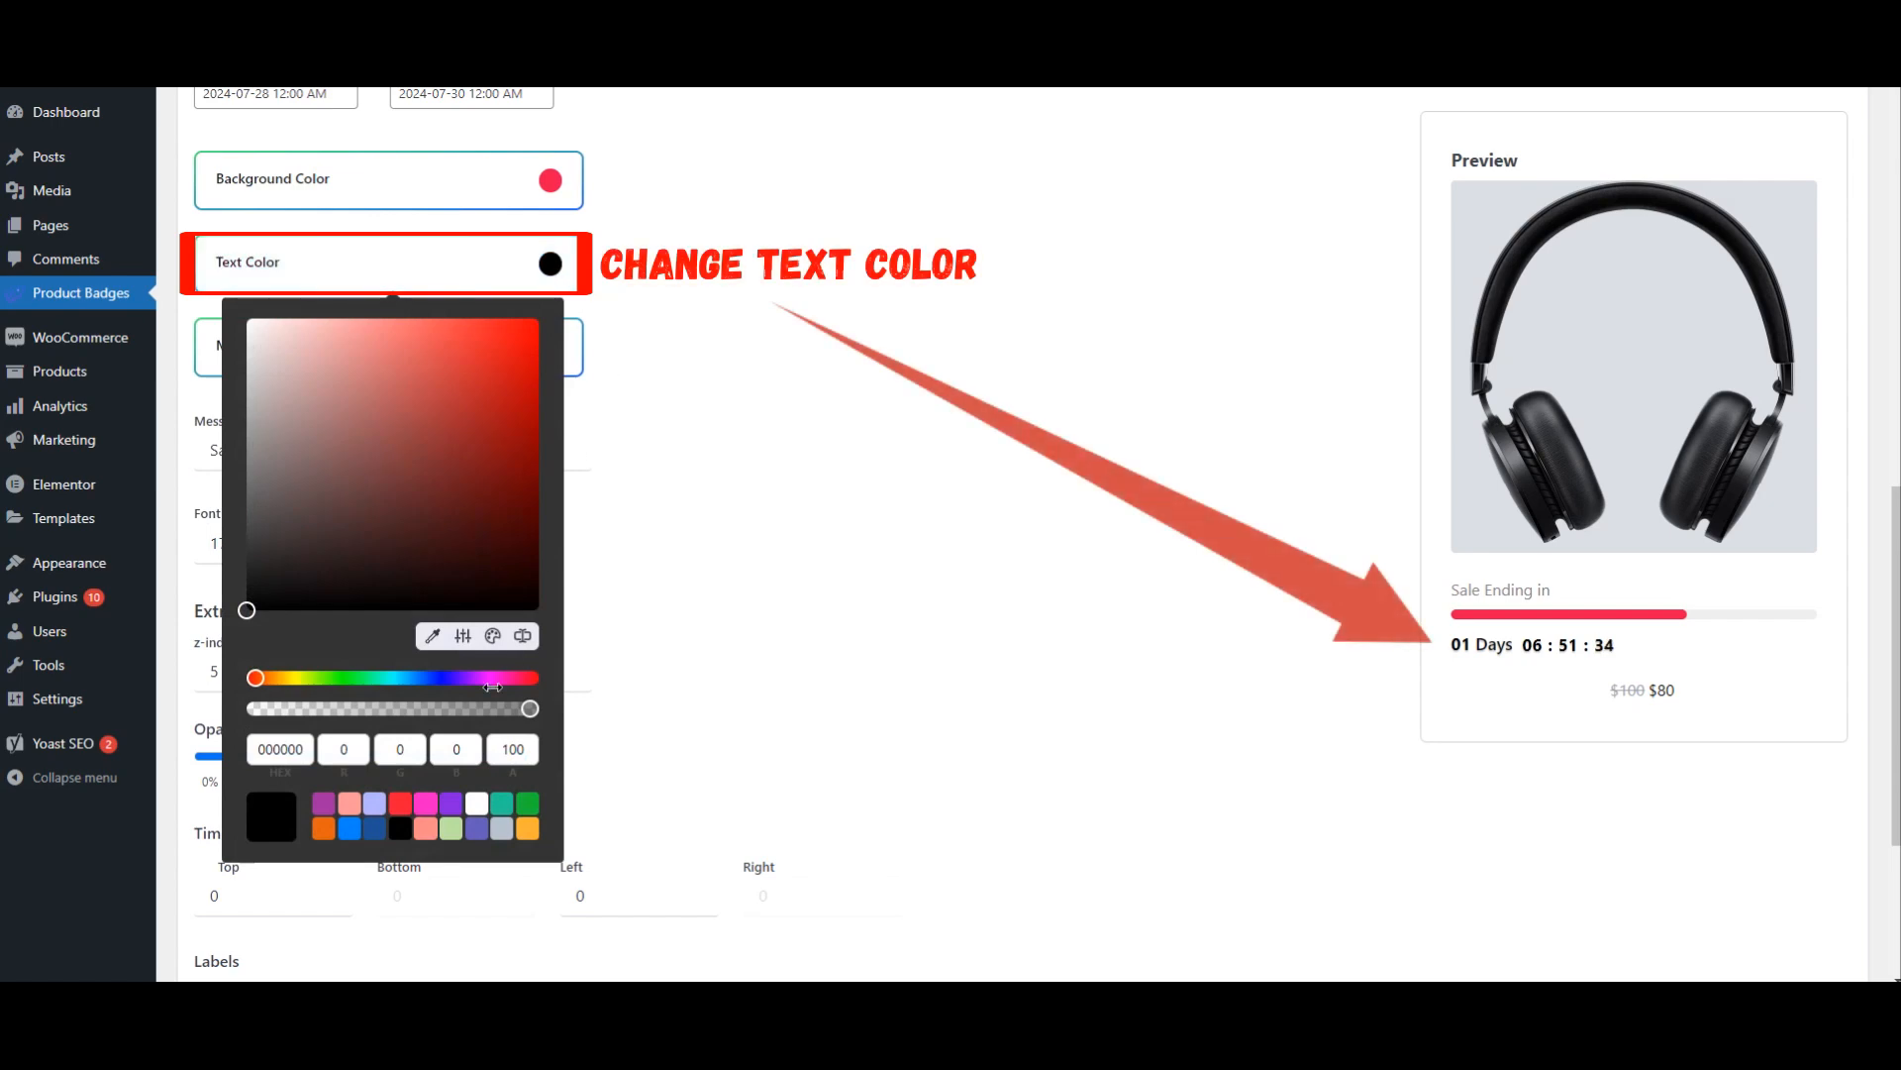
pyautogui.click(397, 806)
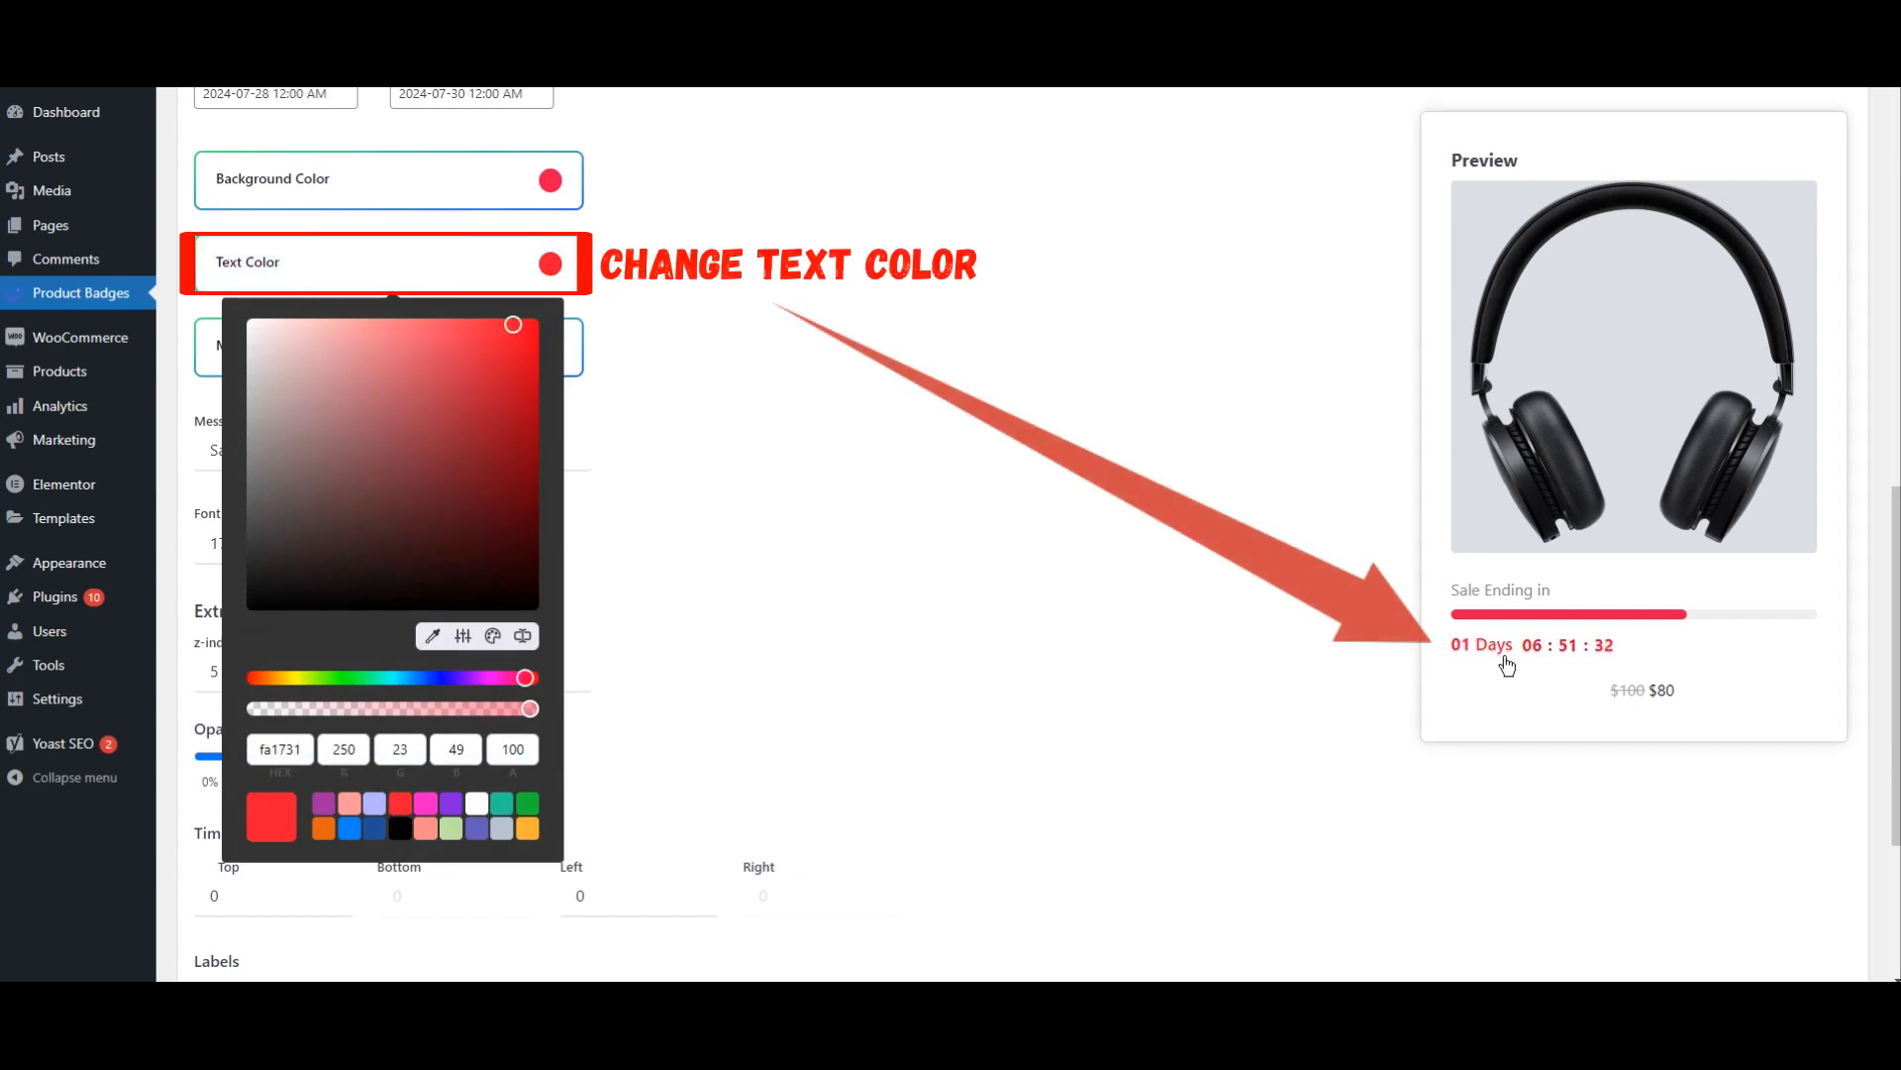
pyautogui.click(830, 581)
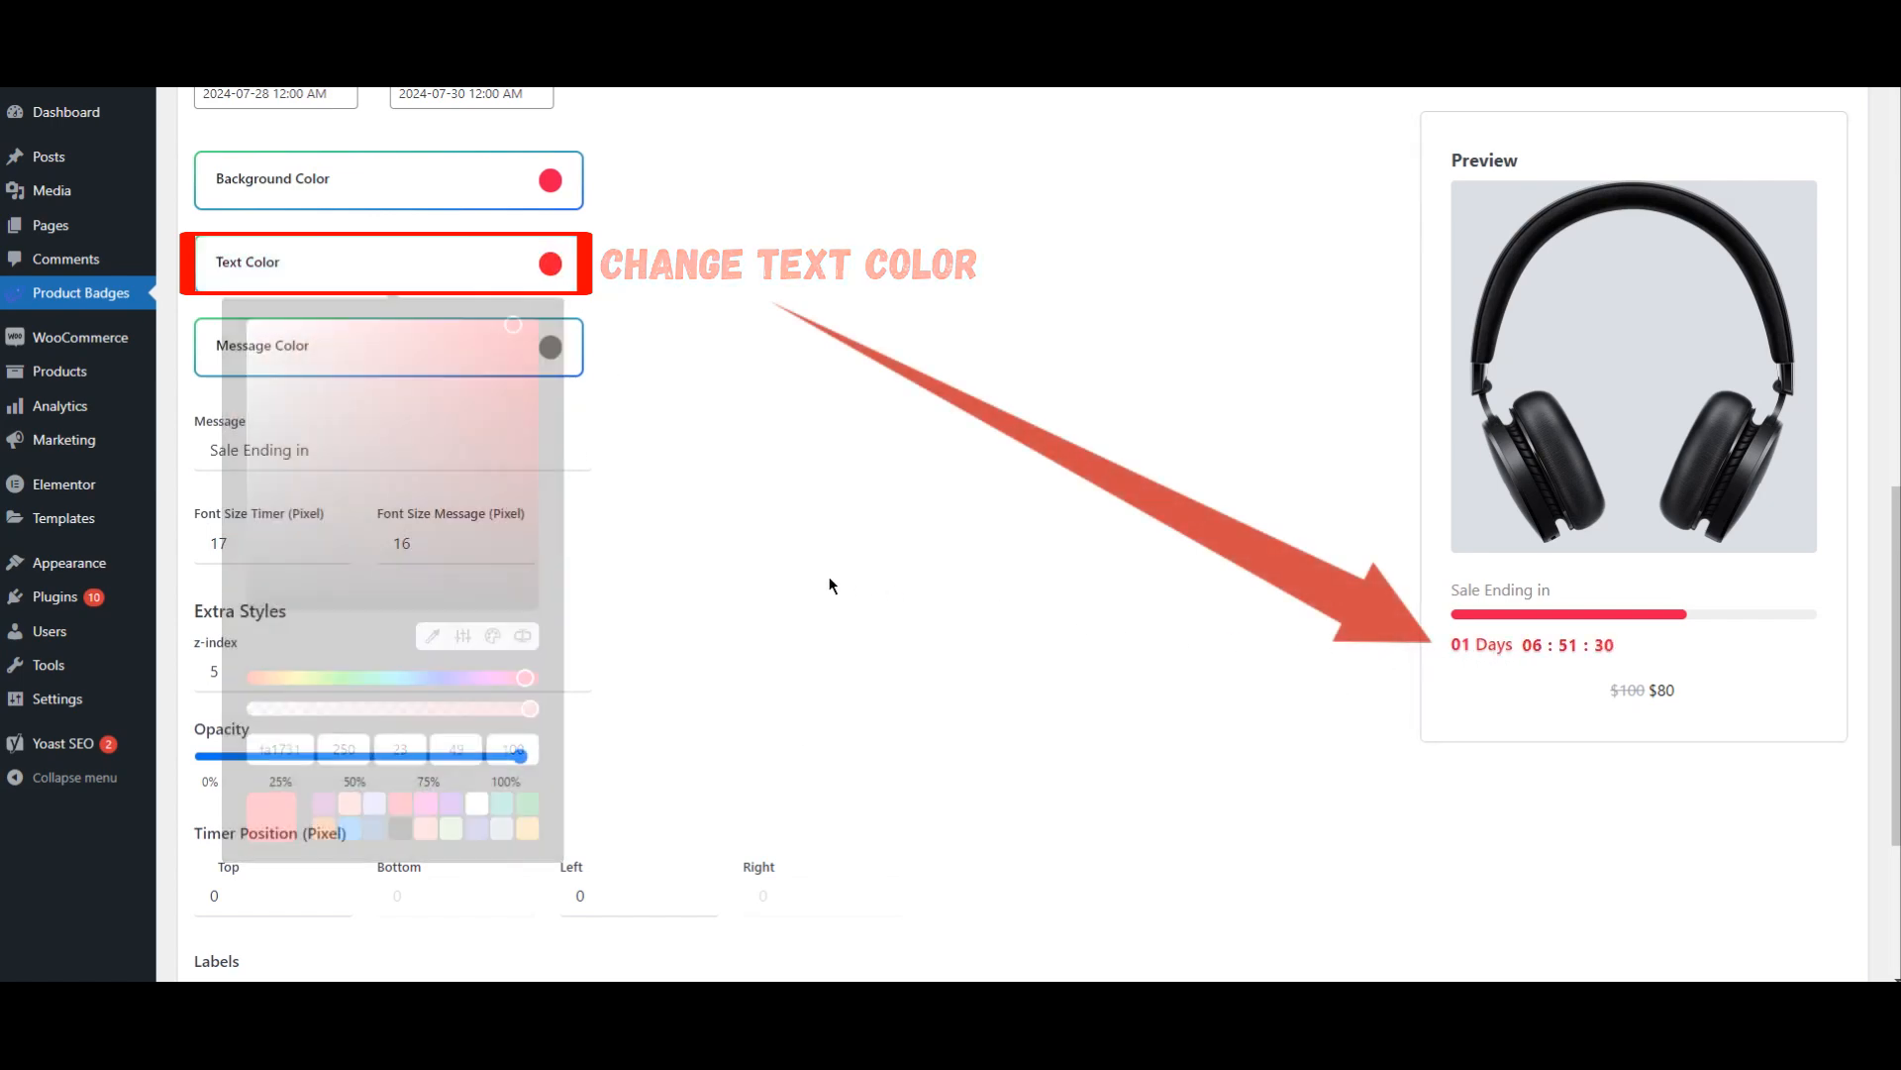
# Step: Try a message font size of 17 pixels, then return it to 16
pyautogui.scroll(2, 829, 583)
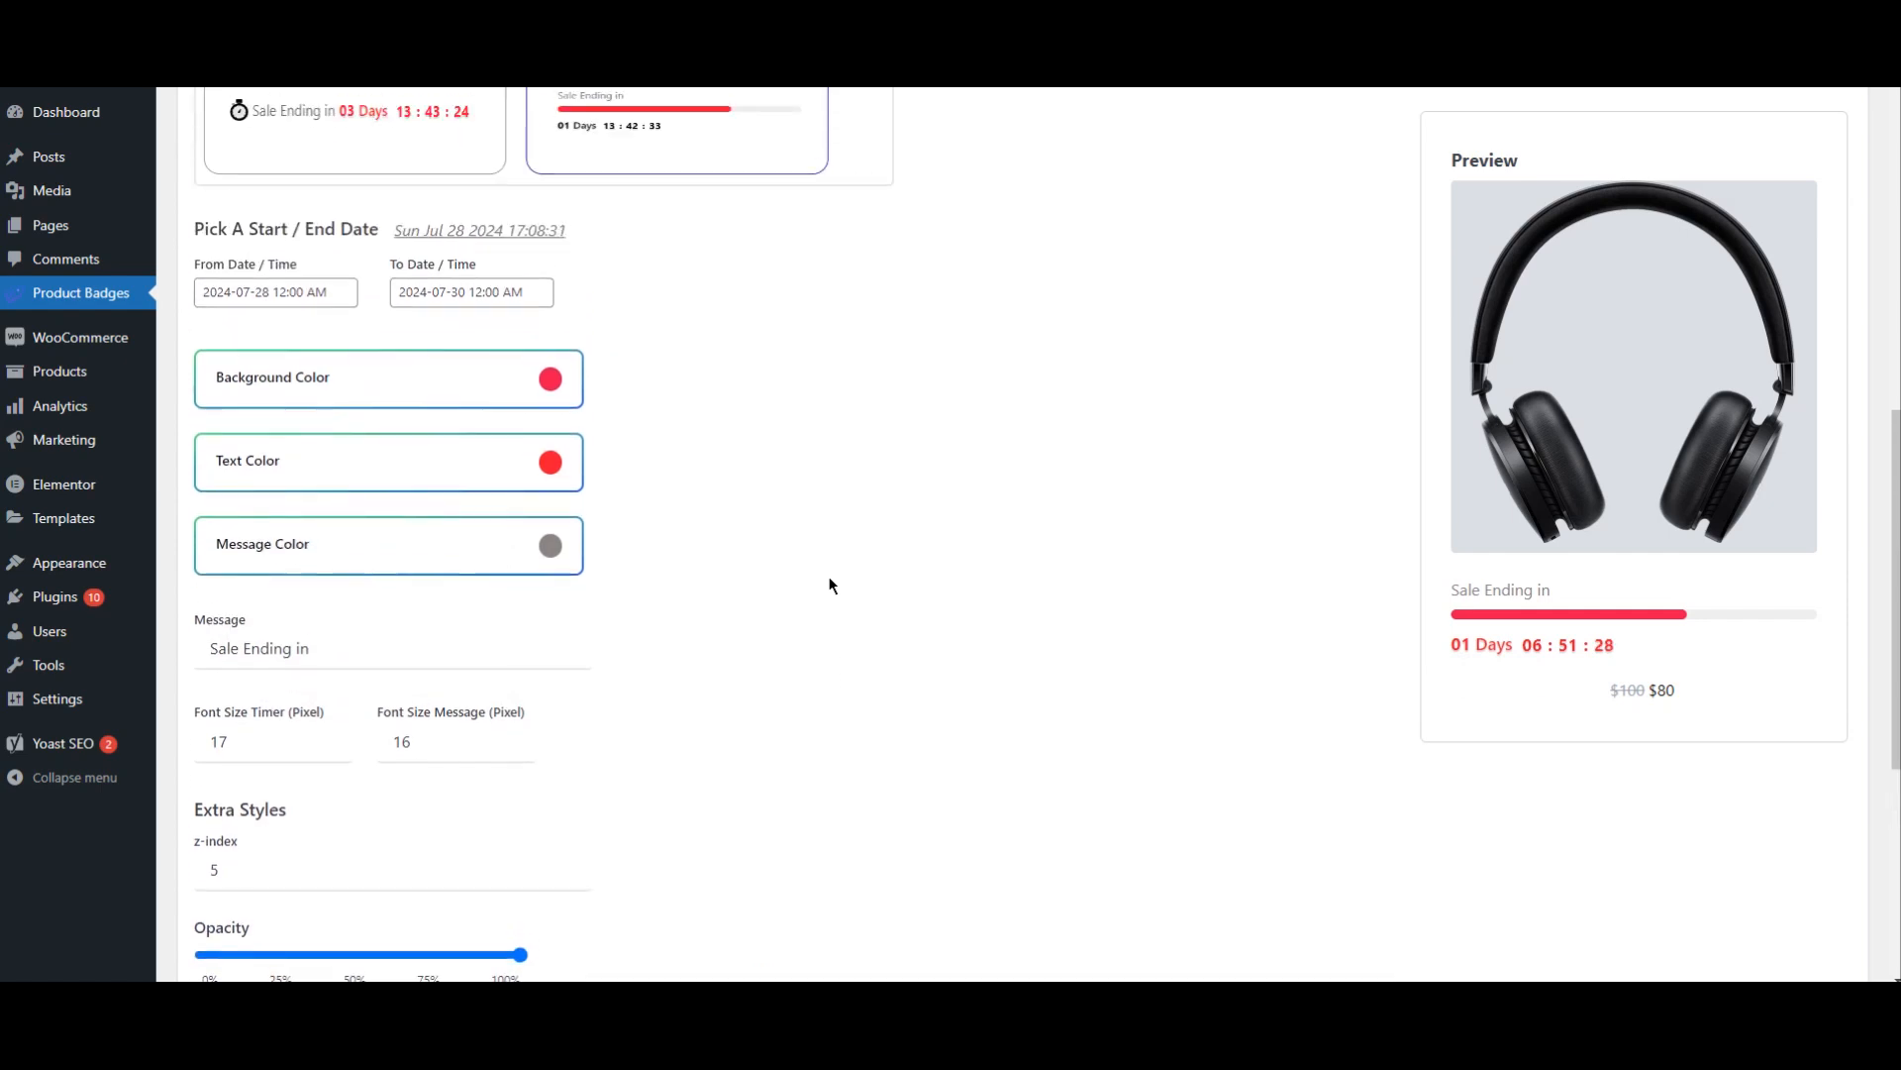
pyautogui.click(369, 649)
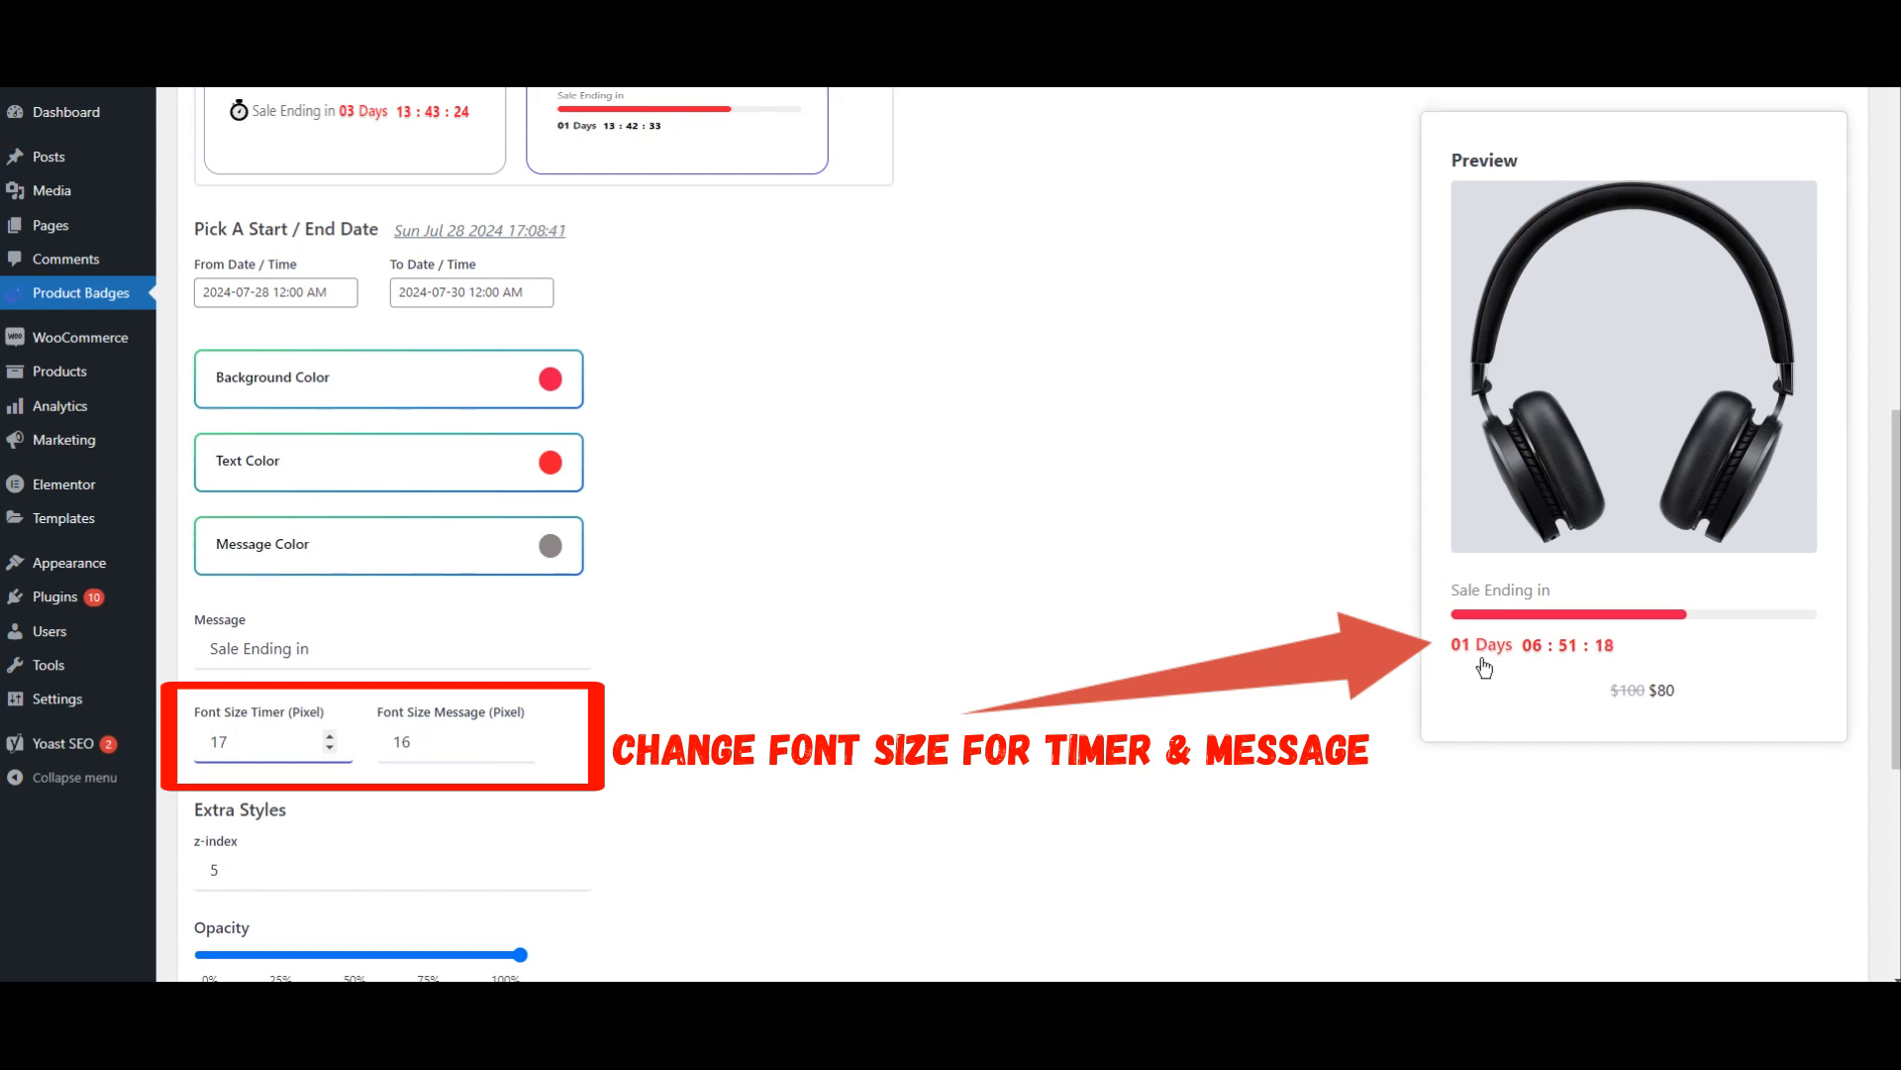
pyautogui.click(513, 736)
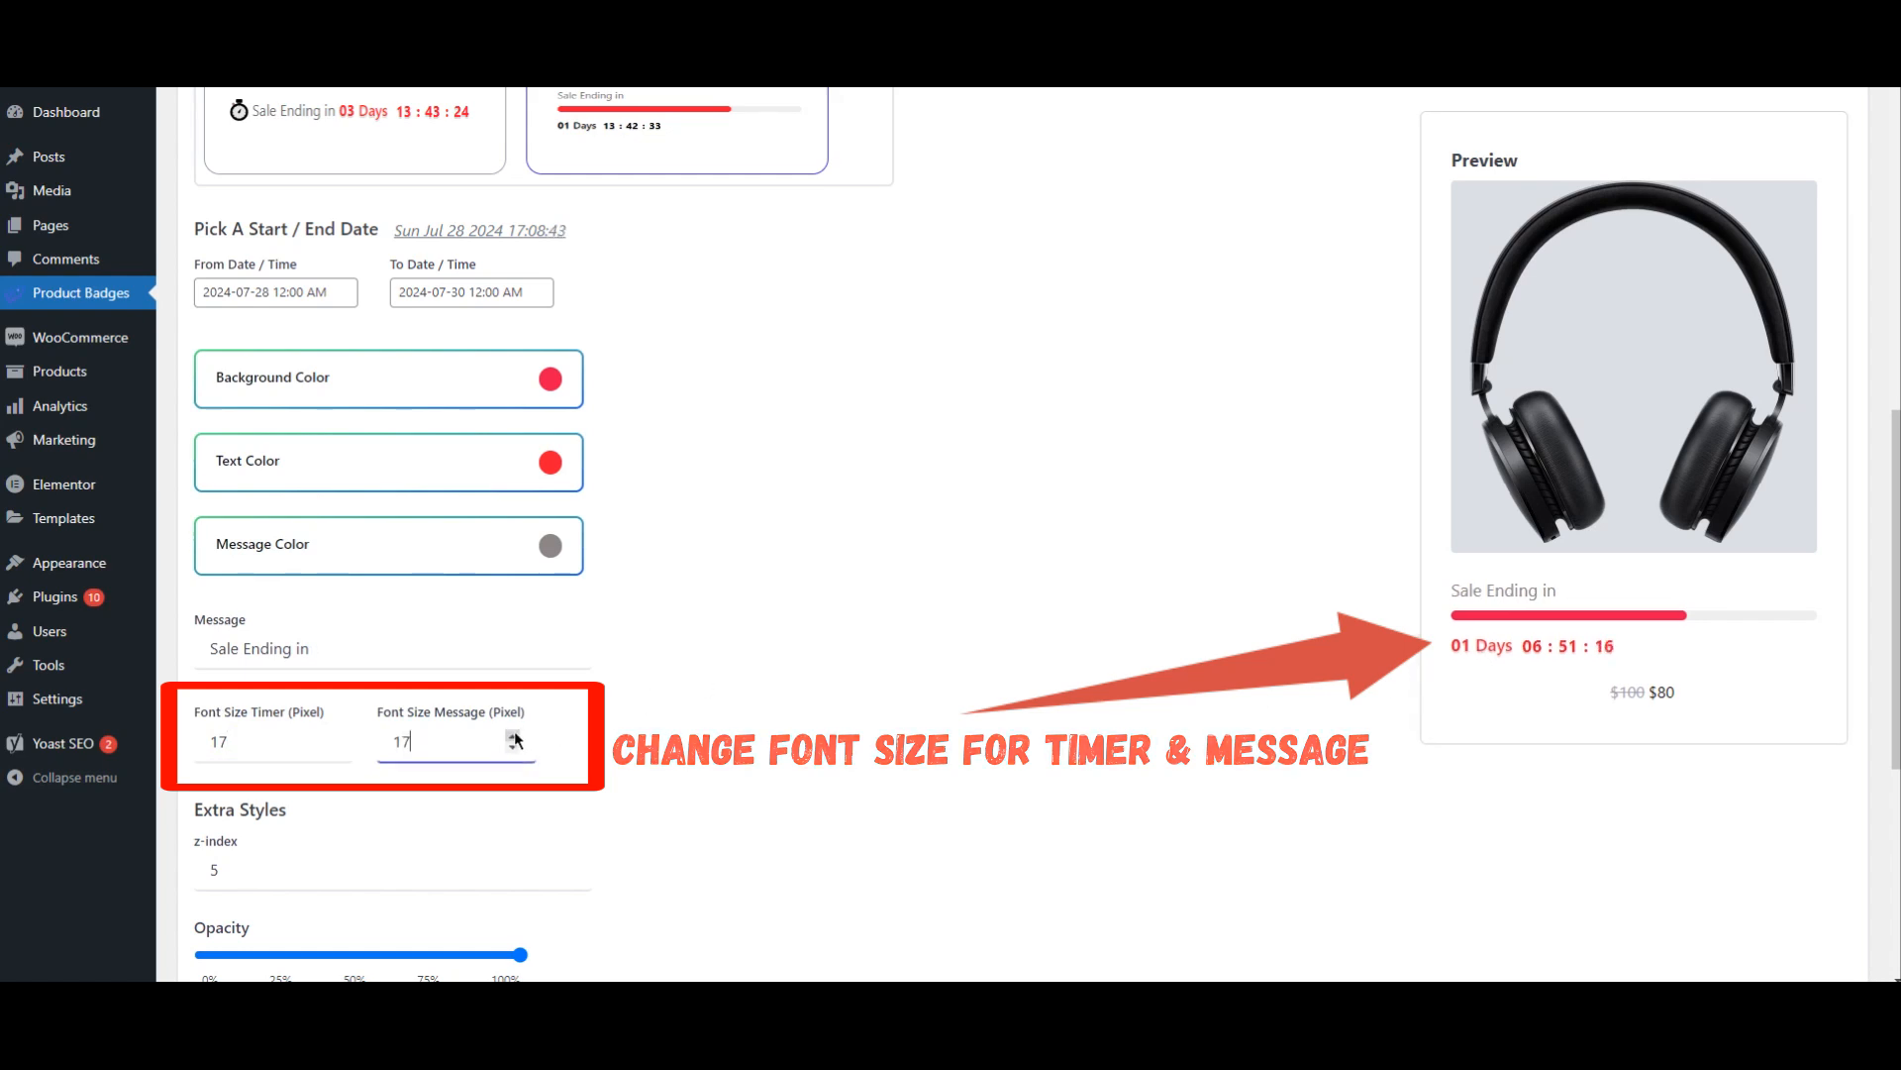
pyautogui.click(518, 747)
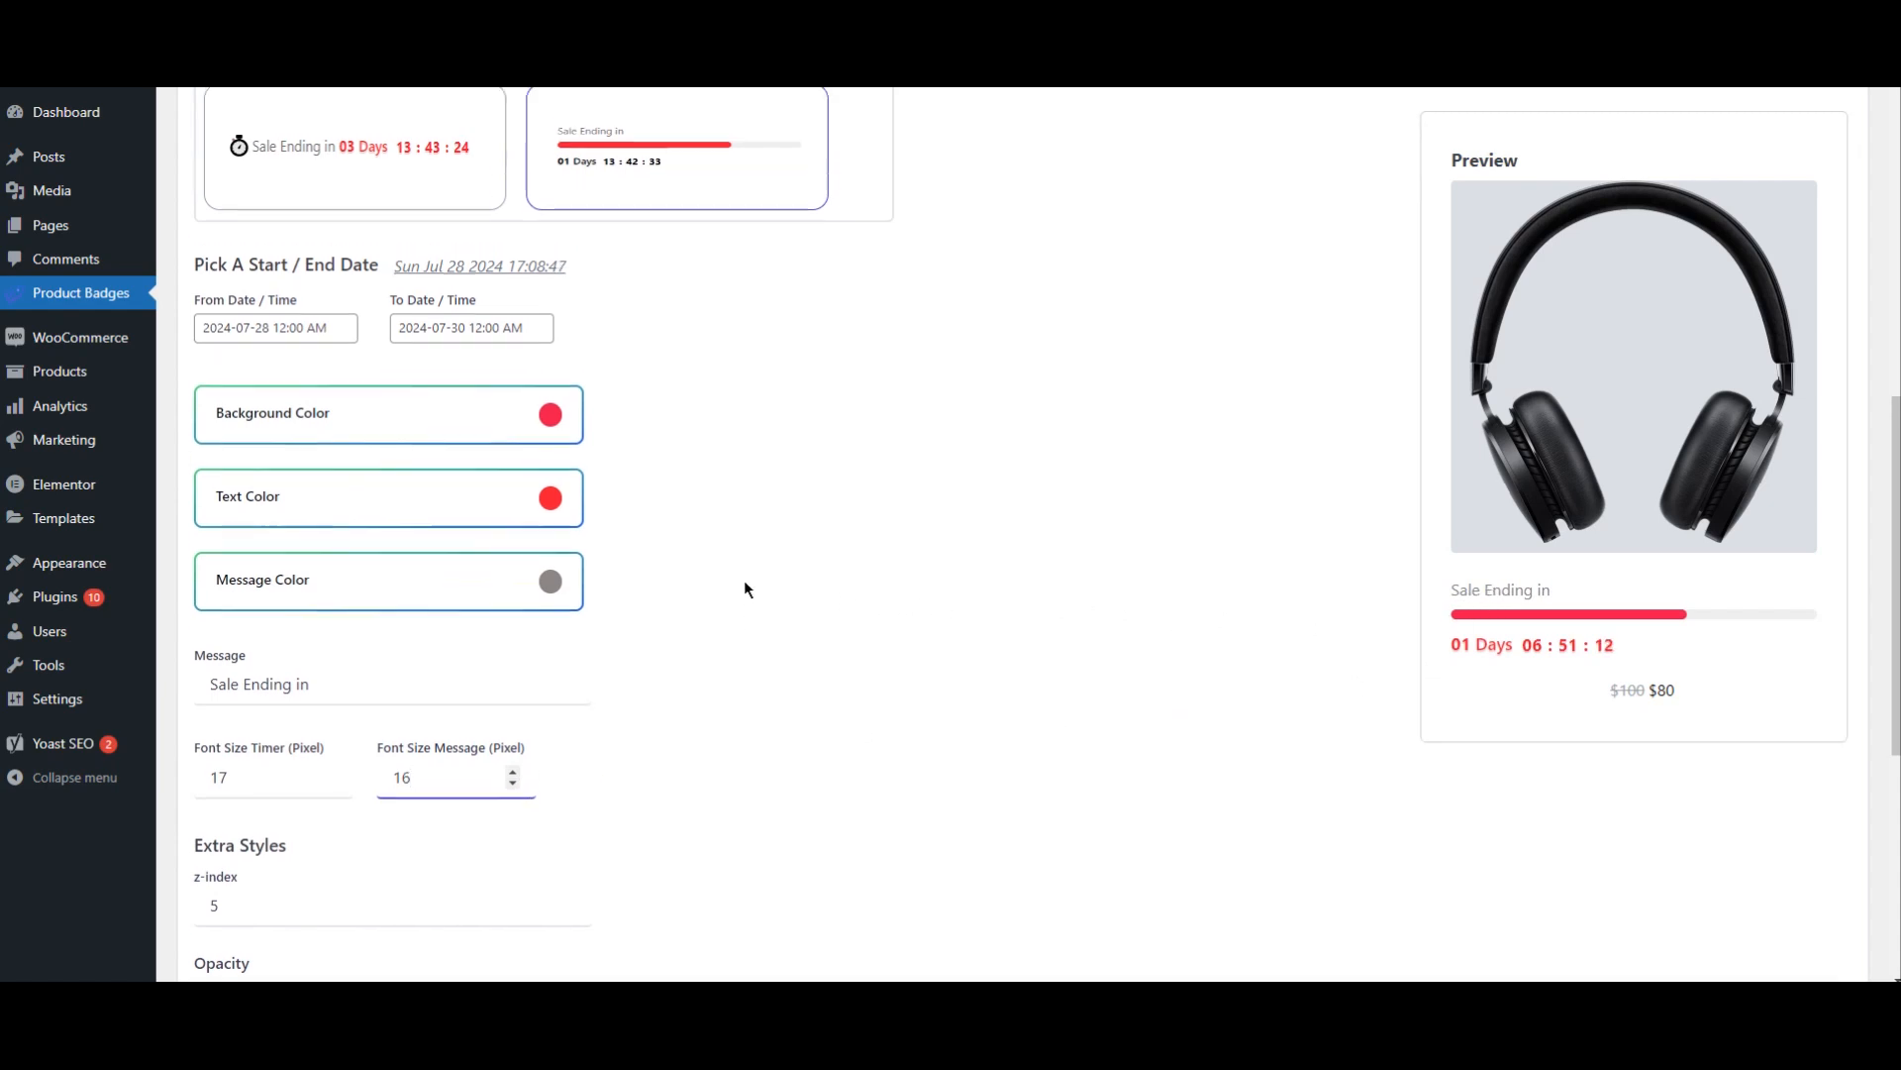
# Step: Limit the timer to products whose "Is on sale" condition is Yes, and save the badge
pyautogui.scroll(8, 745, 583)
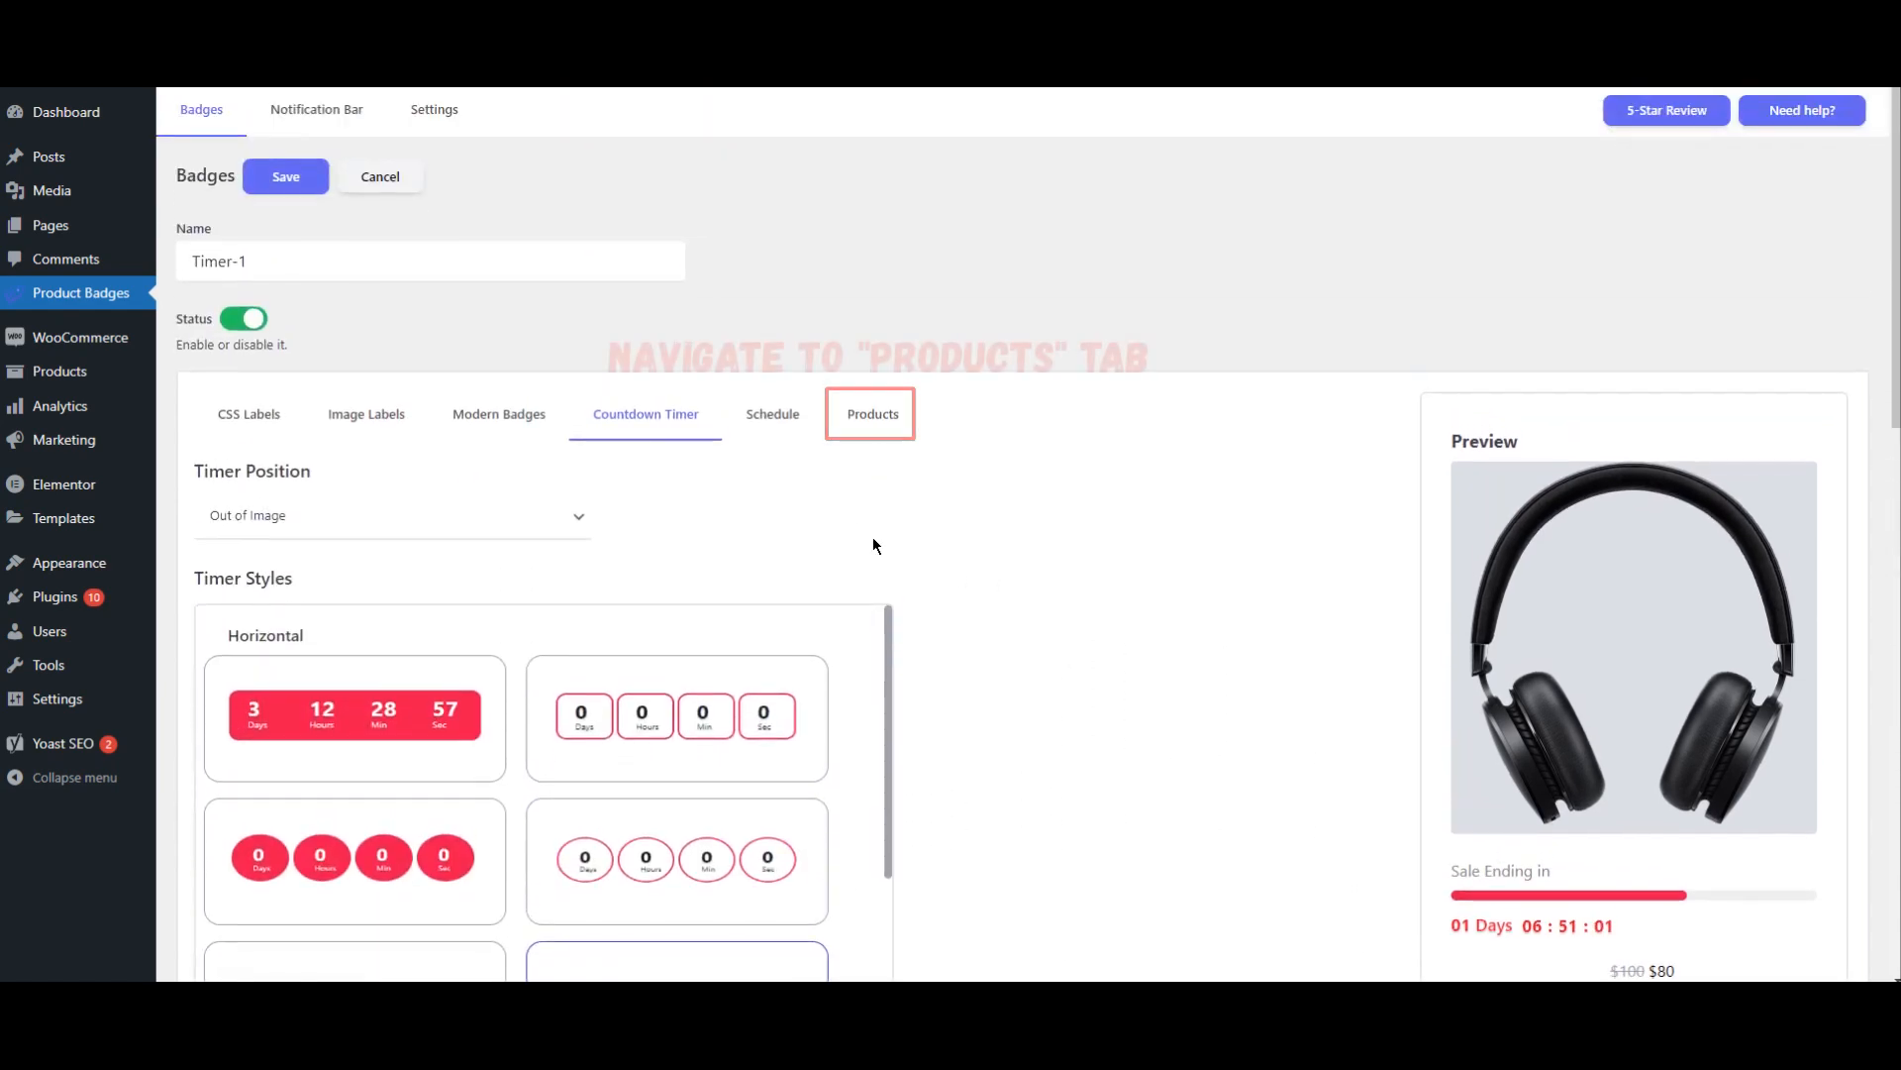
pyautogui.click(873, 427)
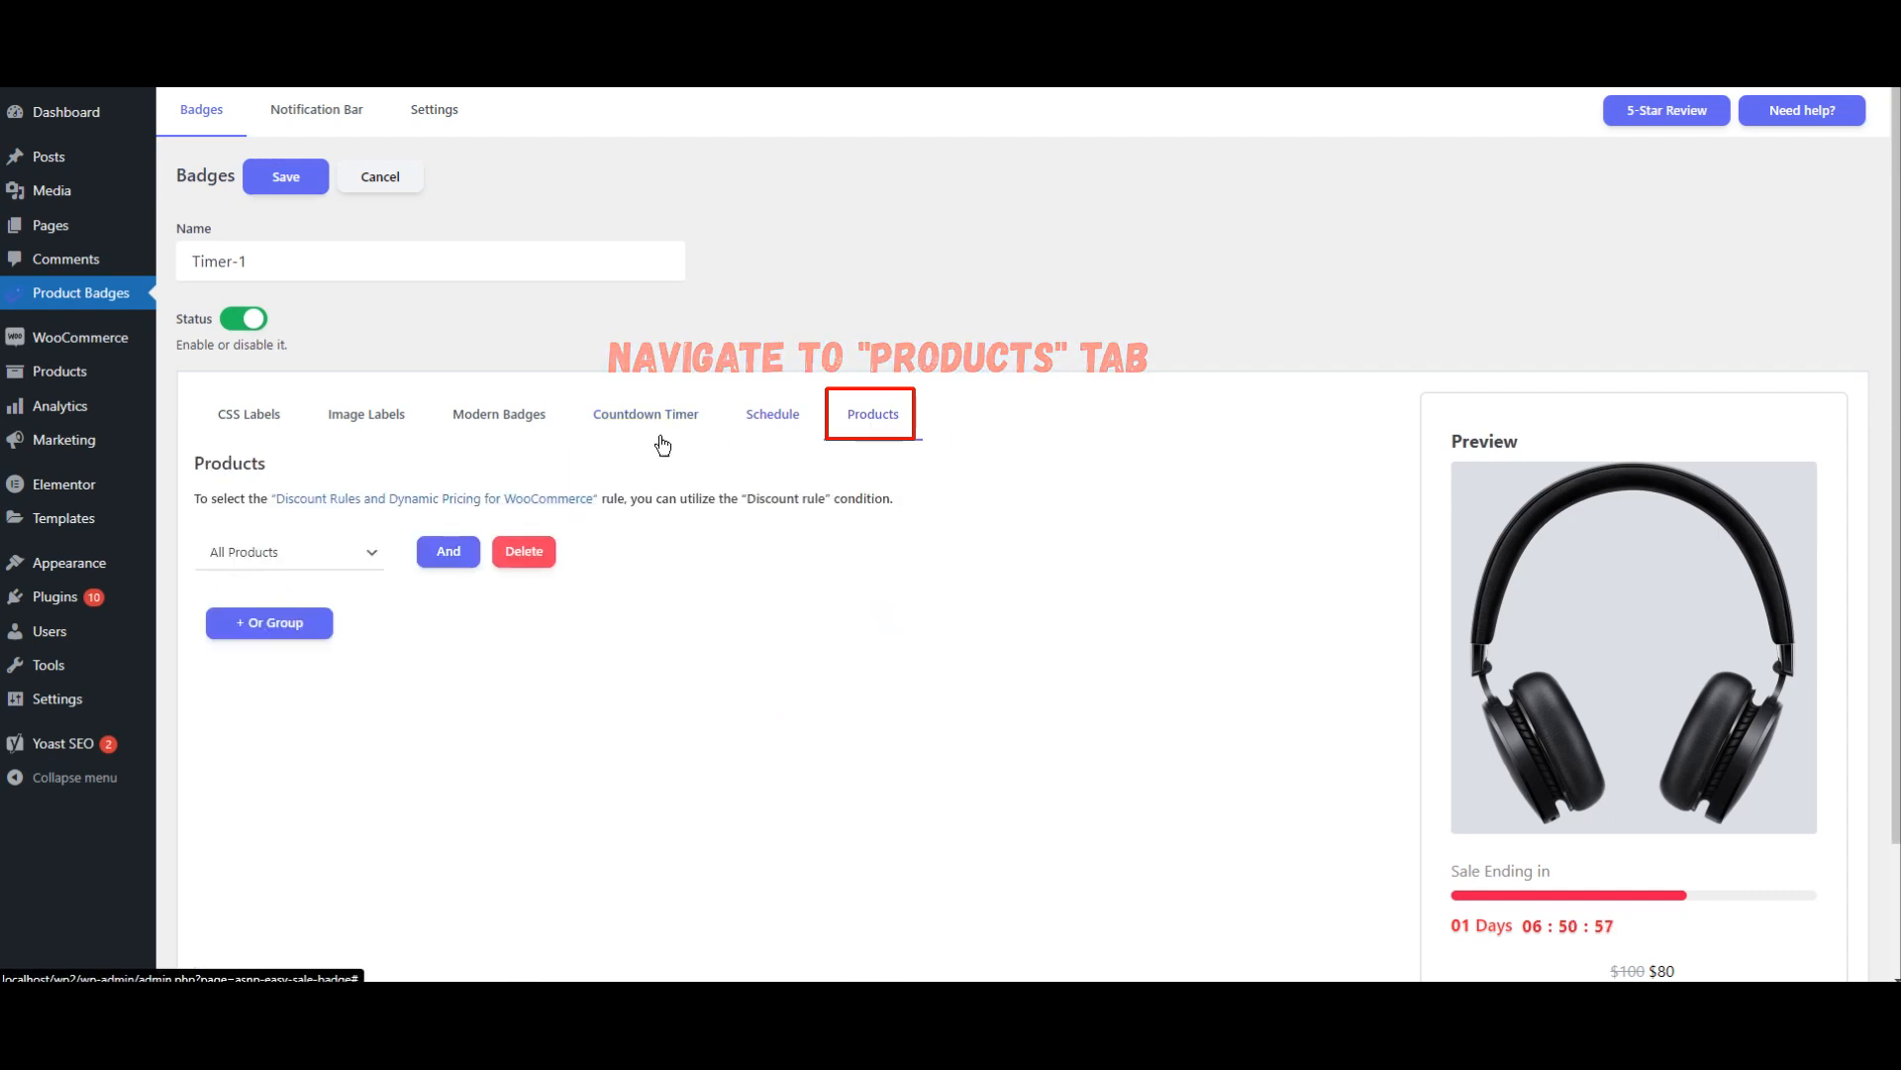
pyautogui.click(297, 569)
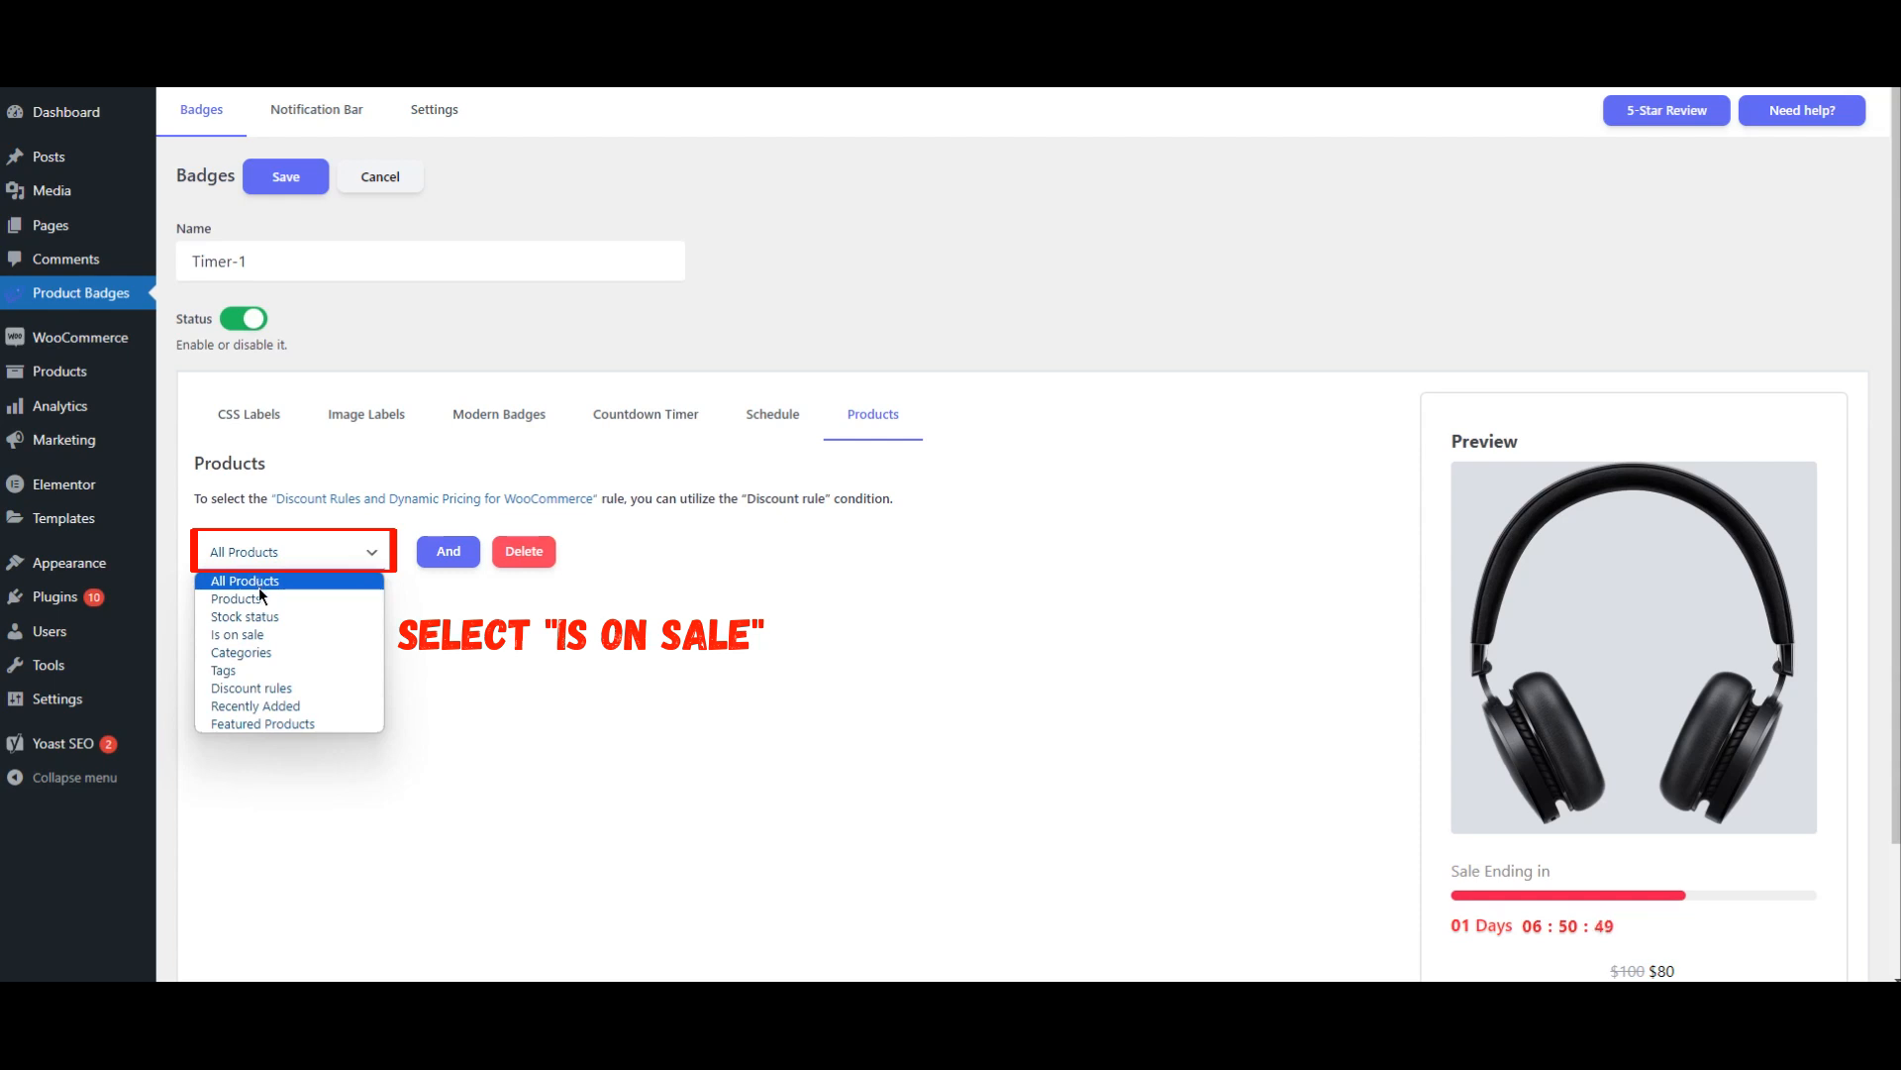
pyautogui.click(262, 636)
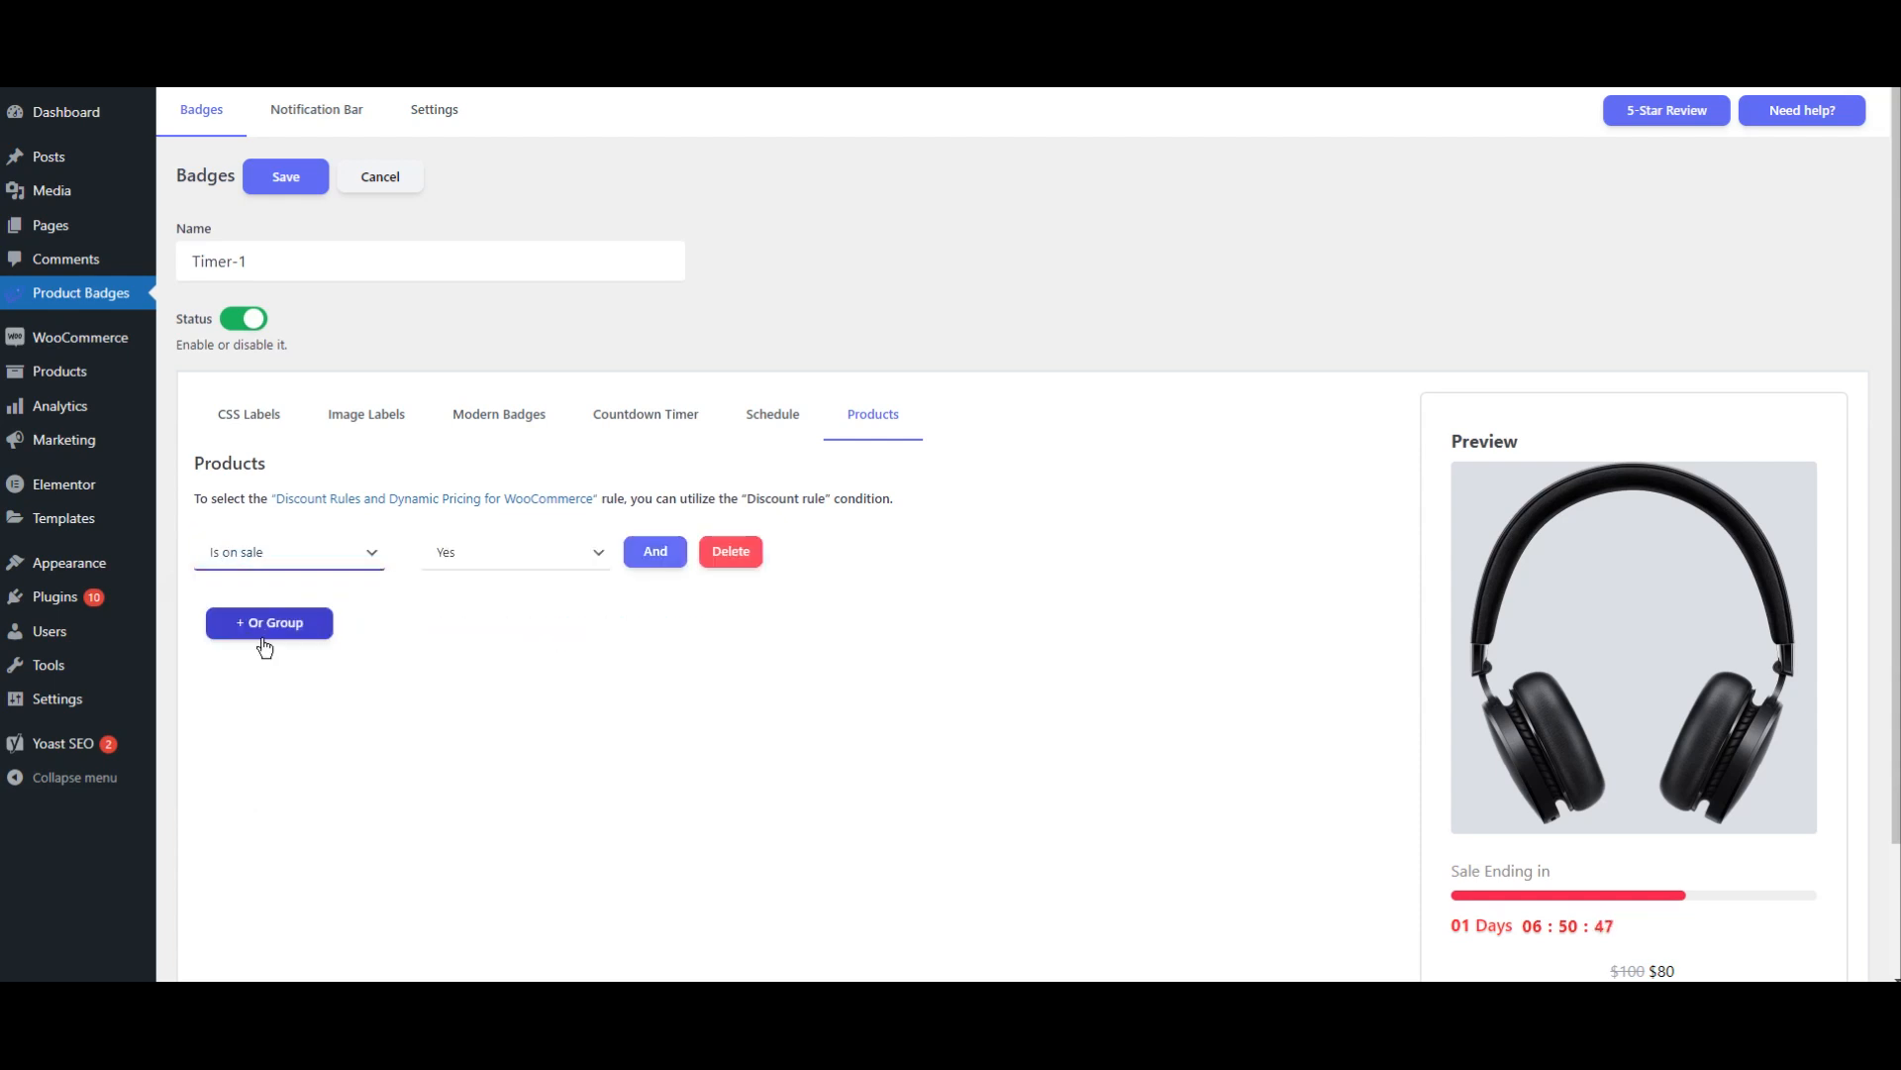
pyautogui.click(440, 576)
pyautogui.click(461, 580)
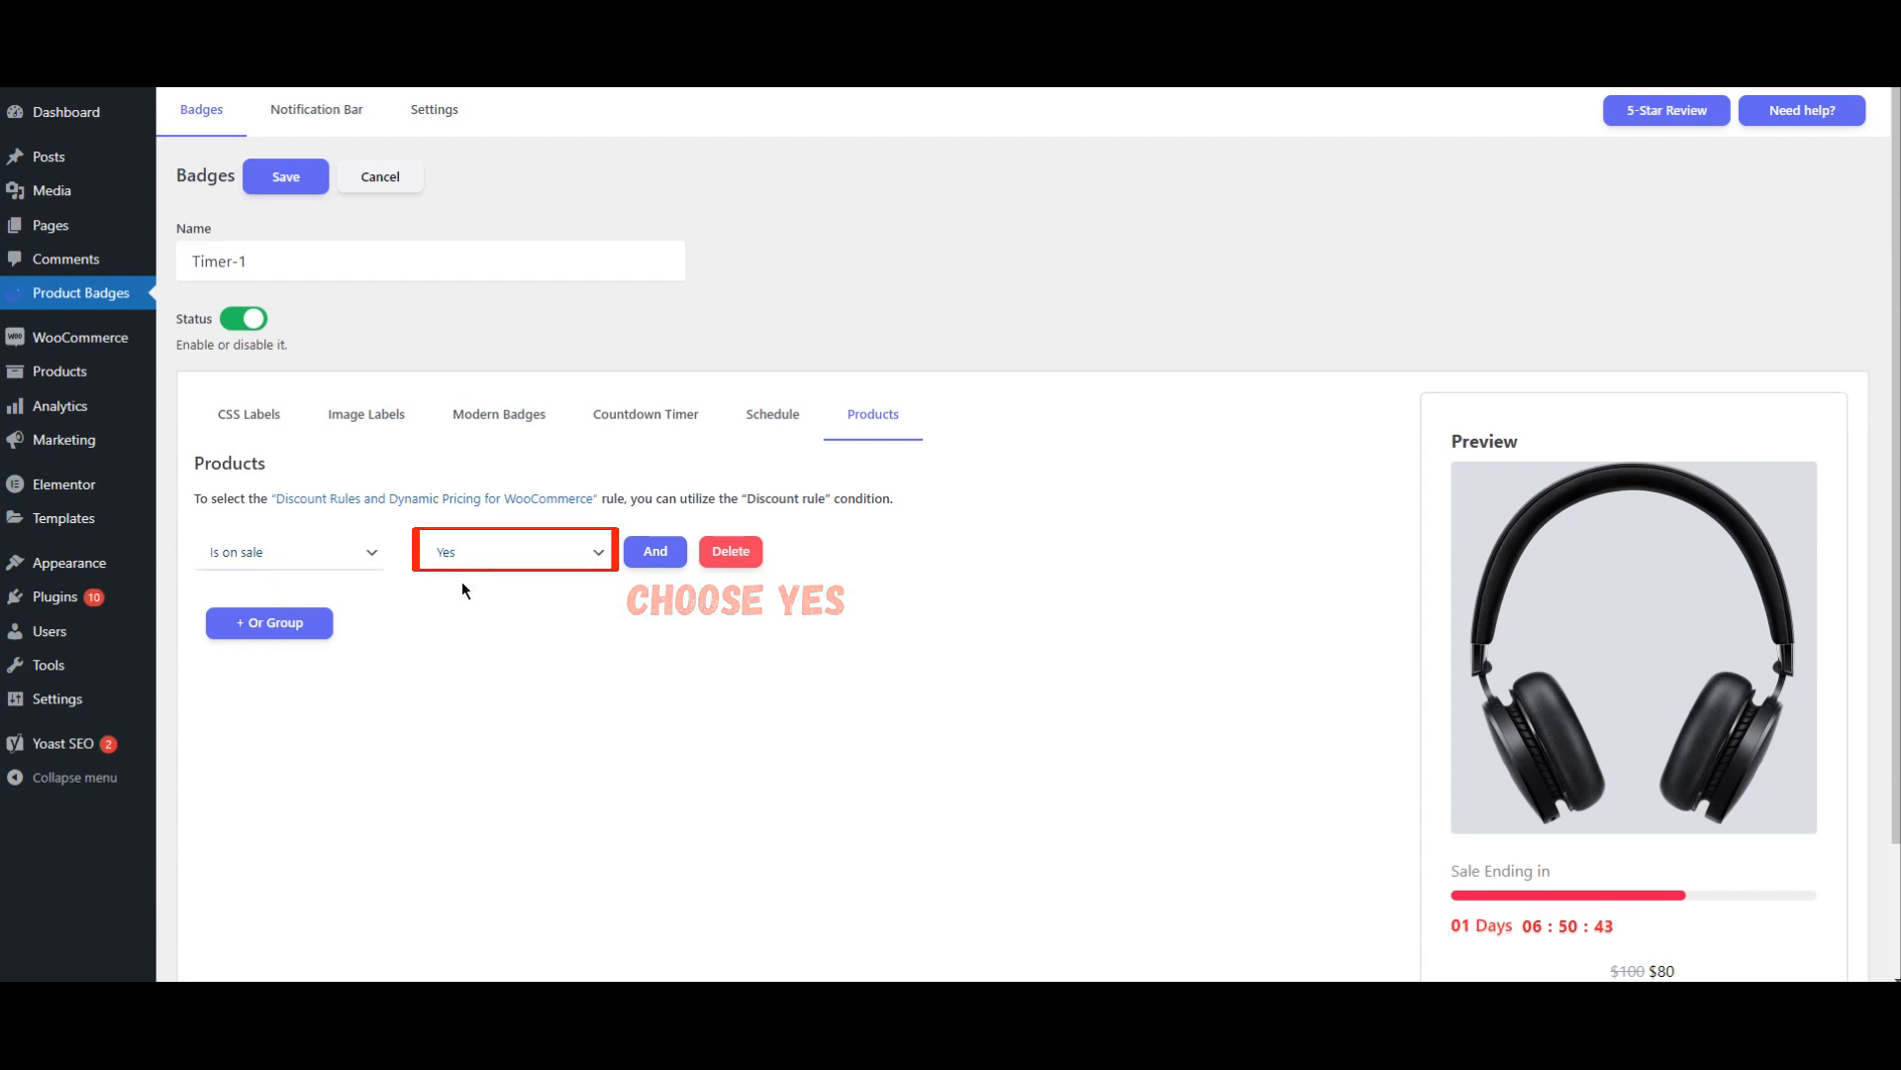
pyautogui.click(287, 178)
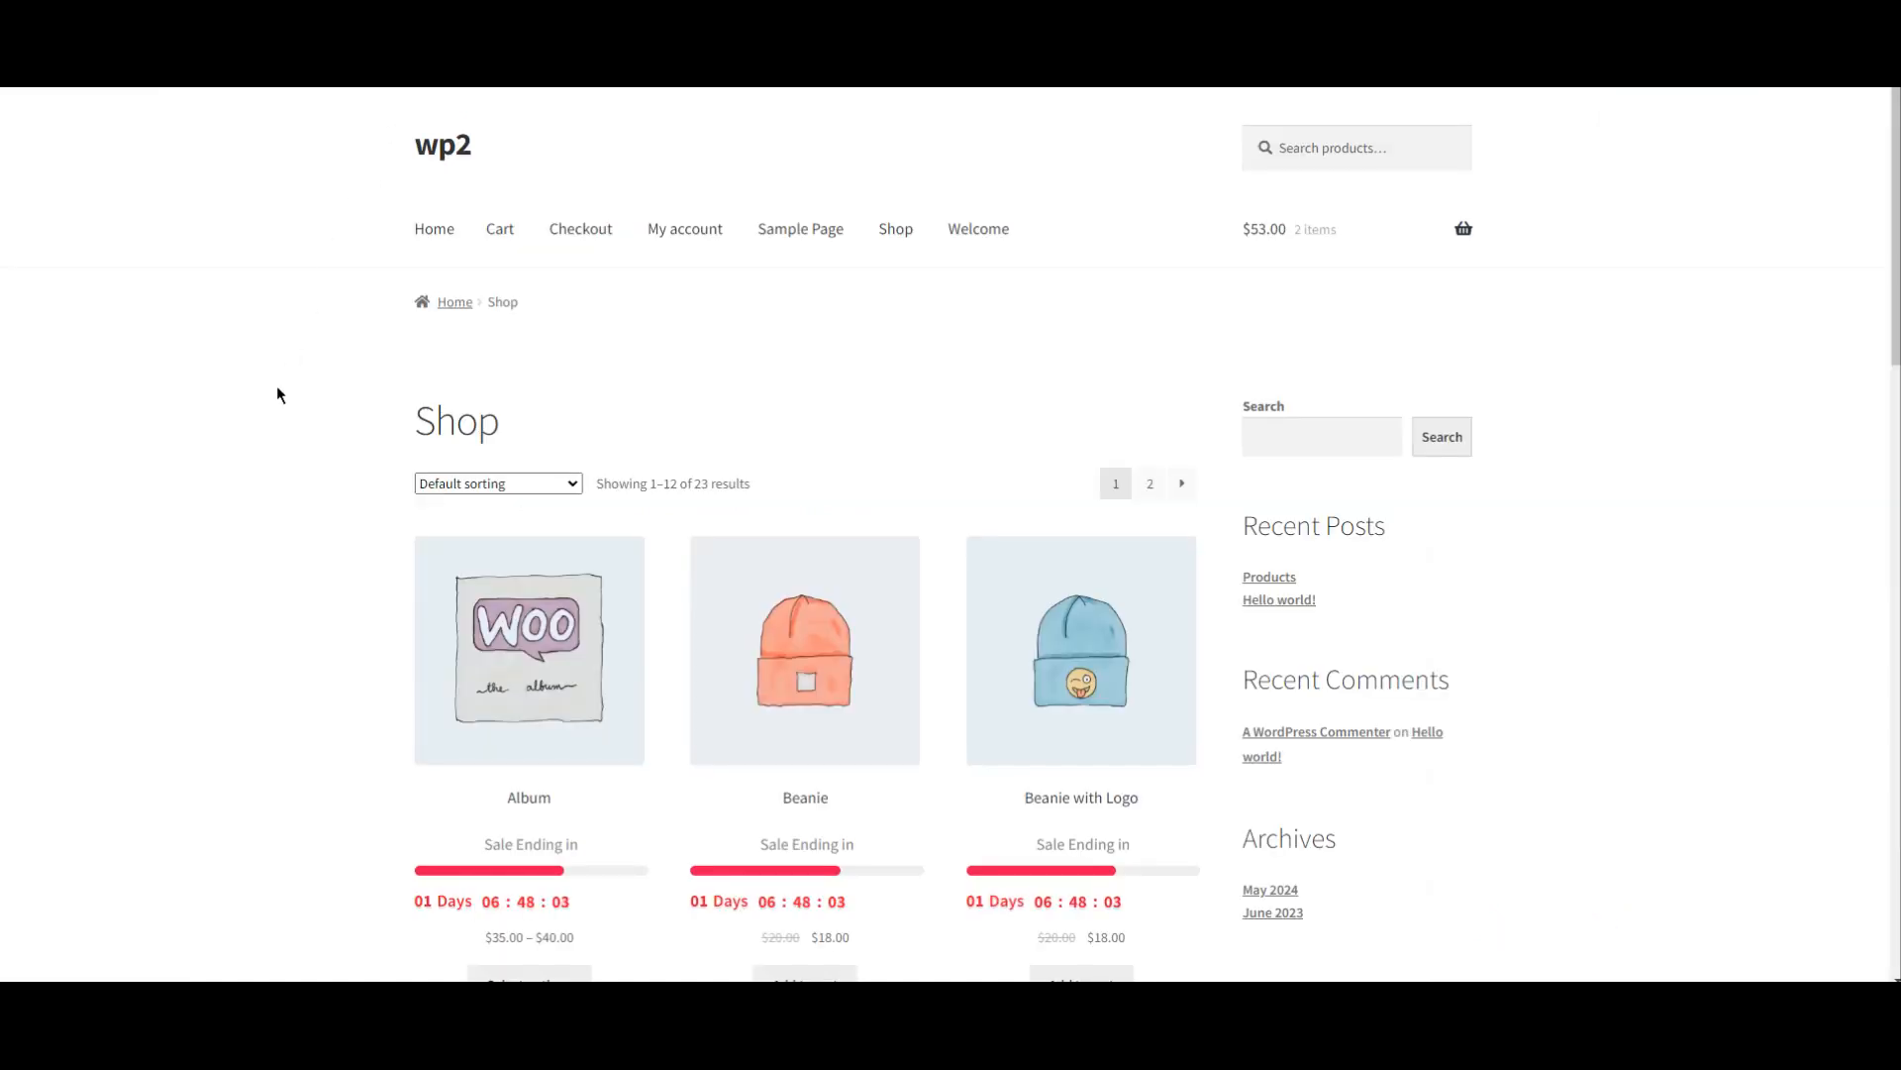
# Step: Check the countdown timer on the Shop page's products and on the Beanie product page
pyautogui.scroll(-4, 287, 393)
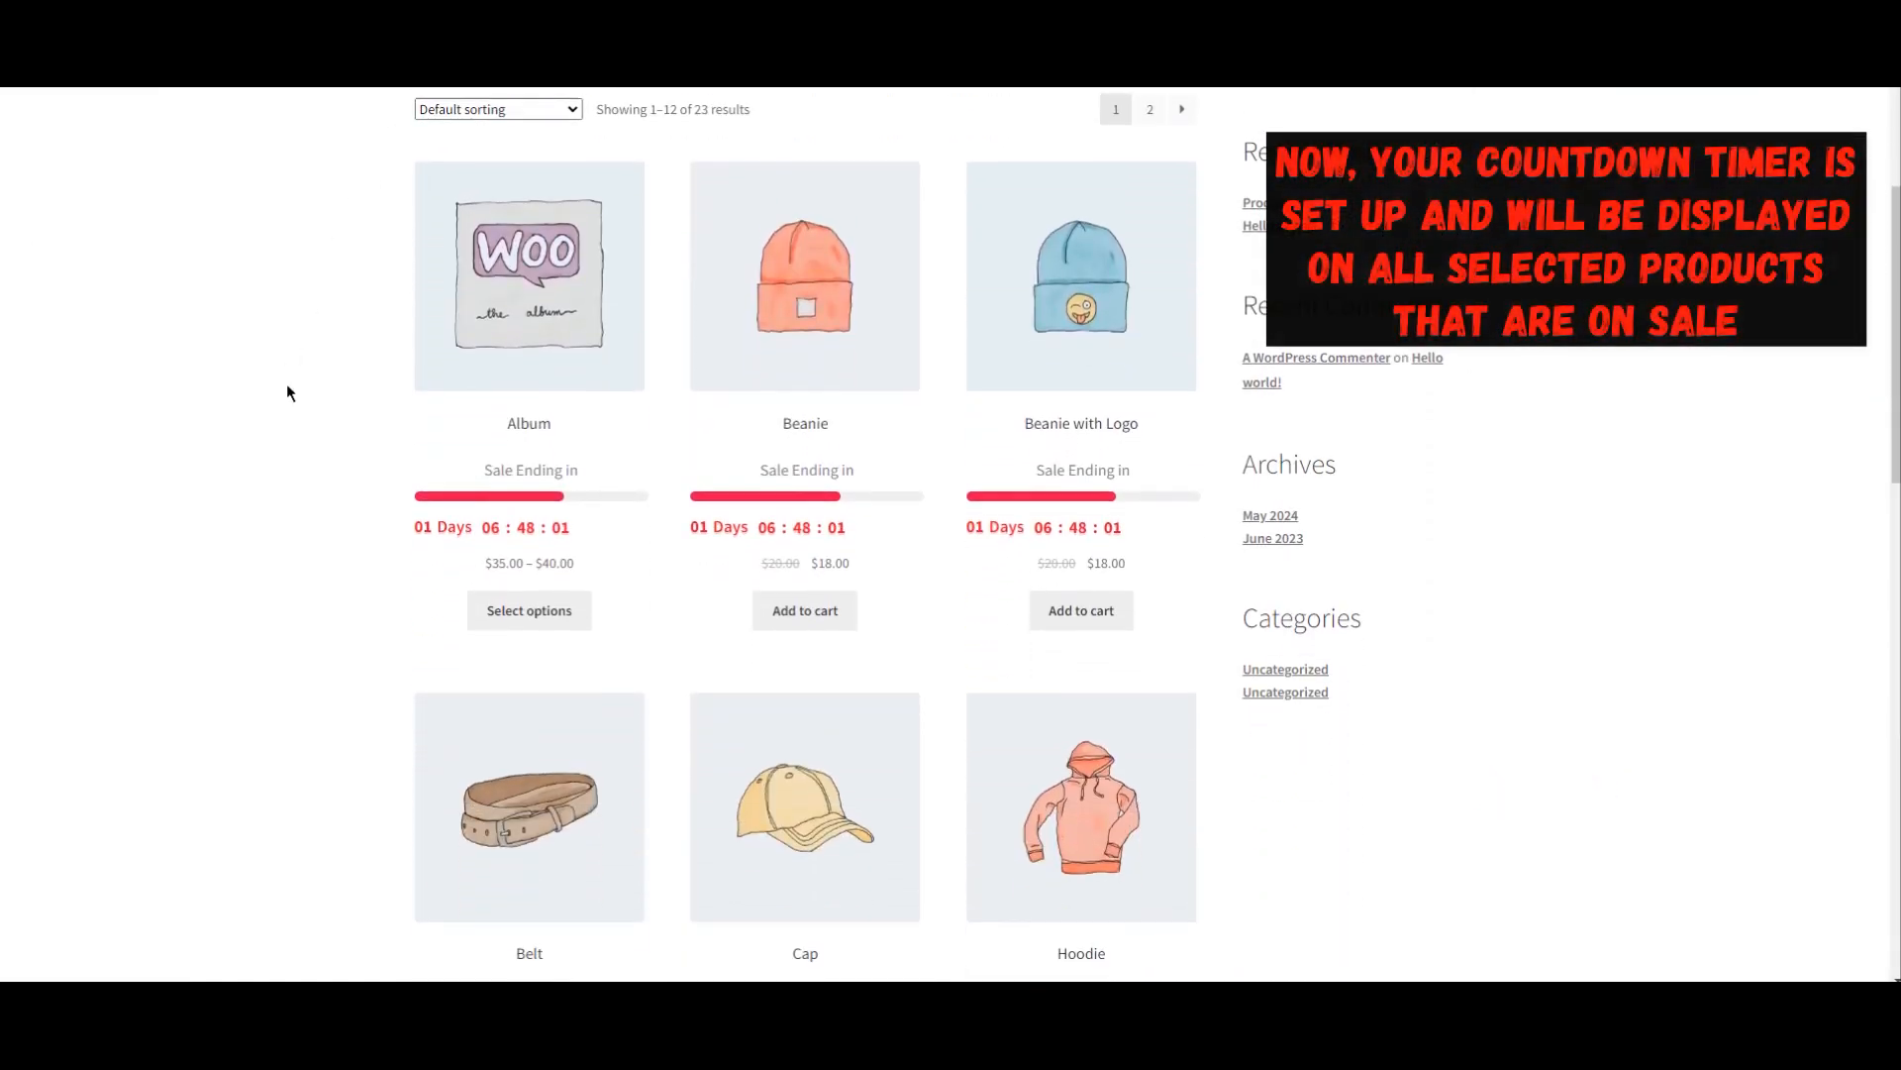
pyautogui.scroll(-4, 287, 393)
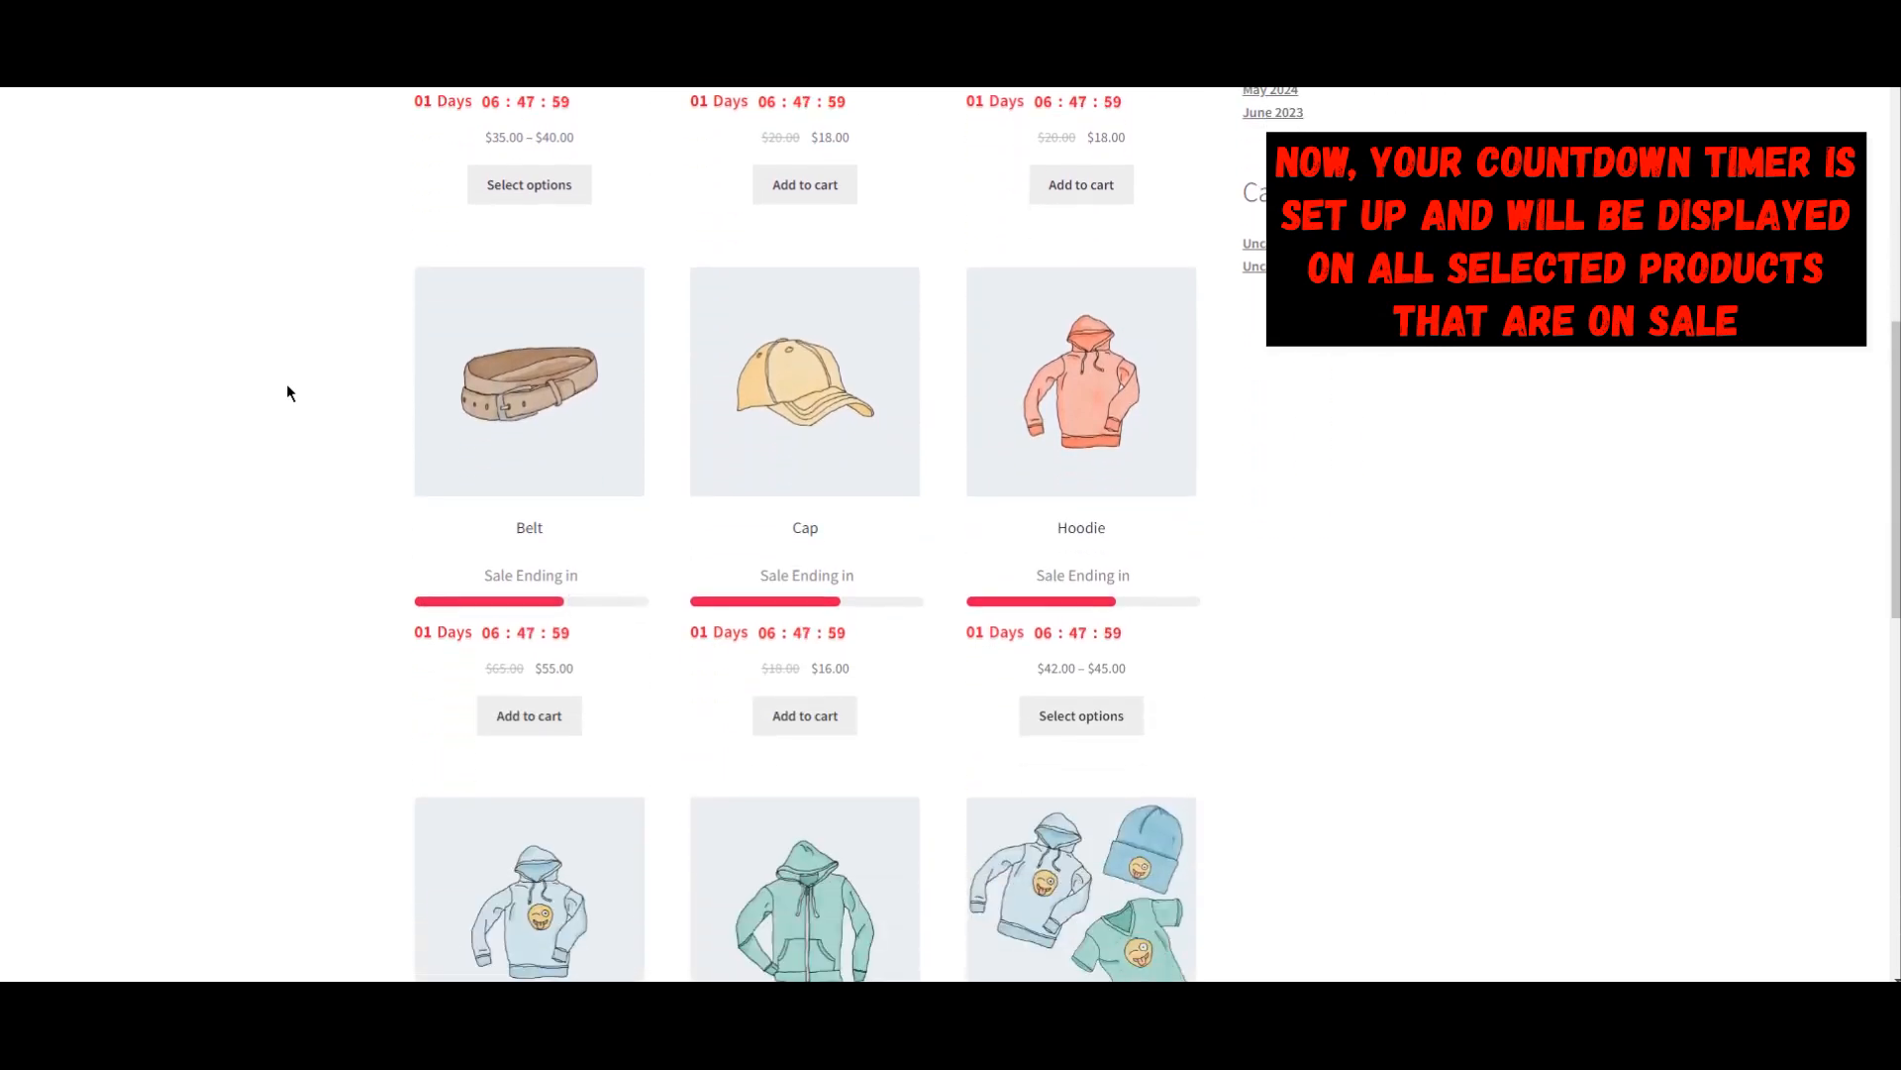
pyautogui.scroll(-2, 288, 393)
pyautogui.scroll(-2, 287, 393)
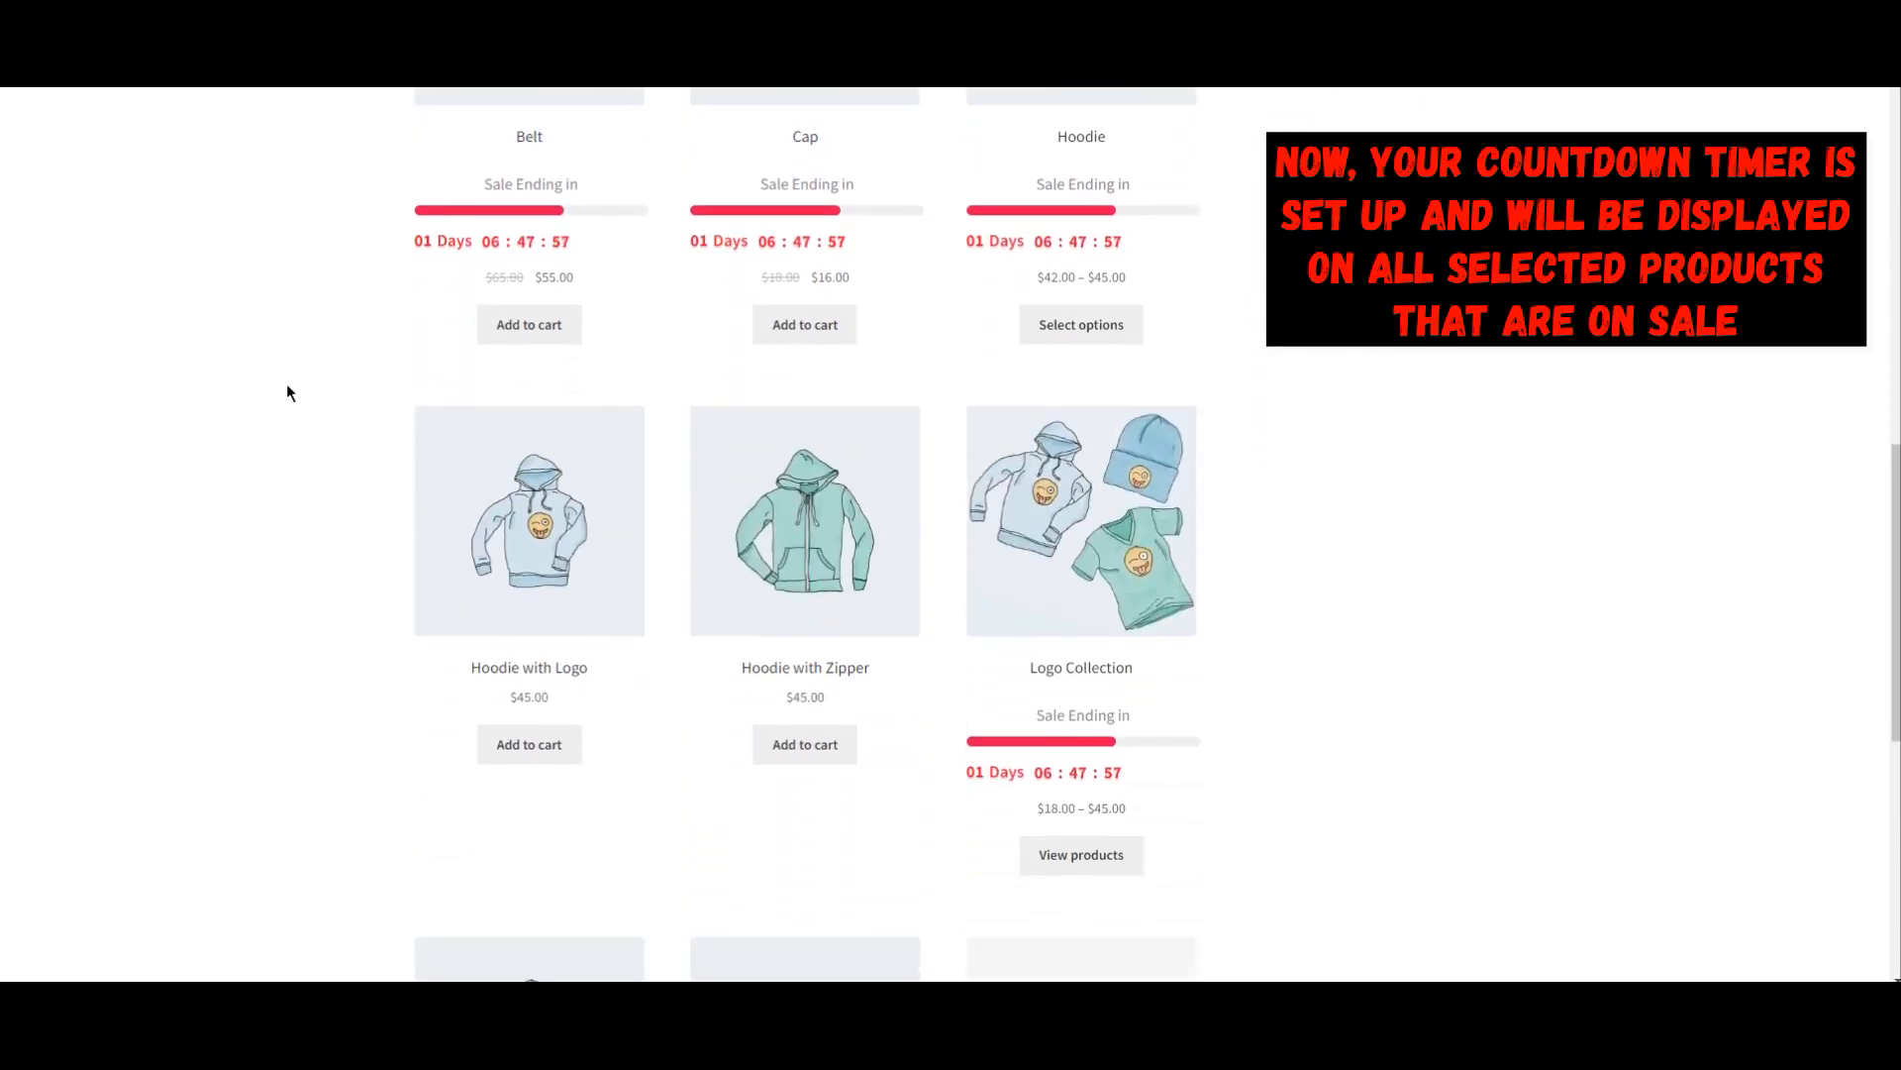
pyautogui.scroll(-6, 287, 393)
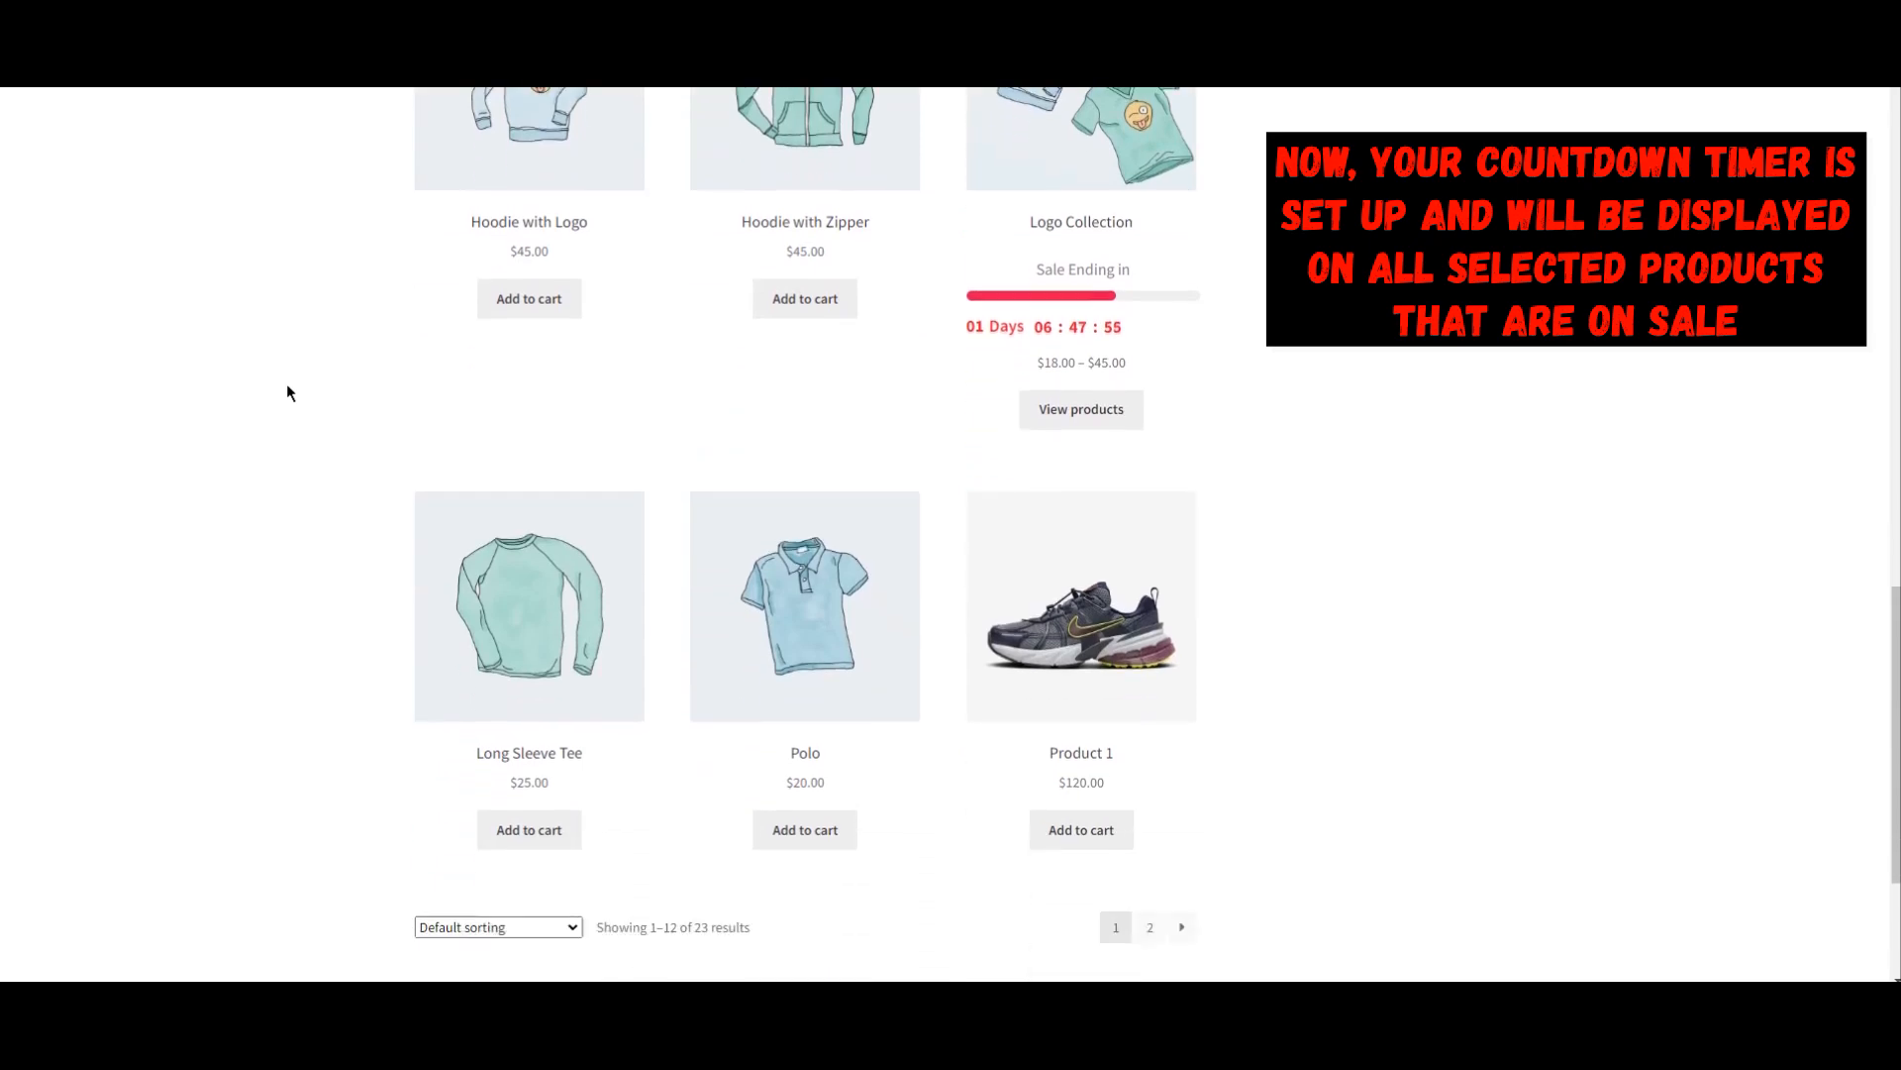
pyautogui.scroll(13, 288, 393)
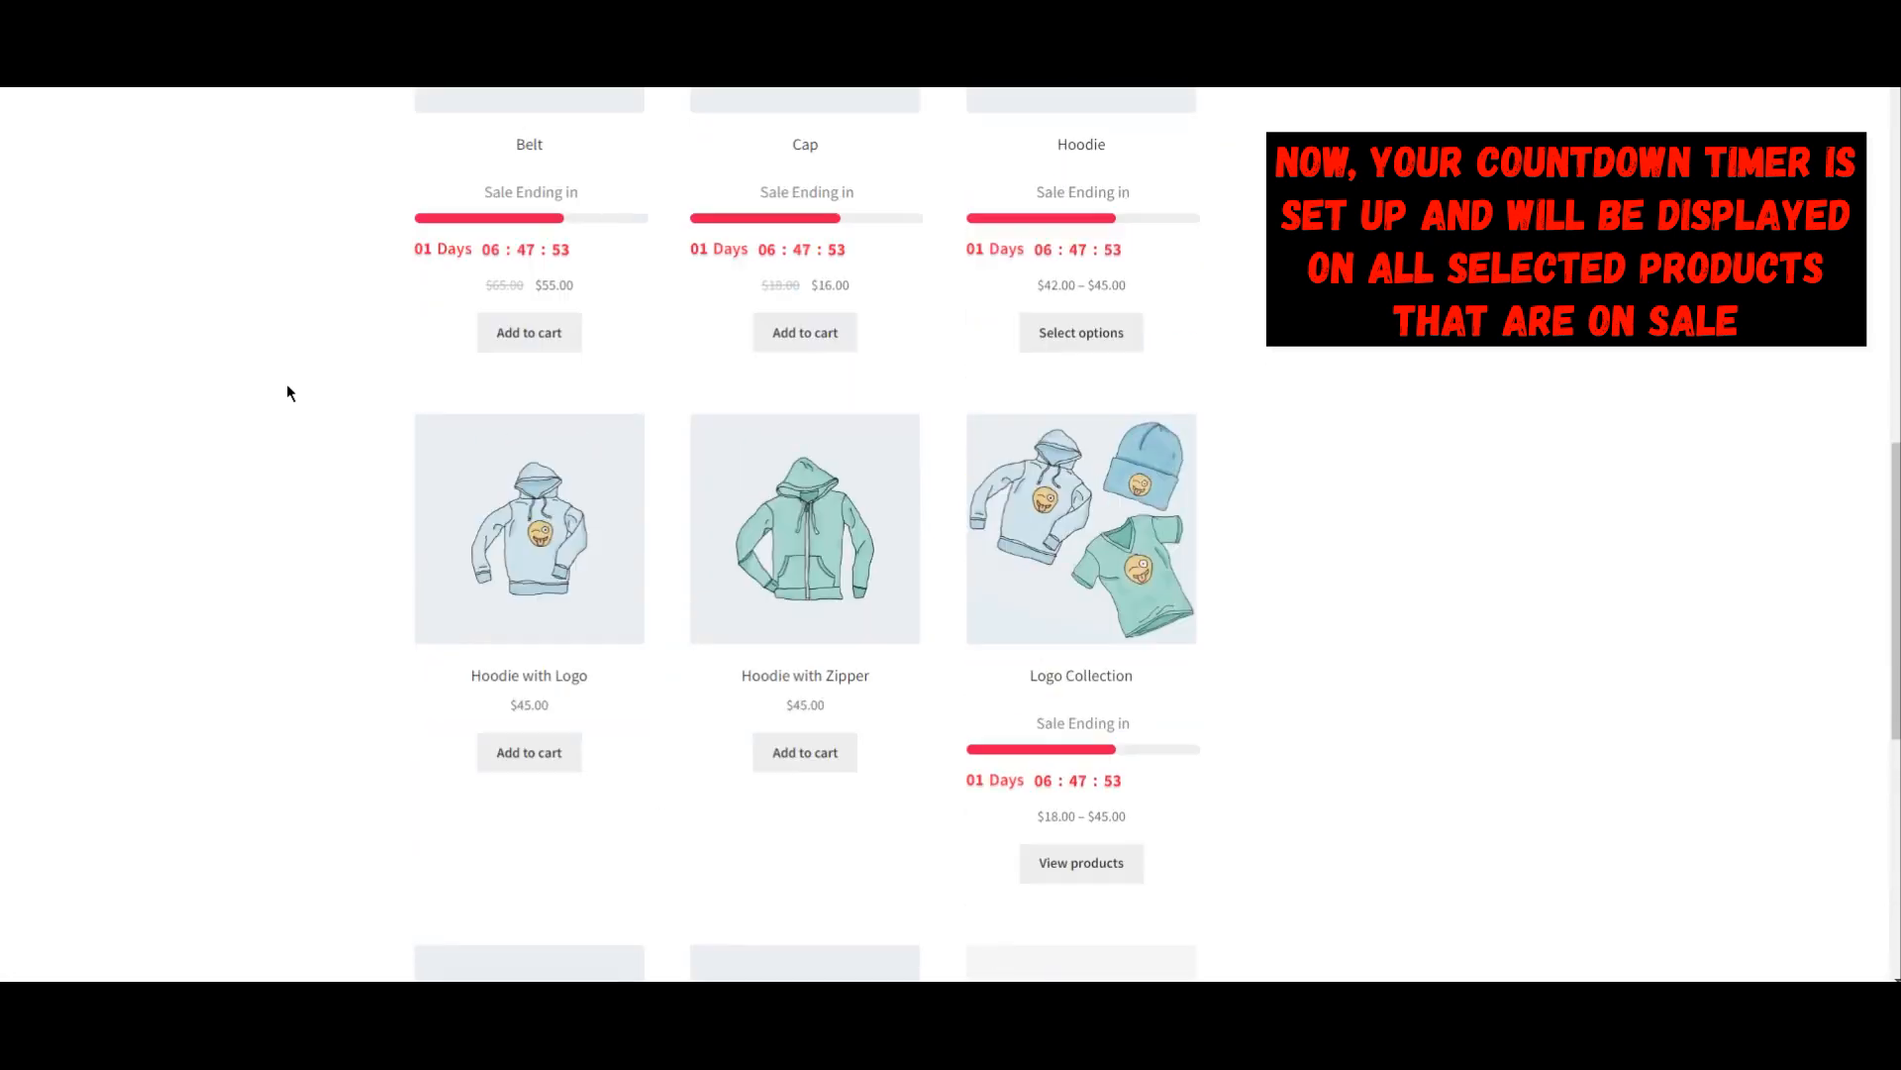
pyautogui.scroll(1, 288, 393)
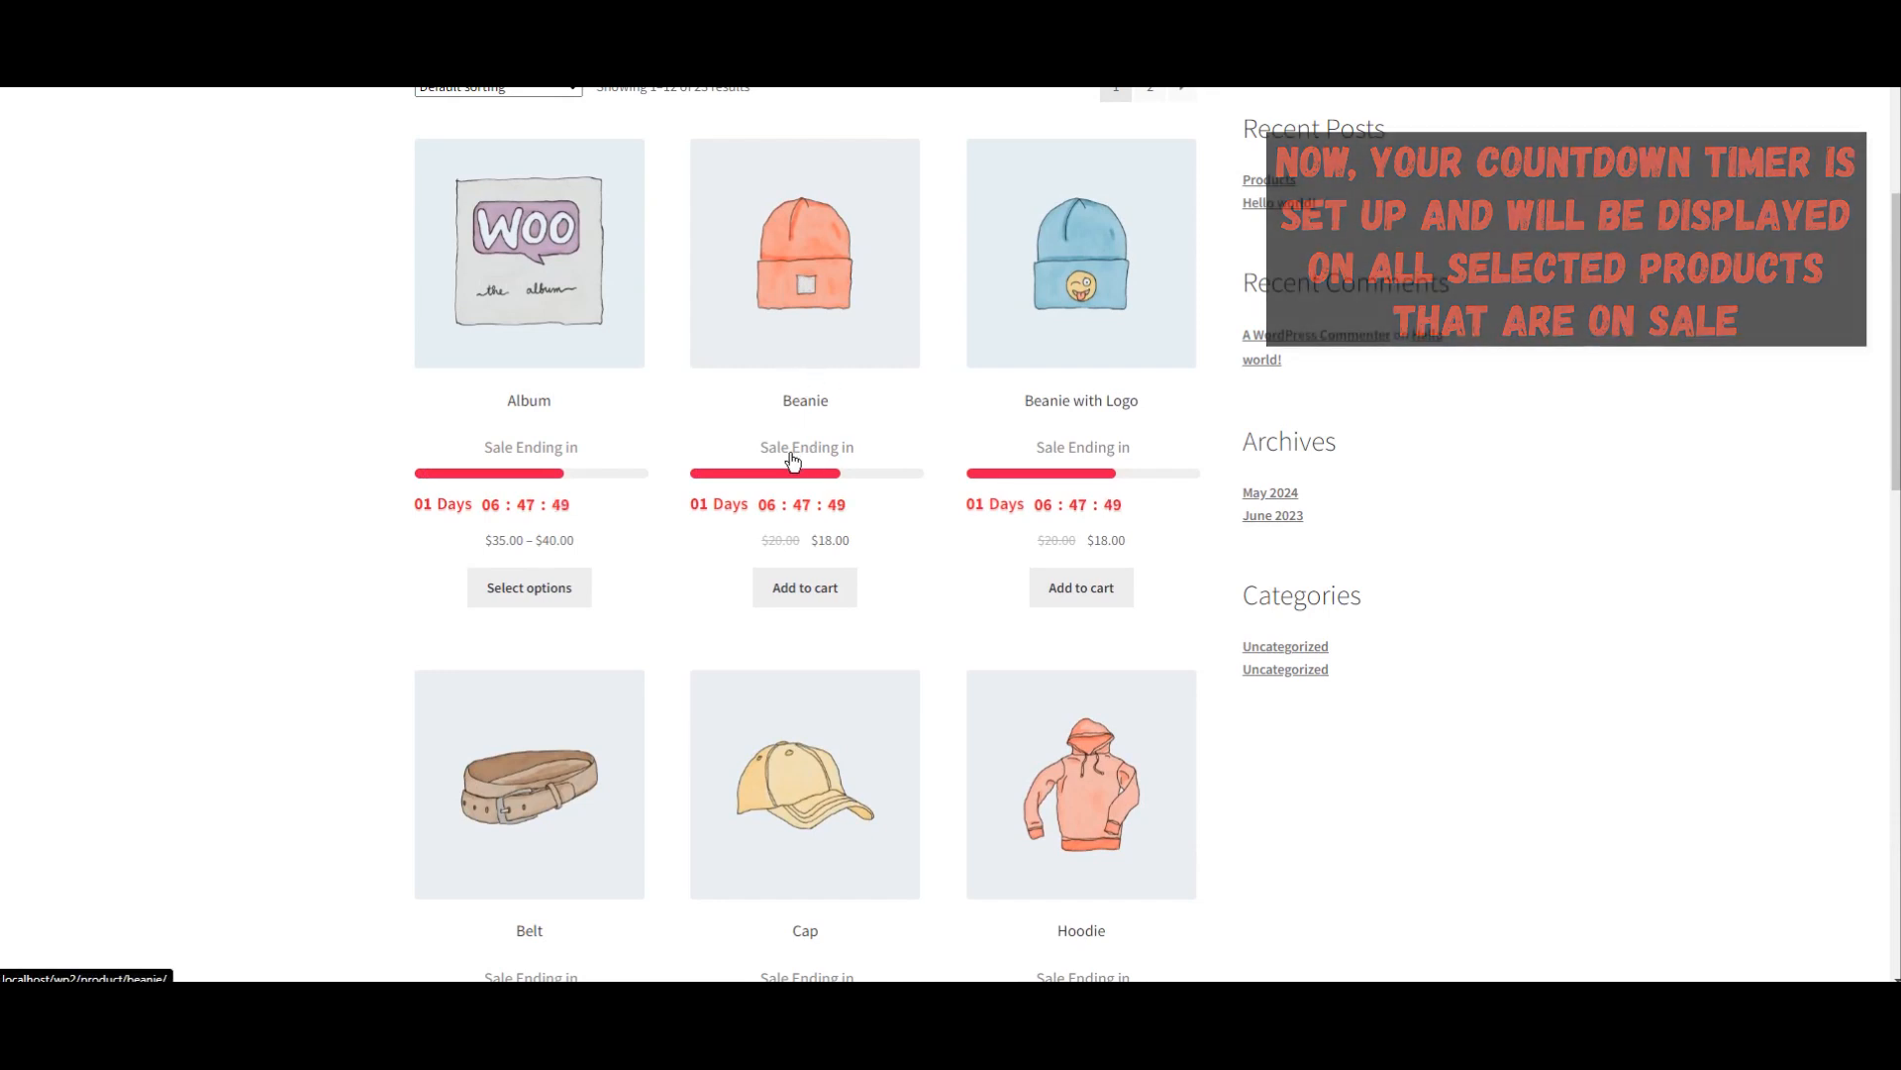
pyautogui.click(805, 321)
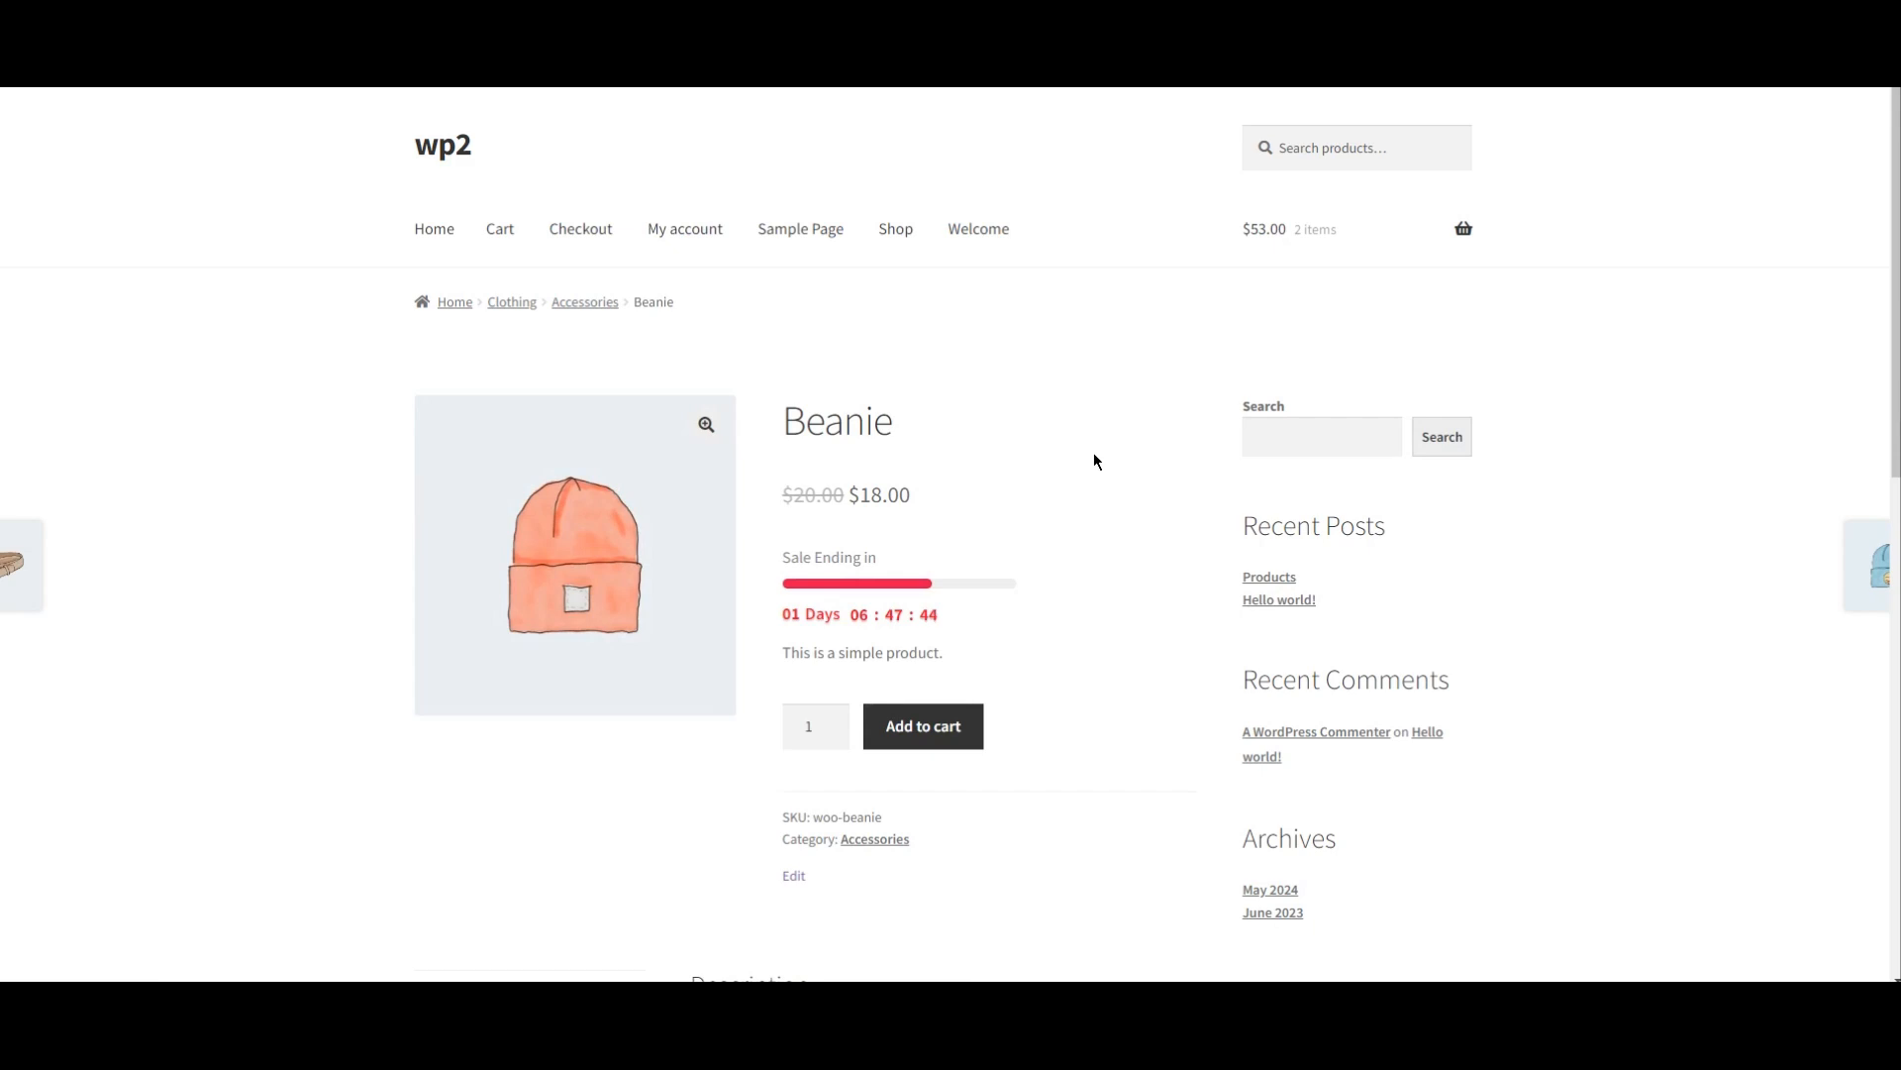
pyautogui.scroll(-2, 947, 547)
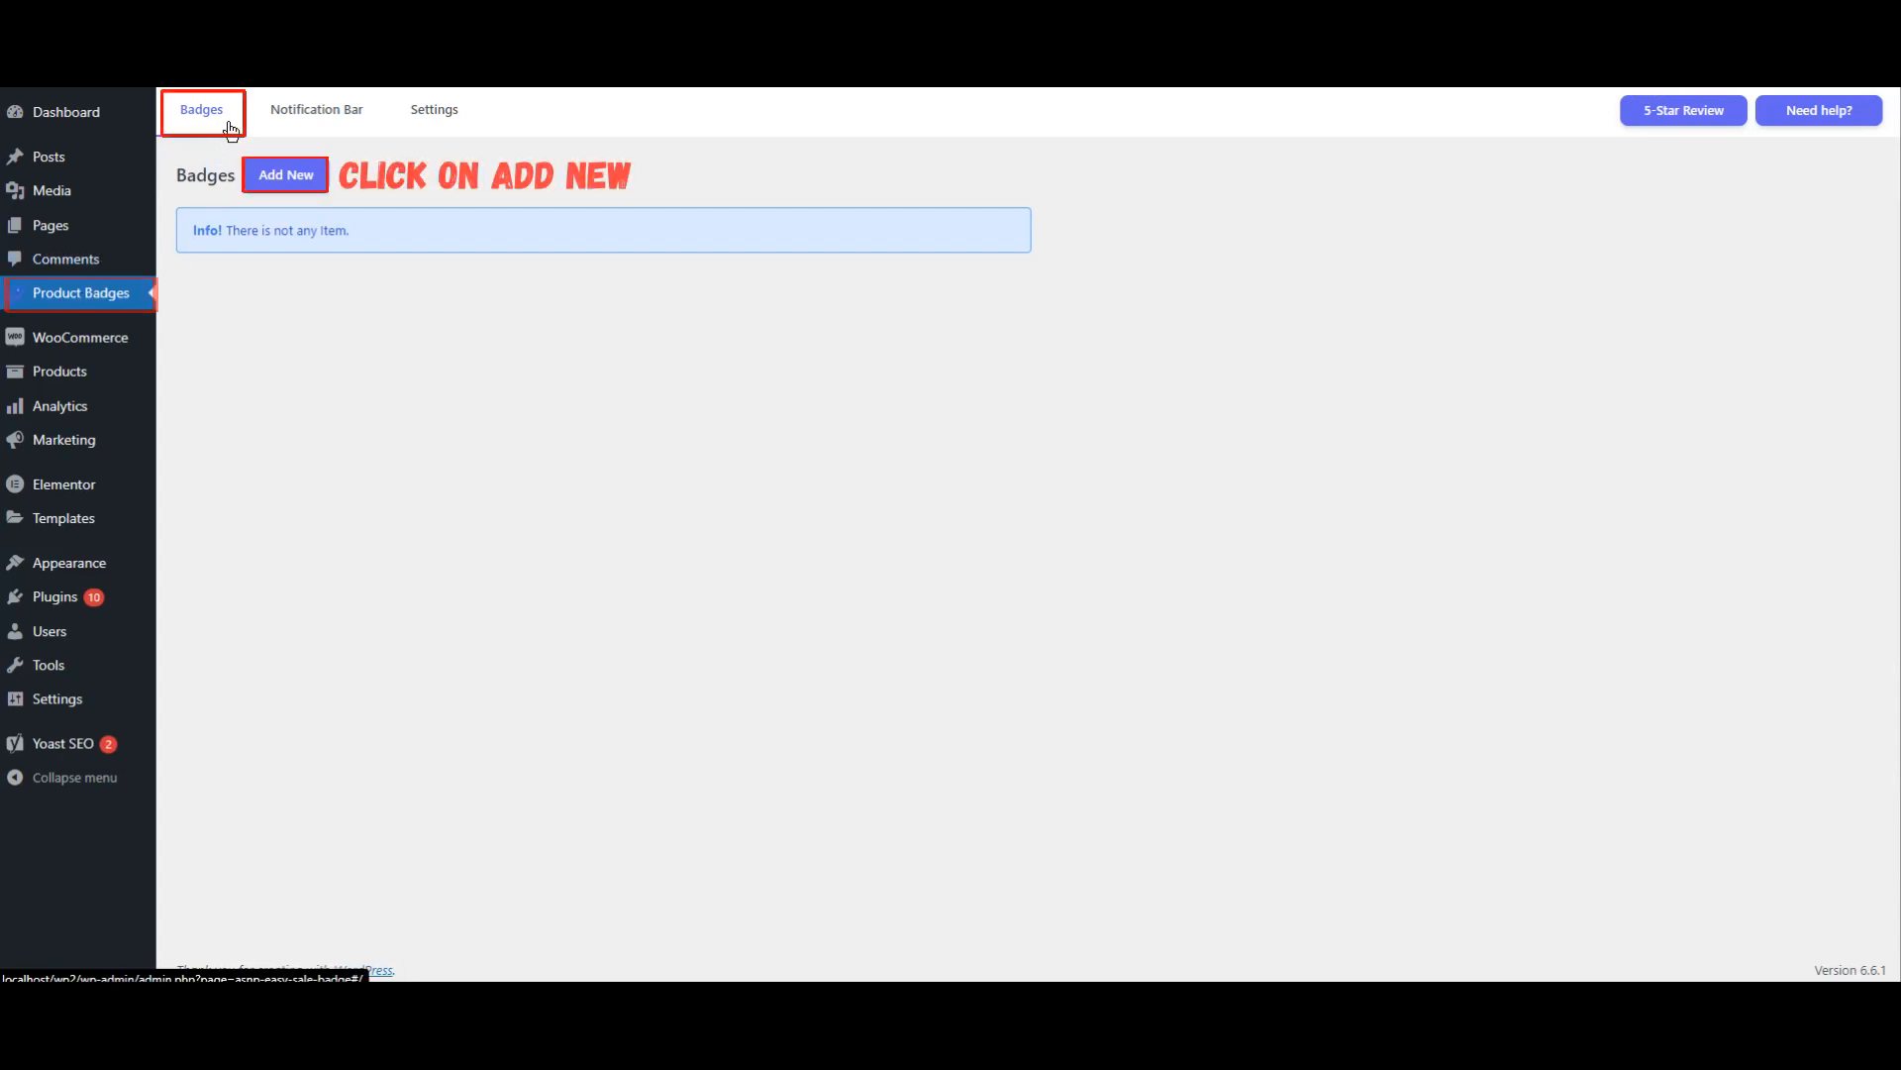
# Step: Add a new product badge and name it Timer
pyautogui.click(290, 179)
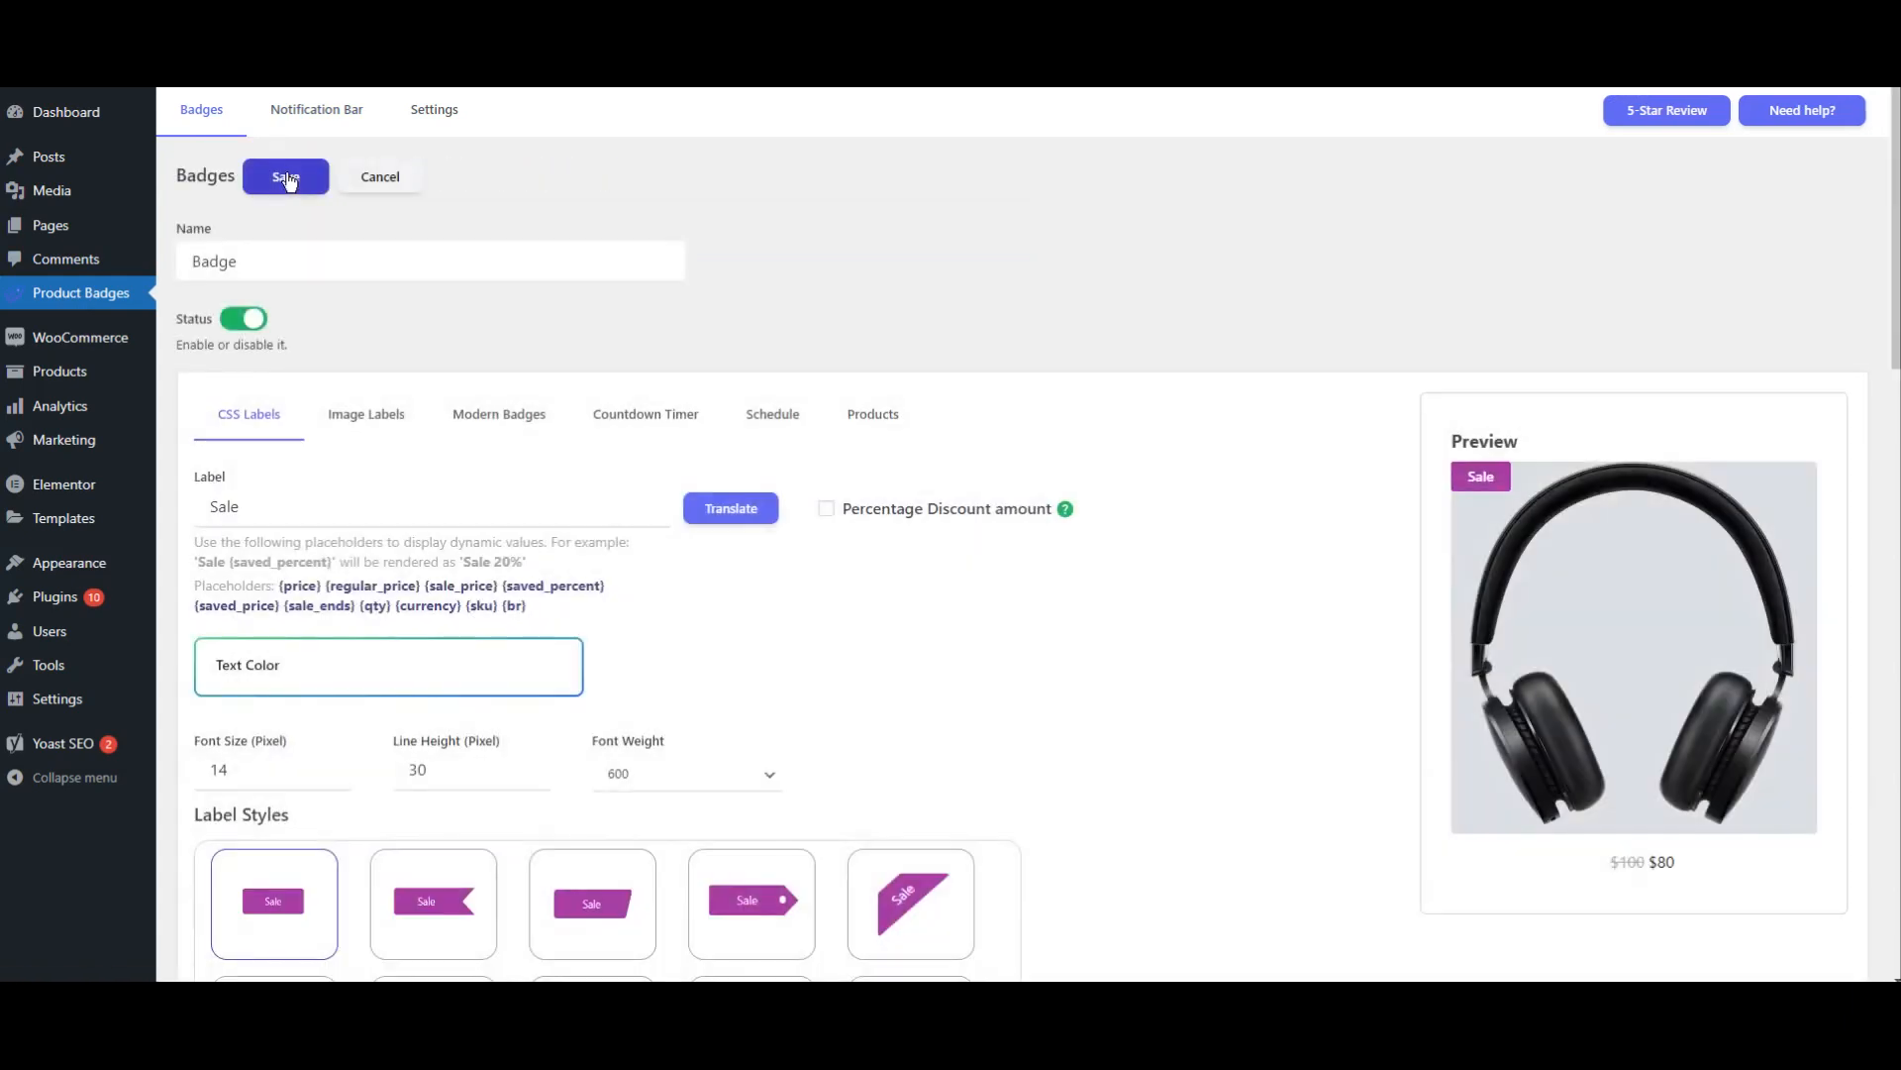
pyautogui.click(334, 251)
pyautogui.hotkey('ctrl', 'a')
pyautogui.press('BackSpace')
pyautogui.write('Timer')
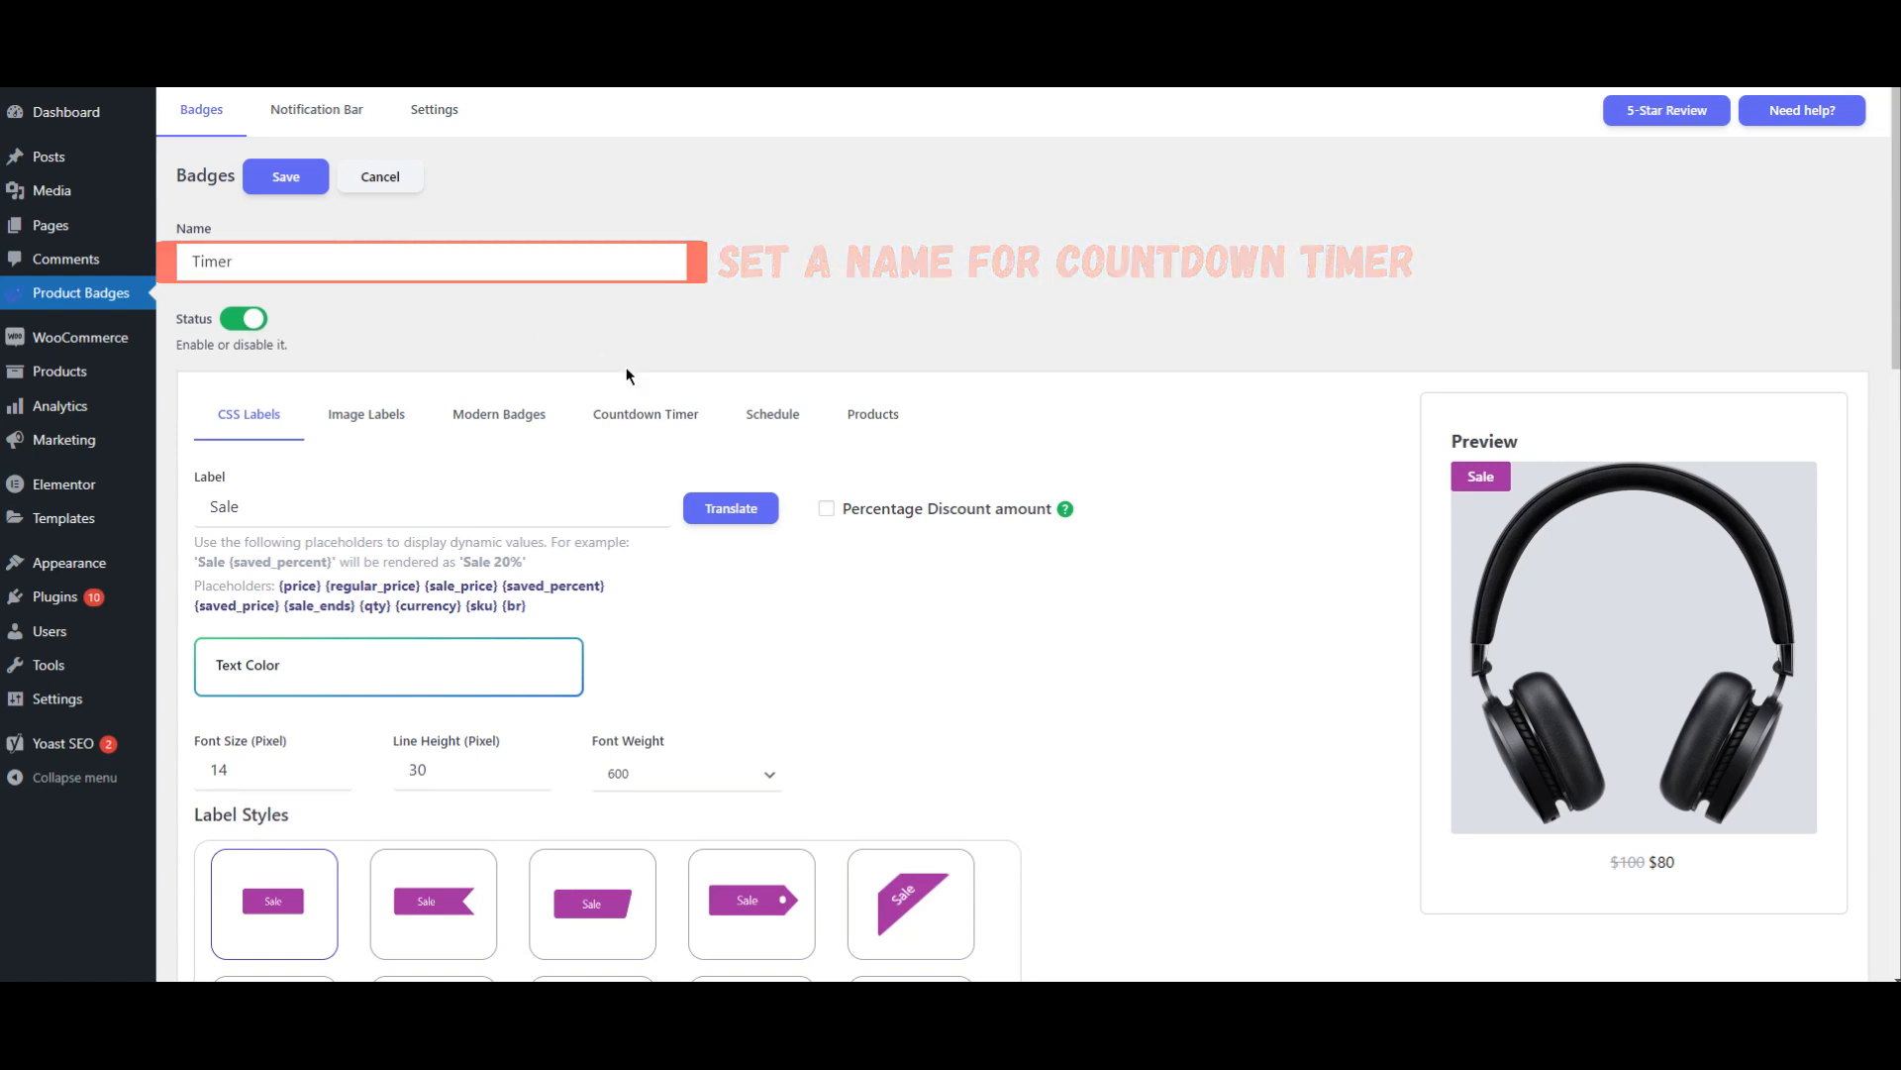
# Step: Set the new badge's countdown timer position to Out of Image
pyautogui.click(645, 422)
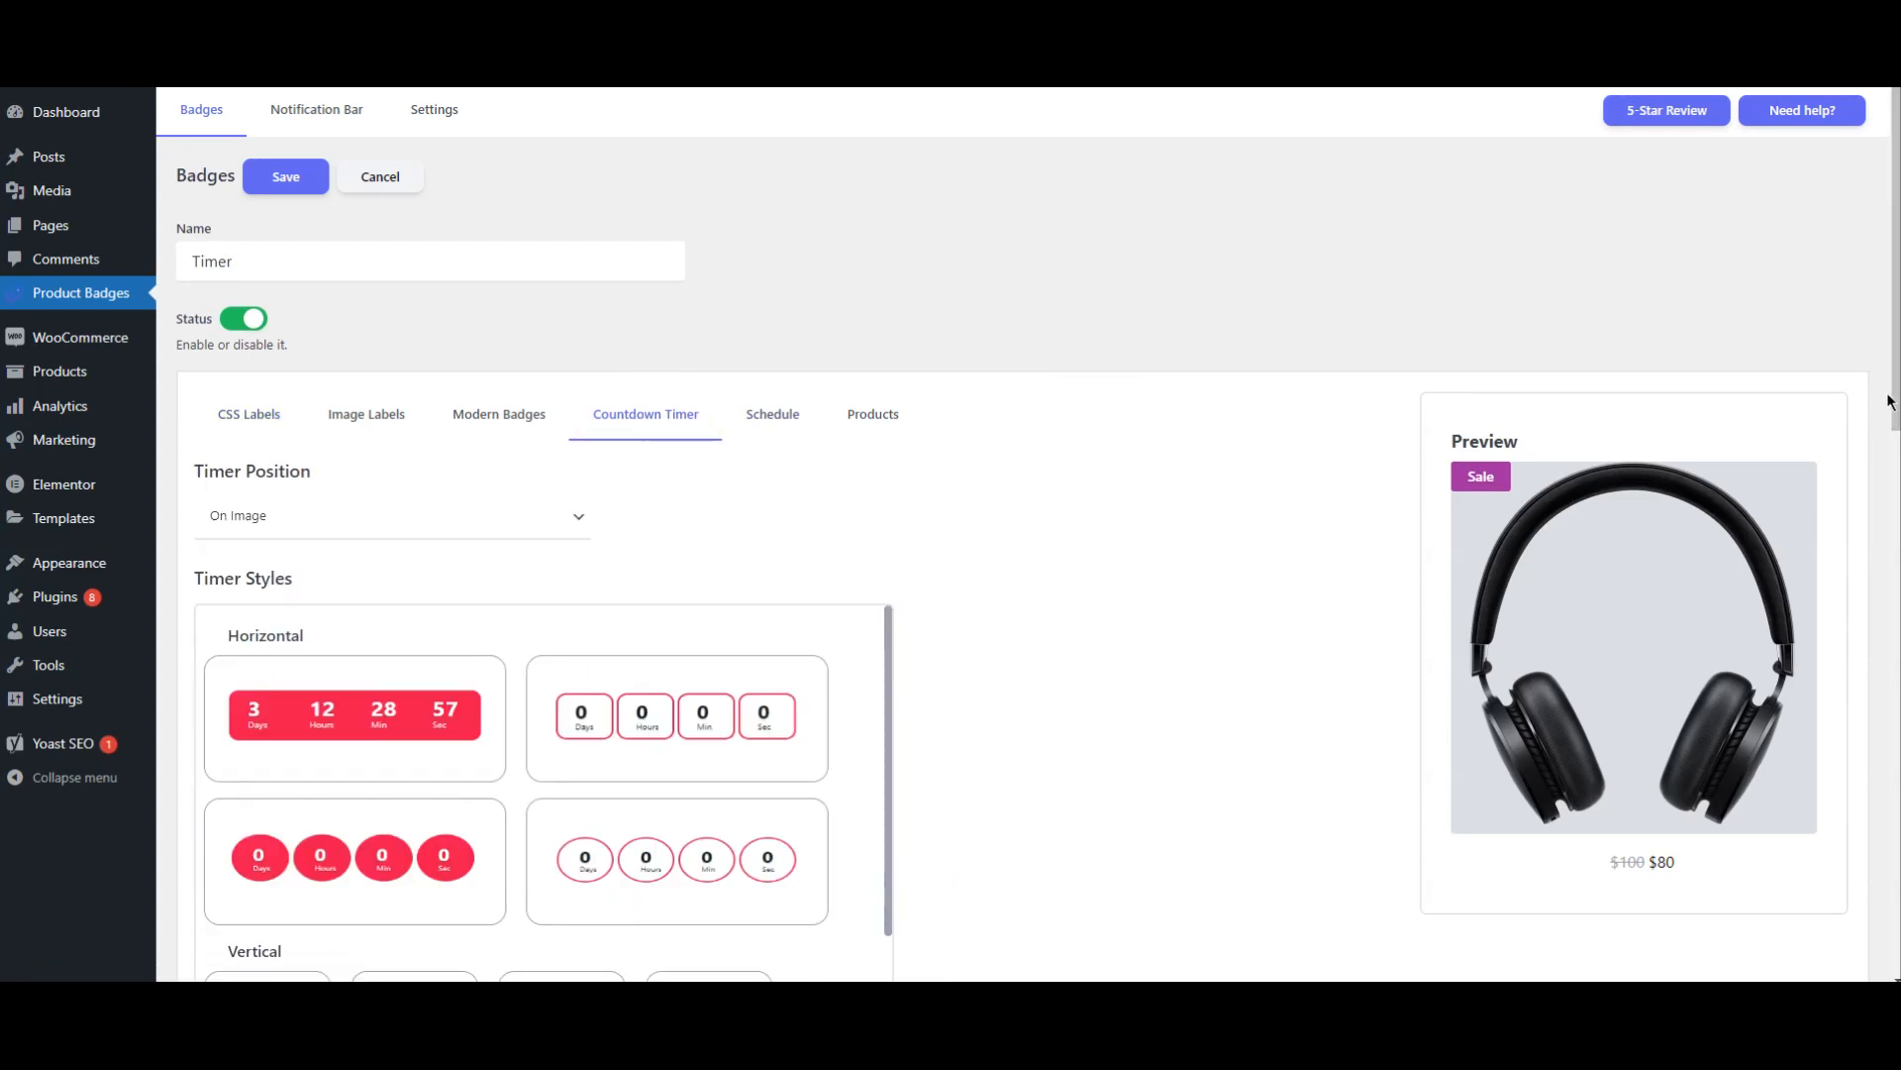
pyautogui.moveTo(1890, 404); pyautogui.dragTo(1882, 517)
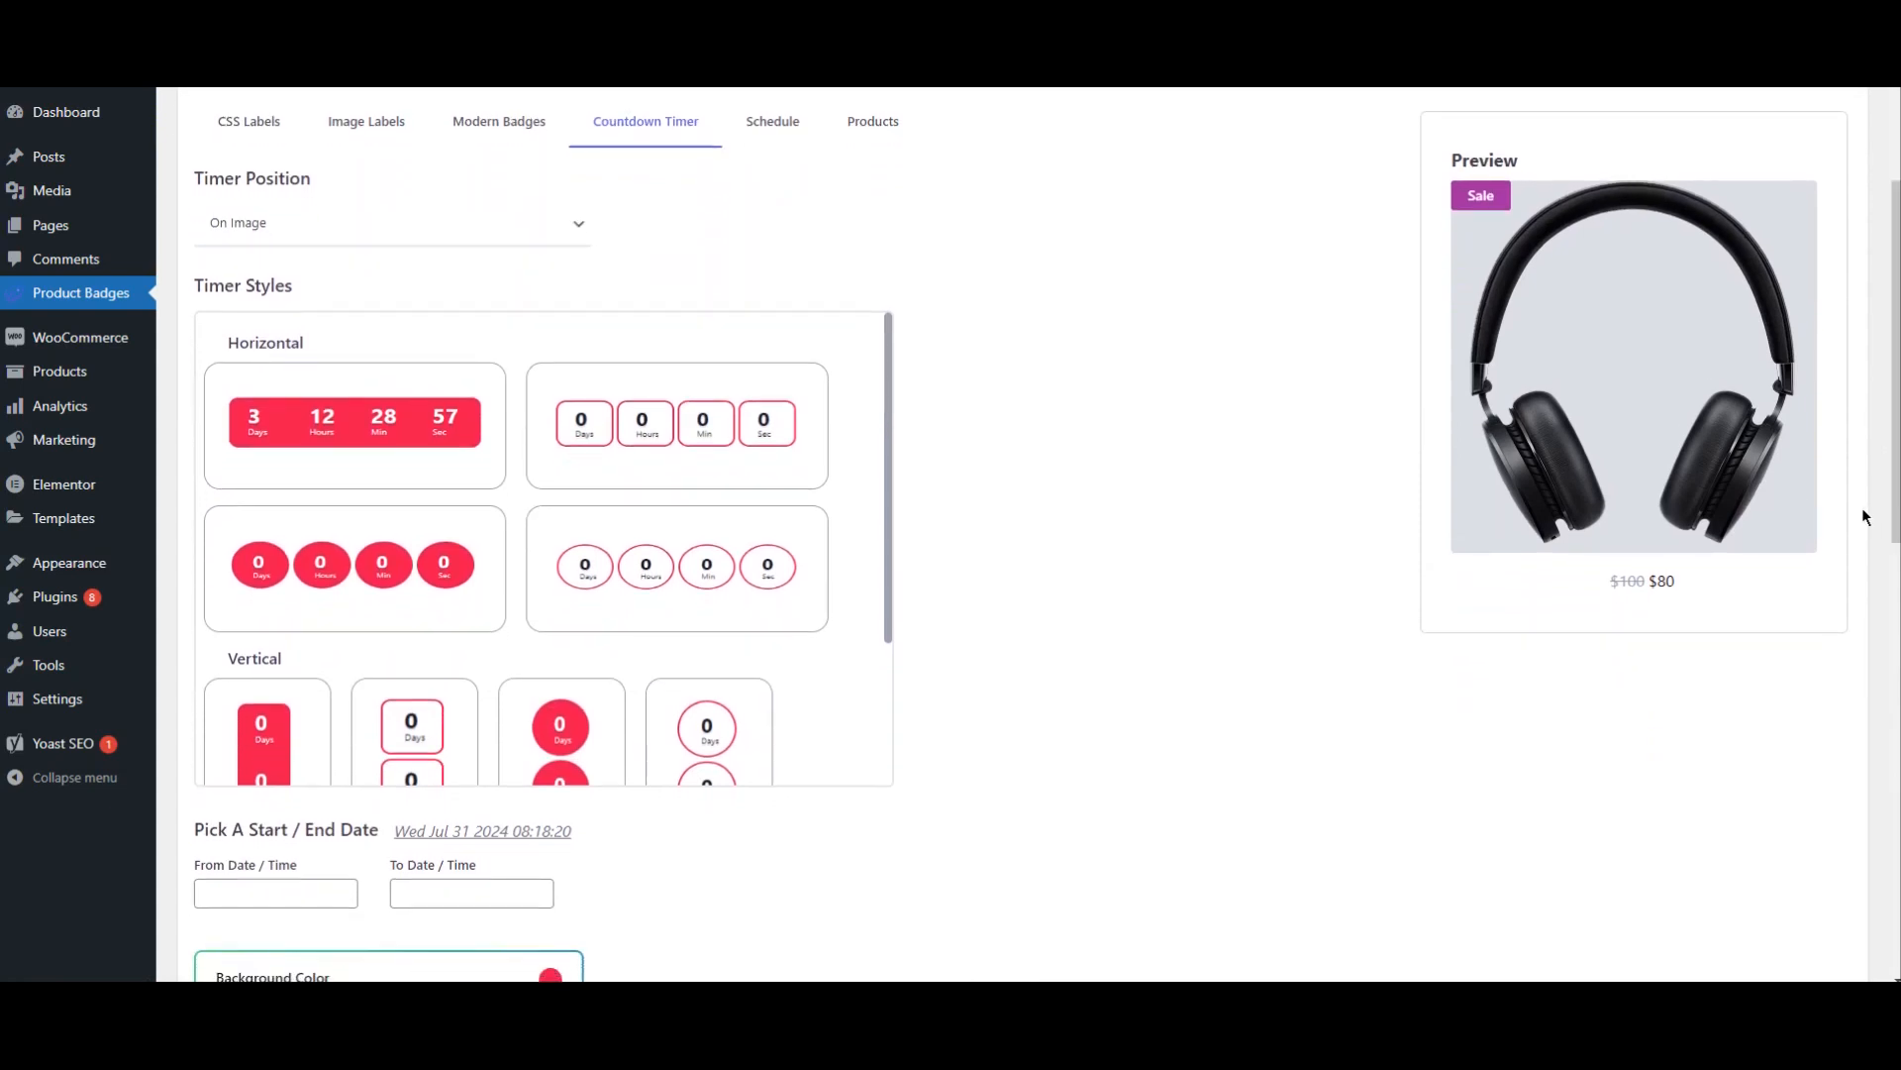
pyautogui.click(401, 224)
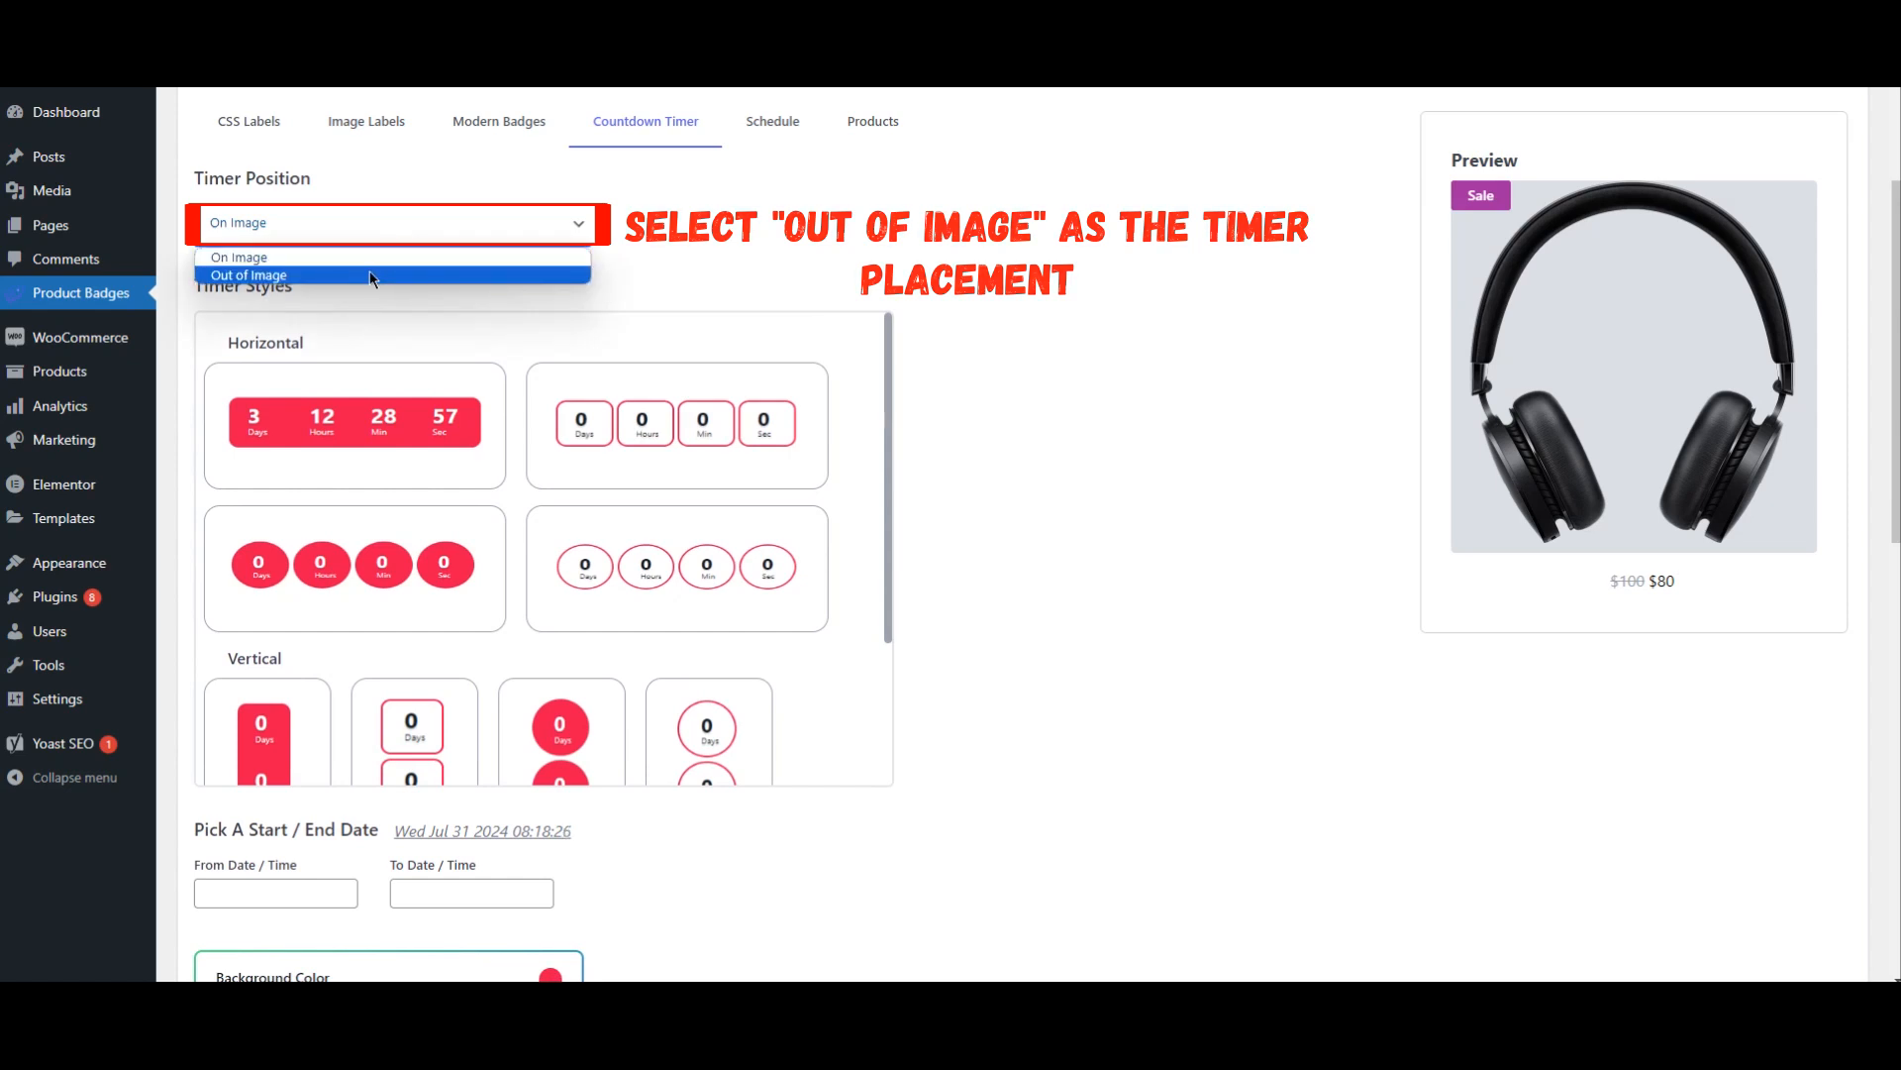
pyautogui.click(370, 275)
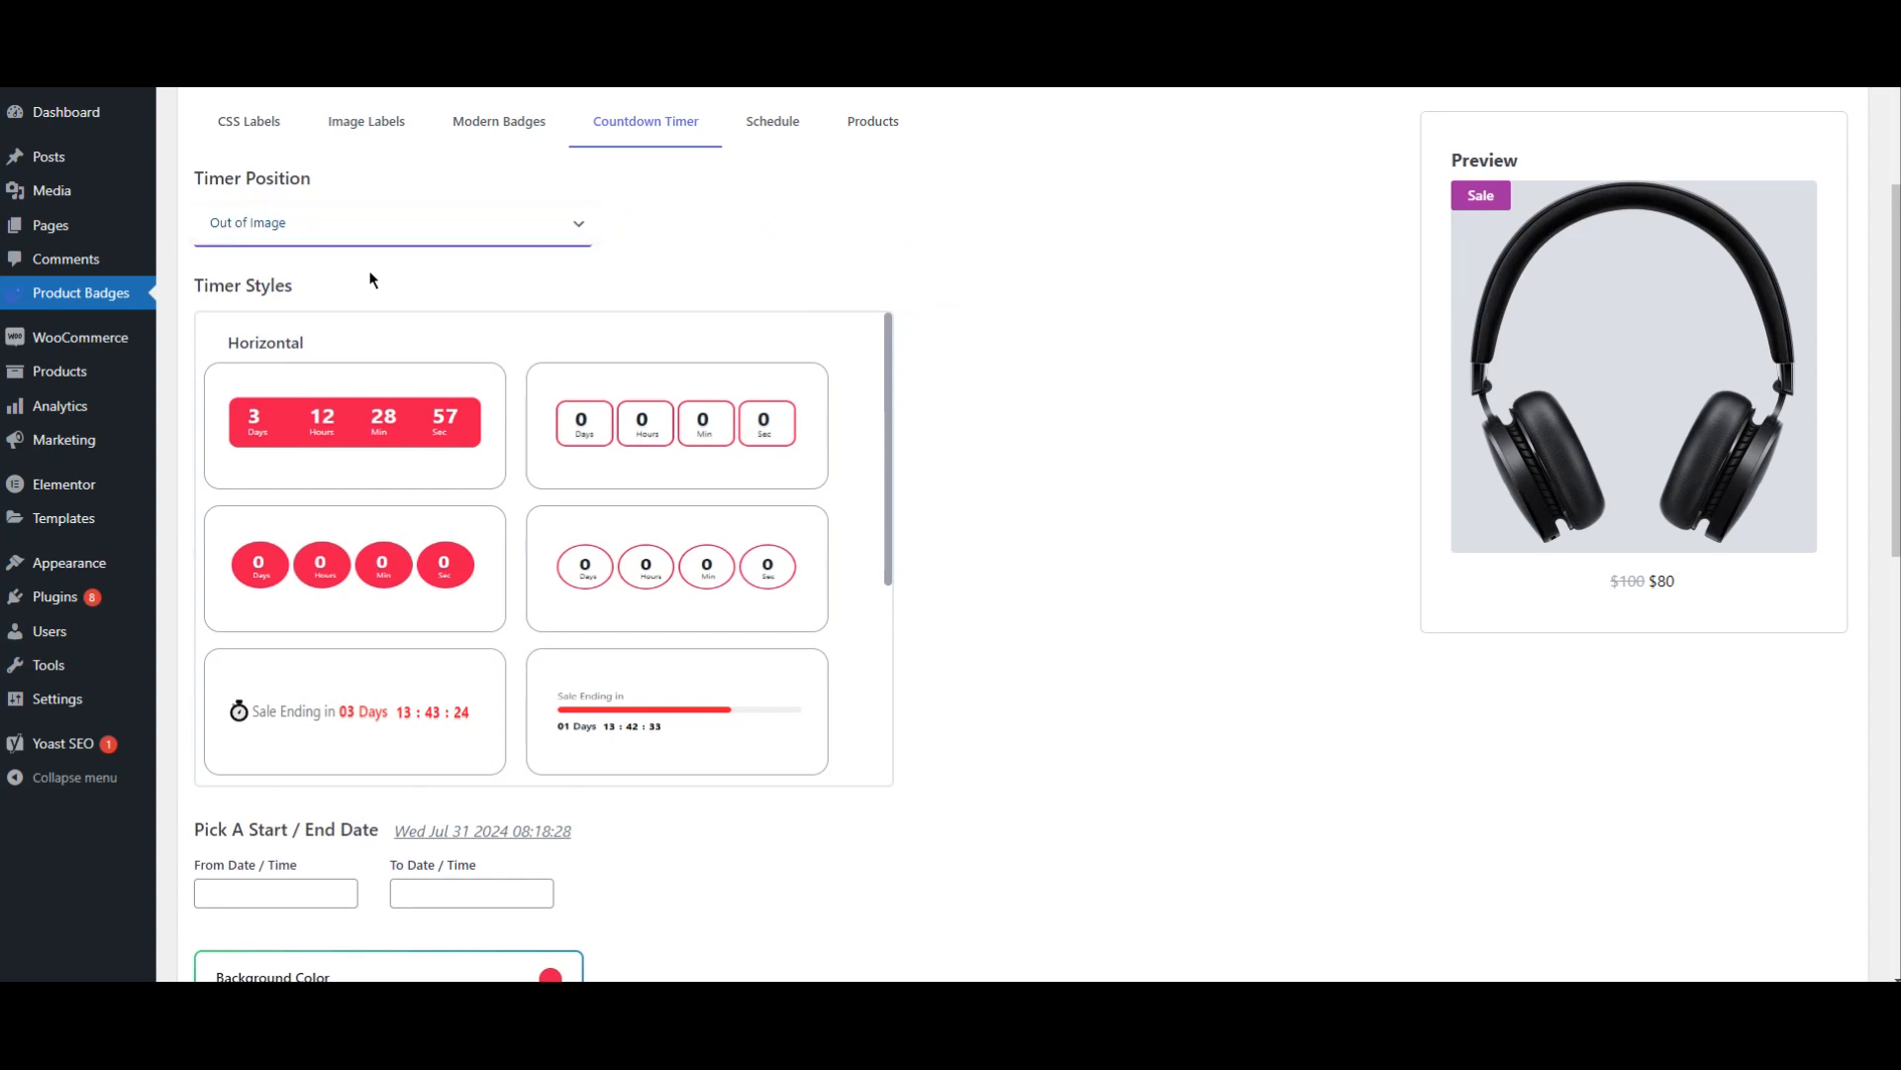
pyautogui.scroll(-1, 403, 411)
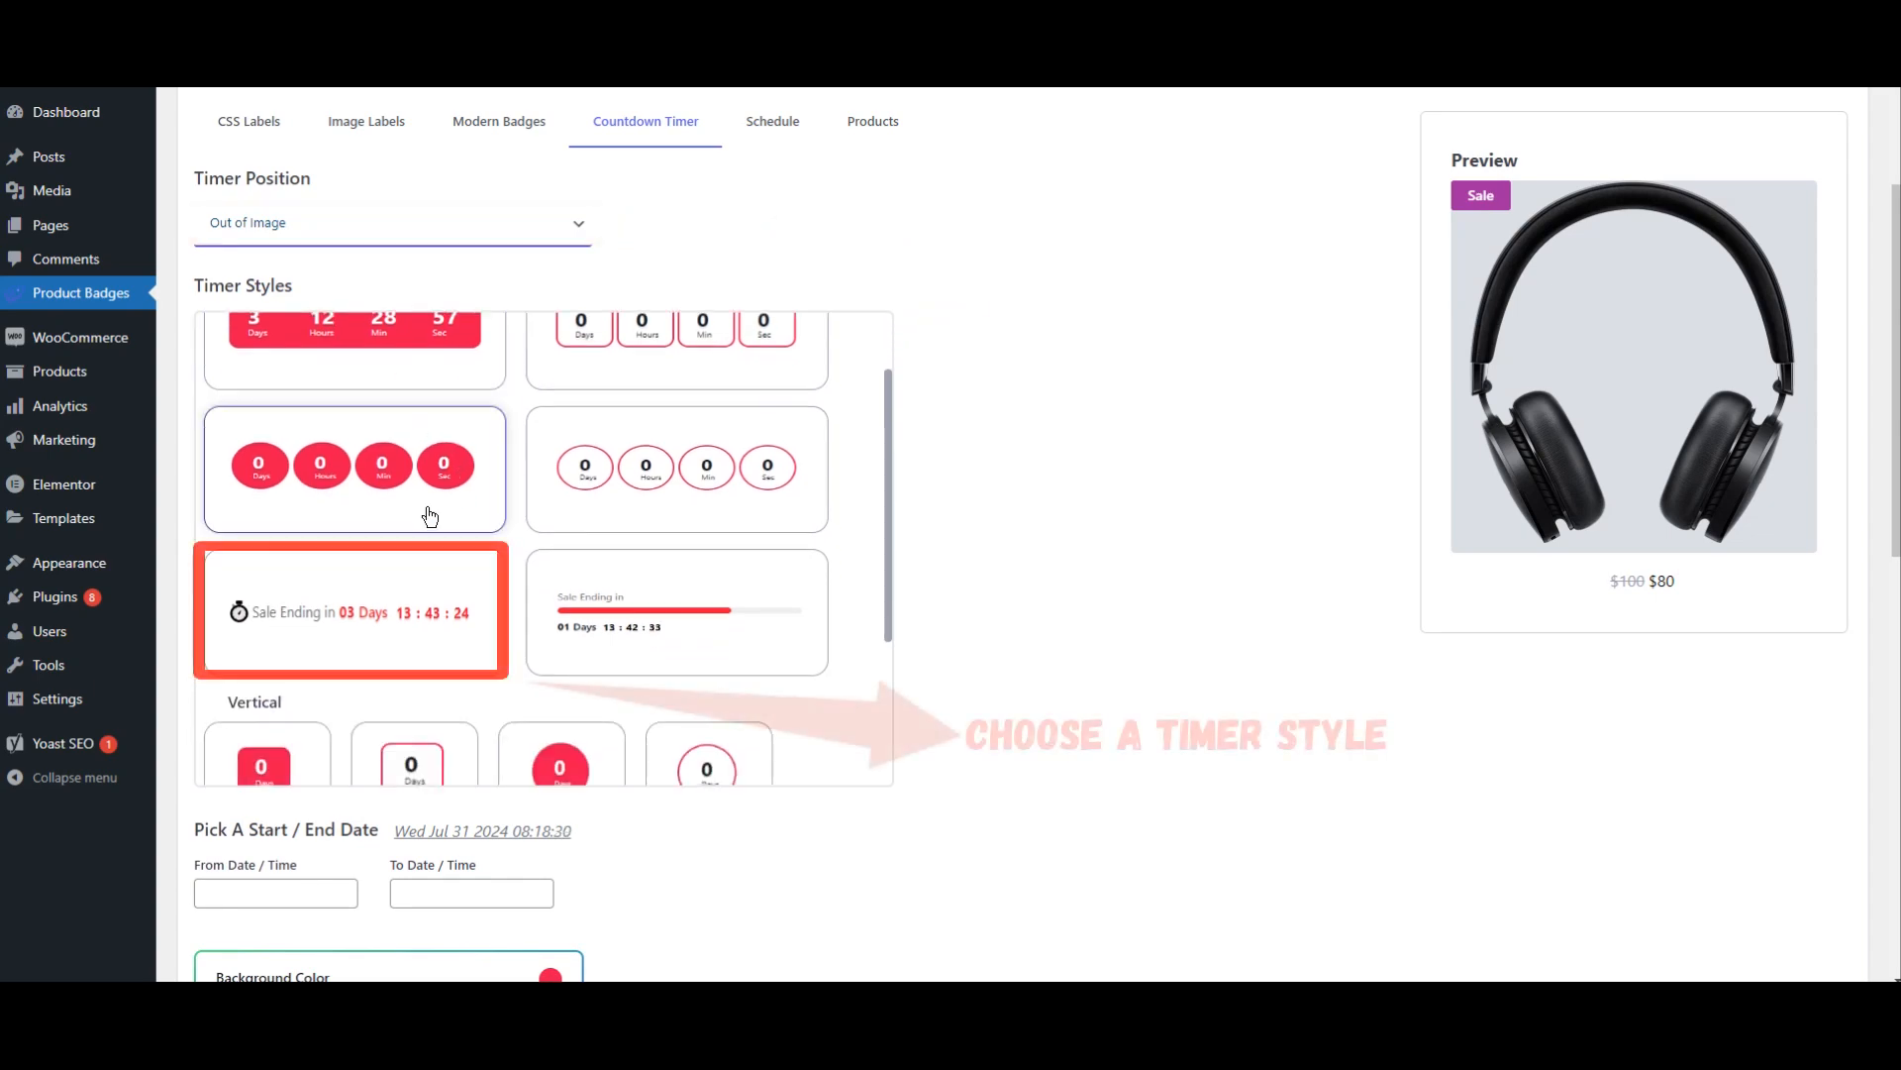
pyautogui.click(304, 639)
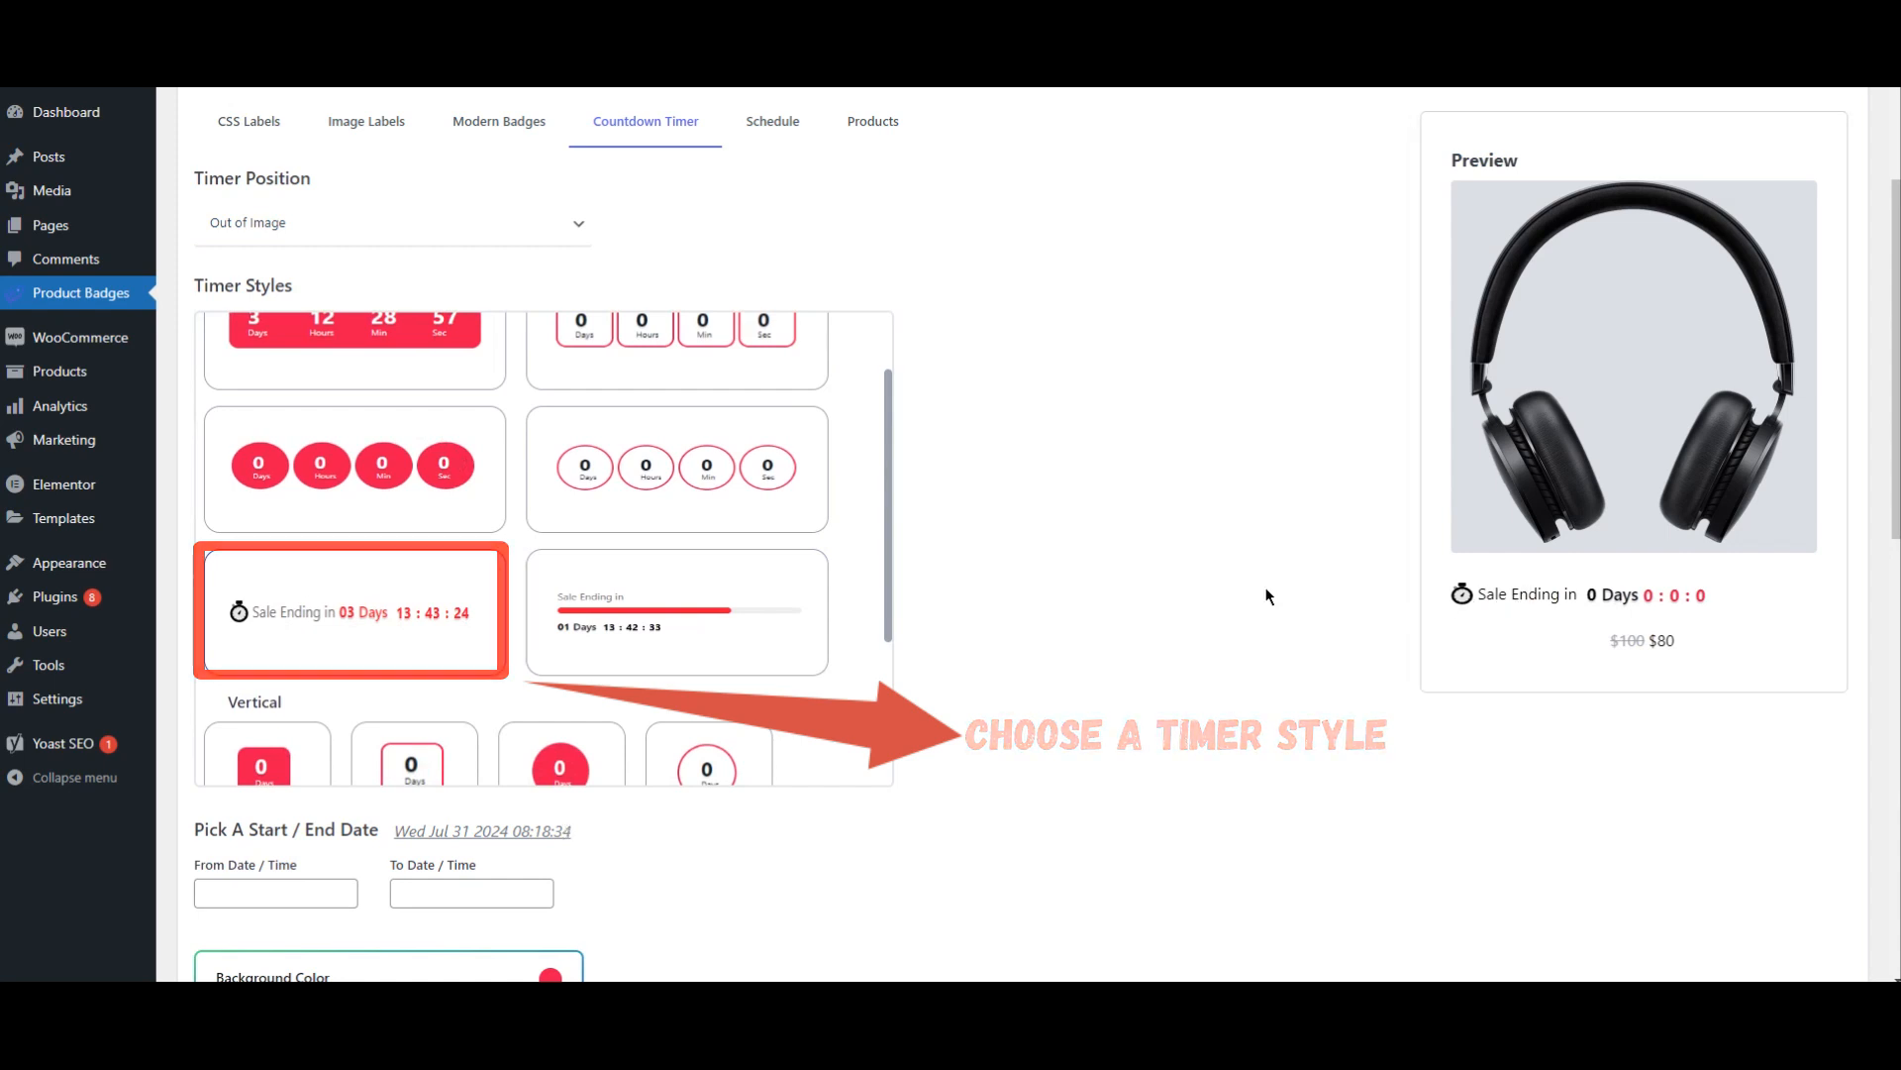
pyautogui.scroll(-4, 1153, 572)
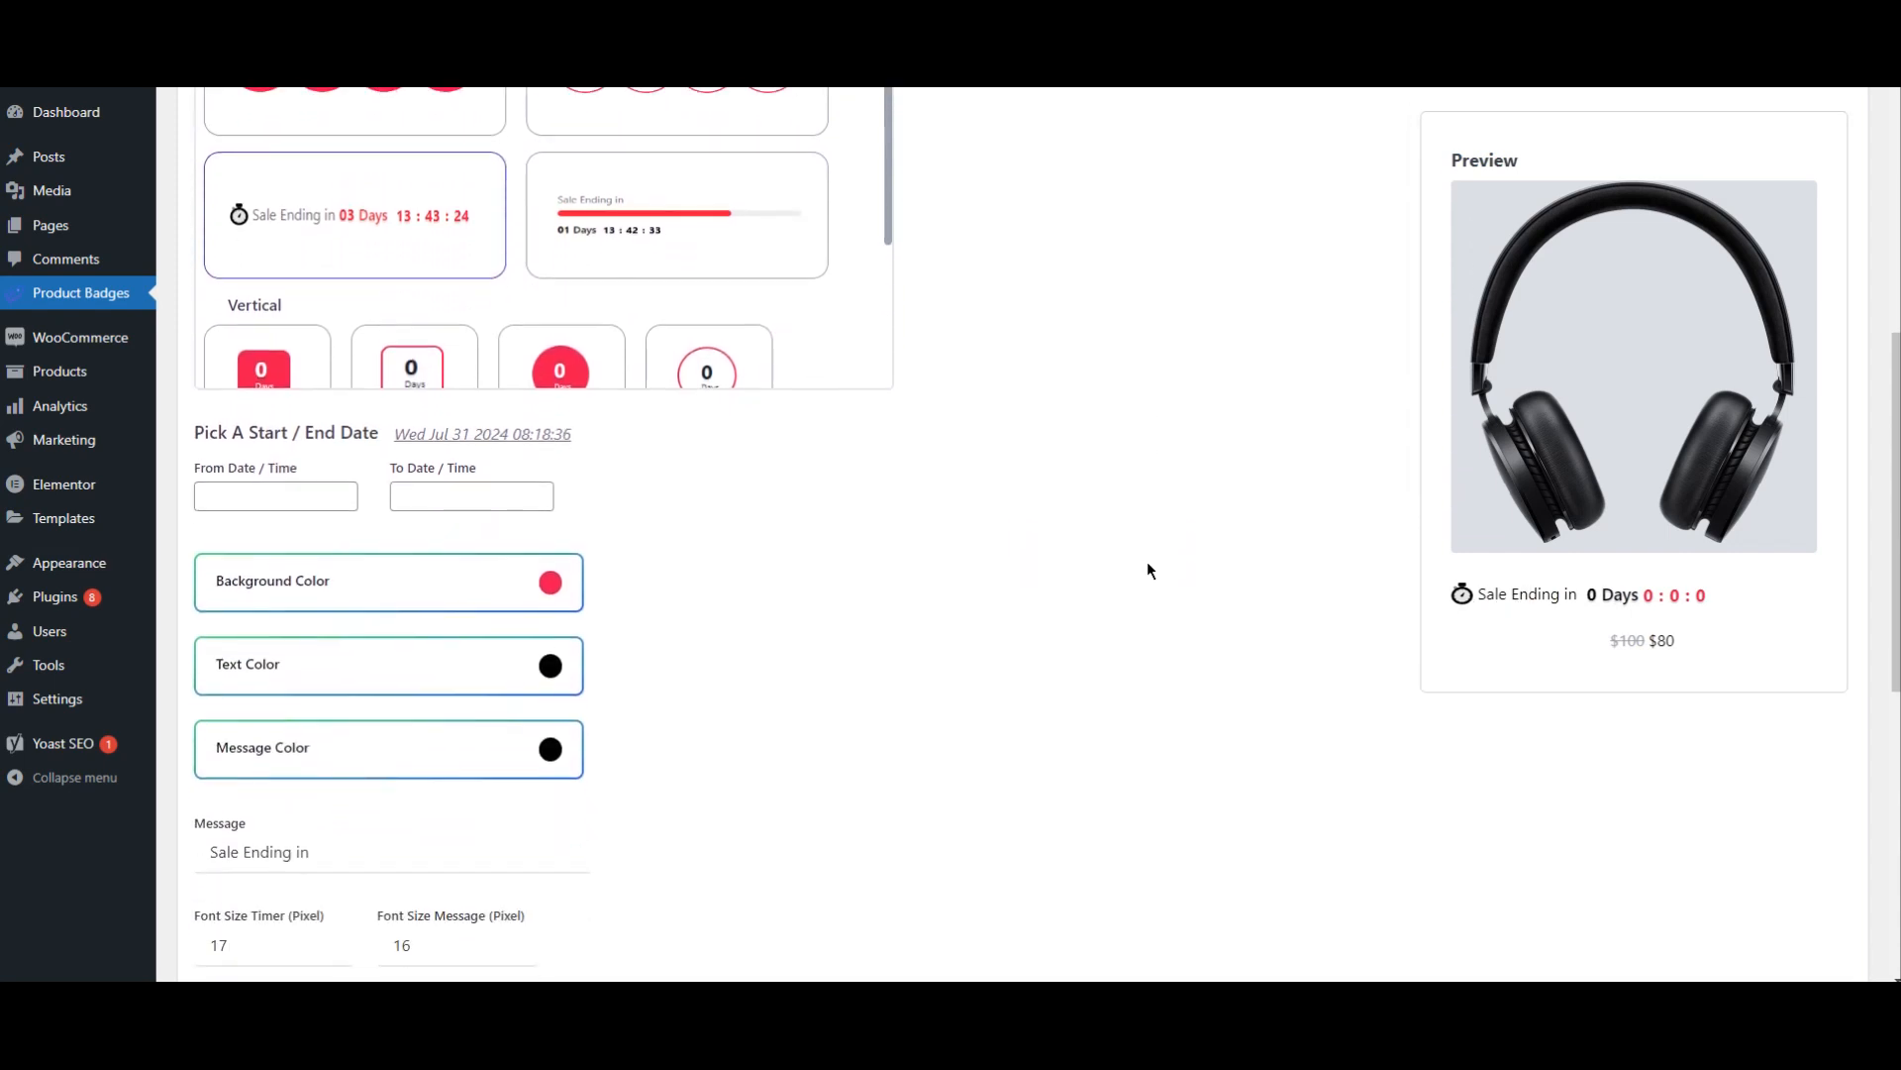
pyautogui.click(284, 495)
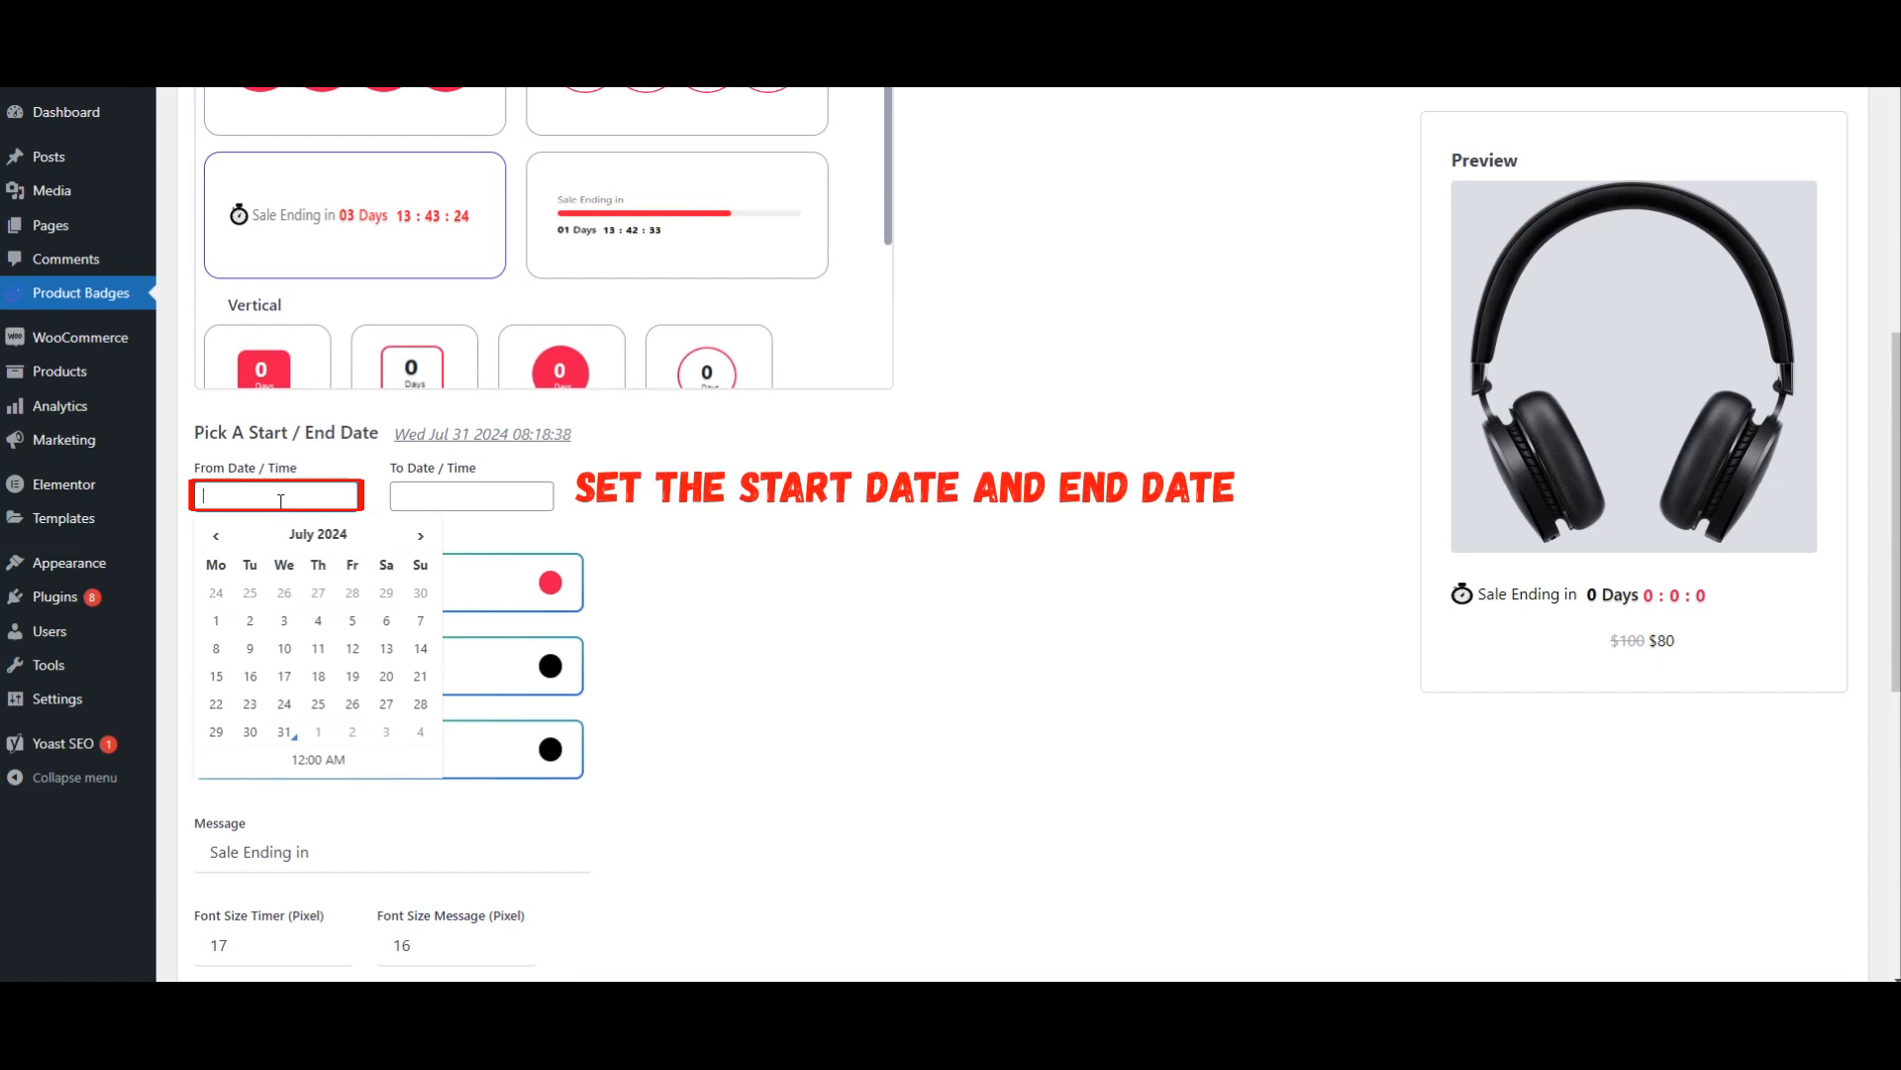
pyautogui.click(284, 731)
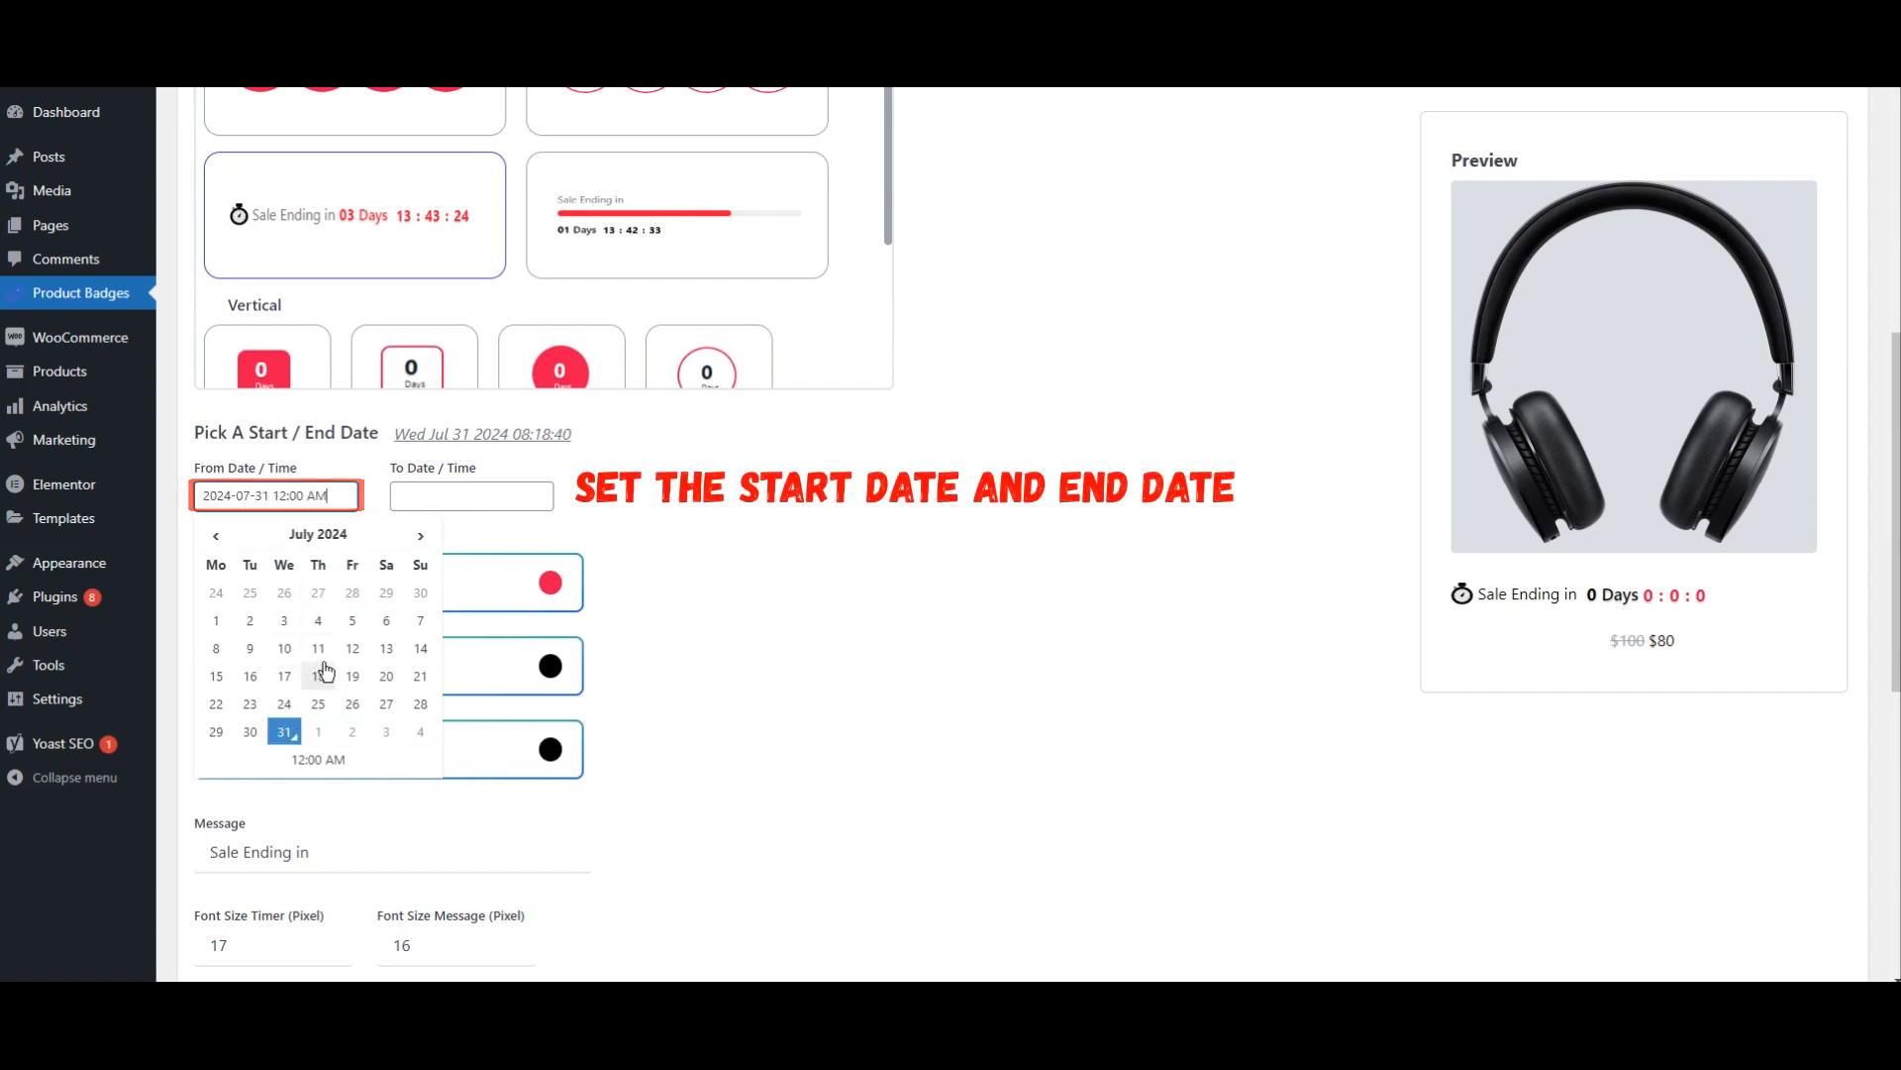
pyautogui.click(483, 496)
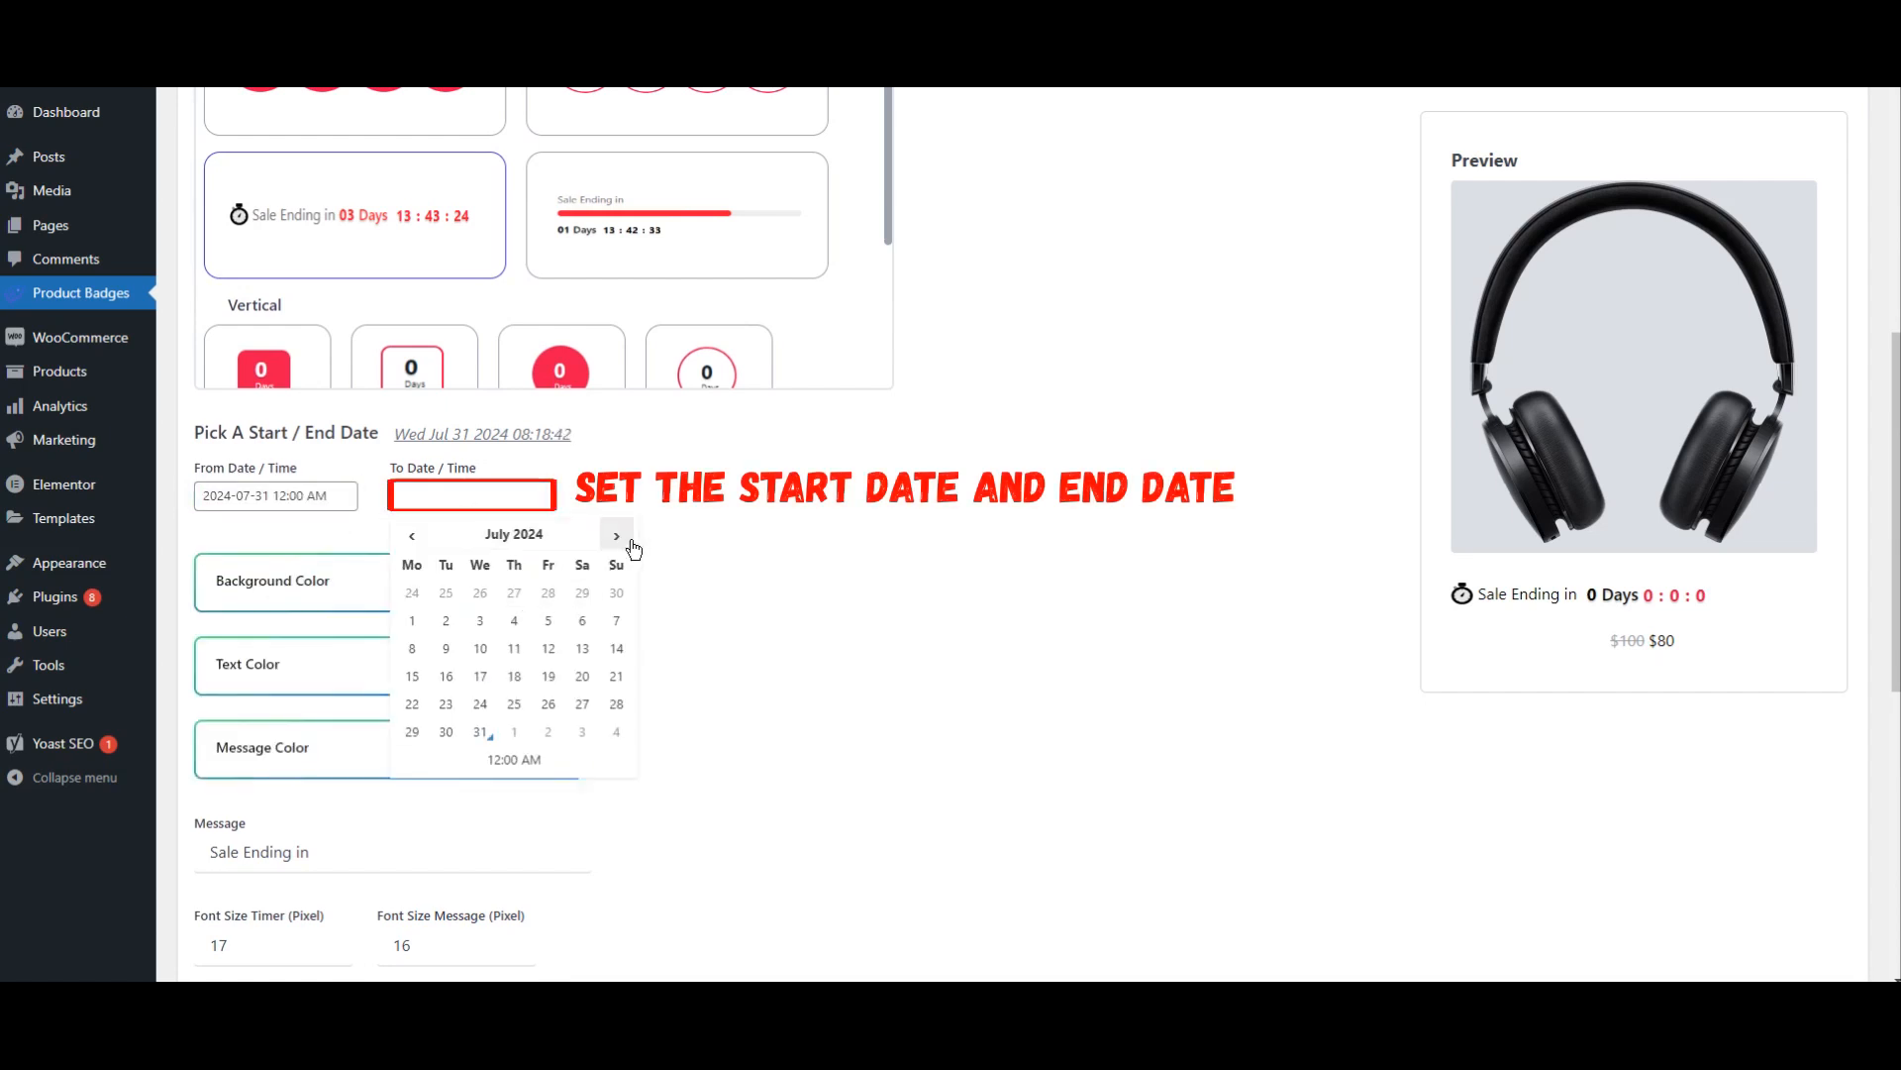
pyautogui.click(482, 621)
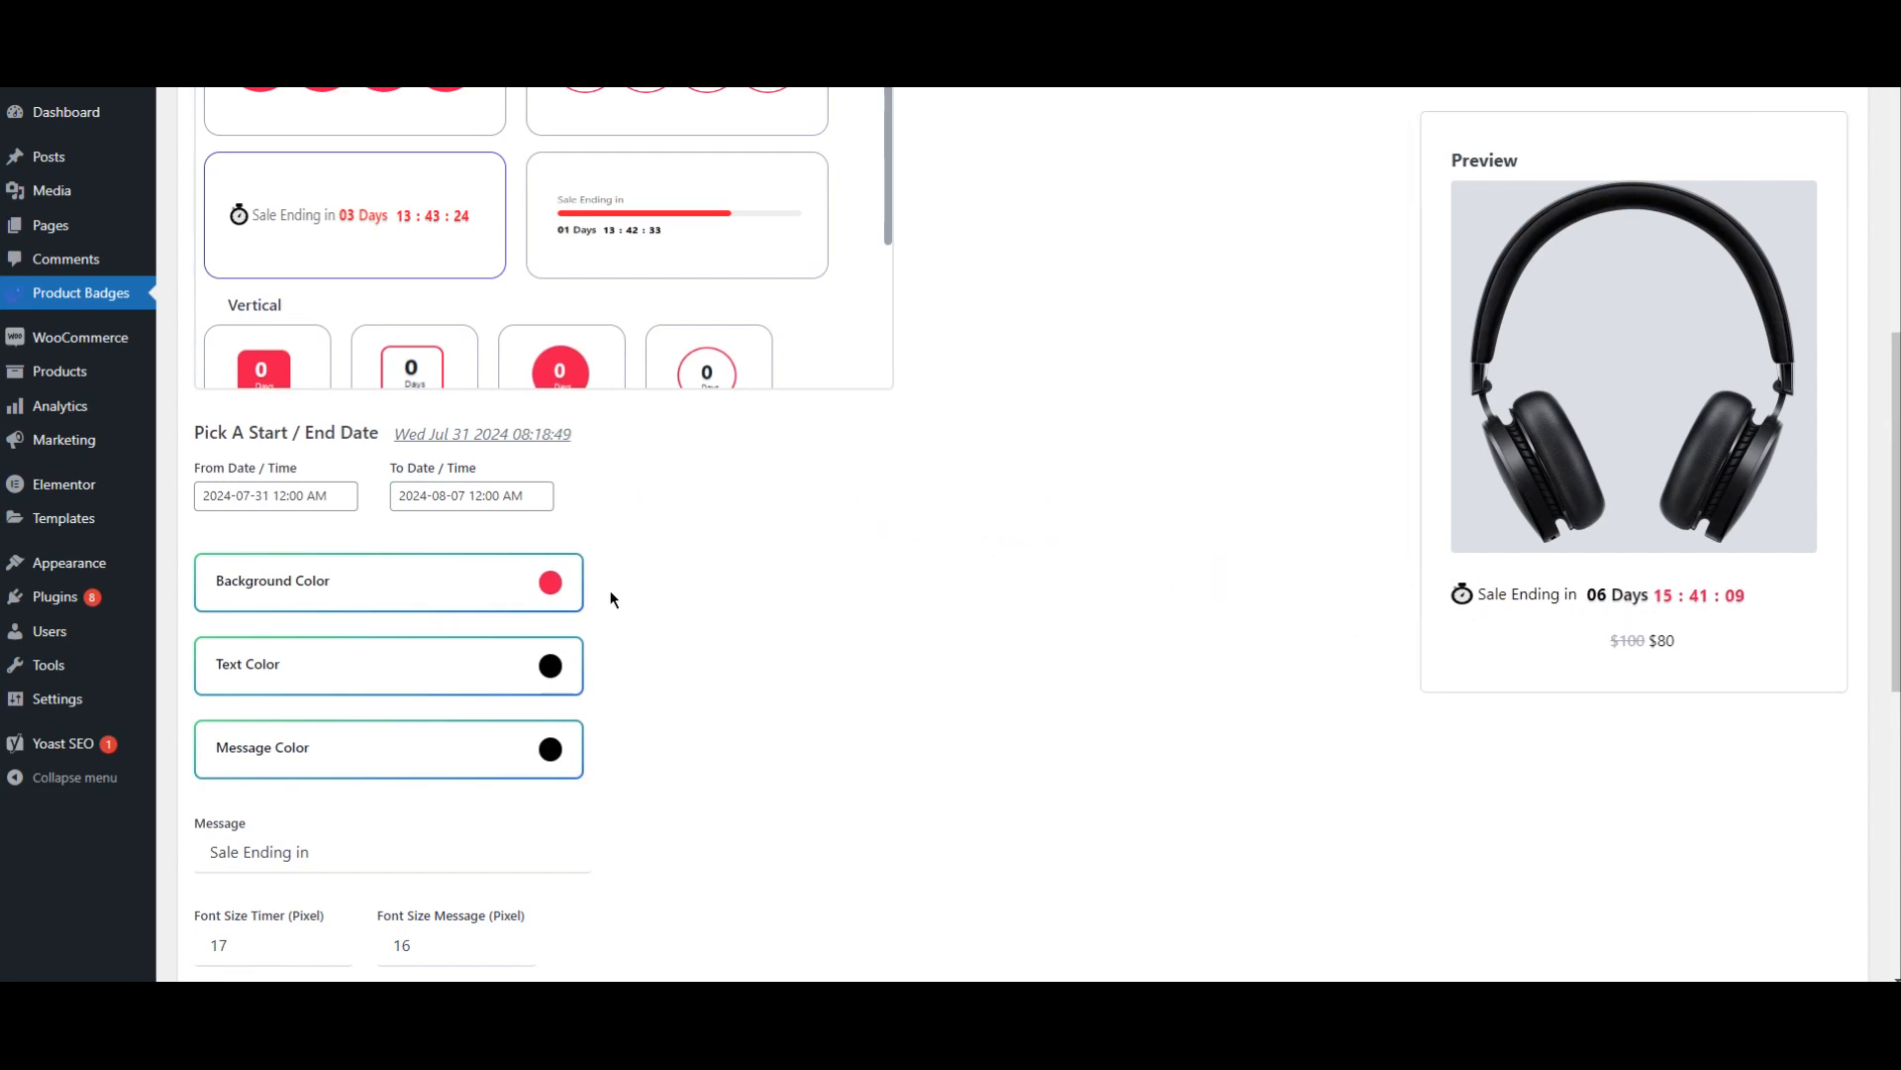
# Step: Try purple 8420e1 as the timer's background color, then set it to the red preset fa1731
pyautogui.click(442, 599)
pyautogui.scroll(-2, 628, 608)
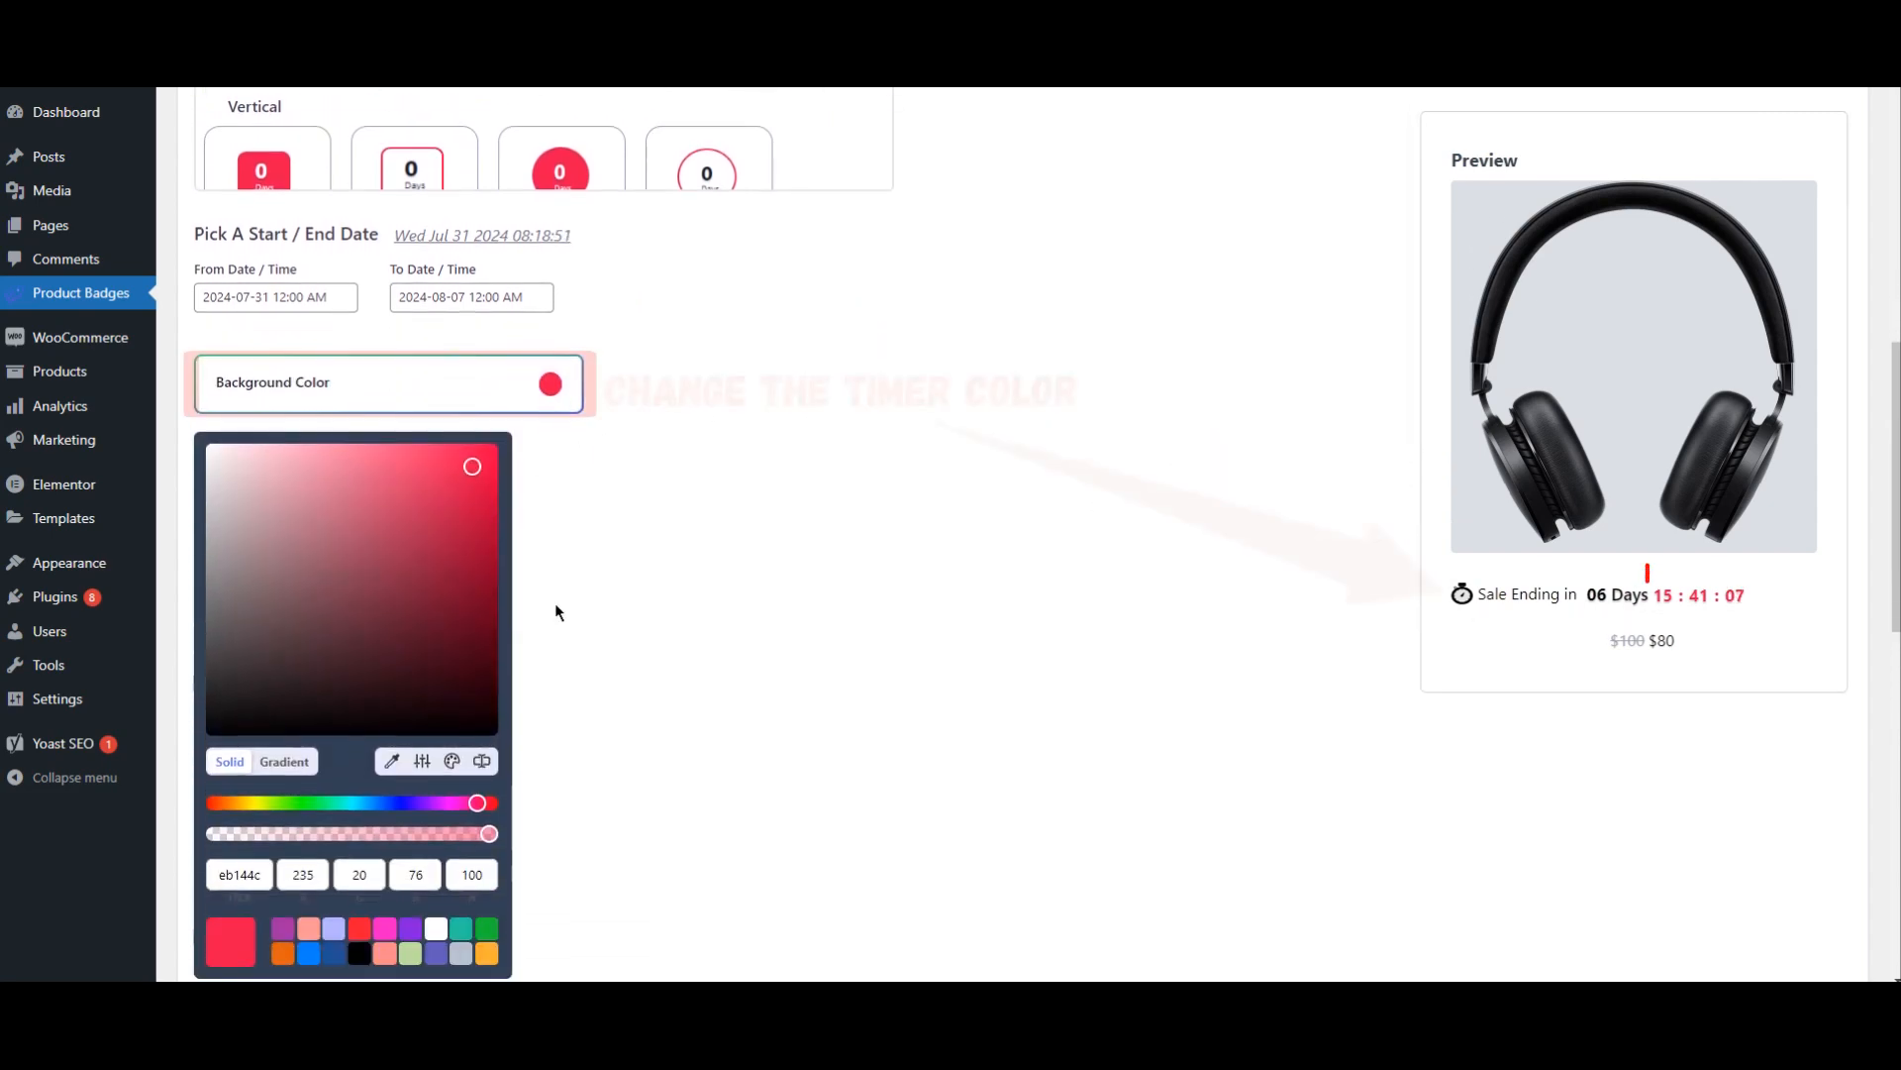
pyautogui.click(410, 928)
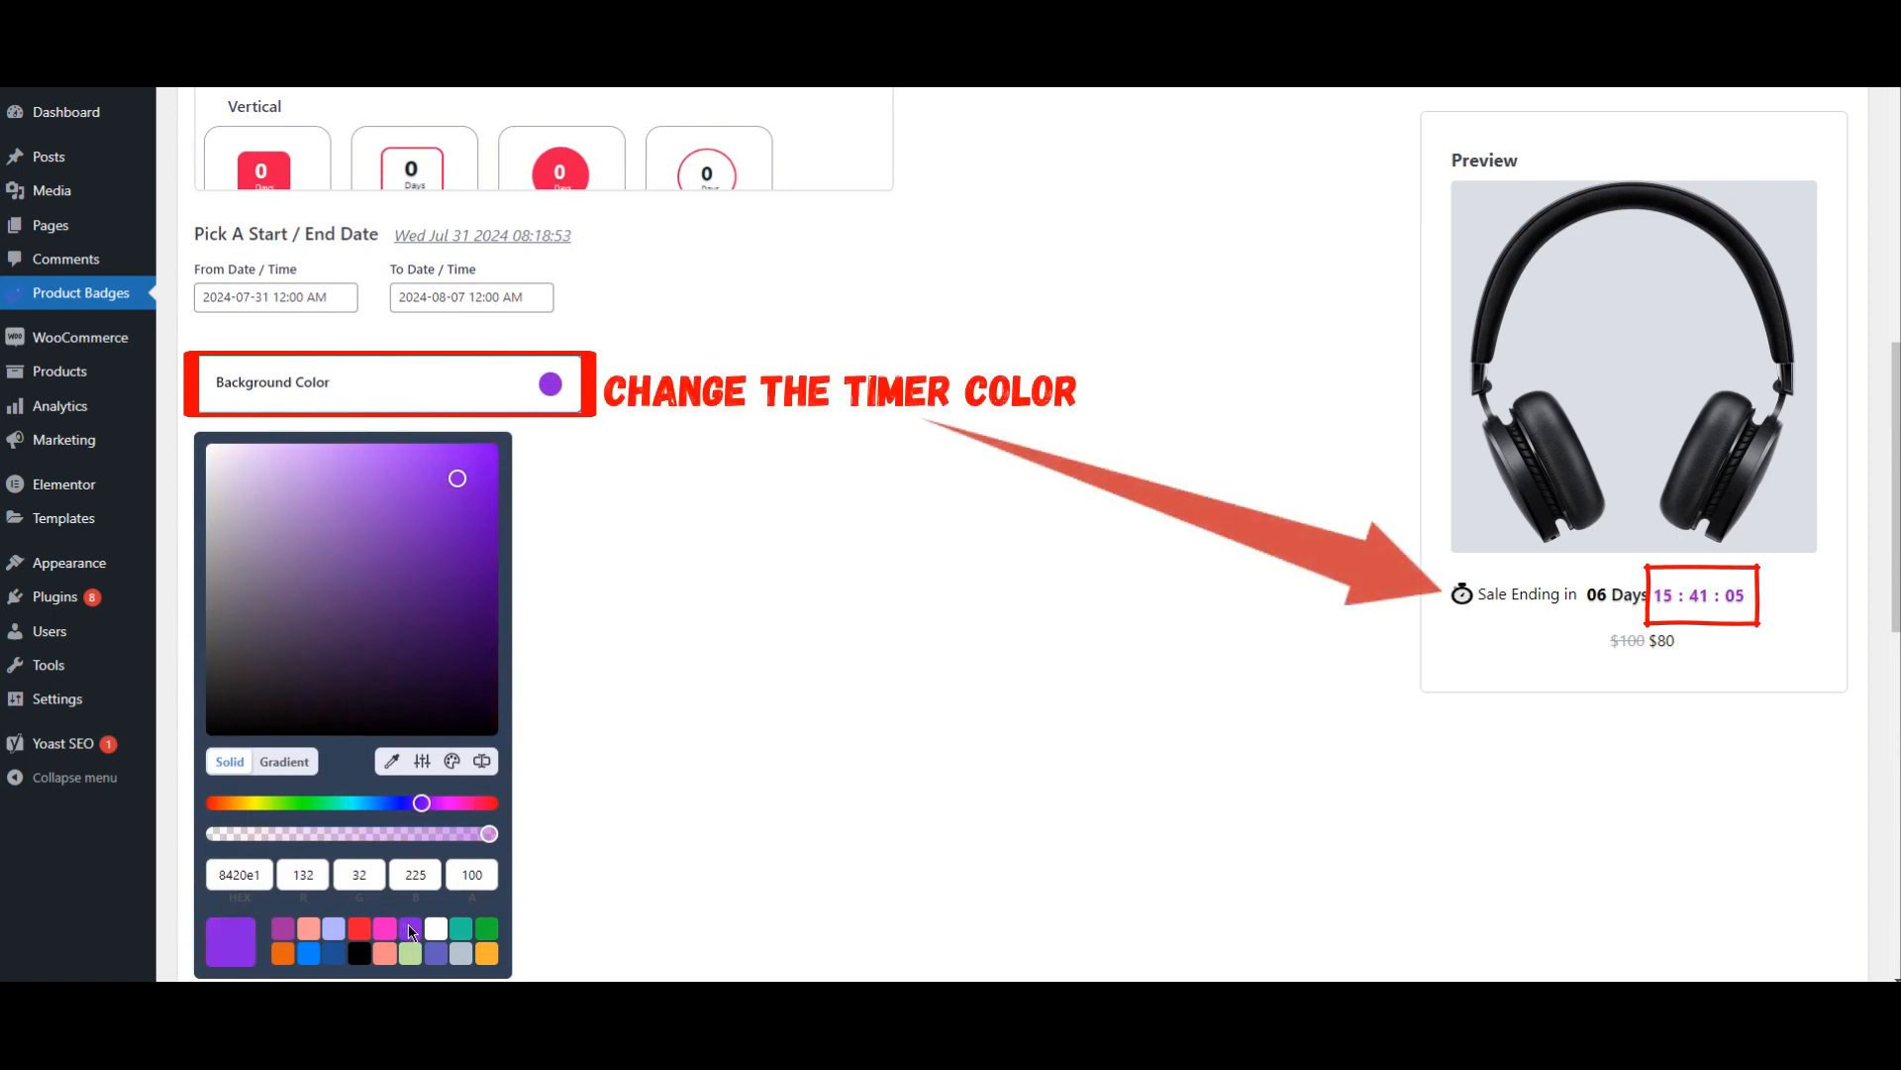
pyautogui.click(359, 929)
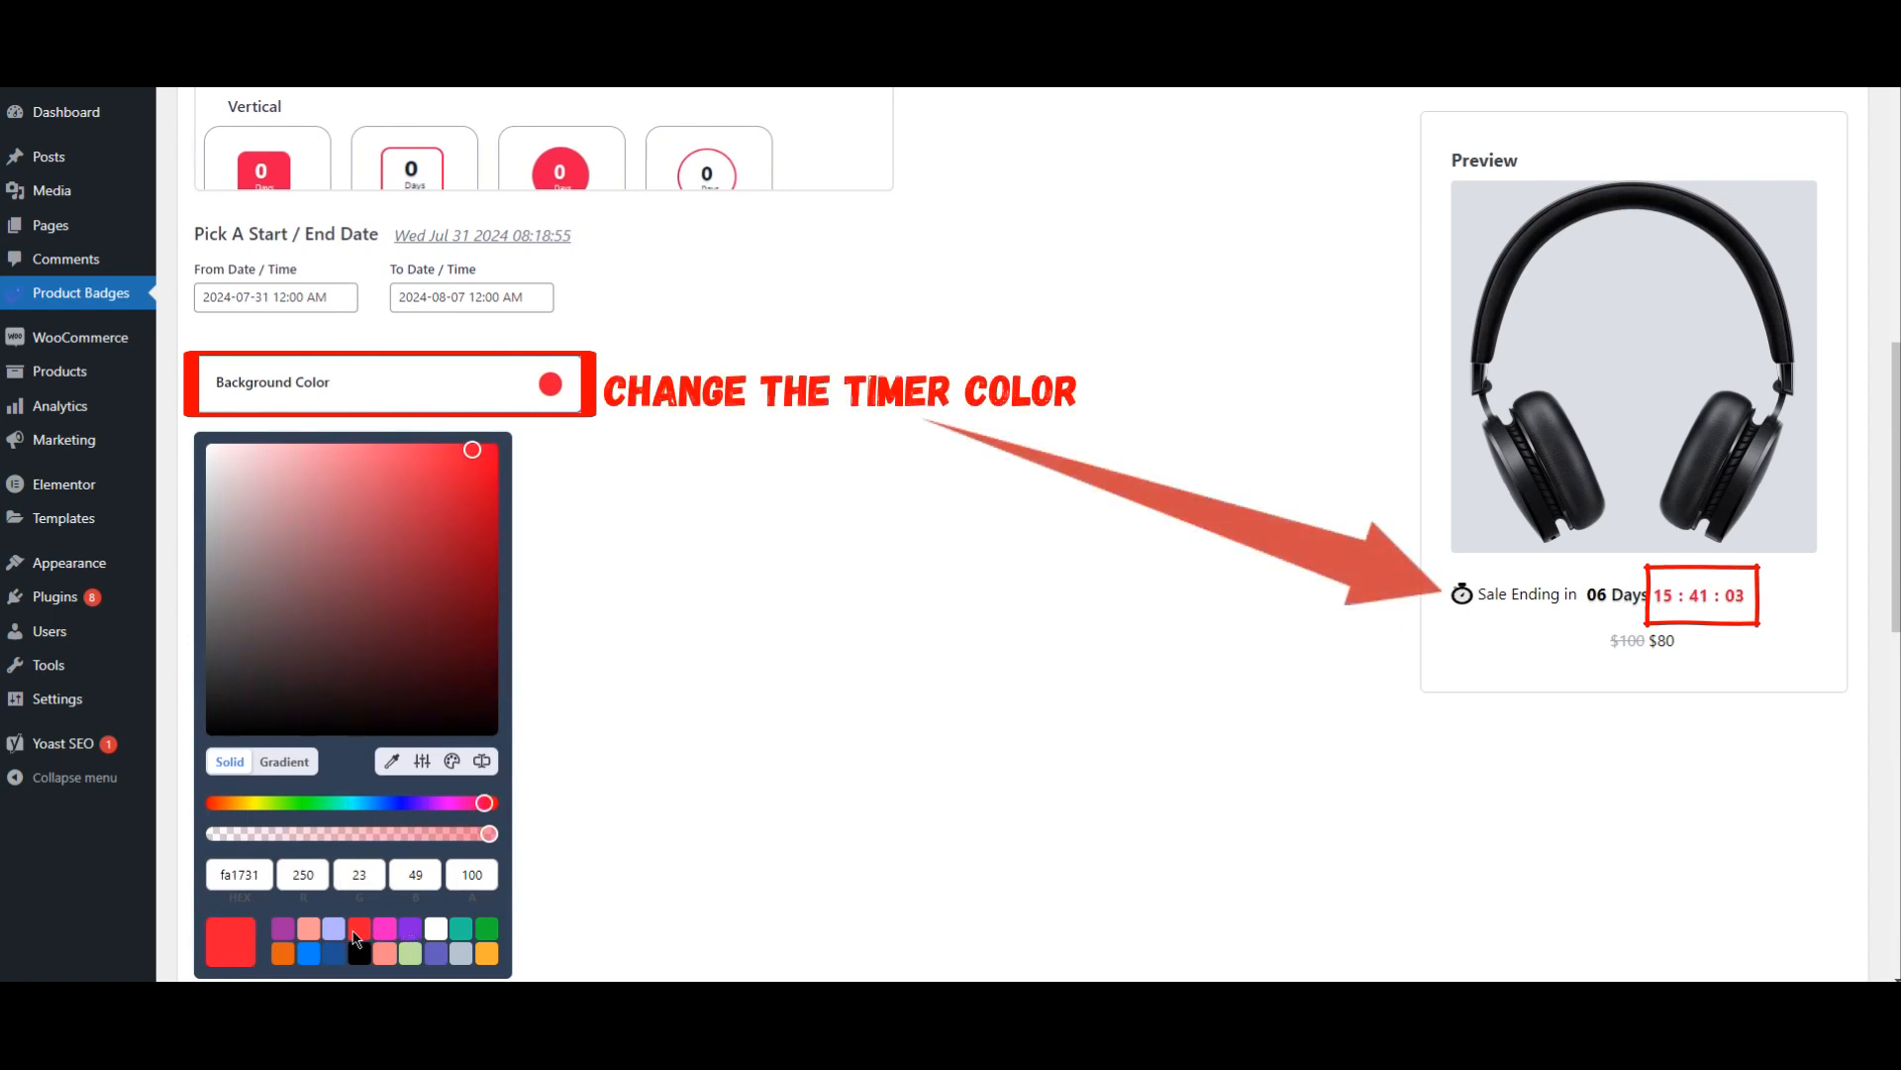
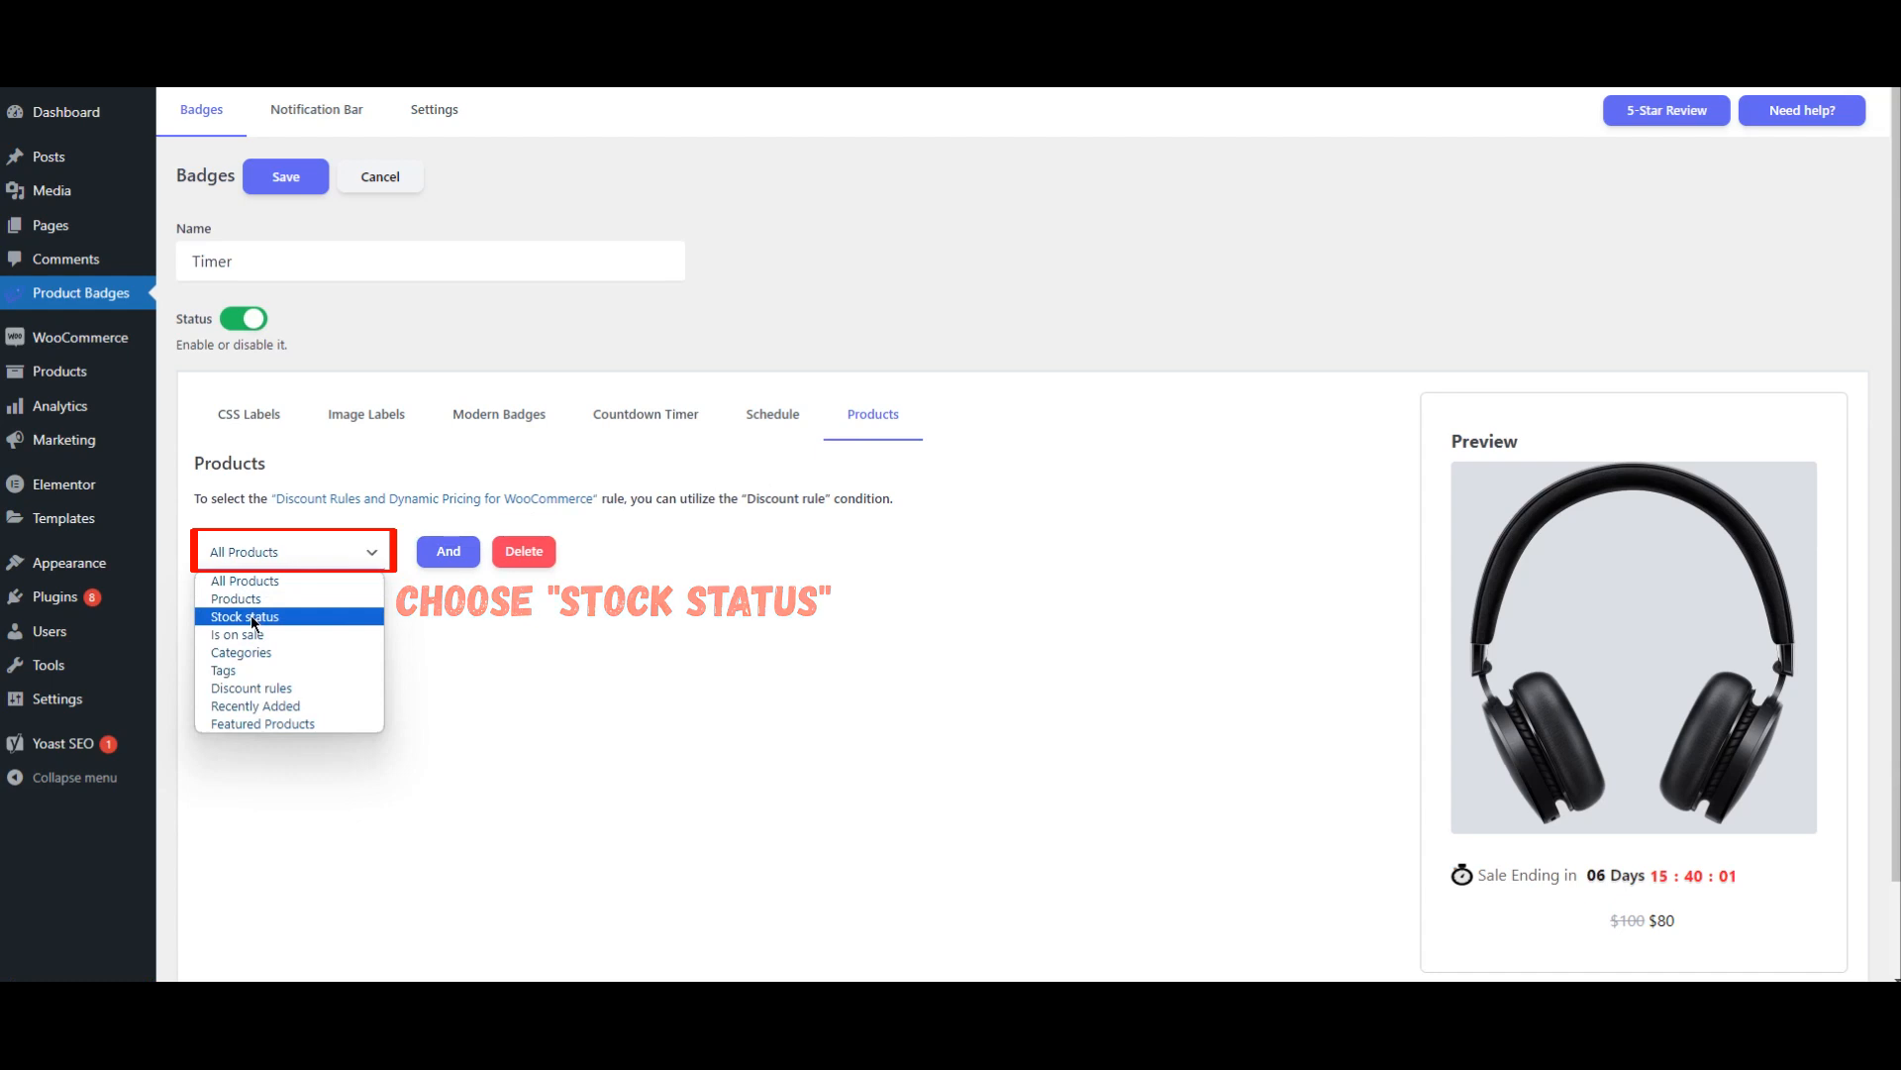
# Step: Restrict the Timer badge to products whose stock status is In stock and save the badge
pyautogui.click(252, 618)
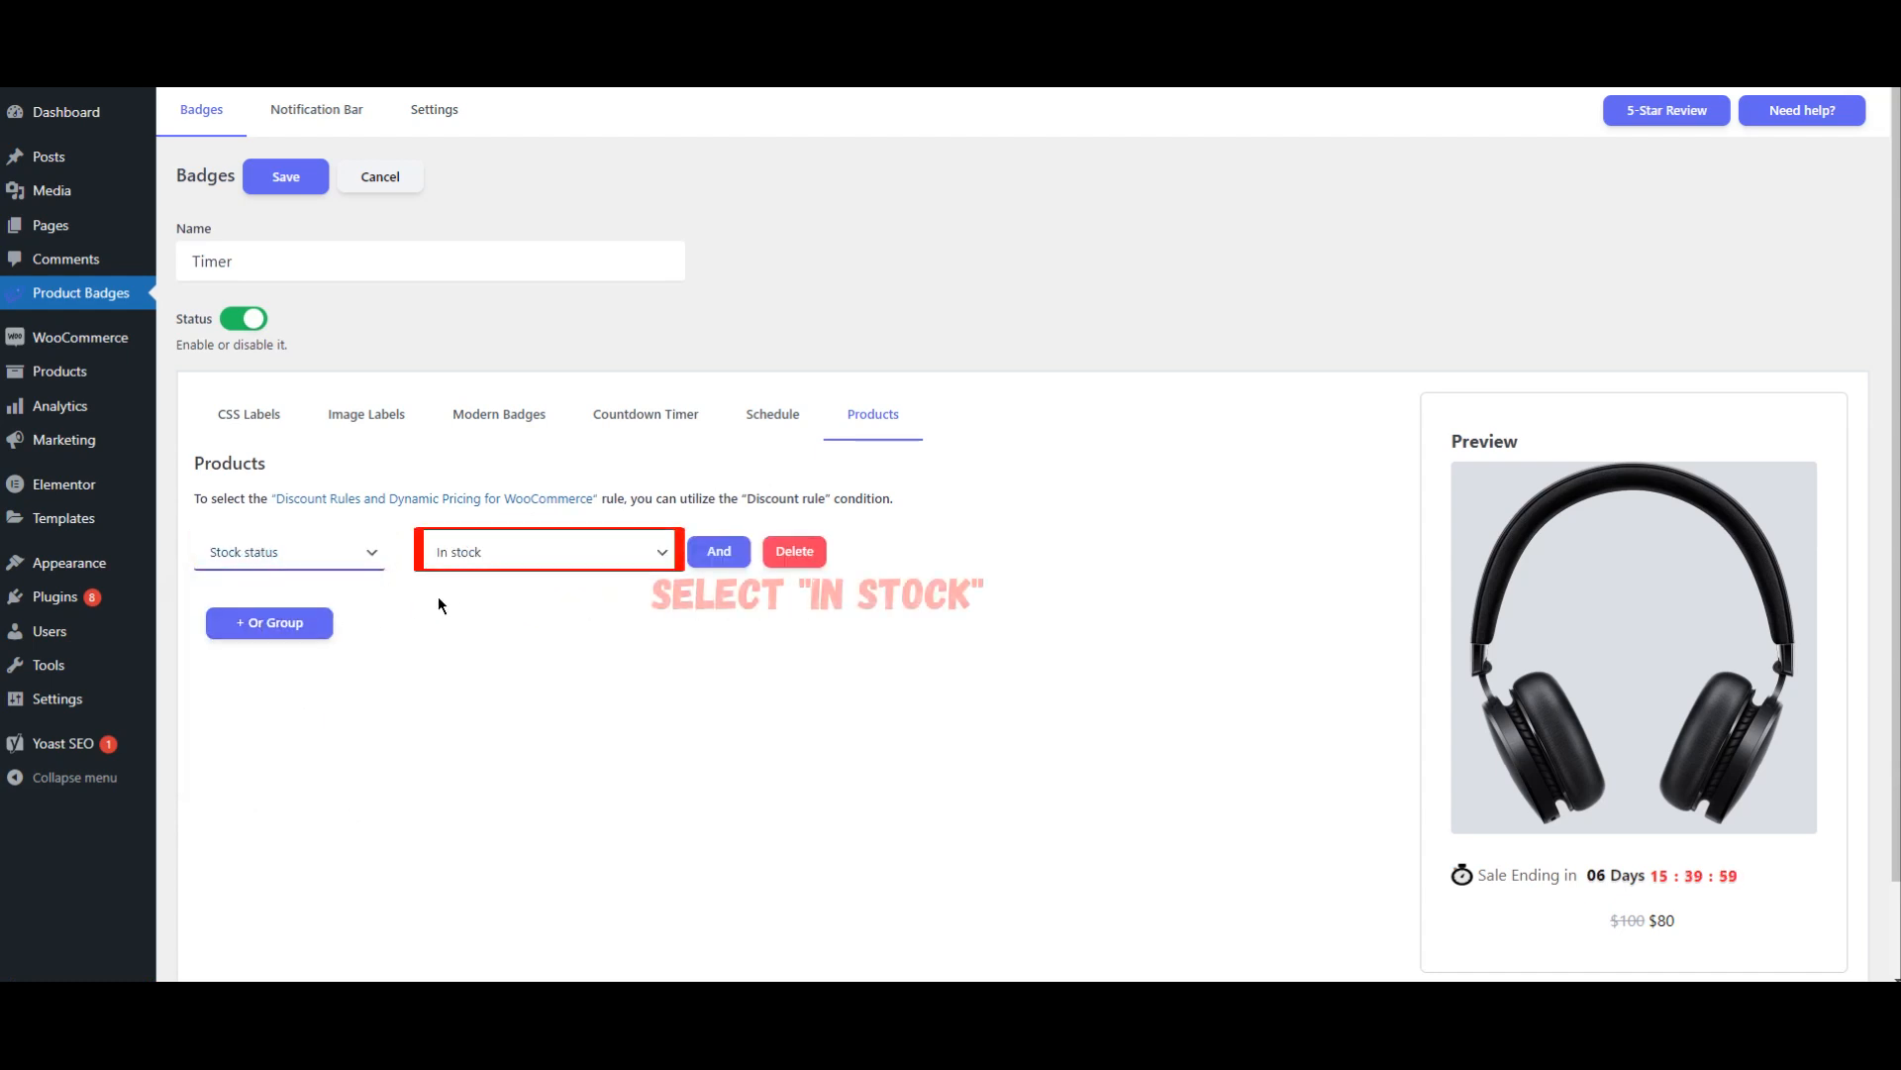
pyautogui.click(537, 560)
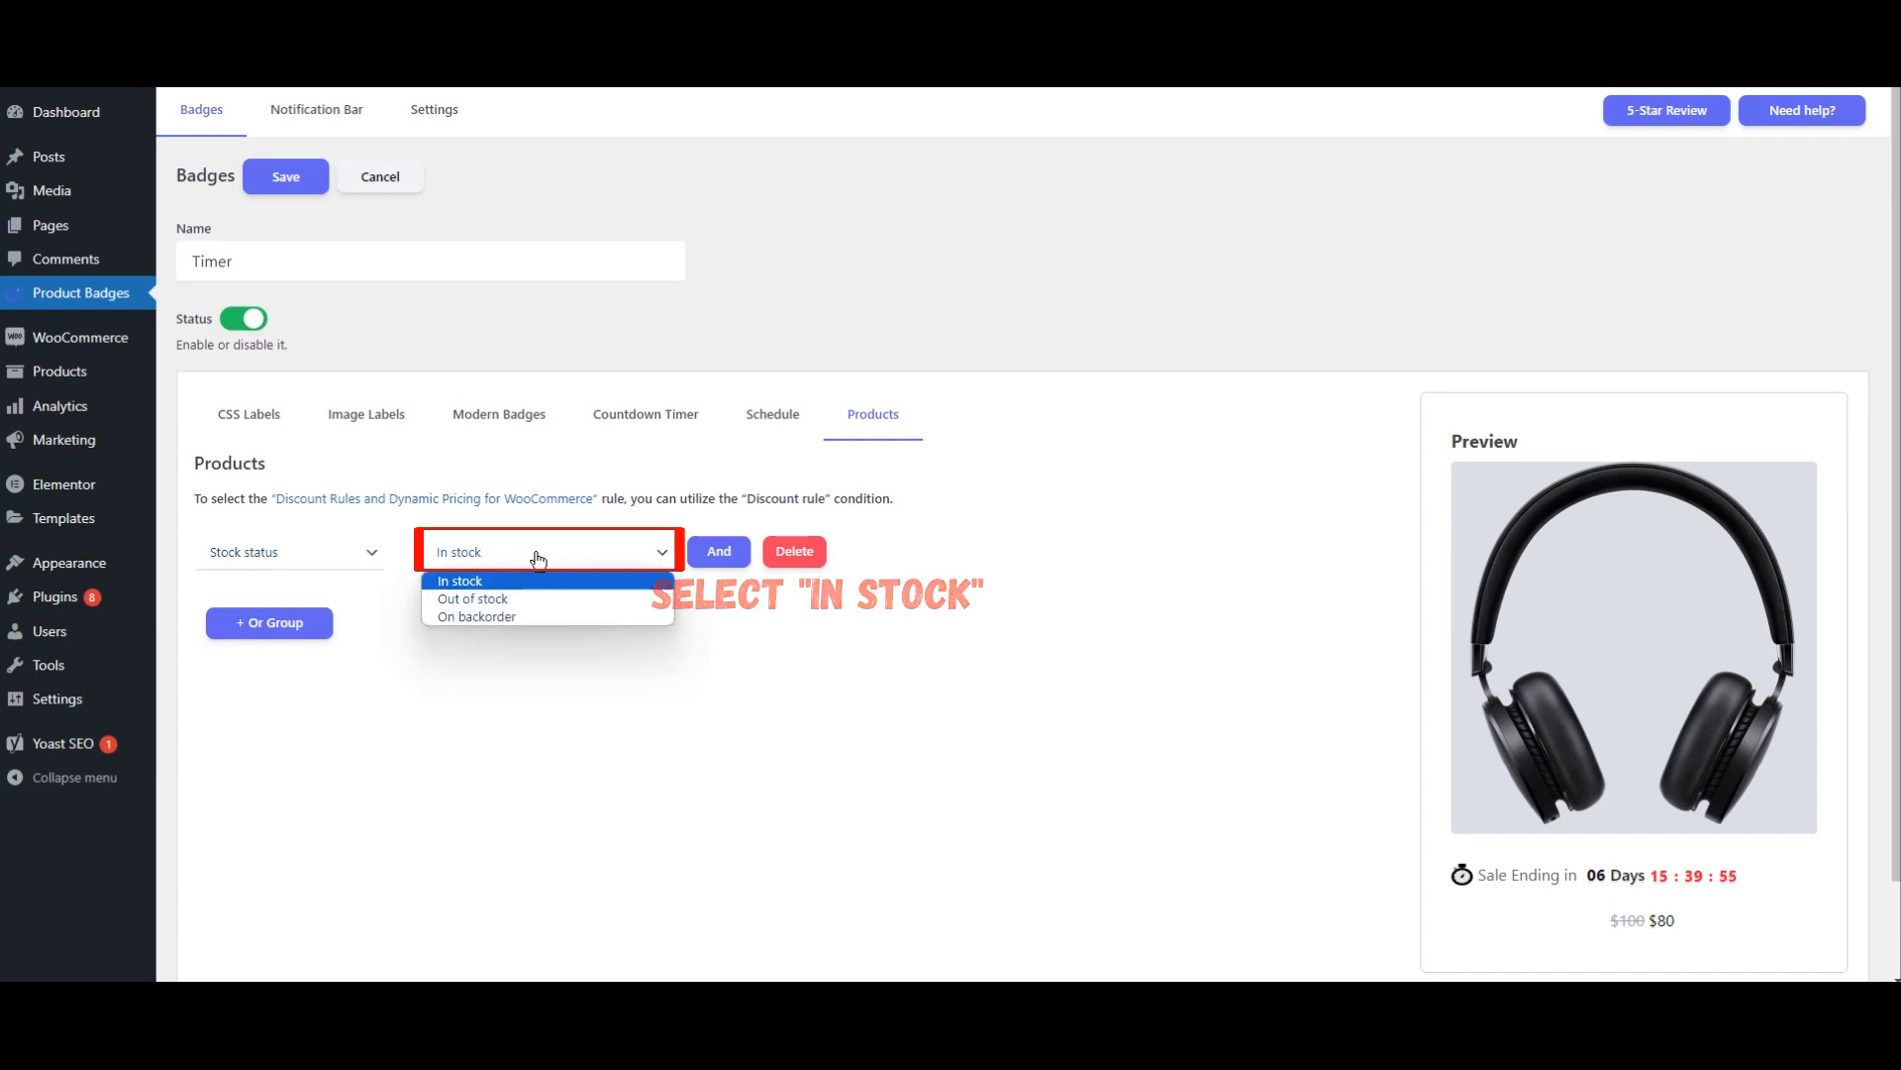
pyautogui.click(538, 559)
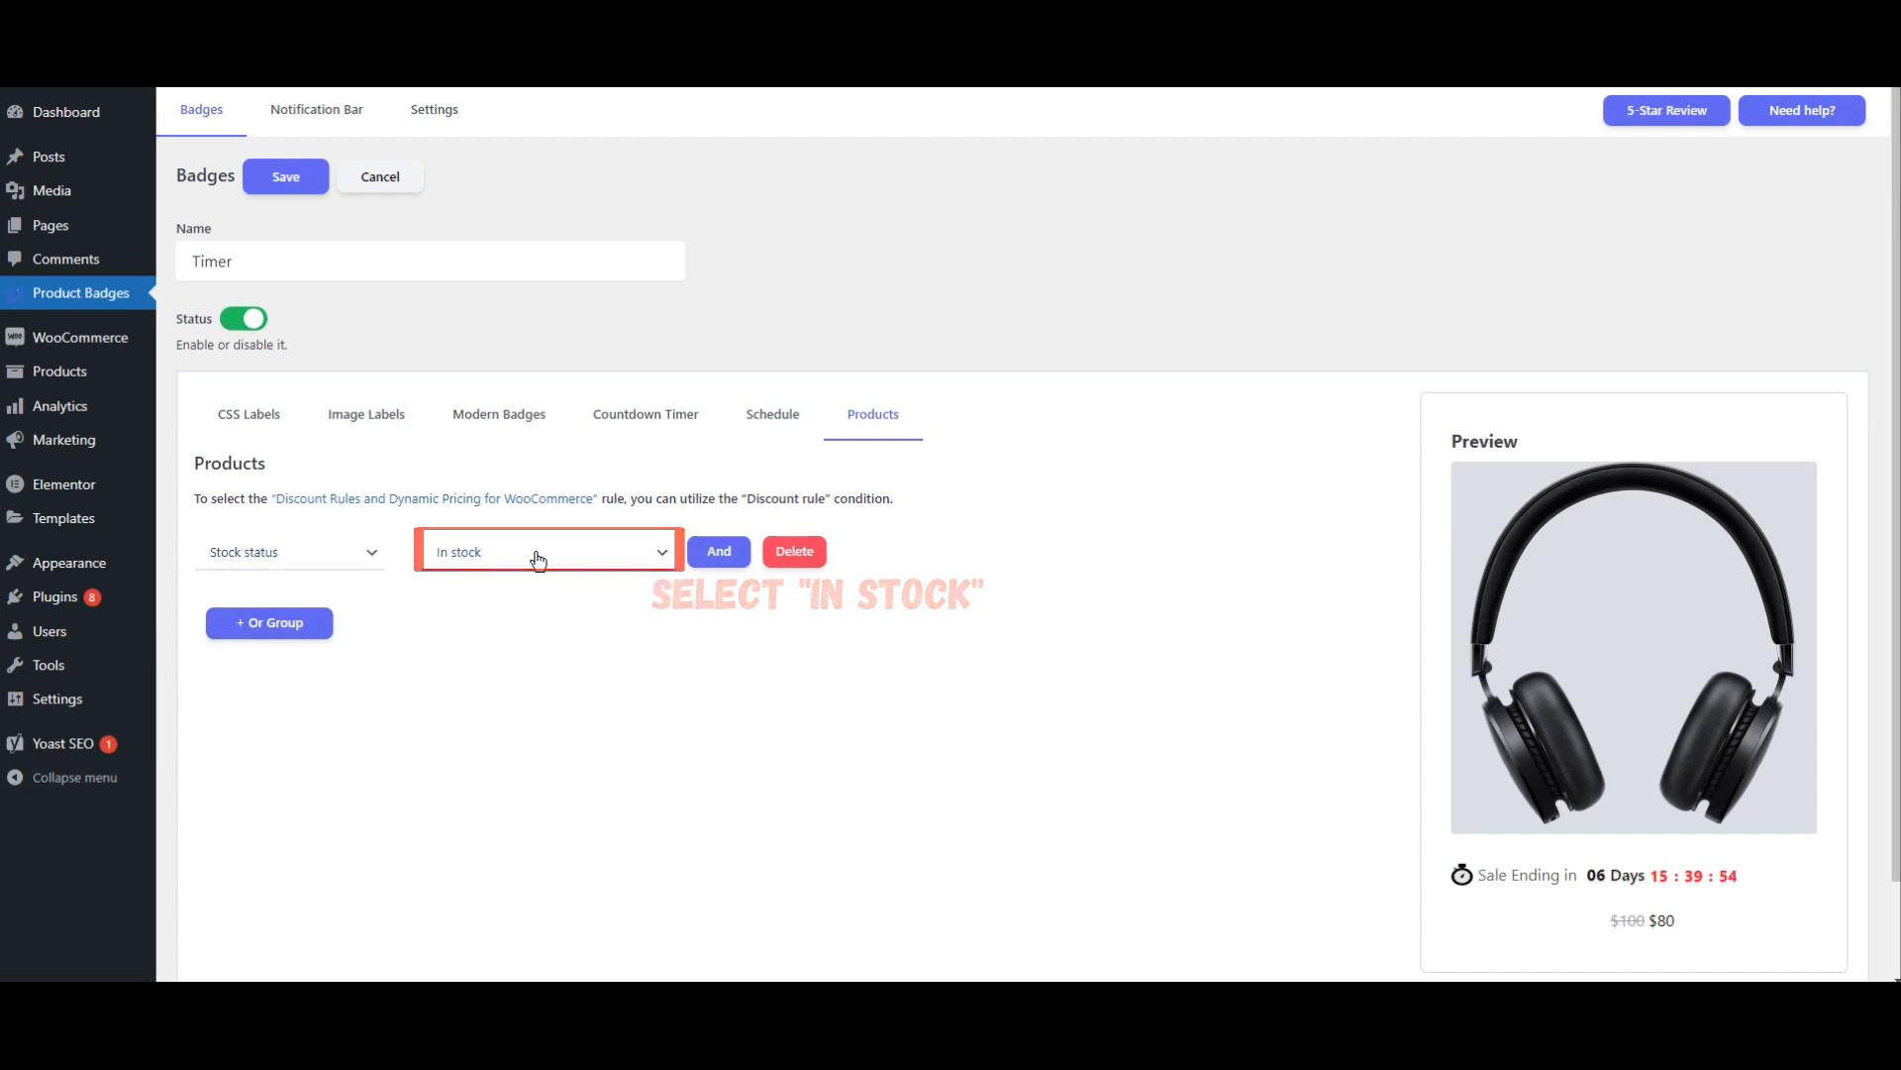
pyautogui.click(288, 182)
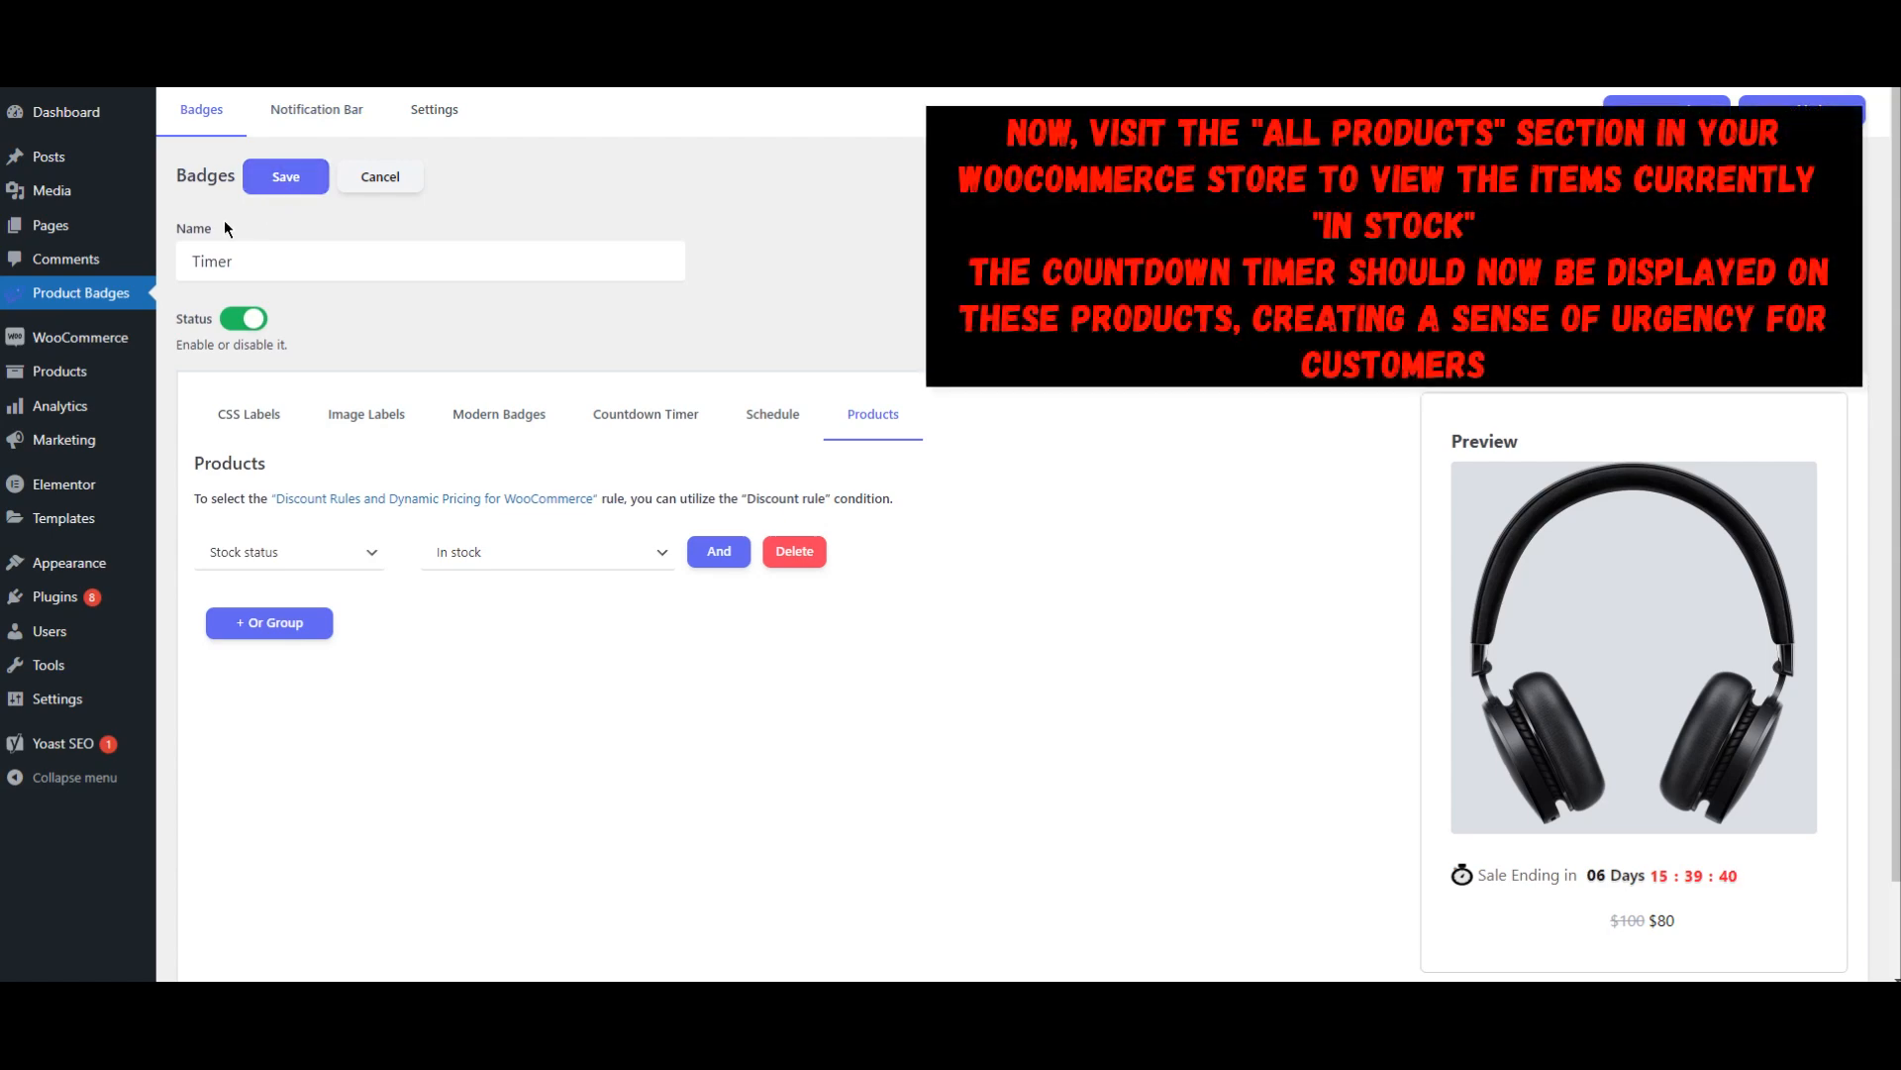
# Step: Open the list of all store products and review the stock status of each item
pyautogui.moveTo(69, 368)
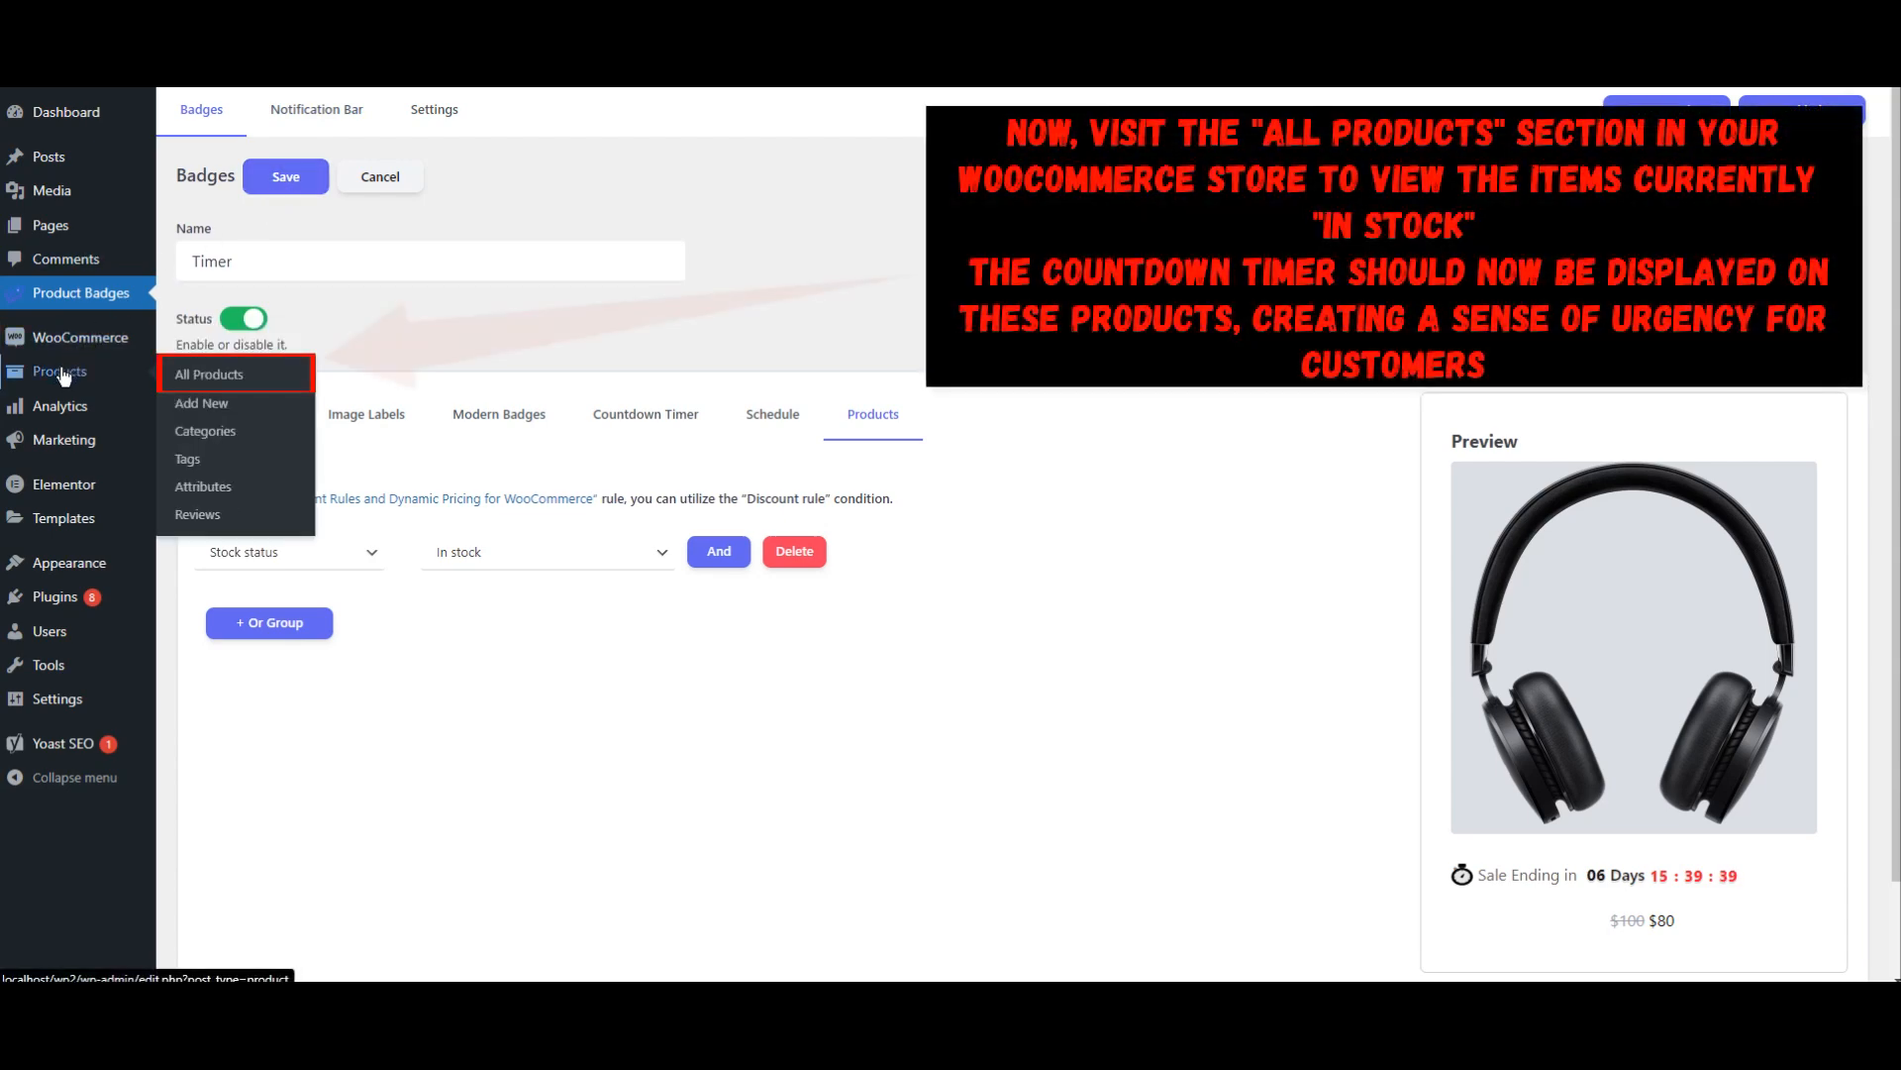
pyautogui.click(209, 377)
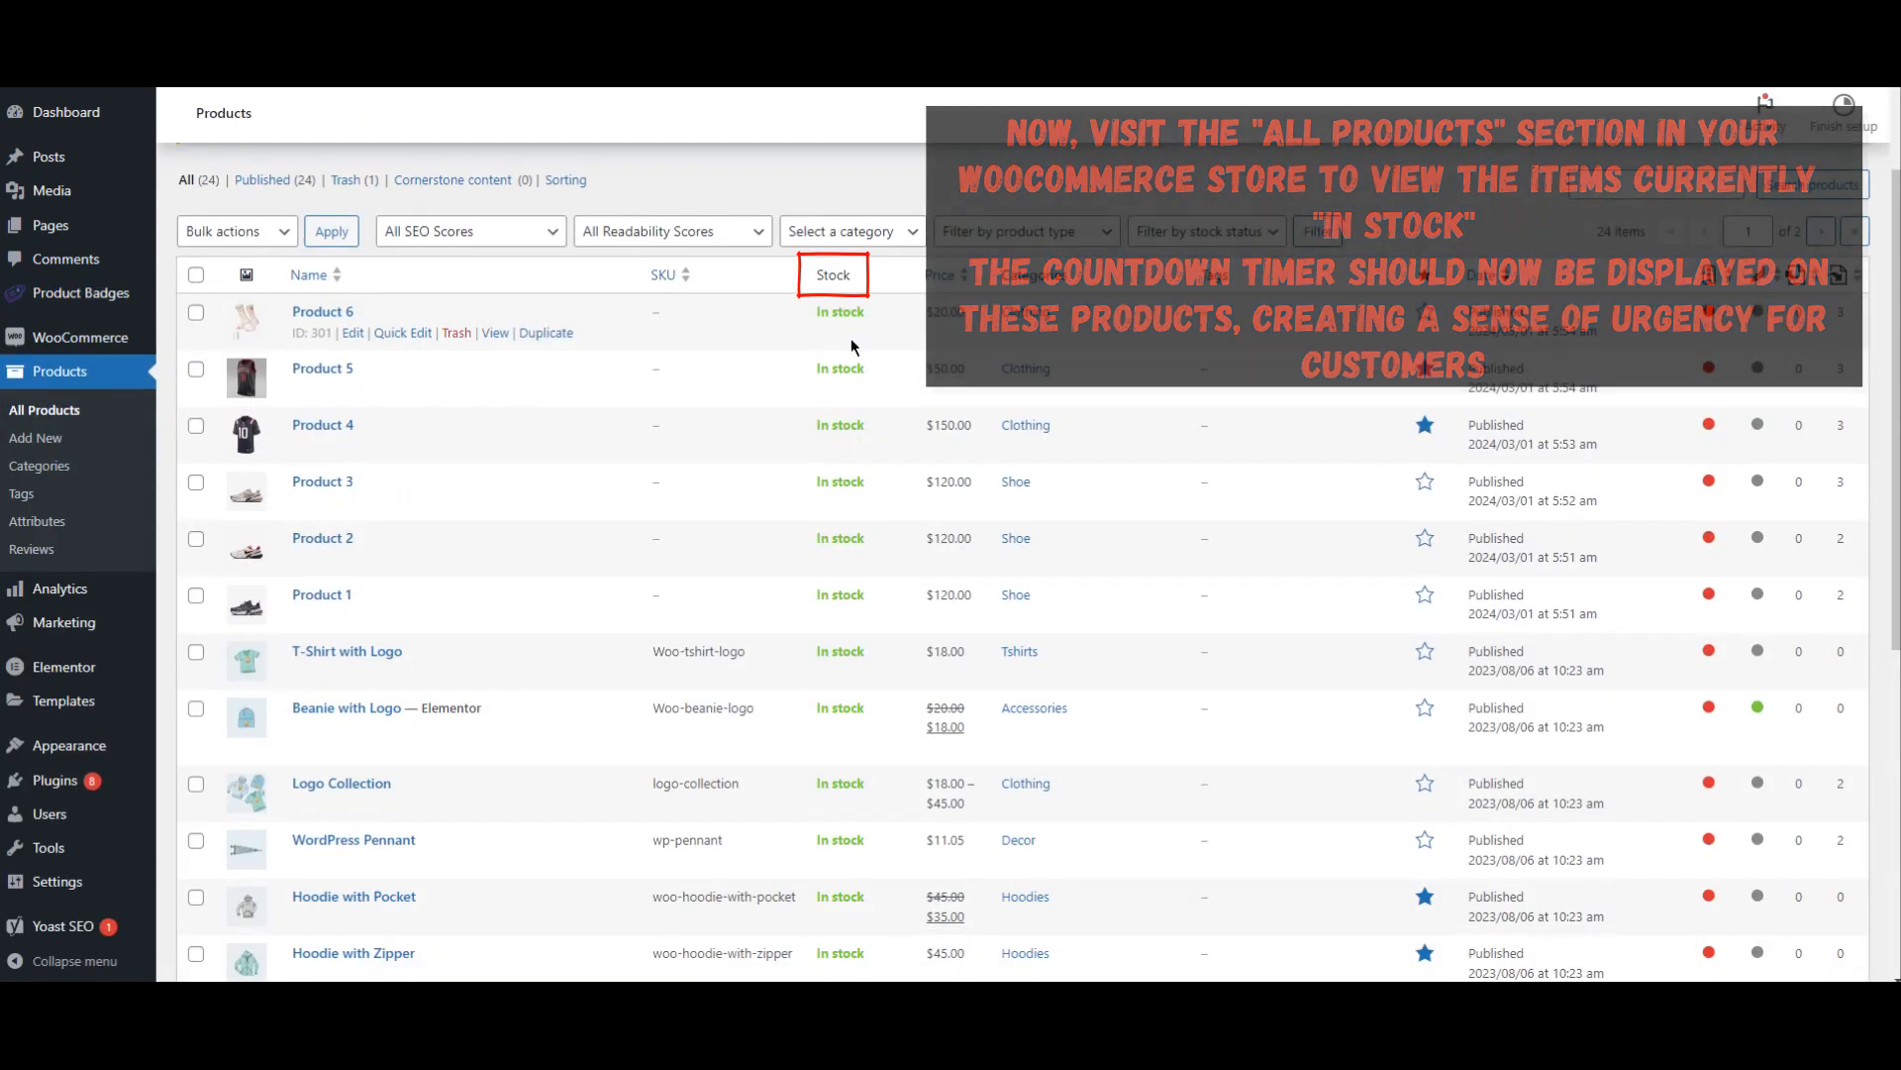
pyautogui.scroll(-5, 834, 404)
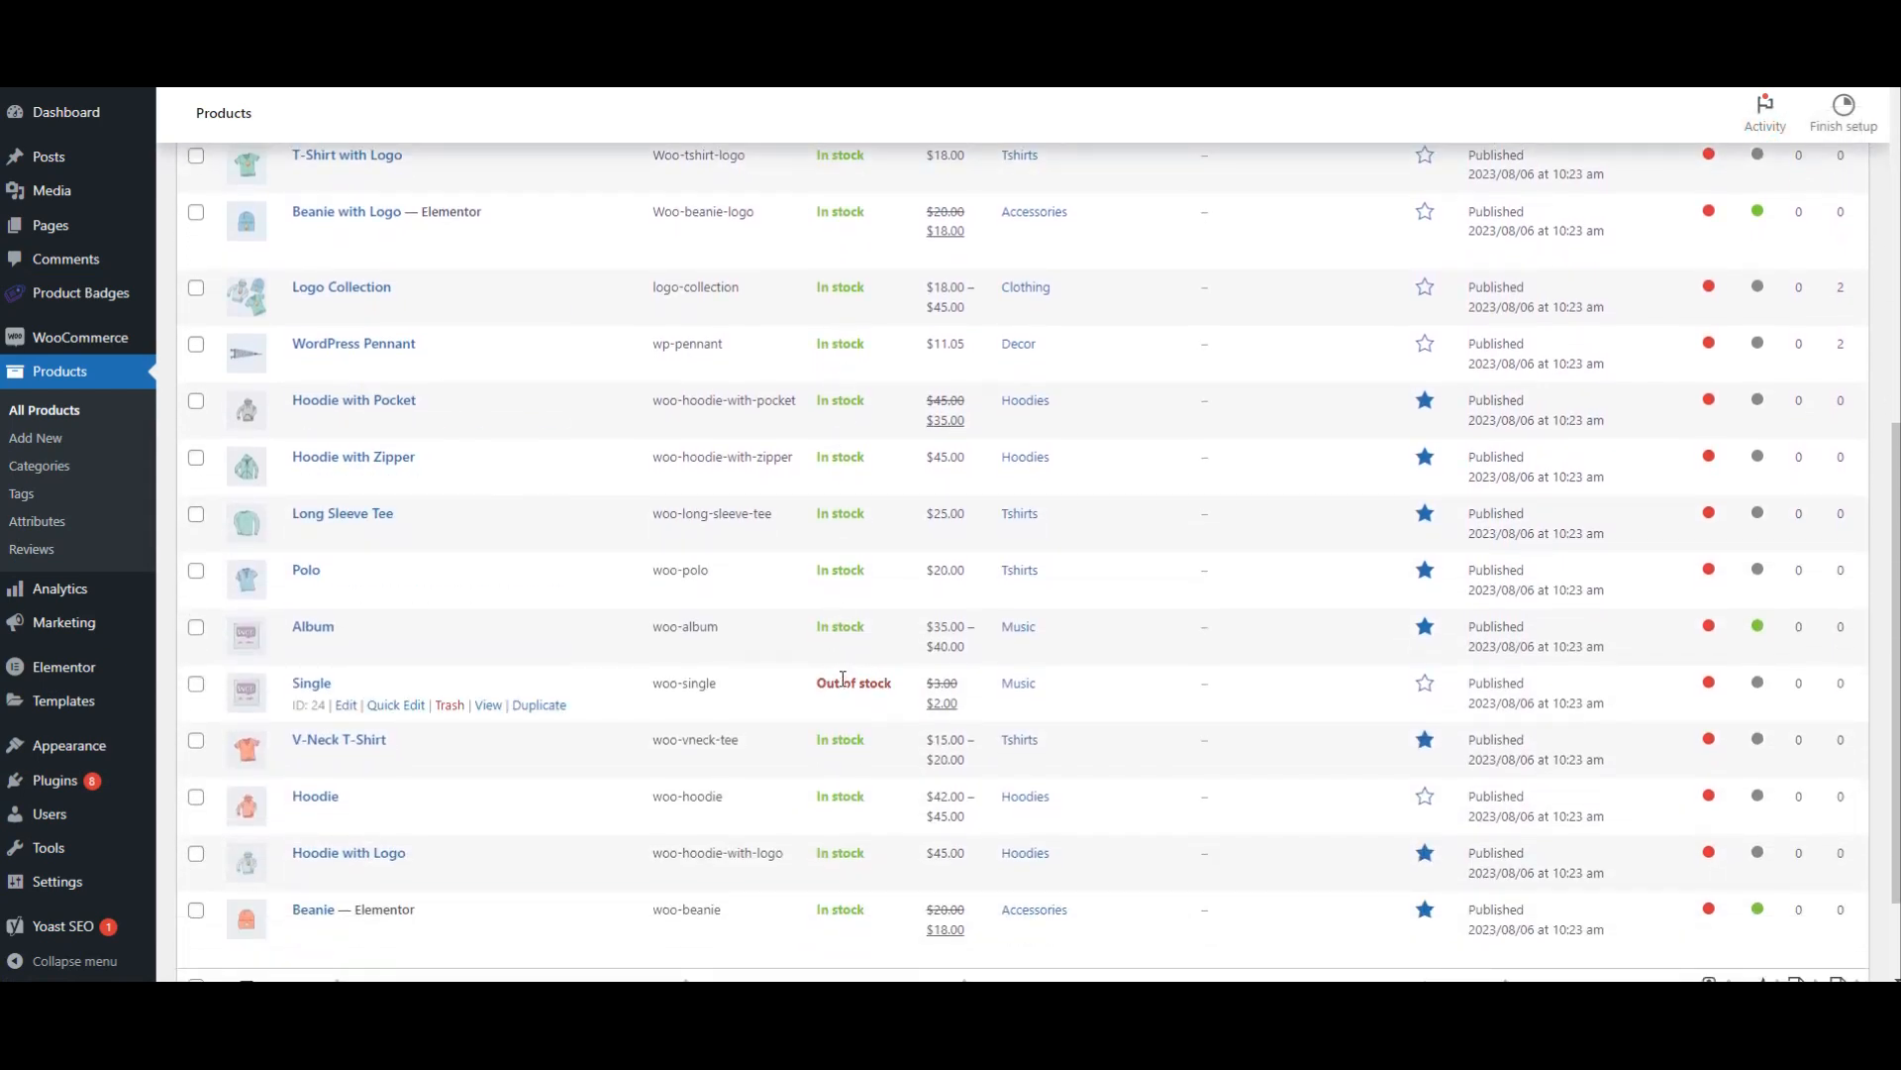
pyautogui.scroll(-2, 843, 678)
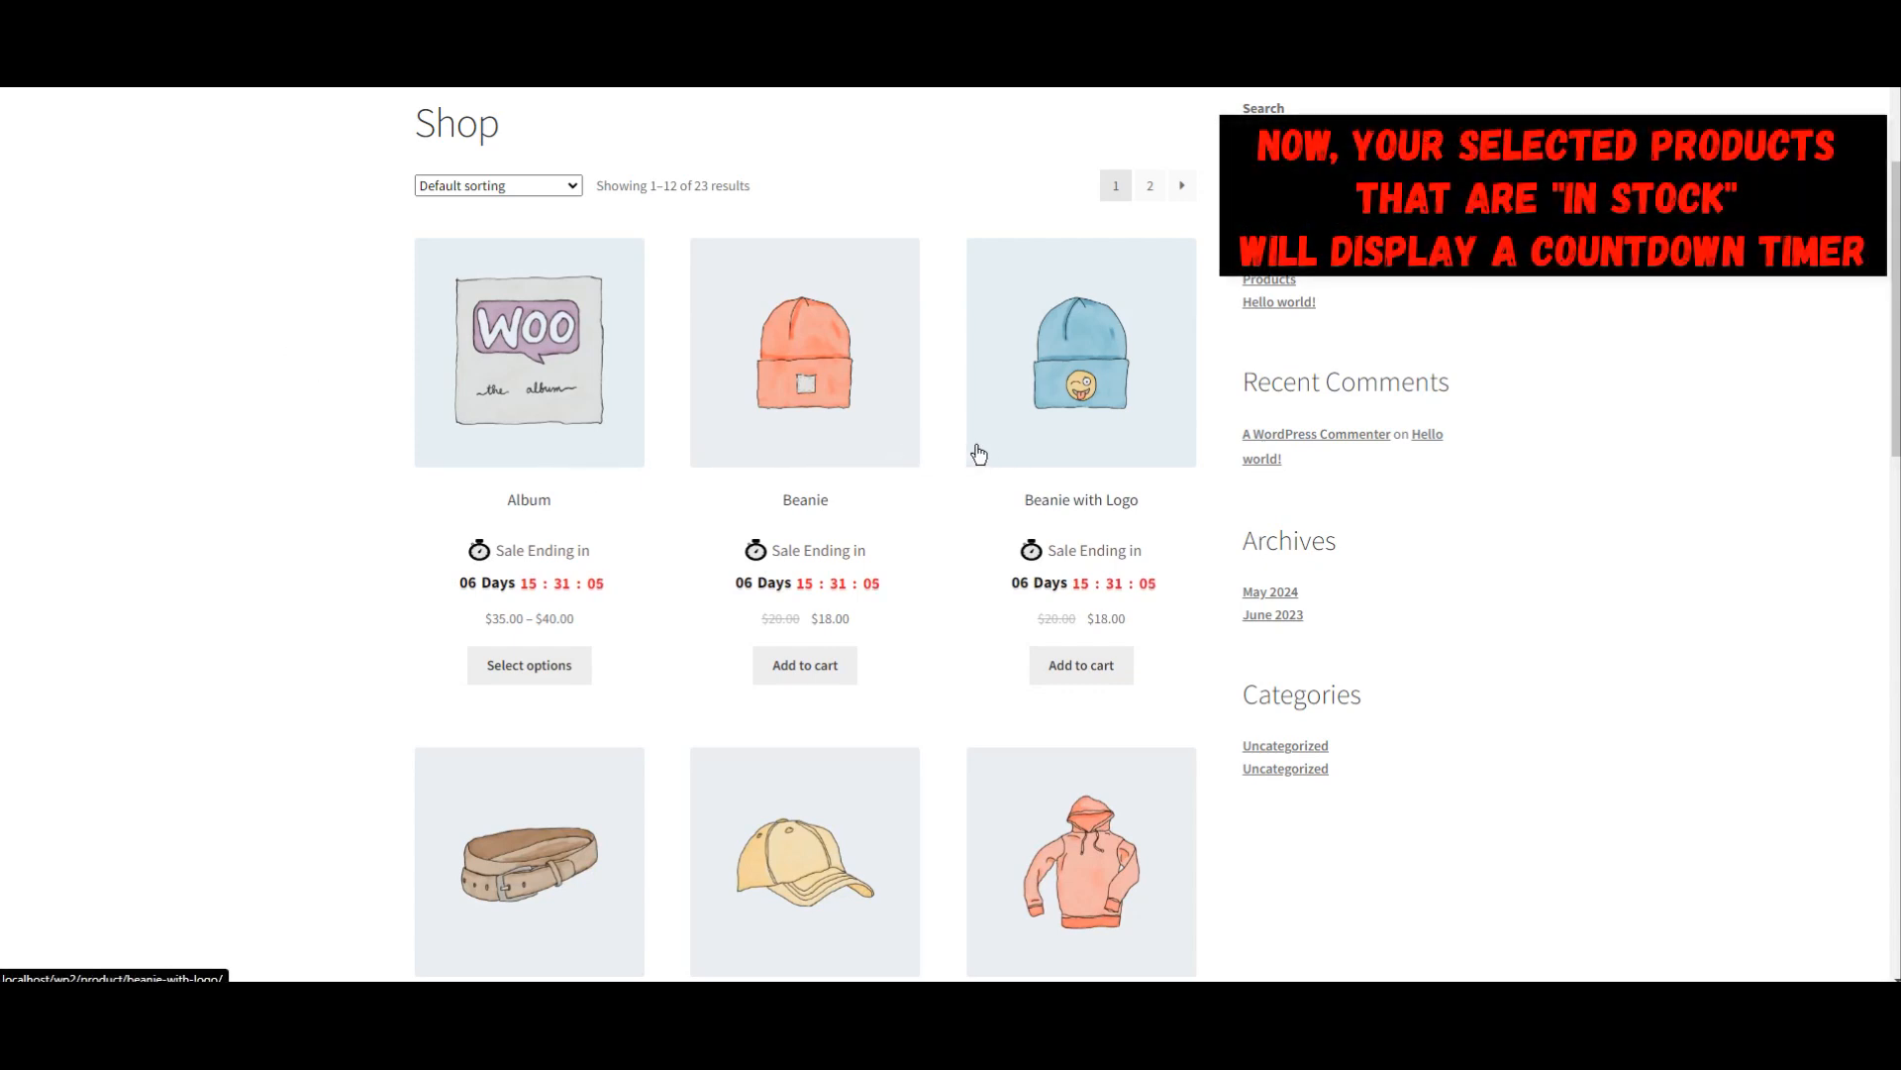
# Step: Check the countdown timers on the shop page's products and on the Beanie product page
pyautogui.scroll(-3, 935, 465)
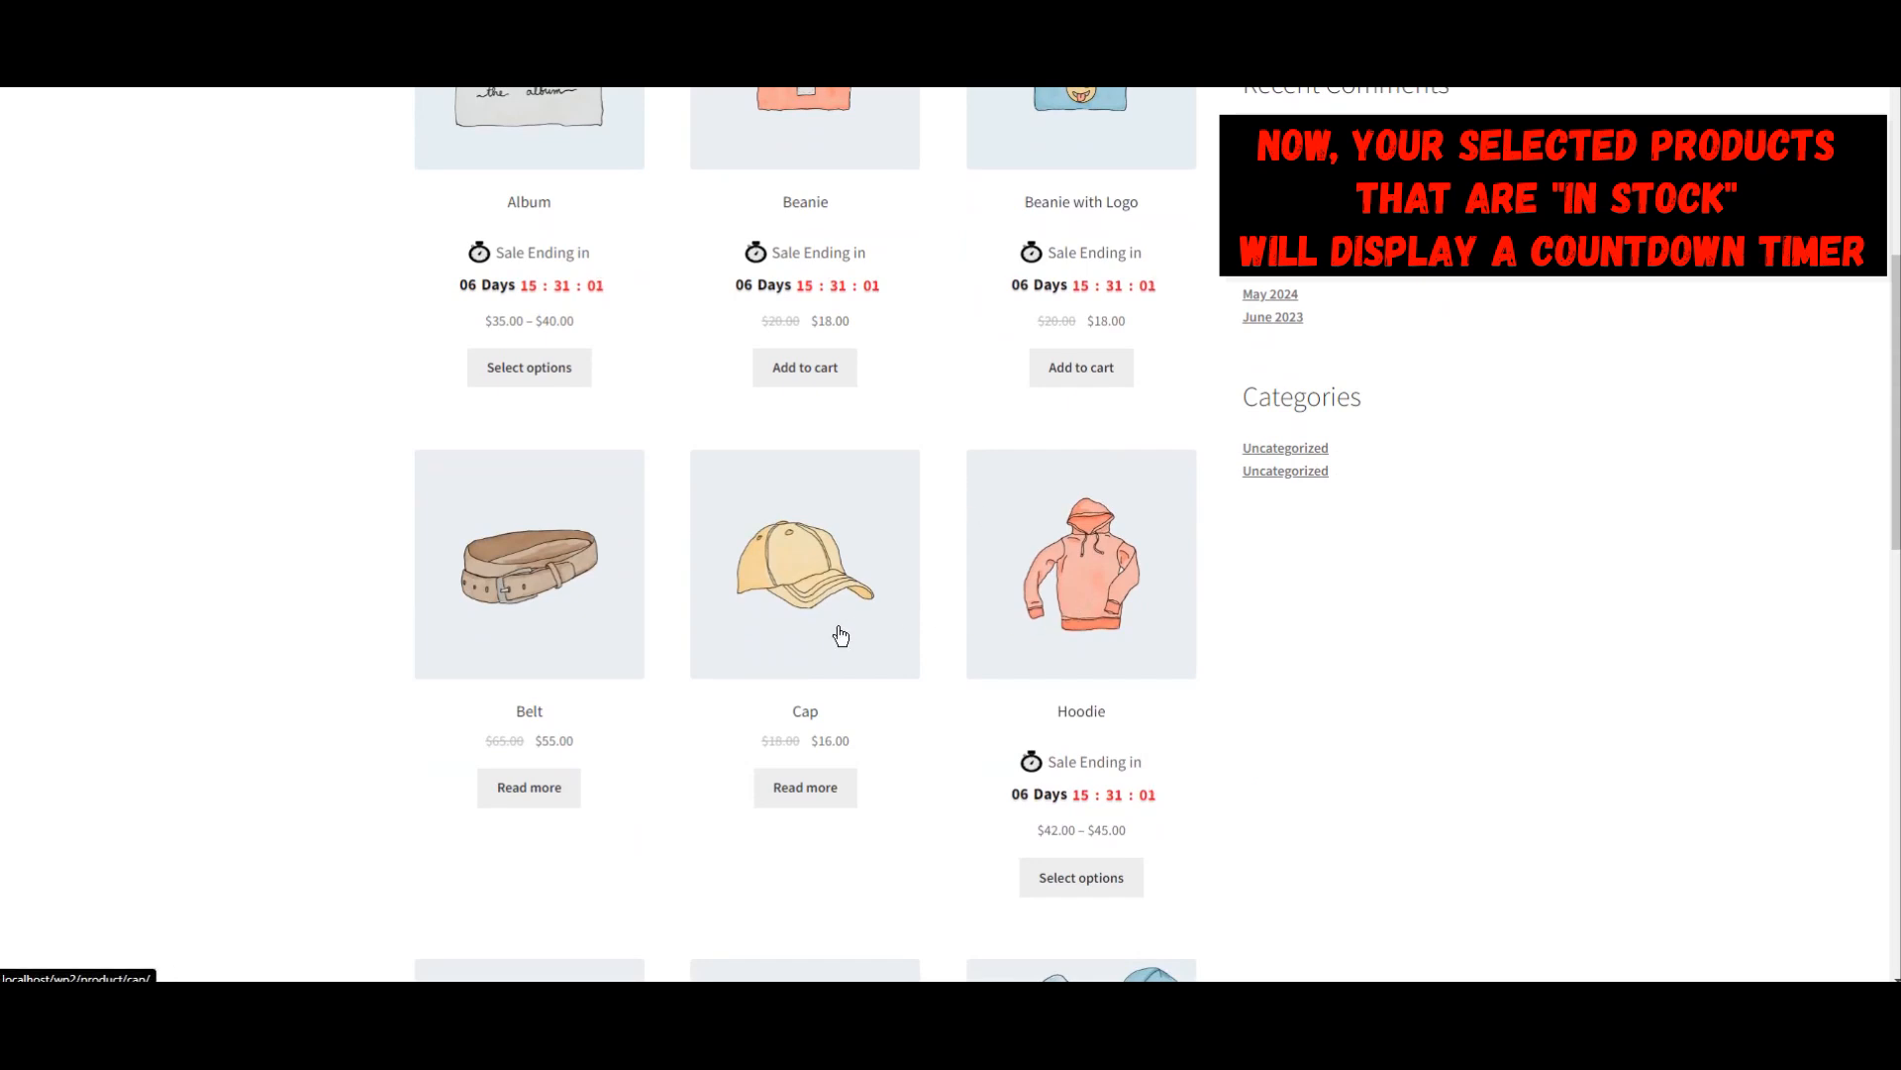
pyautogui.scroll(2, 841, 635)
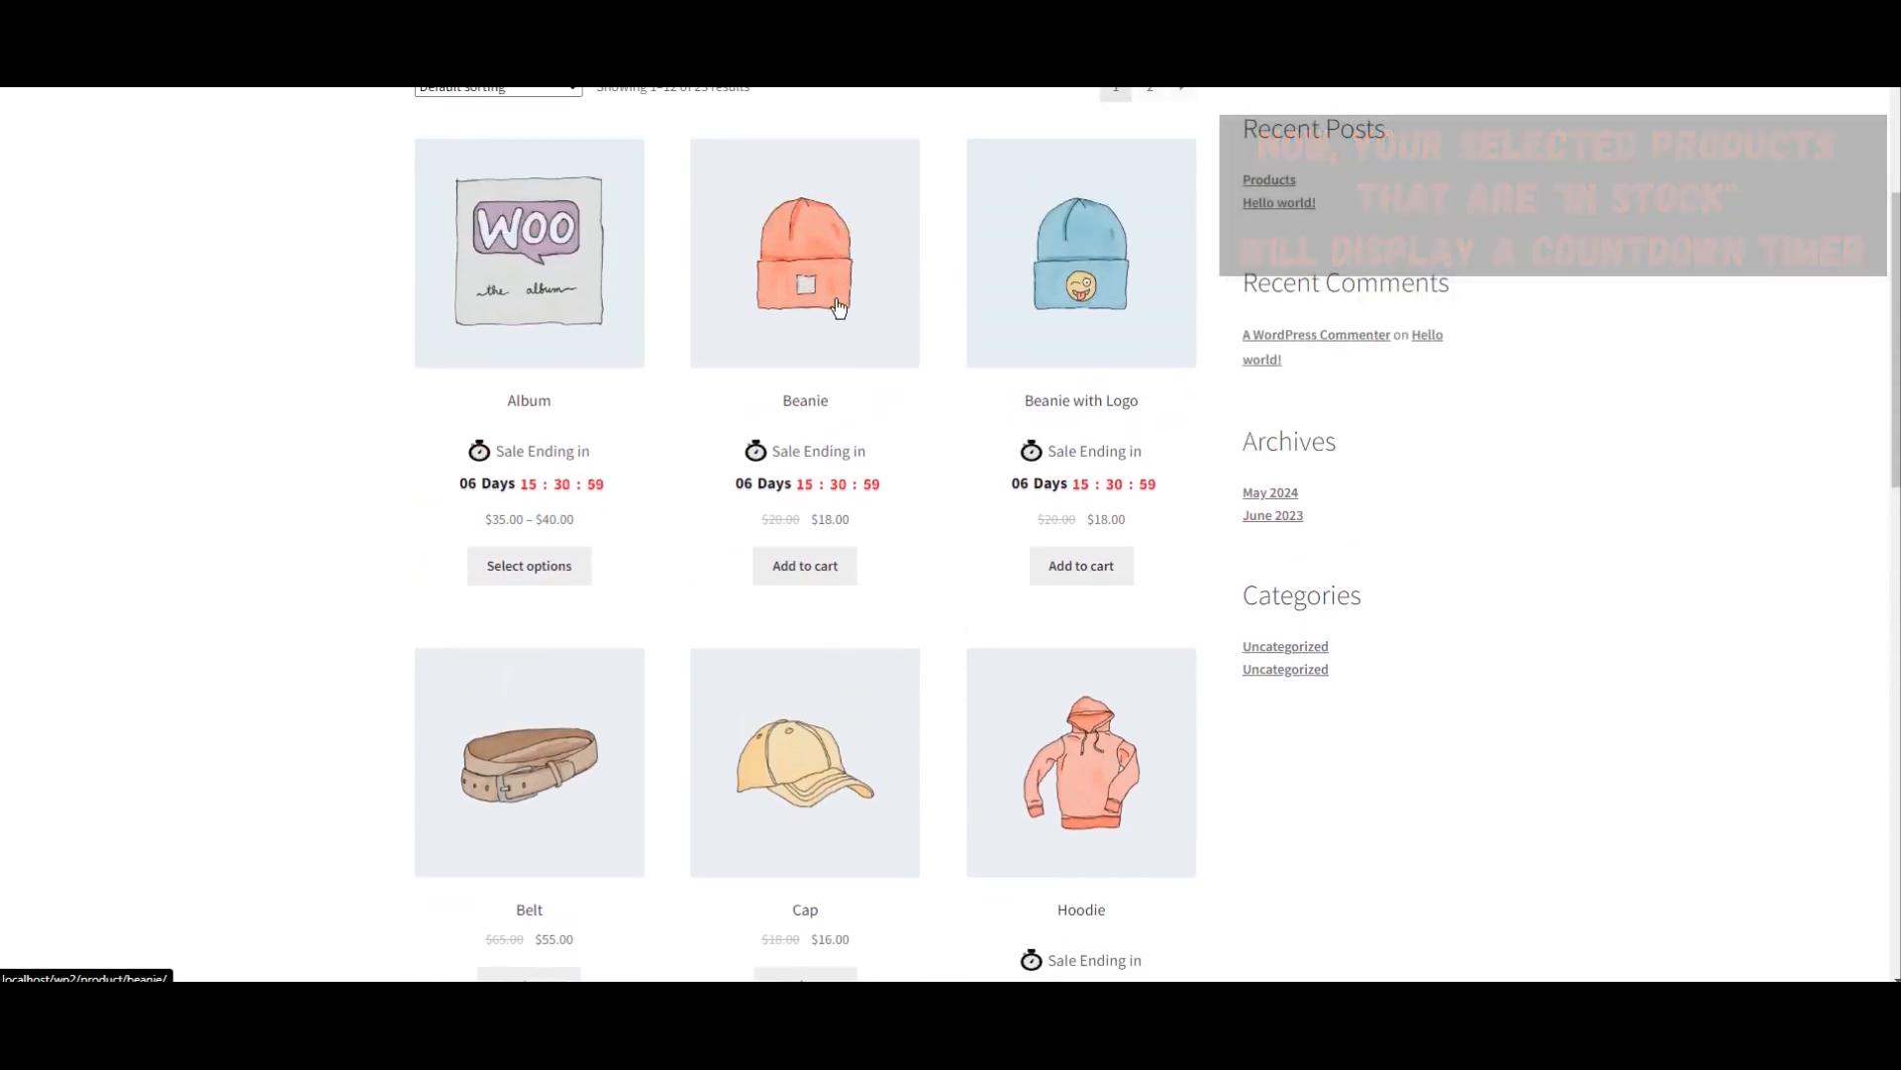
pyautogui.click(836, 299)
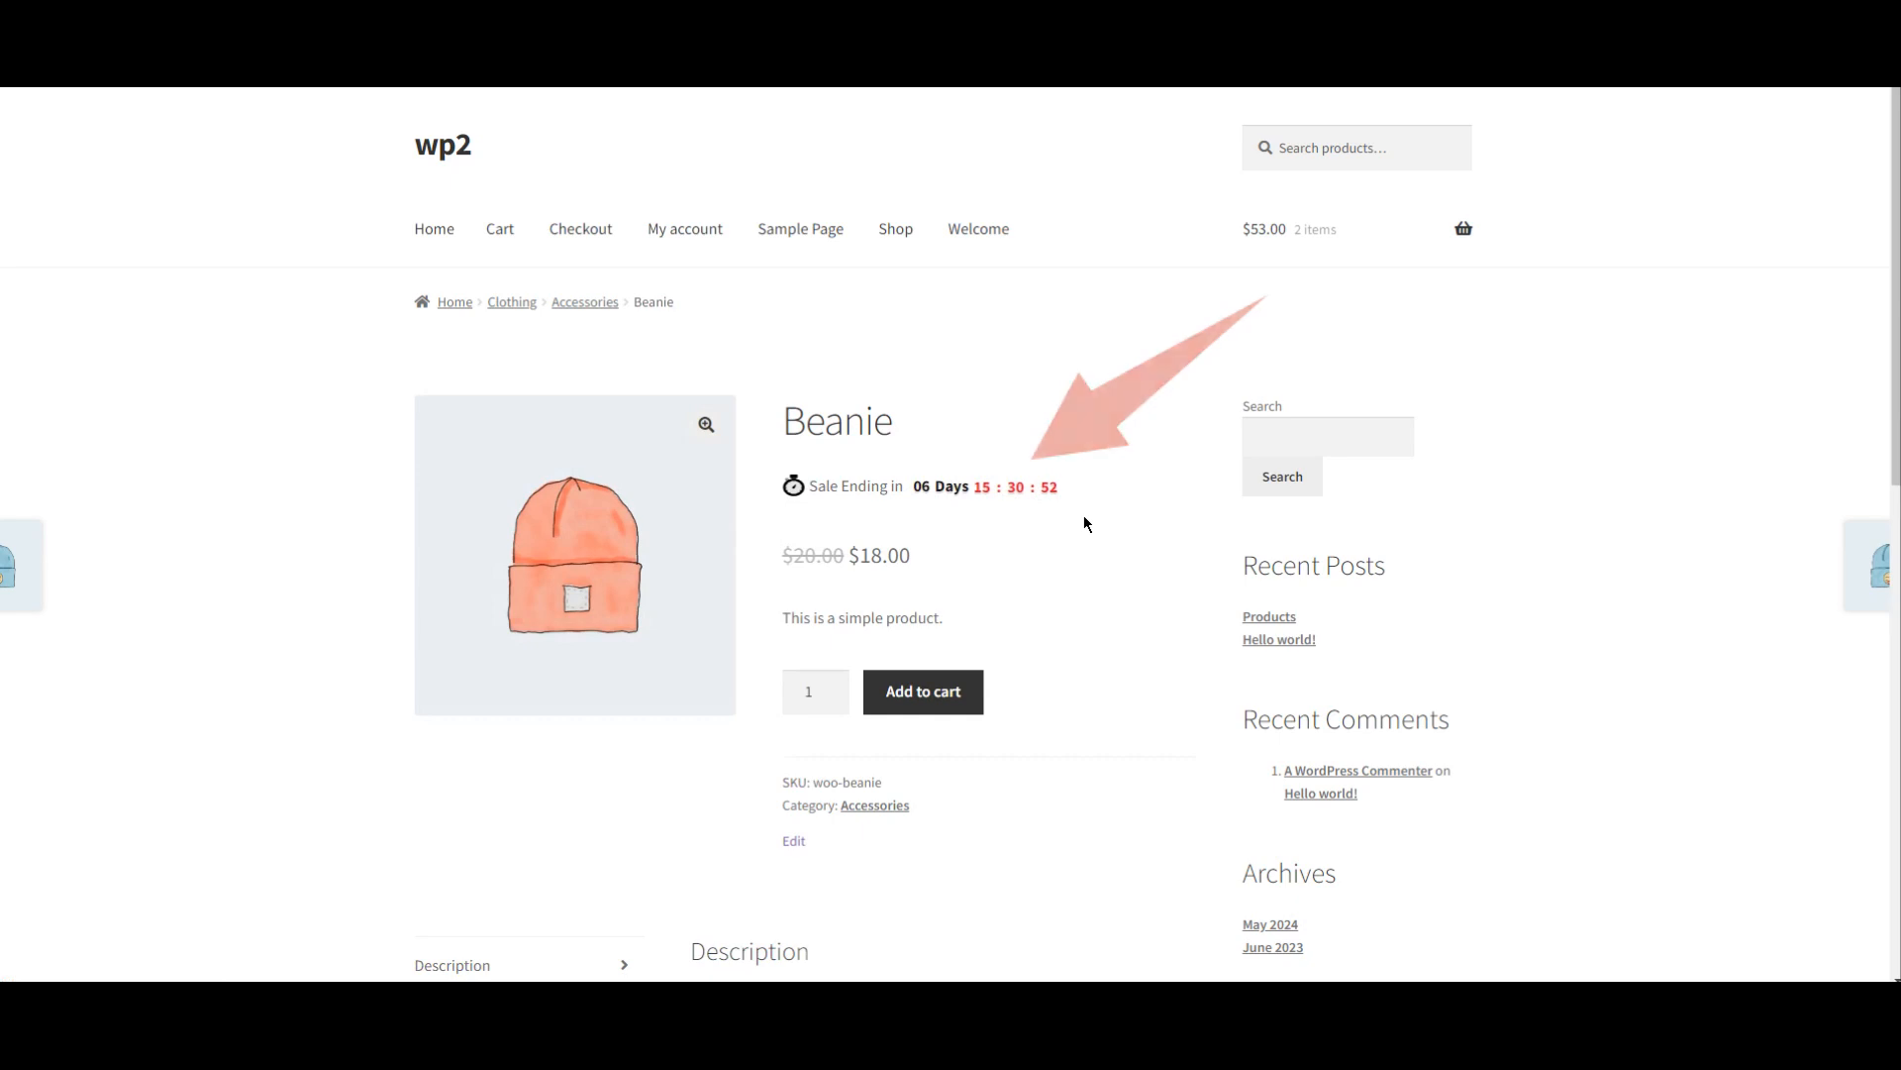
pyautogui.scroll(-1, 1085, 522)
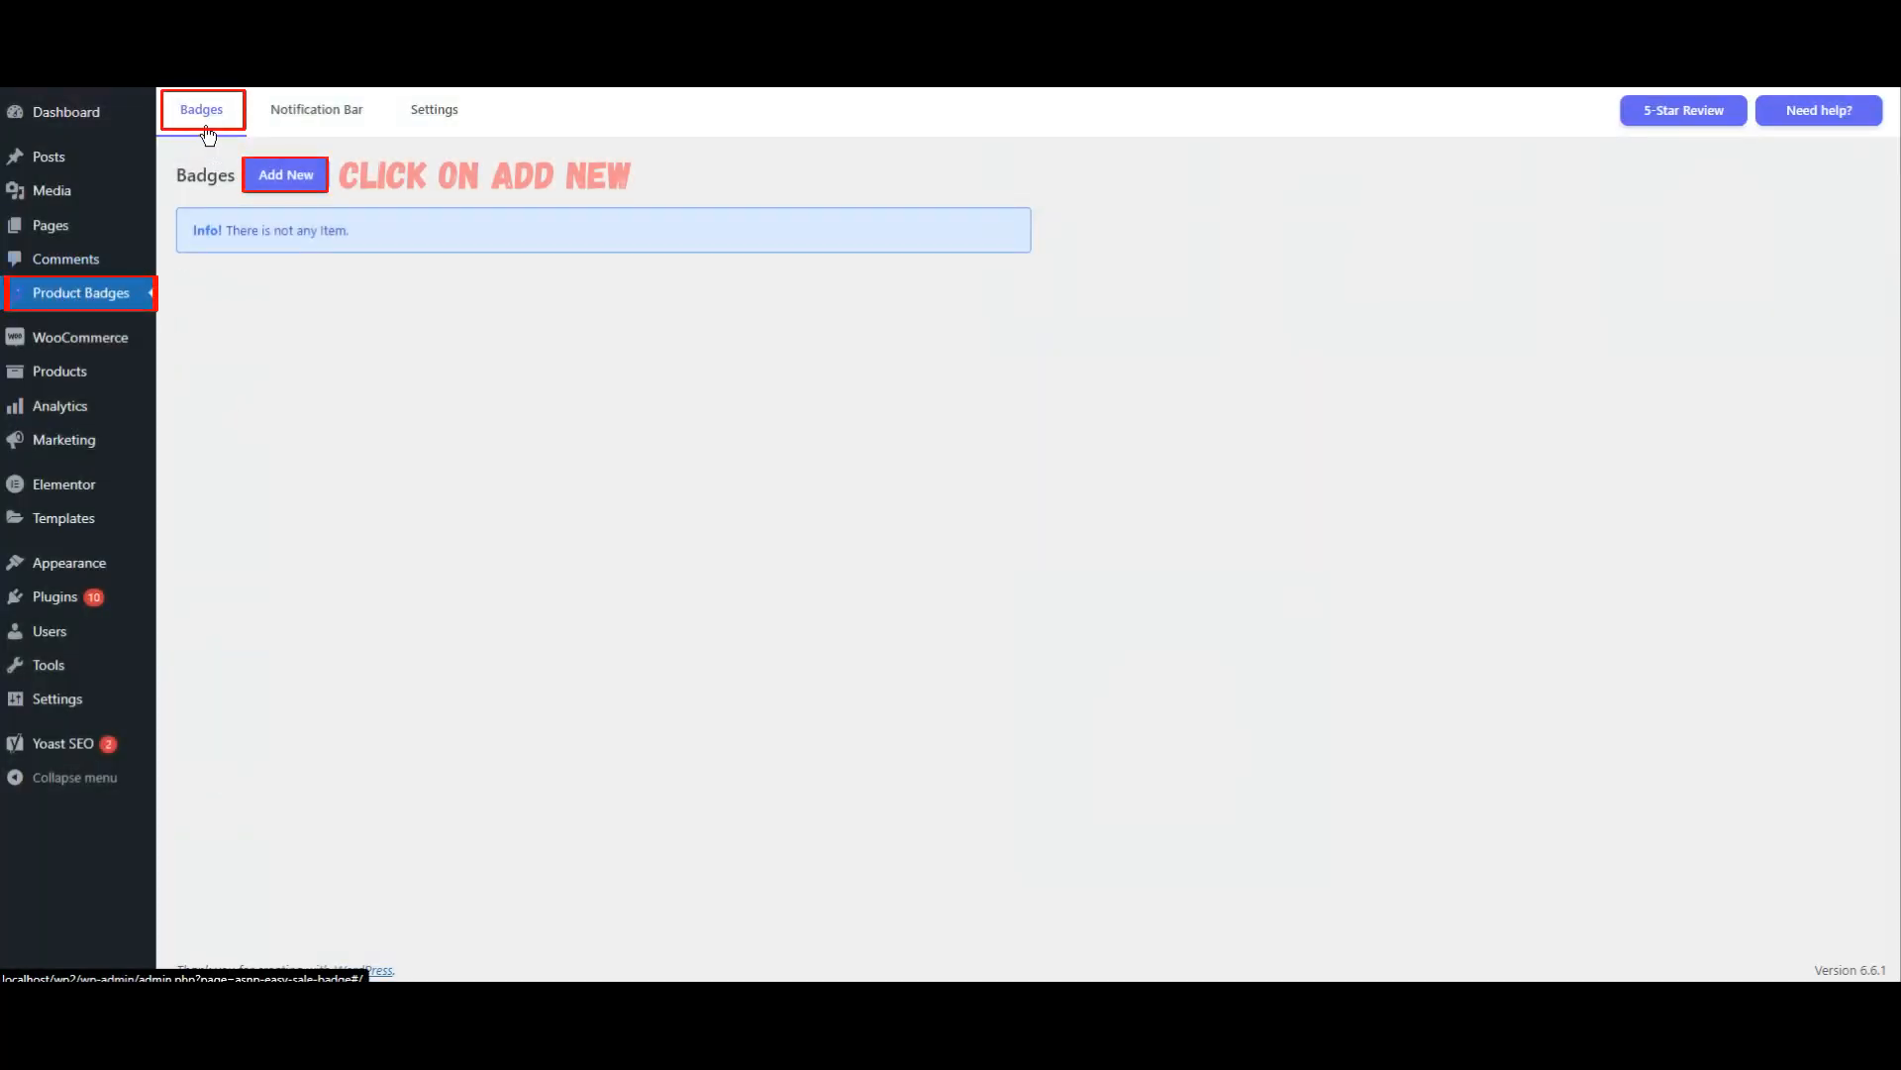
# Step: Add another new product badge and name it Timer
pyautogui.click(288, 177)
pyautogui.doubleClick(334, 252)
pyautogui.press('BackSpace')
pyautogui.write('Timer')
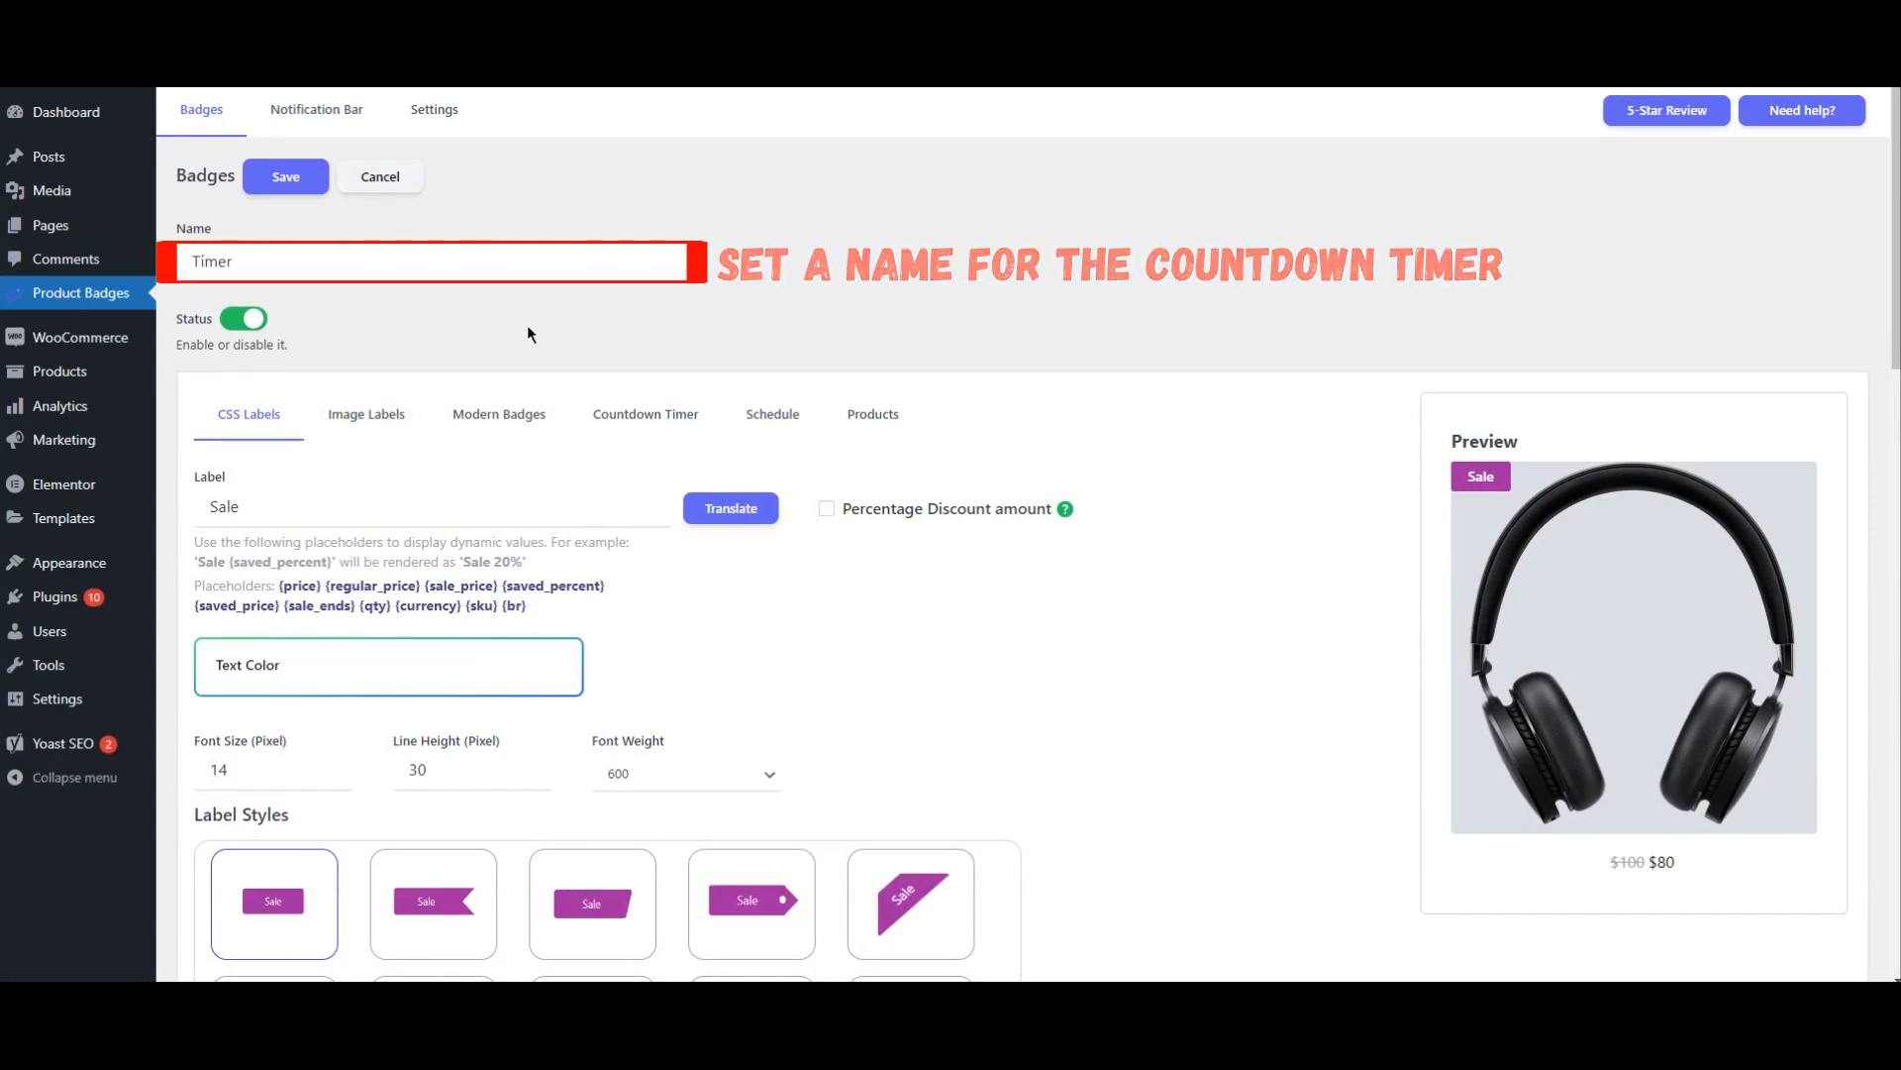
# Step: Open the badge's countdown timer settings, try the Out of Image position, and set the timer position to On Image
pyautogui.click(645, 420)
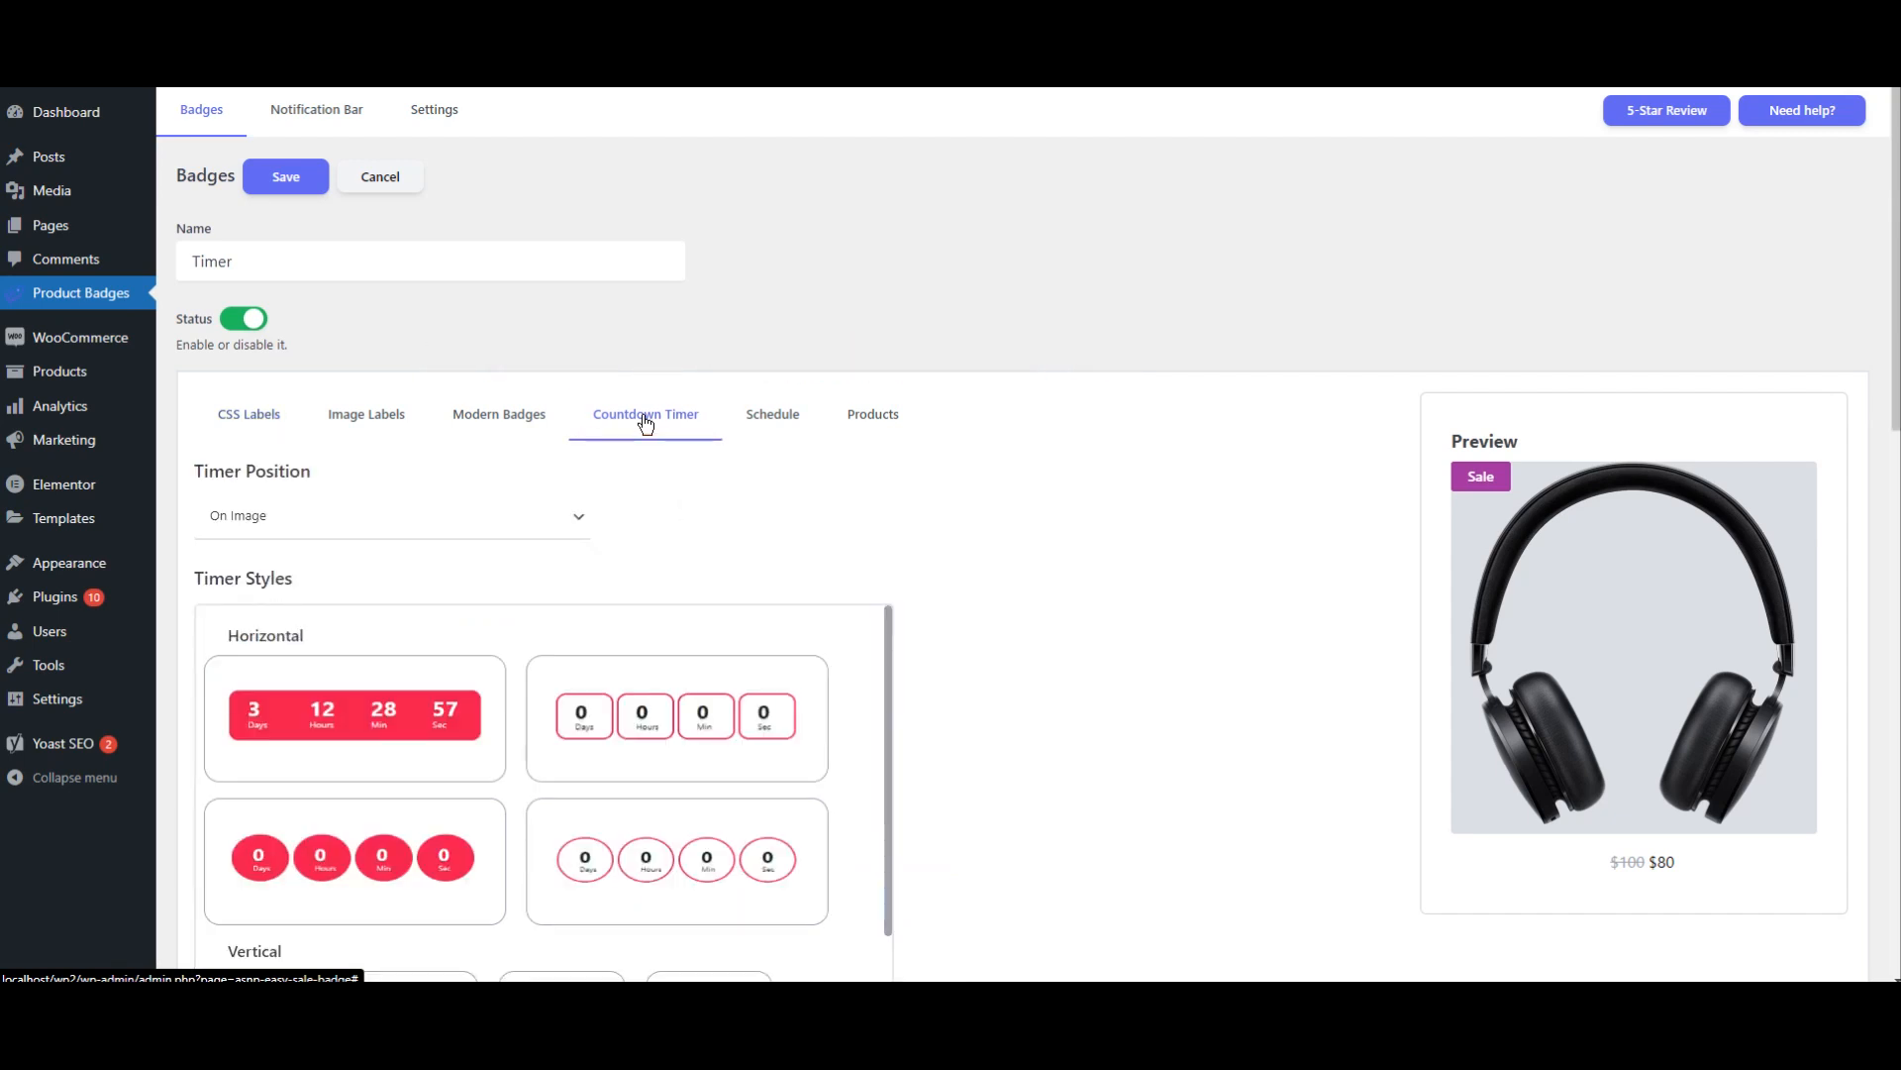
pyautogui.moveTo(1895, 379); pyautogui.dragTo(1889, 492)
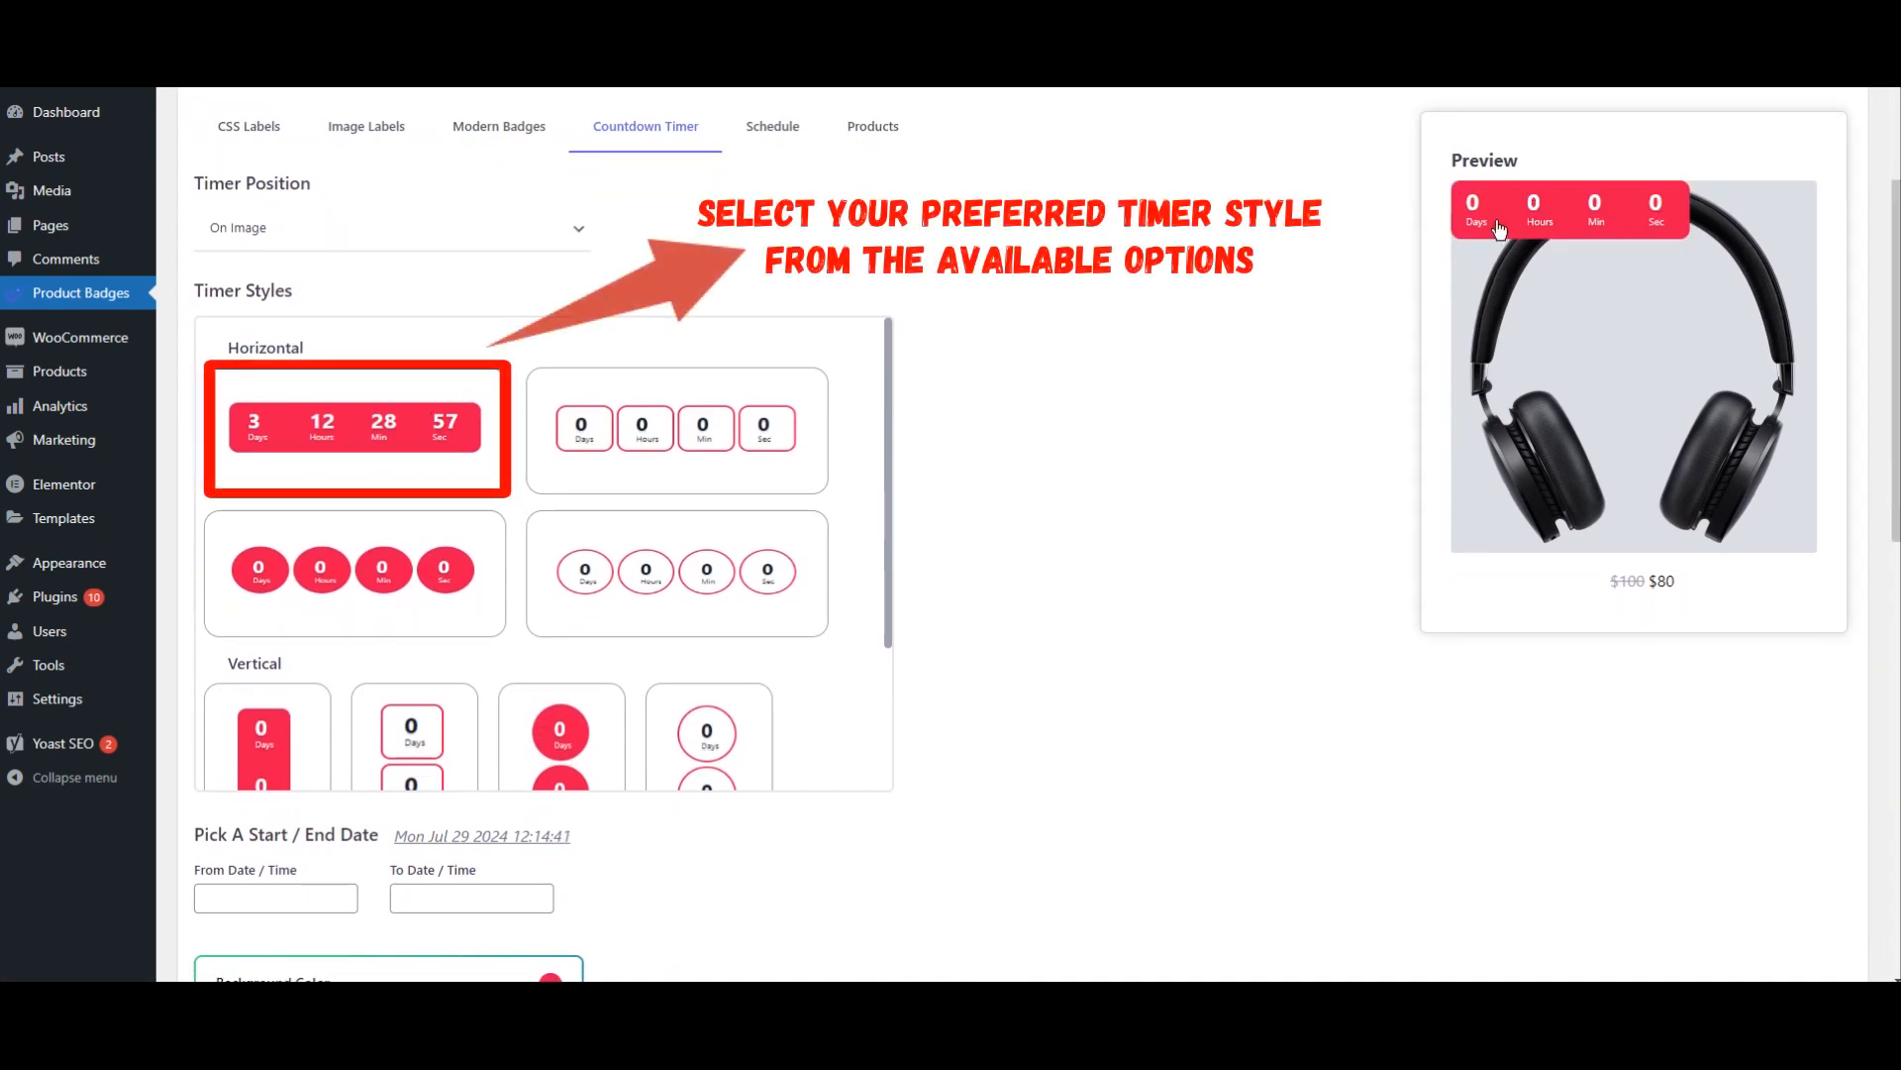
pyautogui.click(330, 247)
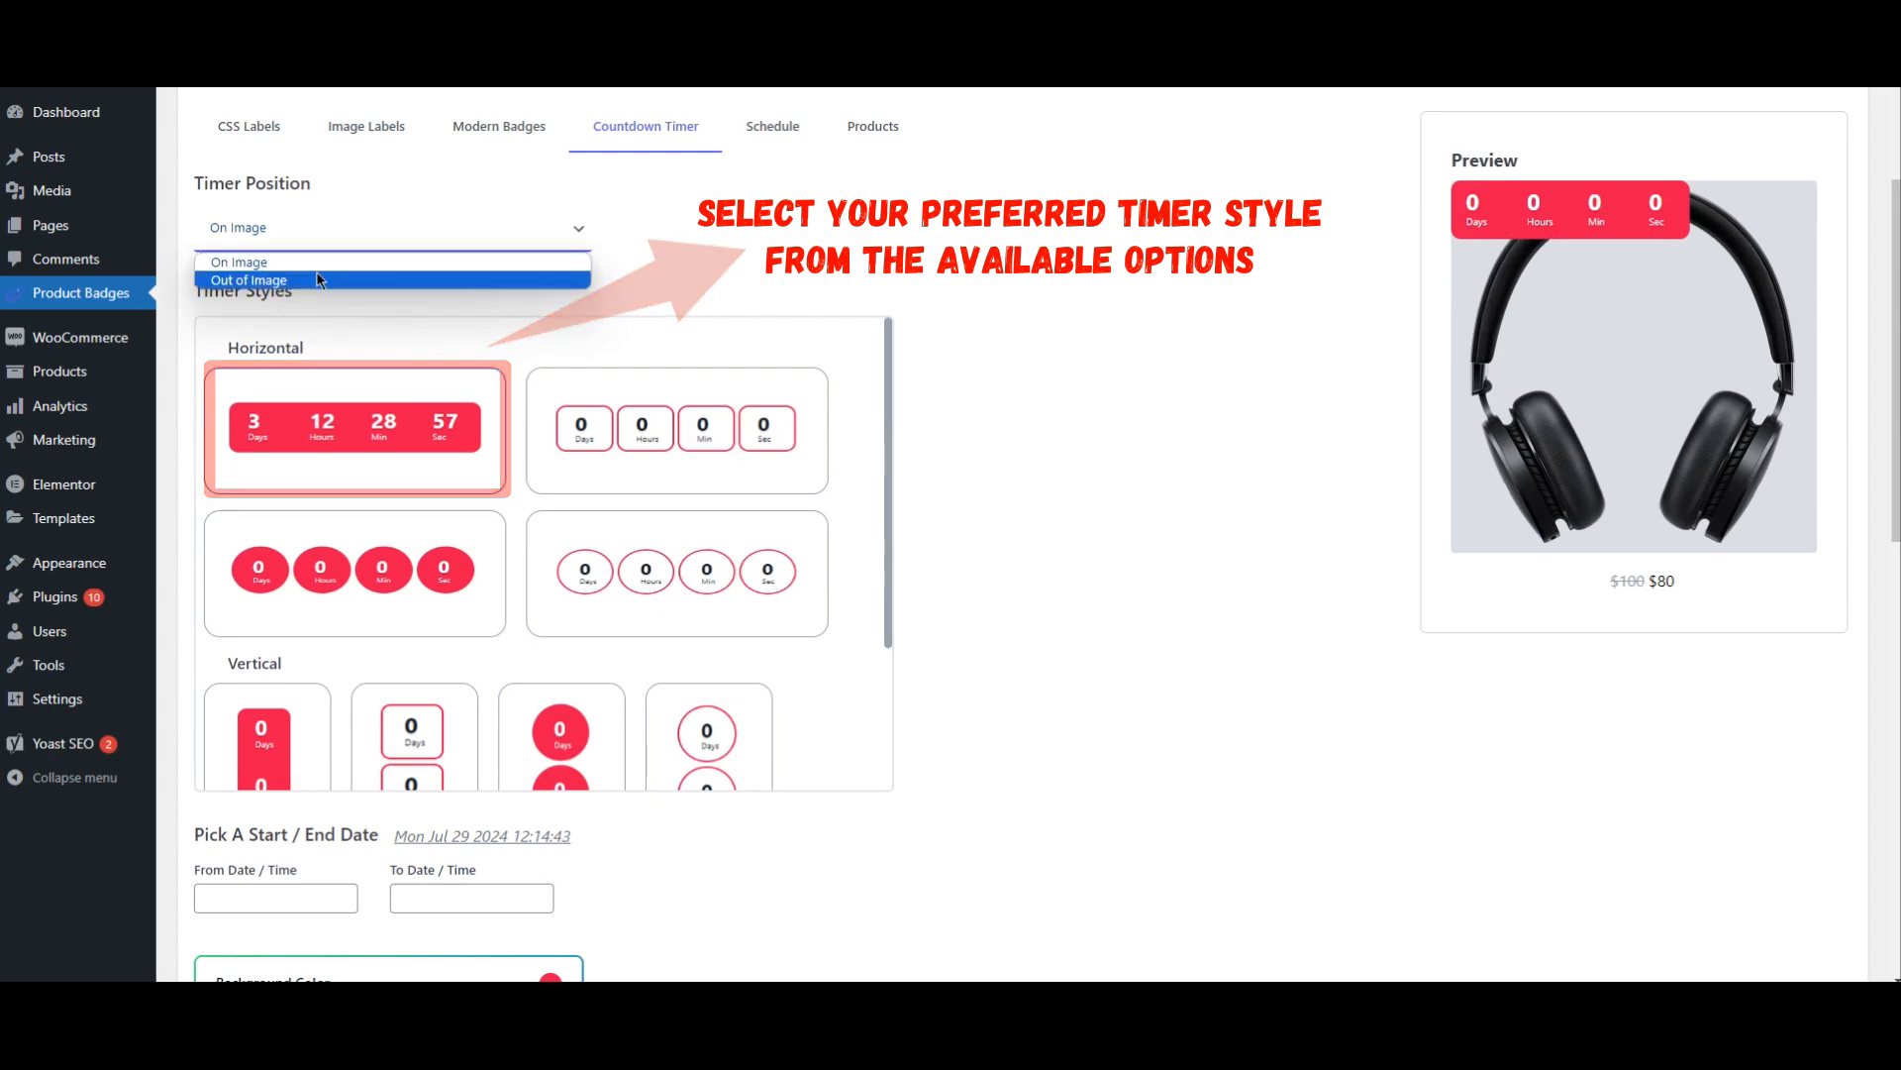
pyautogui.click(317, 275)
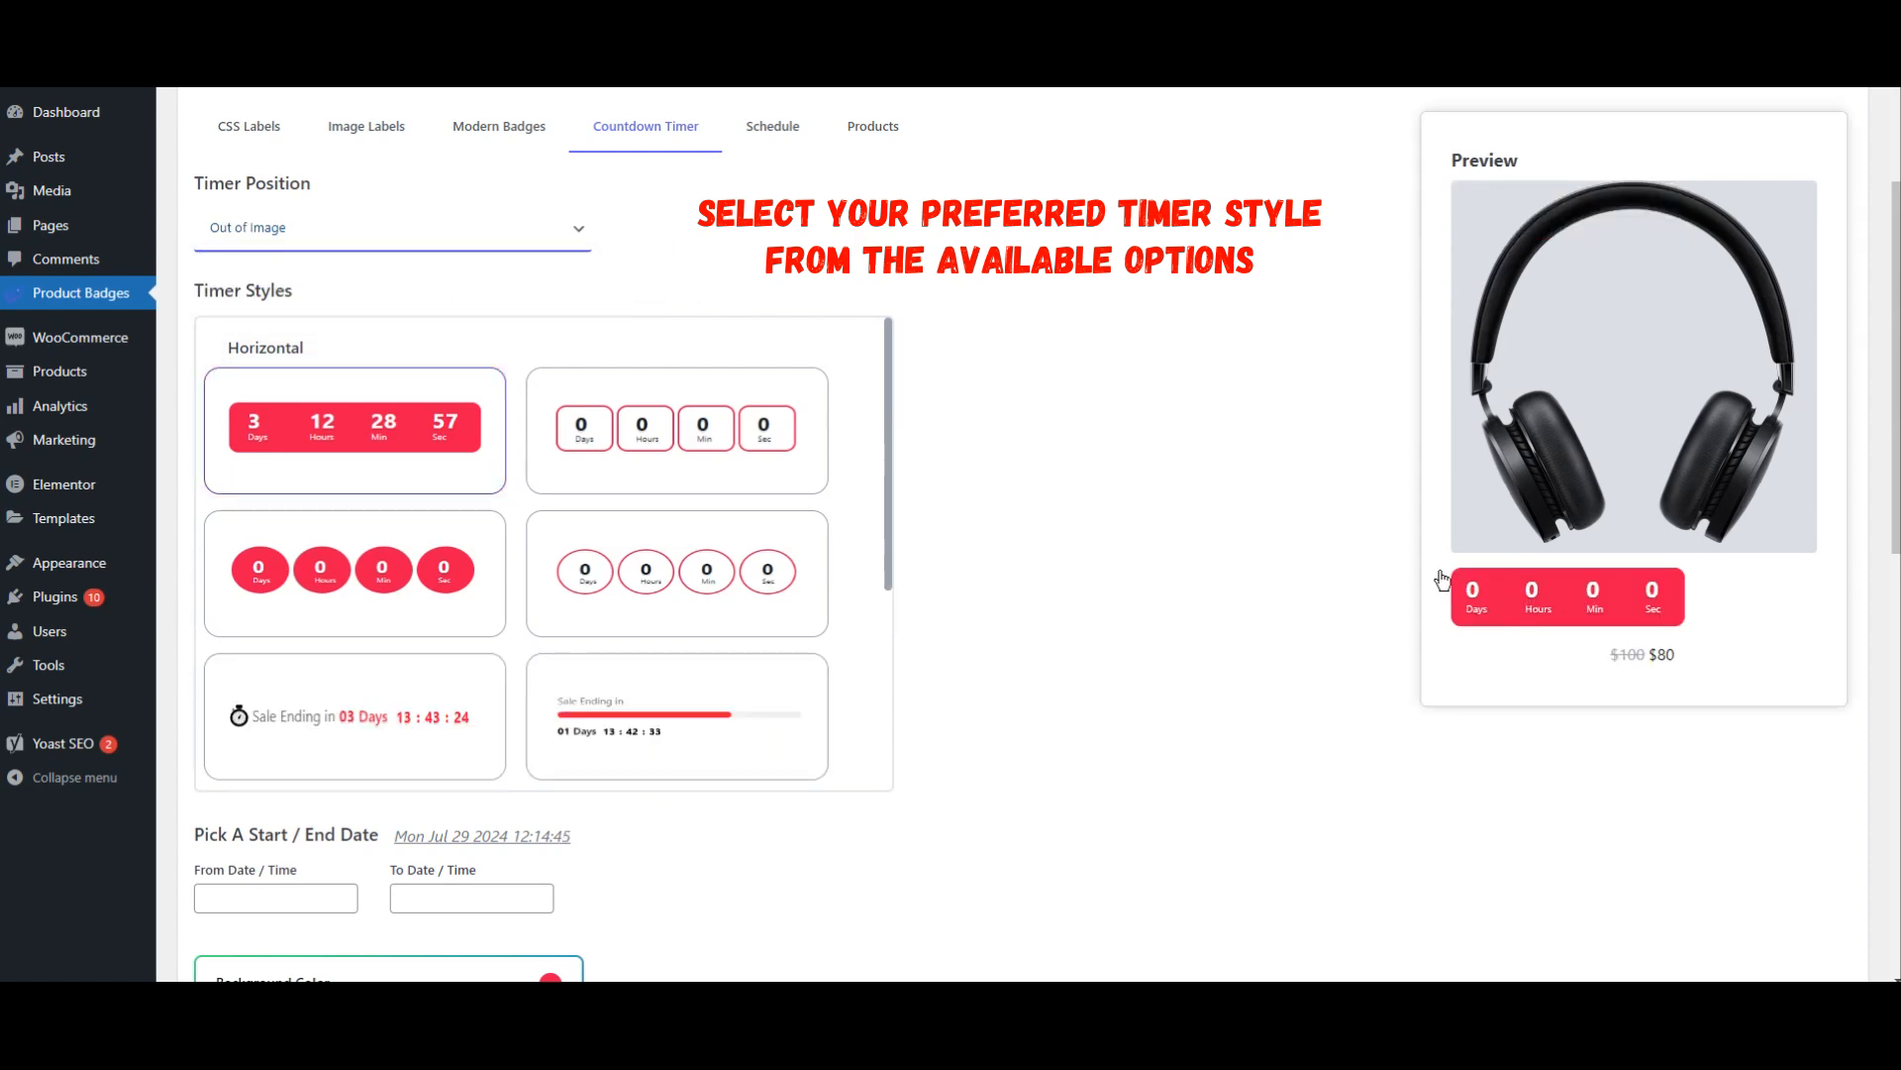
pyautogui.click(358, 247)
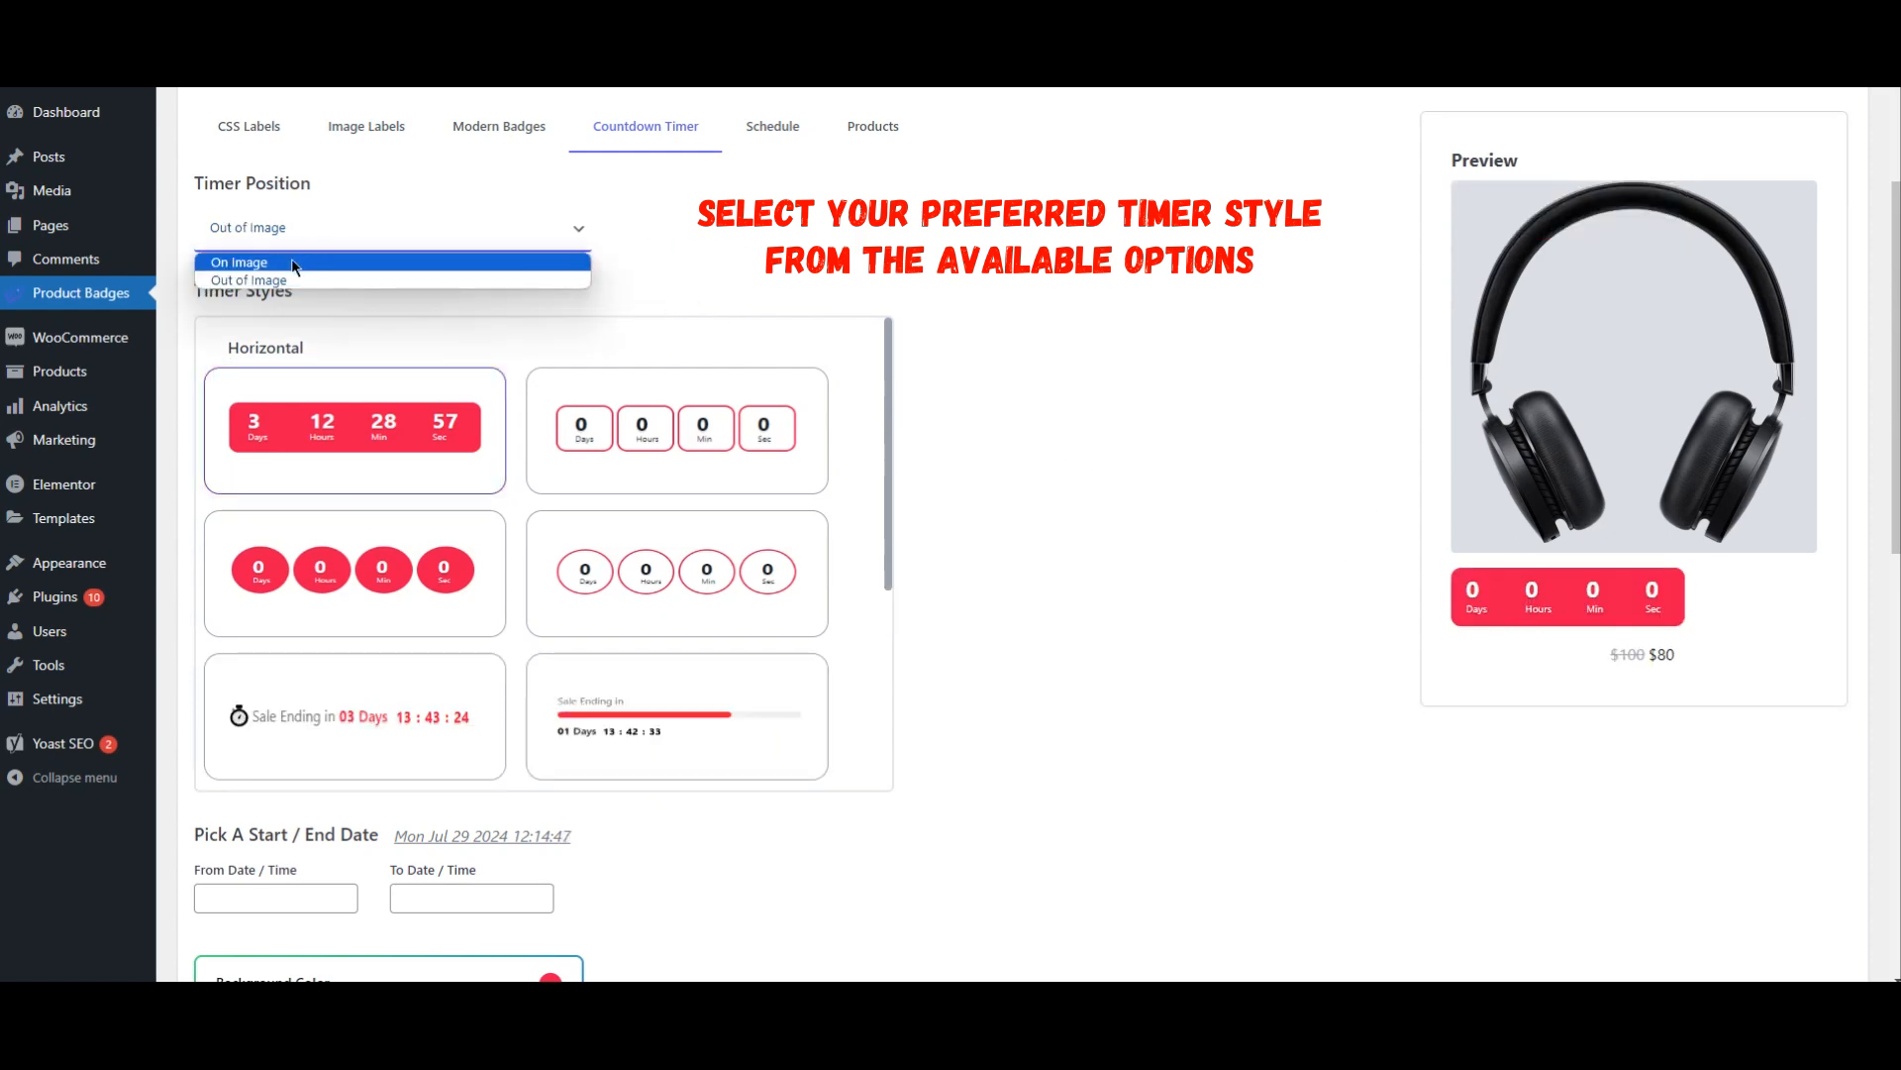
pyautogui.click(294, 264)
# Step: Try the vertical solid bar and solid circle timer styles, then apply the horizontal solid red bar style
pyautogui.scroll(-2, 316, 674)
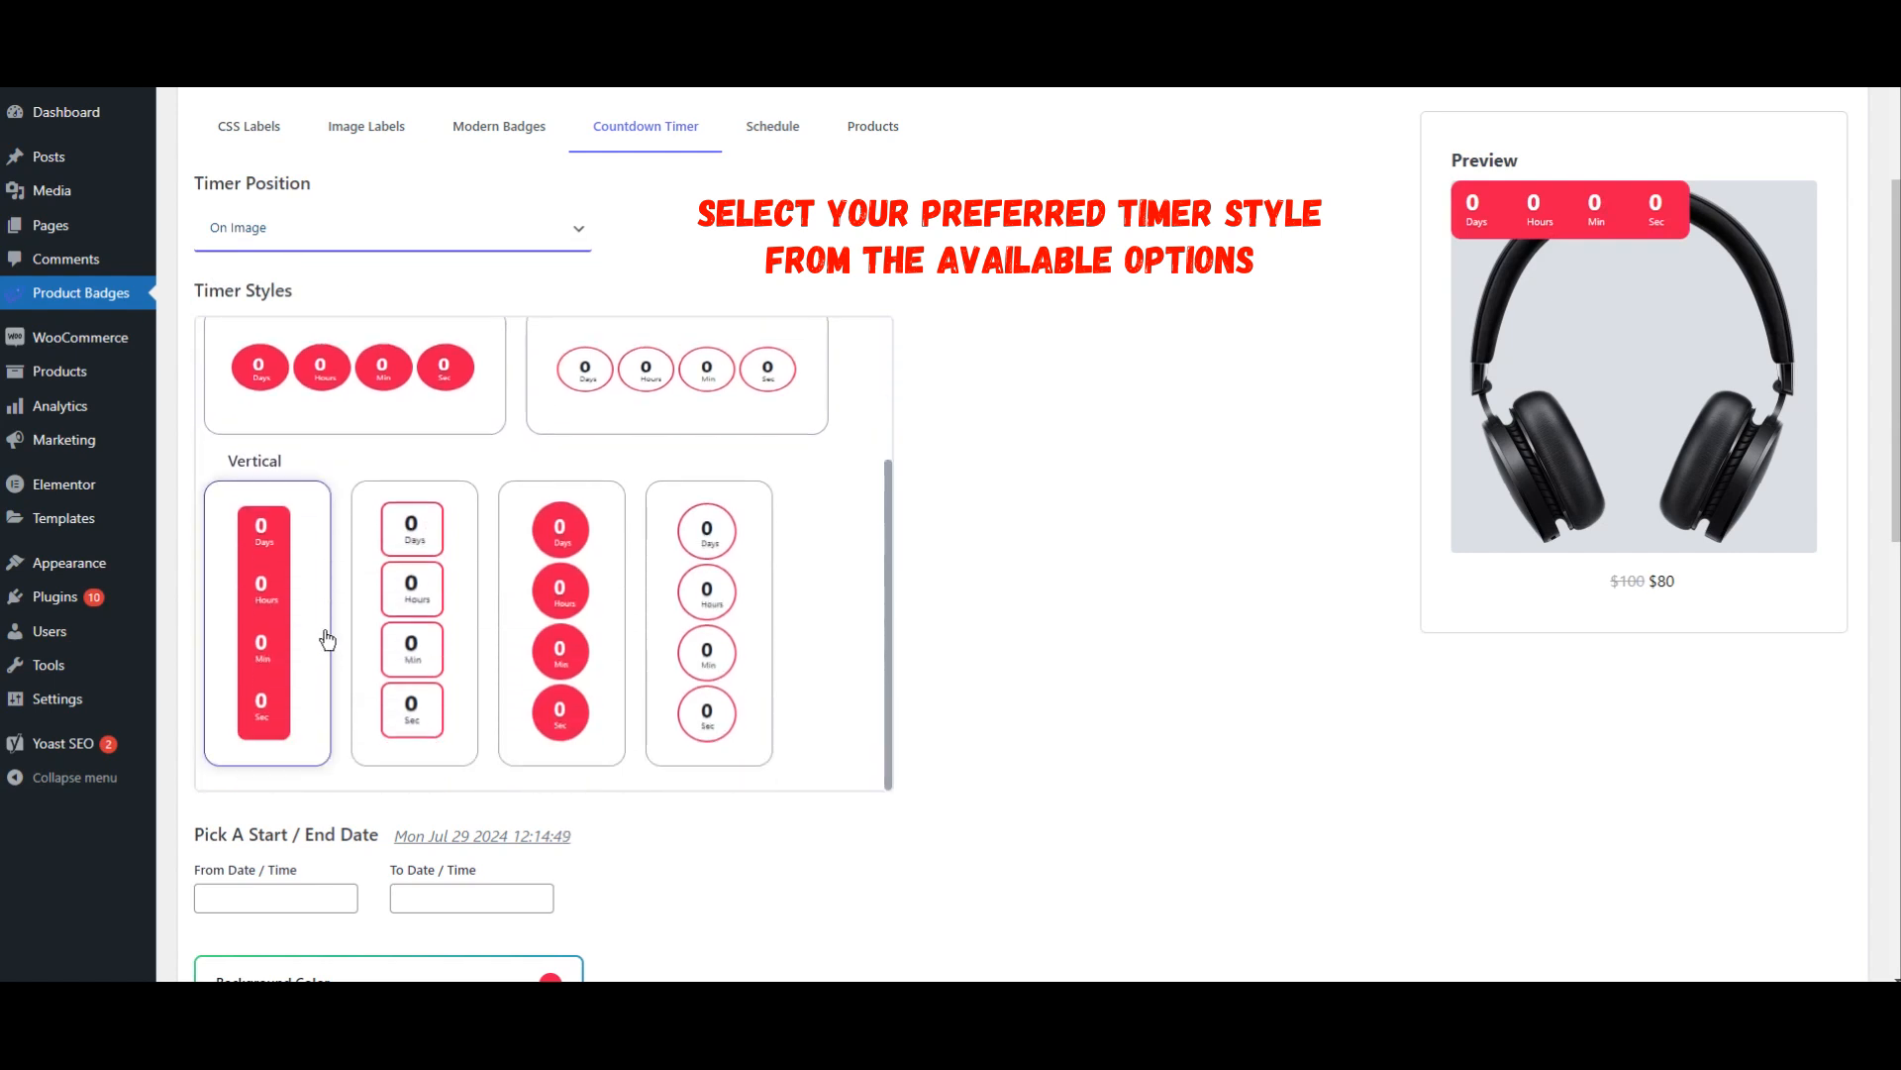
pyautogui.click(288, 639)
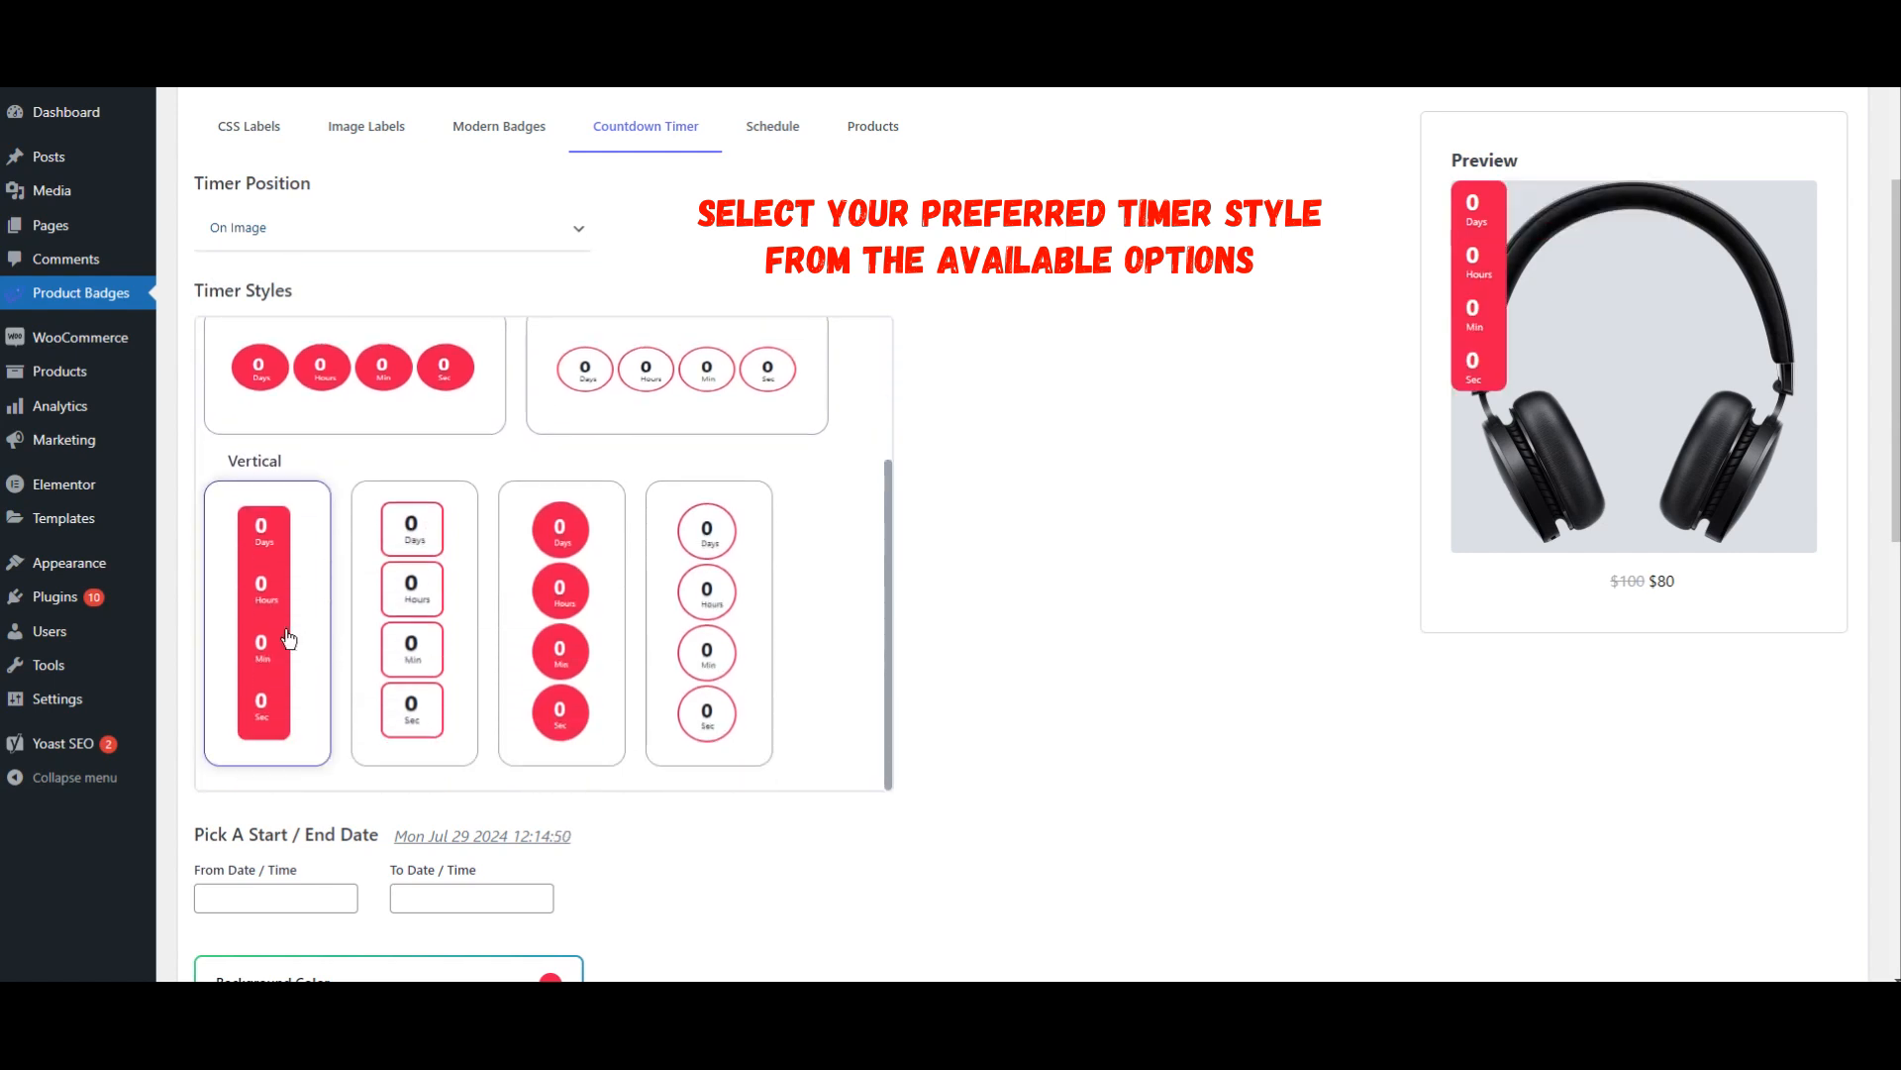
pyautogui.click(571, 636)
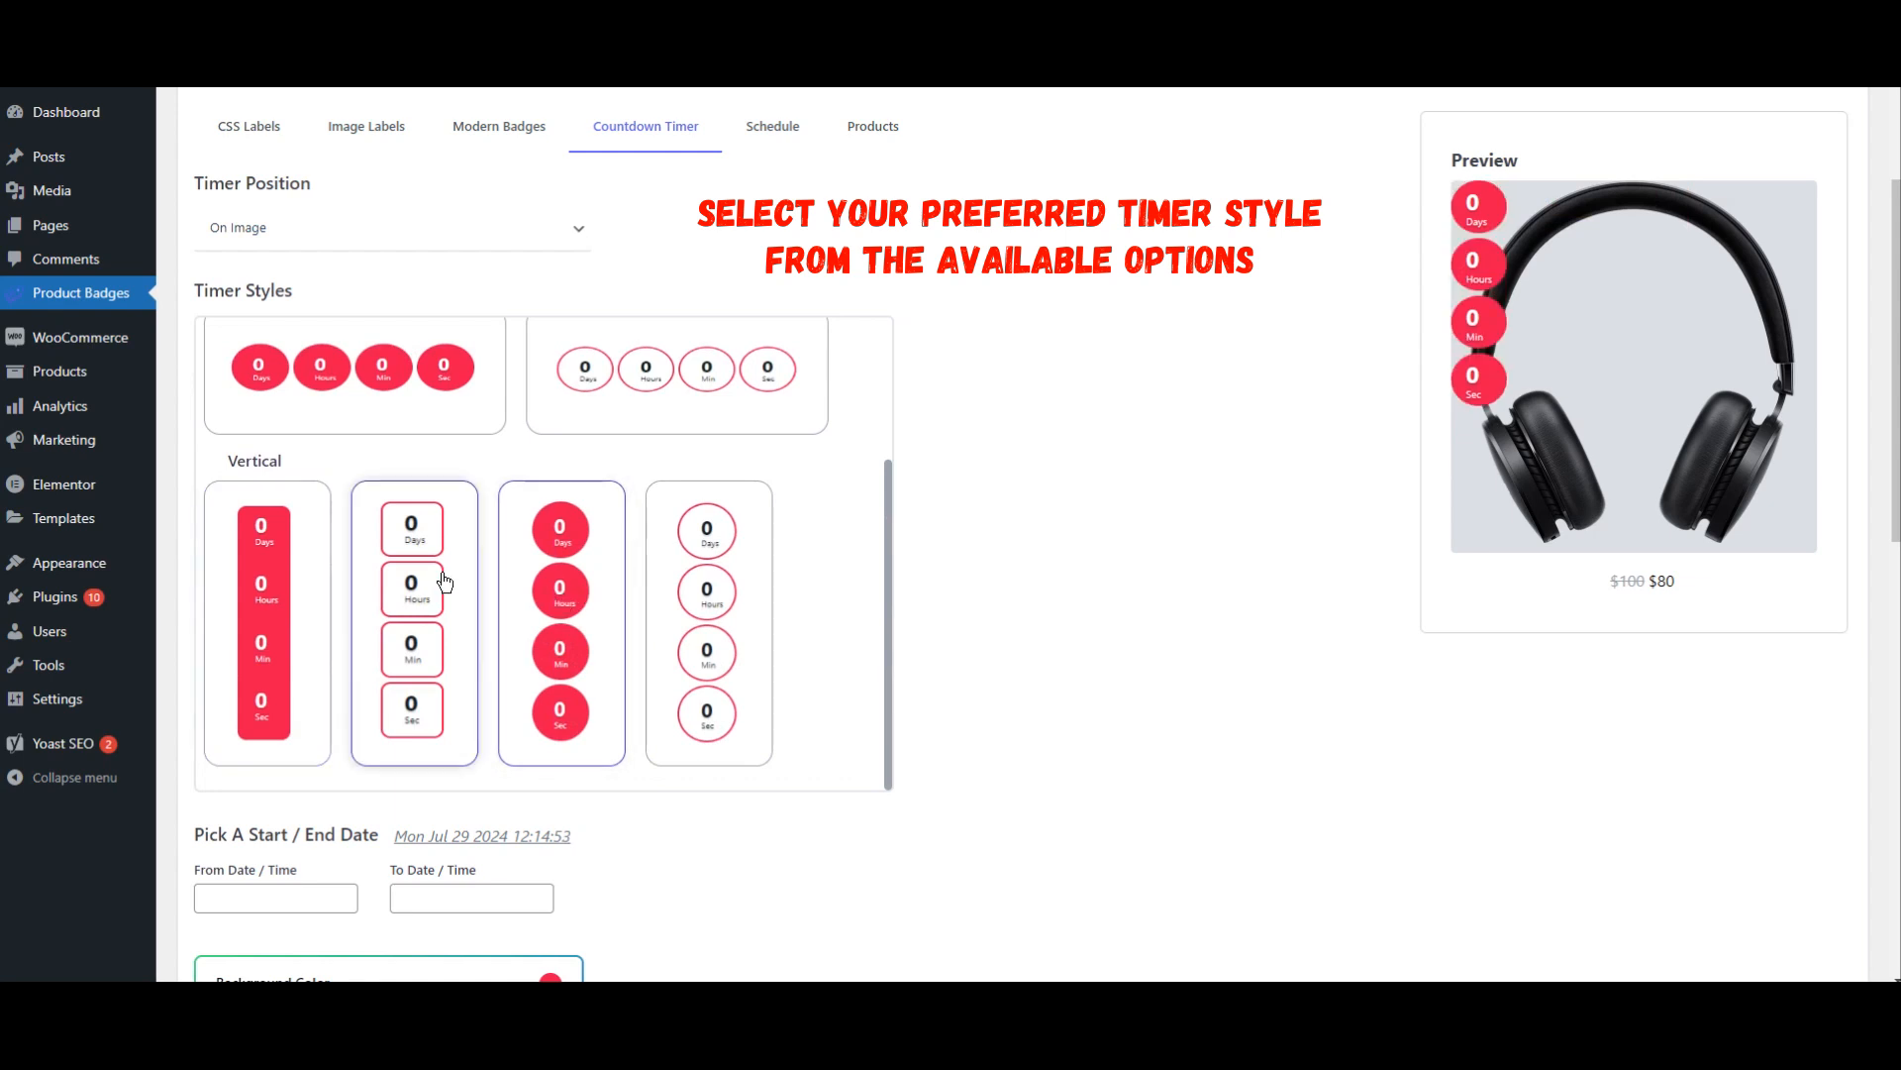
pyautogui.scroll(1, 367, 576)
pyautogui.scroll(2, 368, 576)
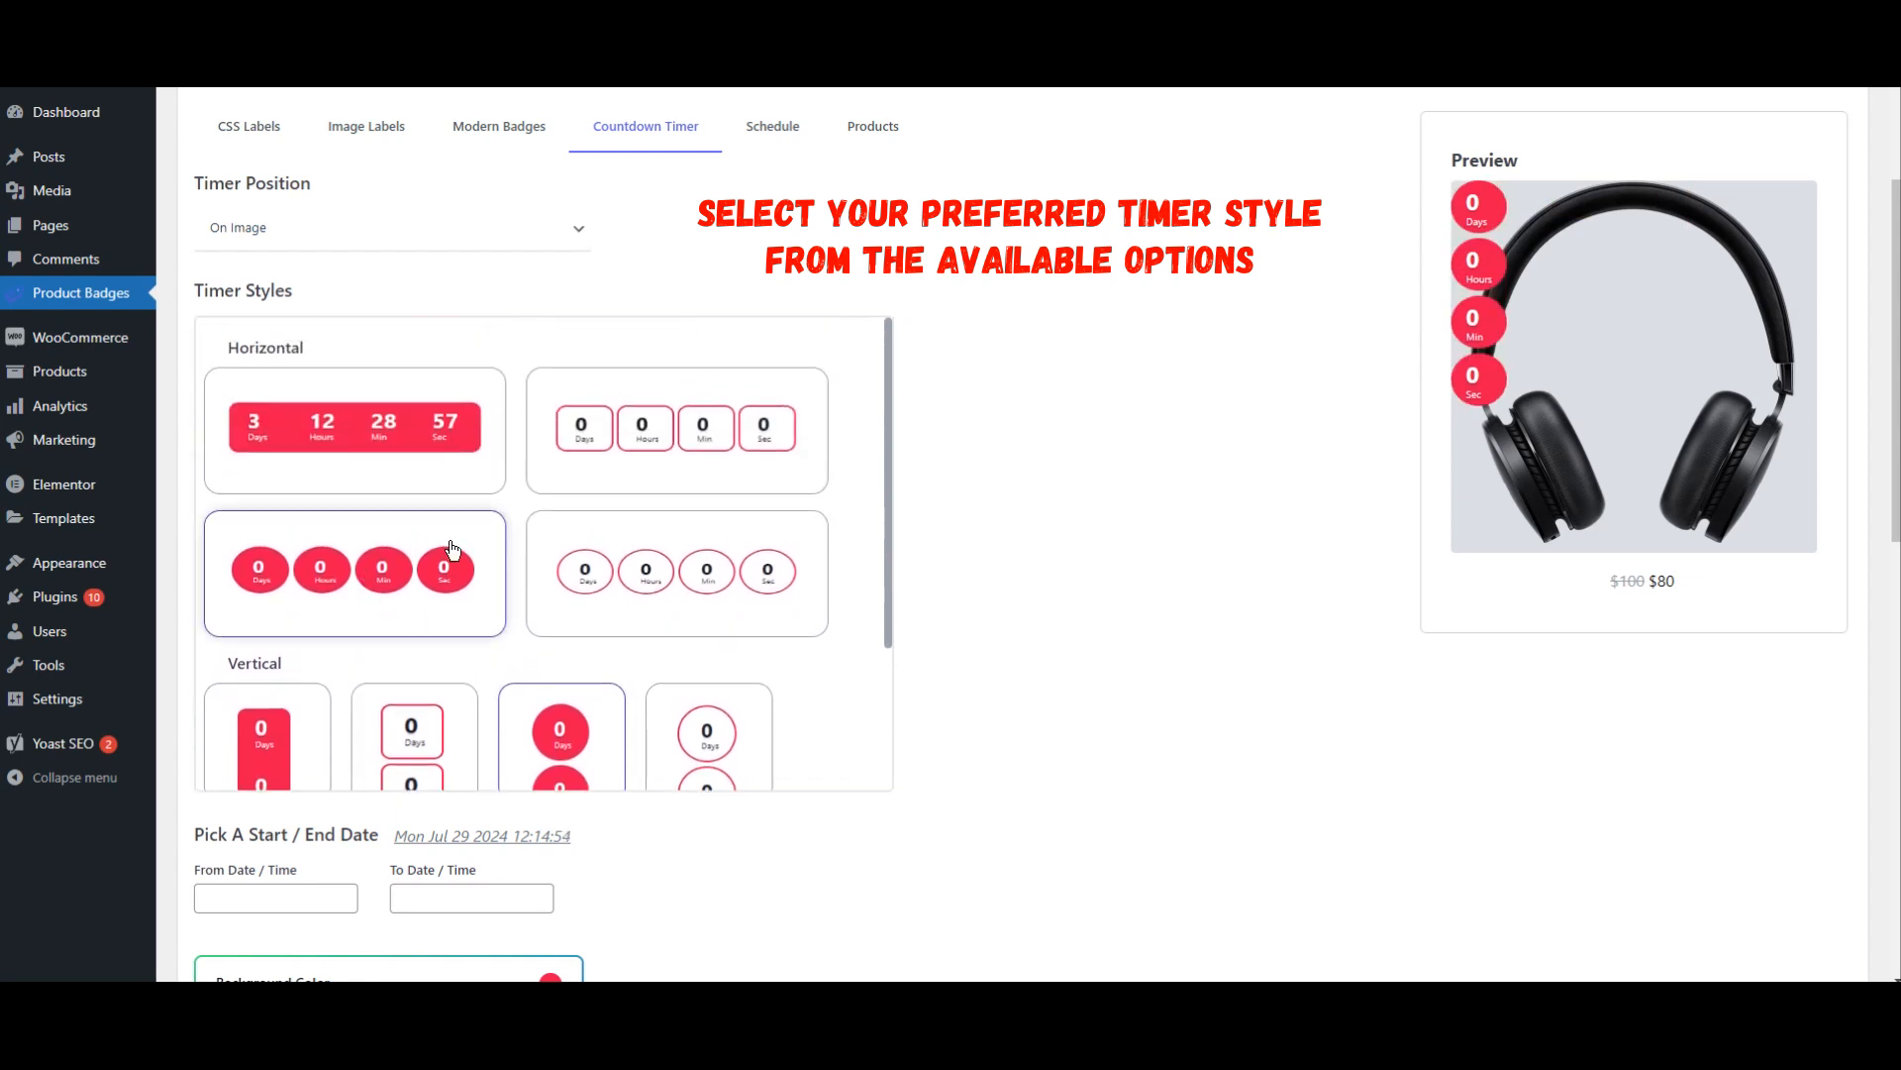
pyautogui.click(377, 451)
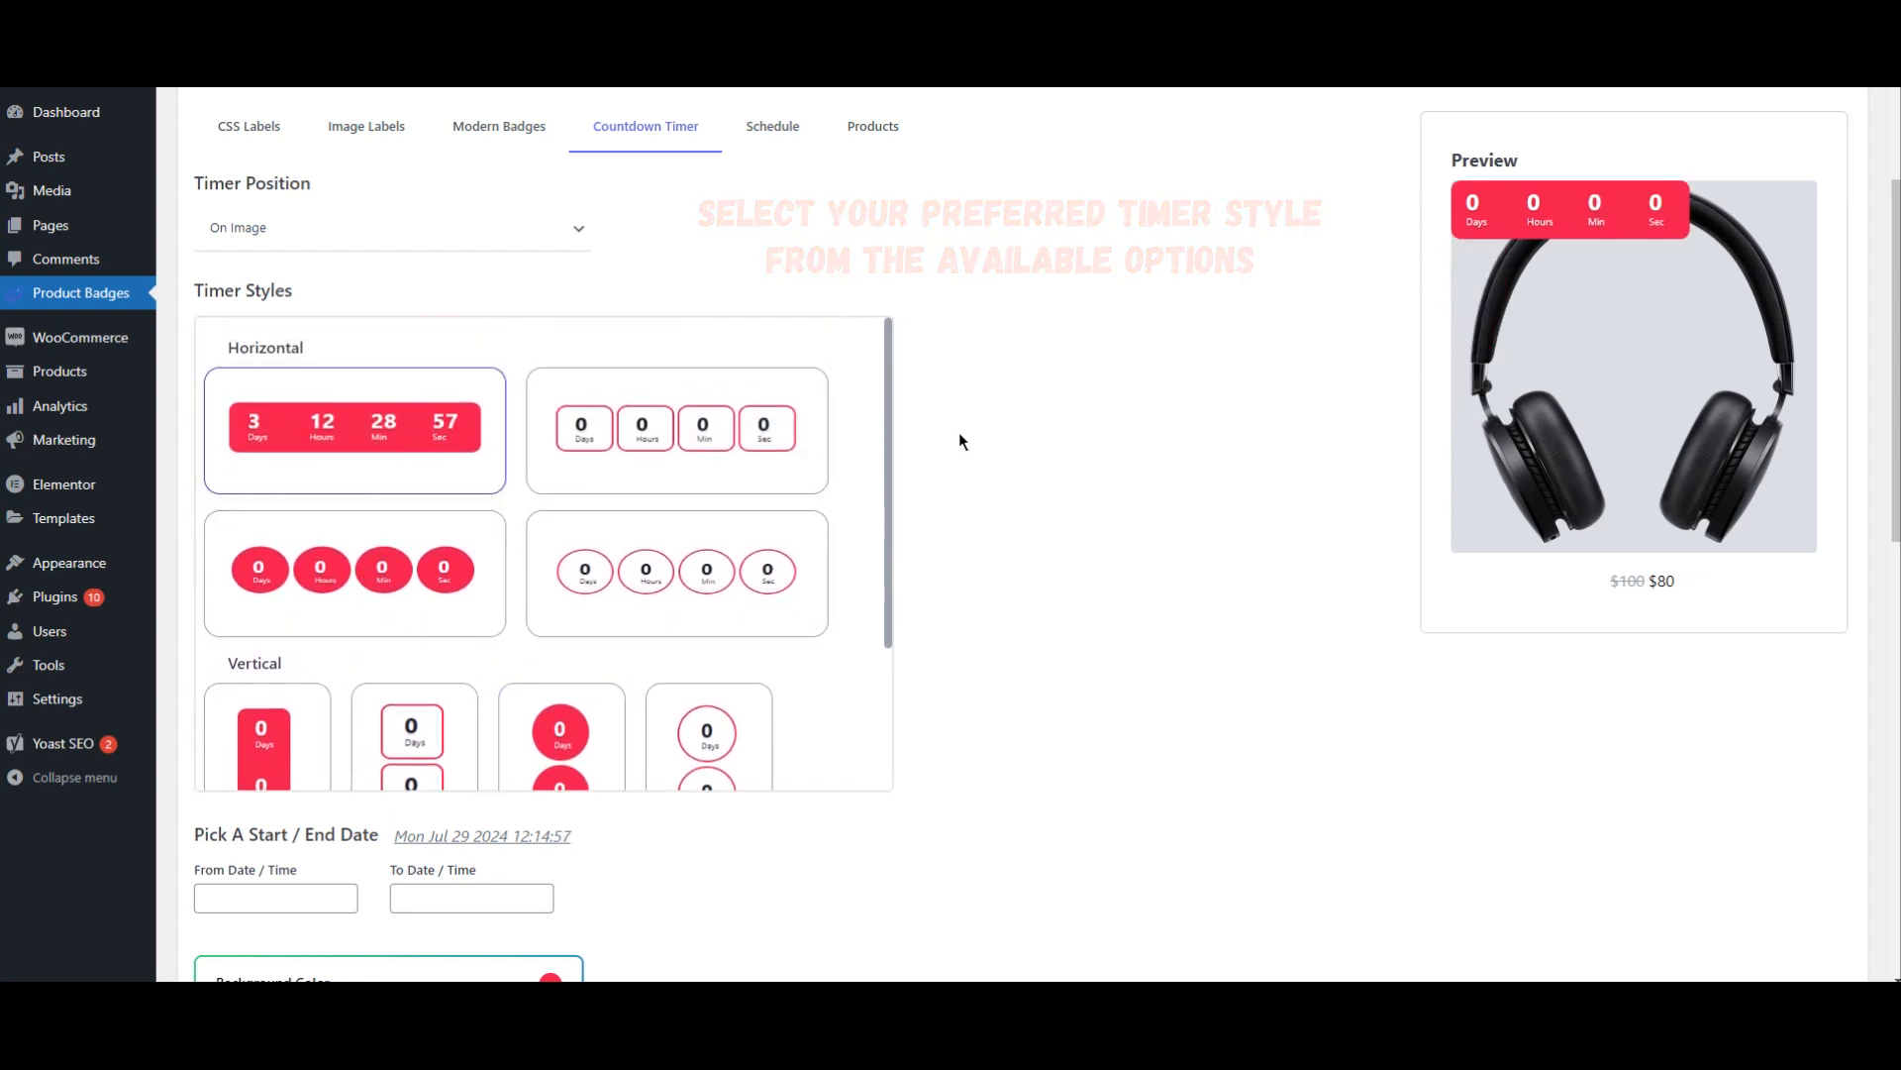
pyautogui.scroll(-6, 1056, 439)
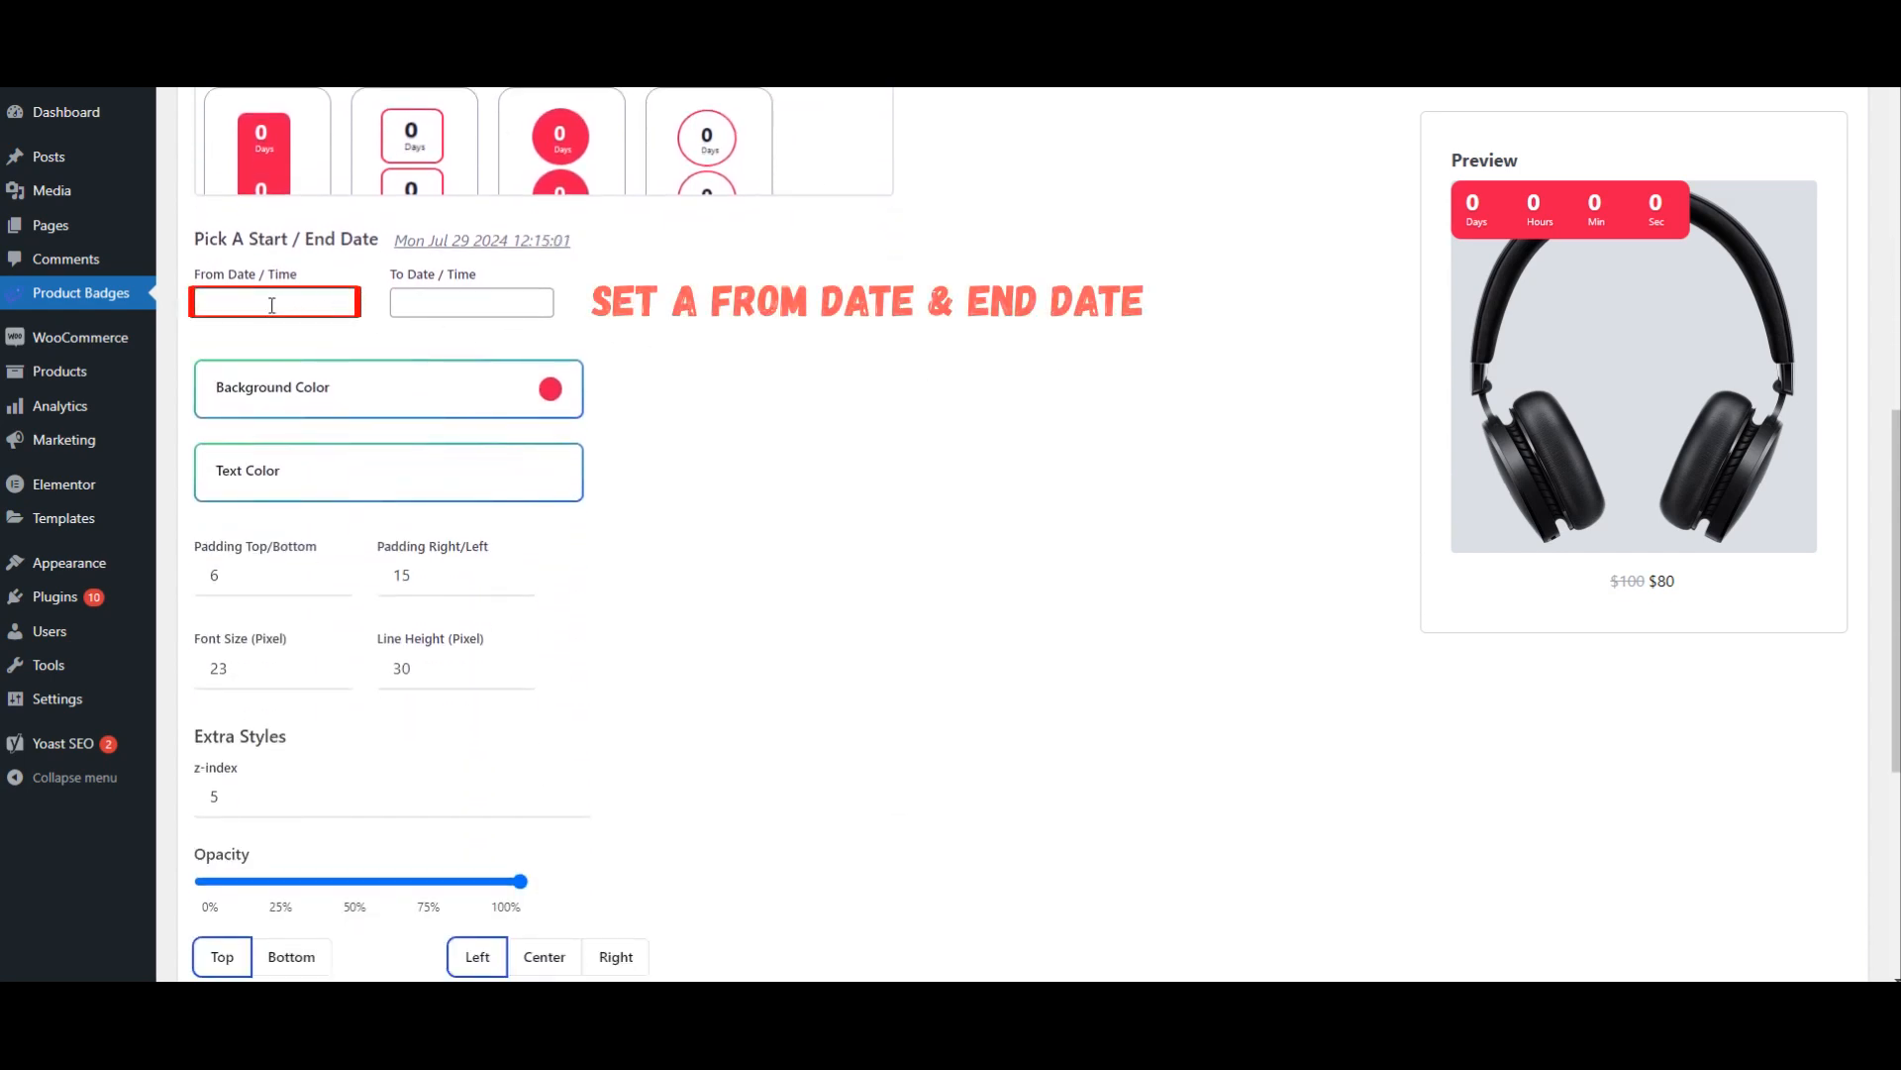
pyautogui.click(254, 304)
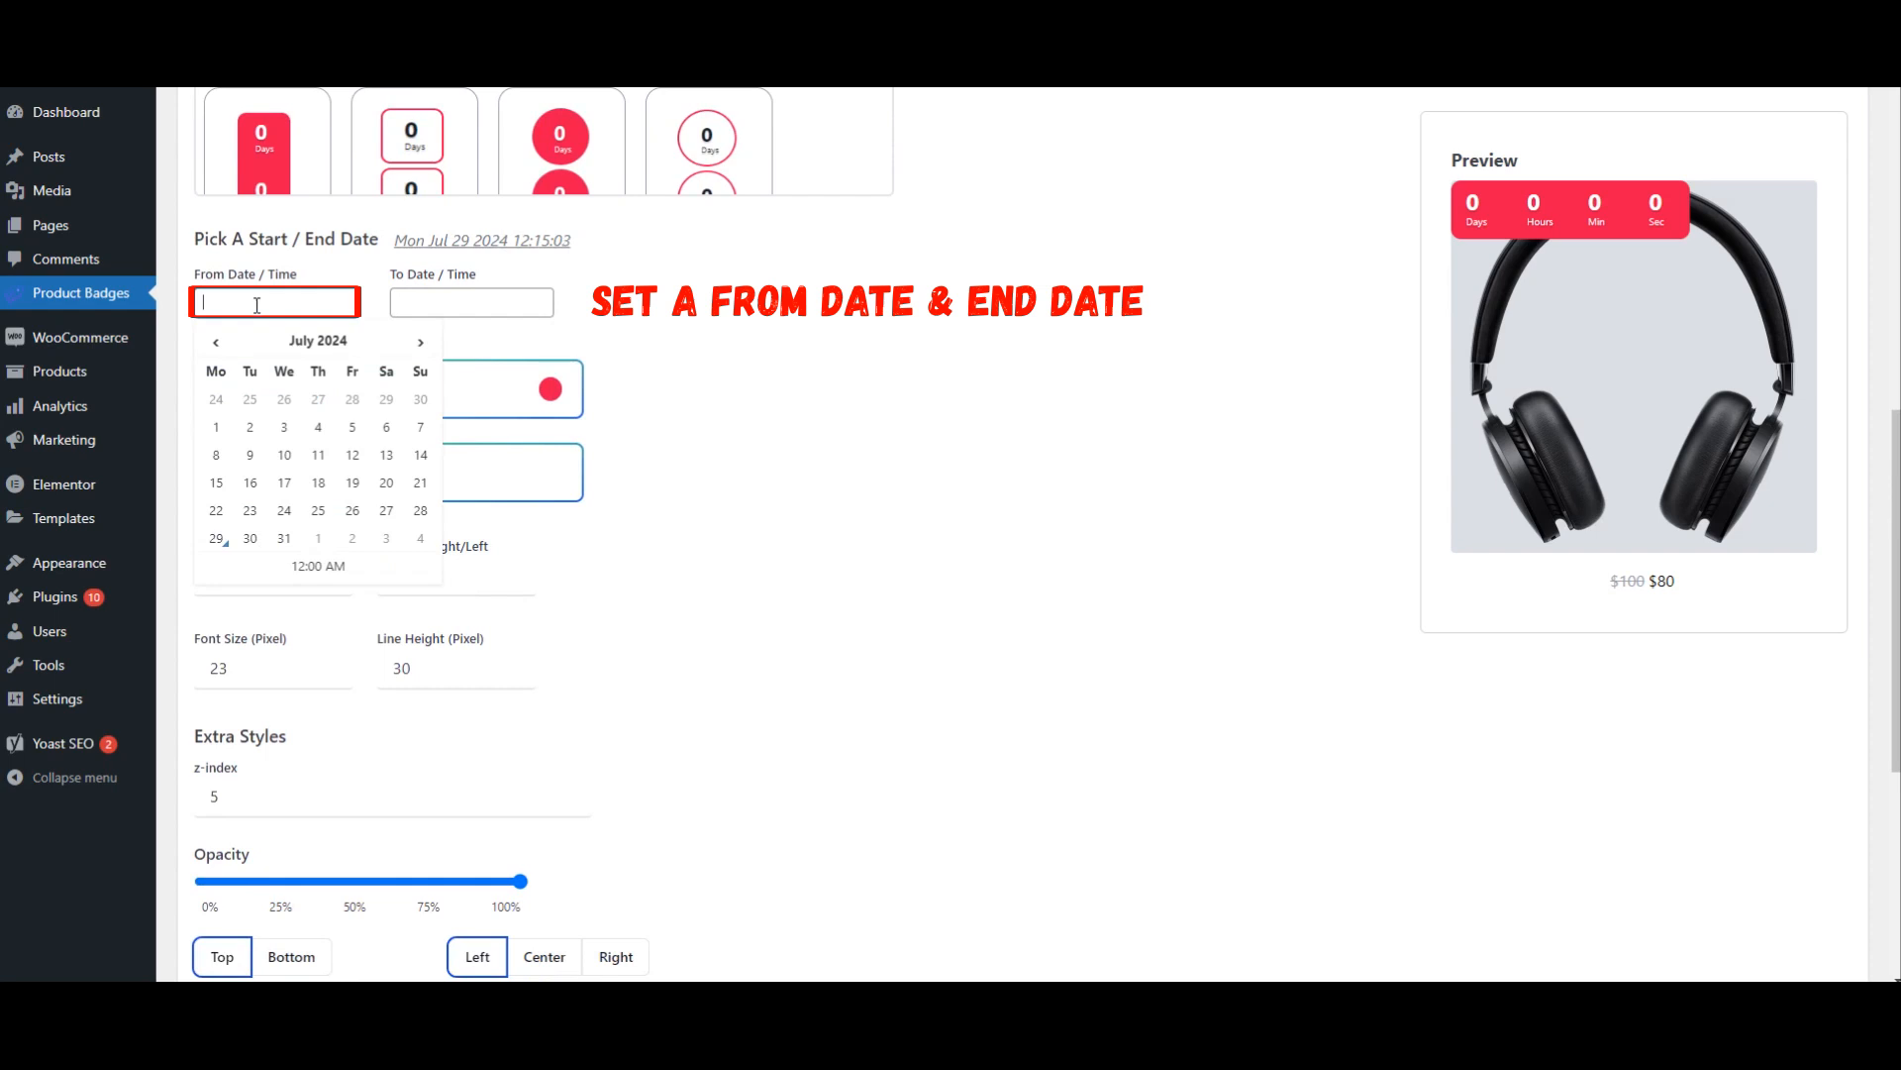
pyautogui.click(491, 308)
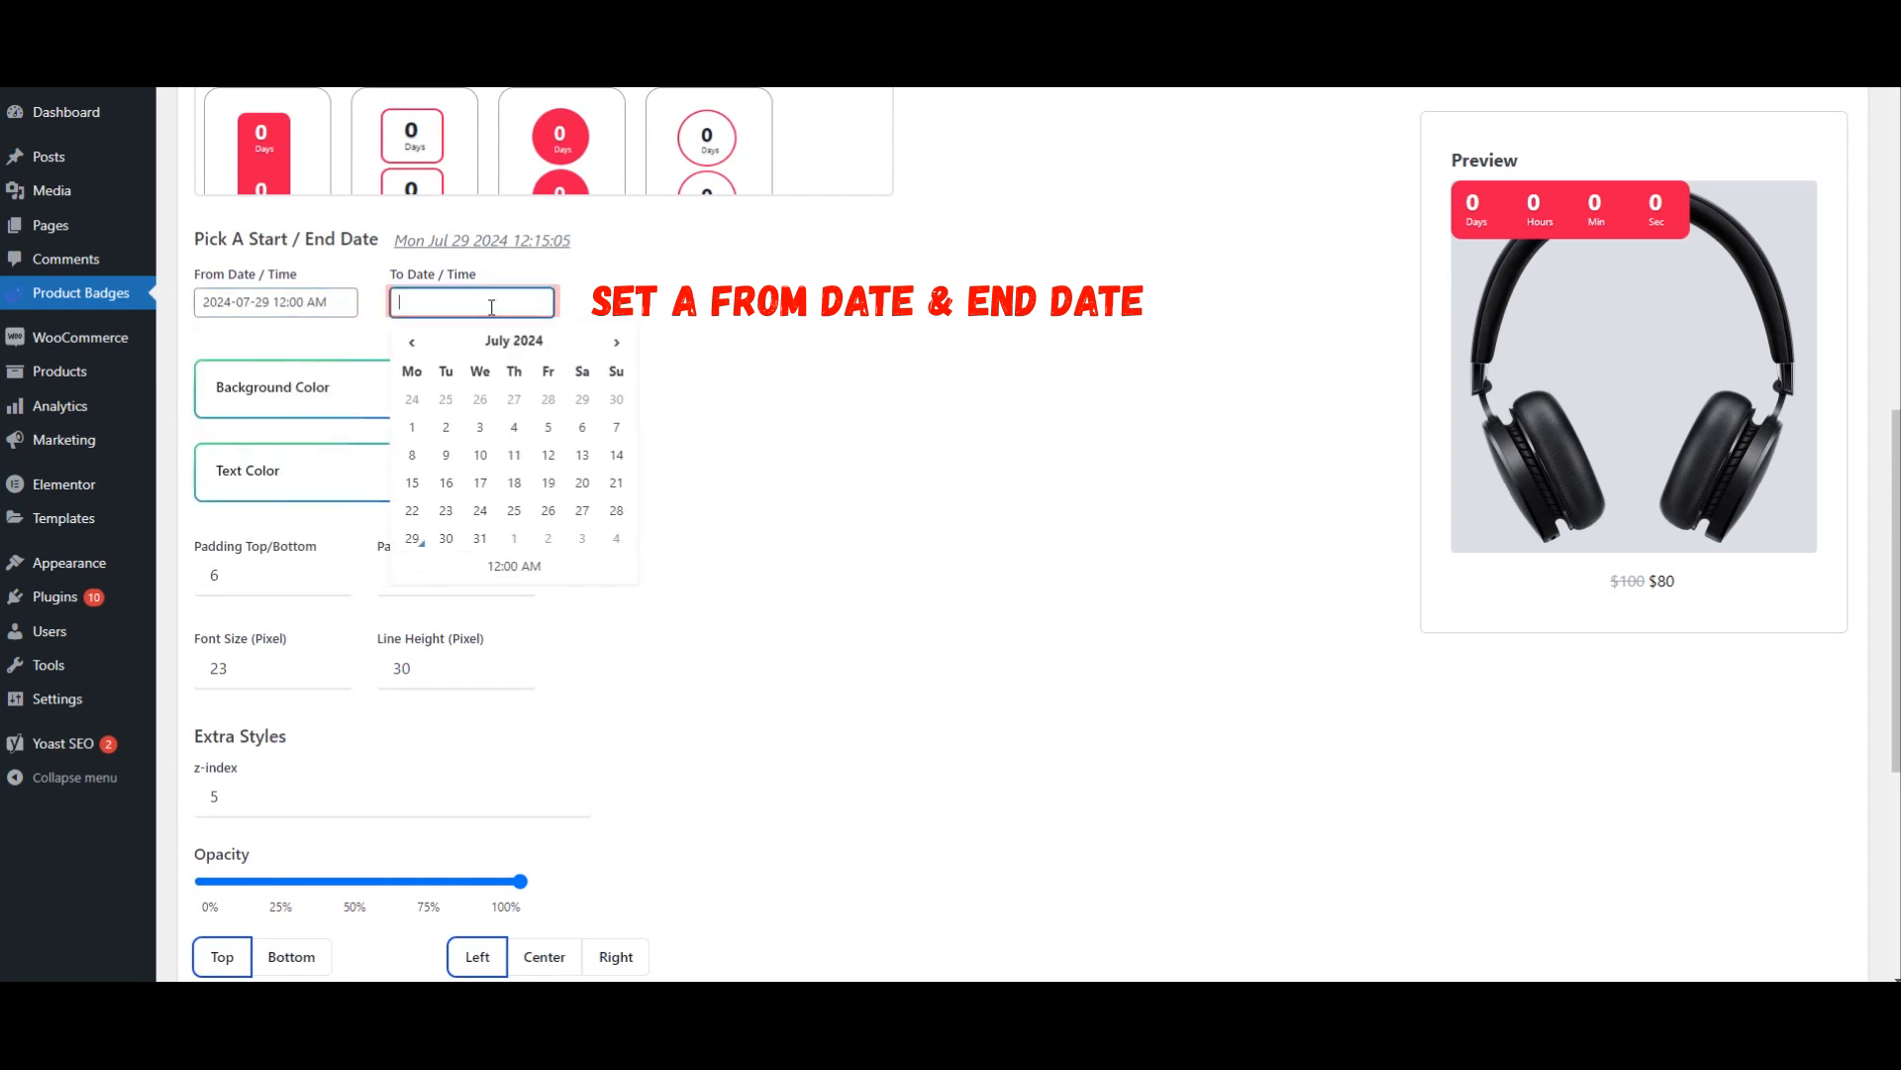
pyautogui.click(616, 342)
pyautogui.click(584, 401)
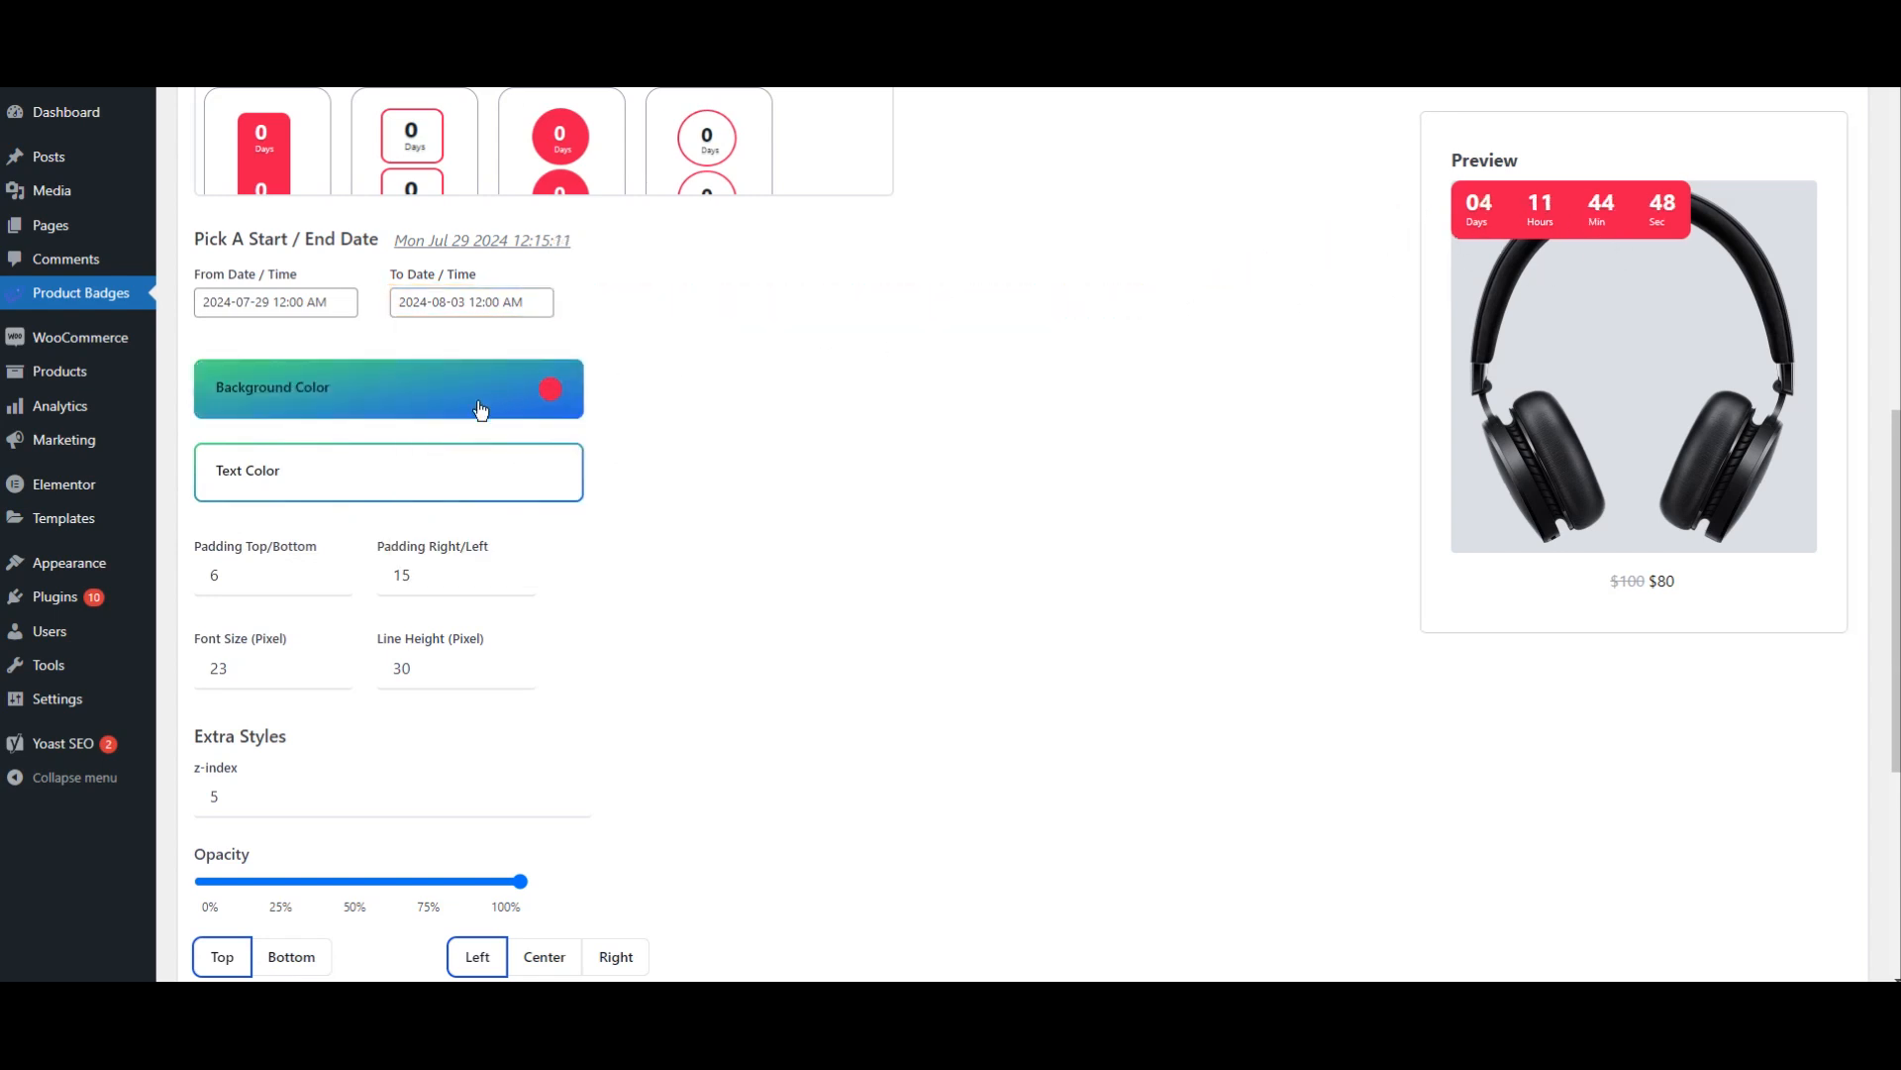
# Step: Try the teal preset as the timer's background color, then switch to a gradient with purple 9e00ff as its end stop
pyautogui.click(451, 411)
pyautogui.scroll(-1, 685, 465)
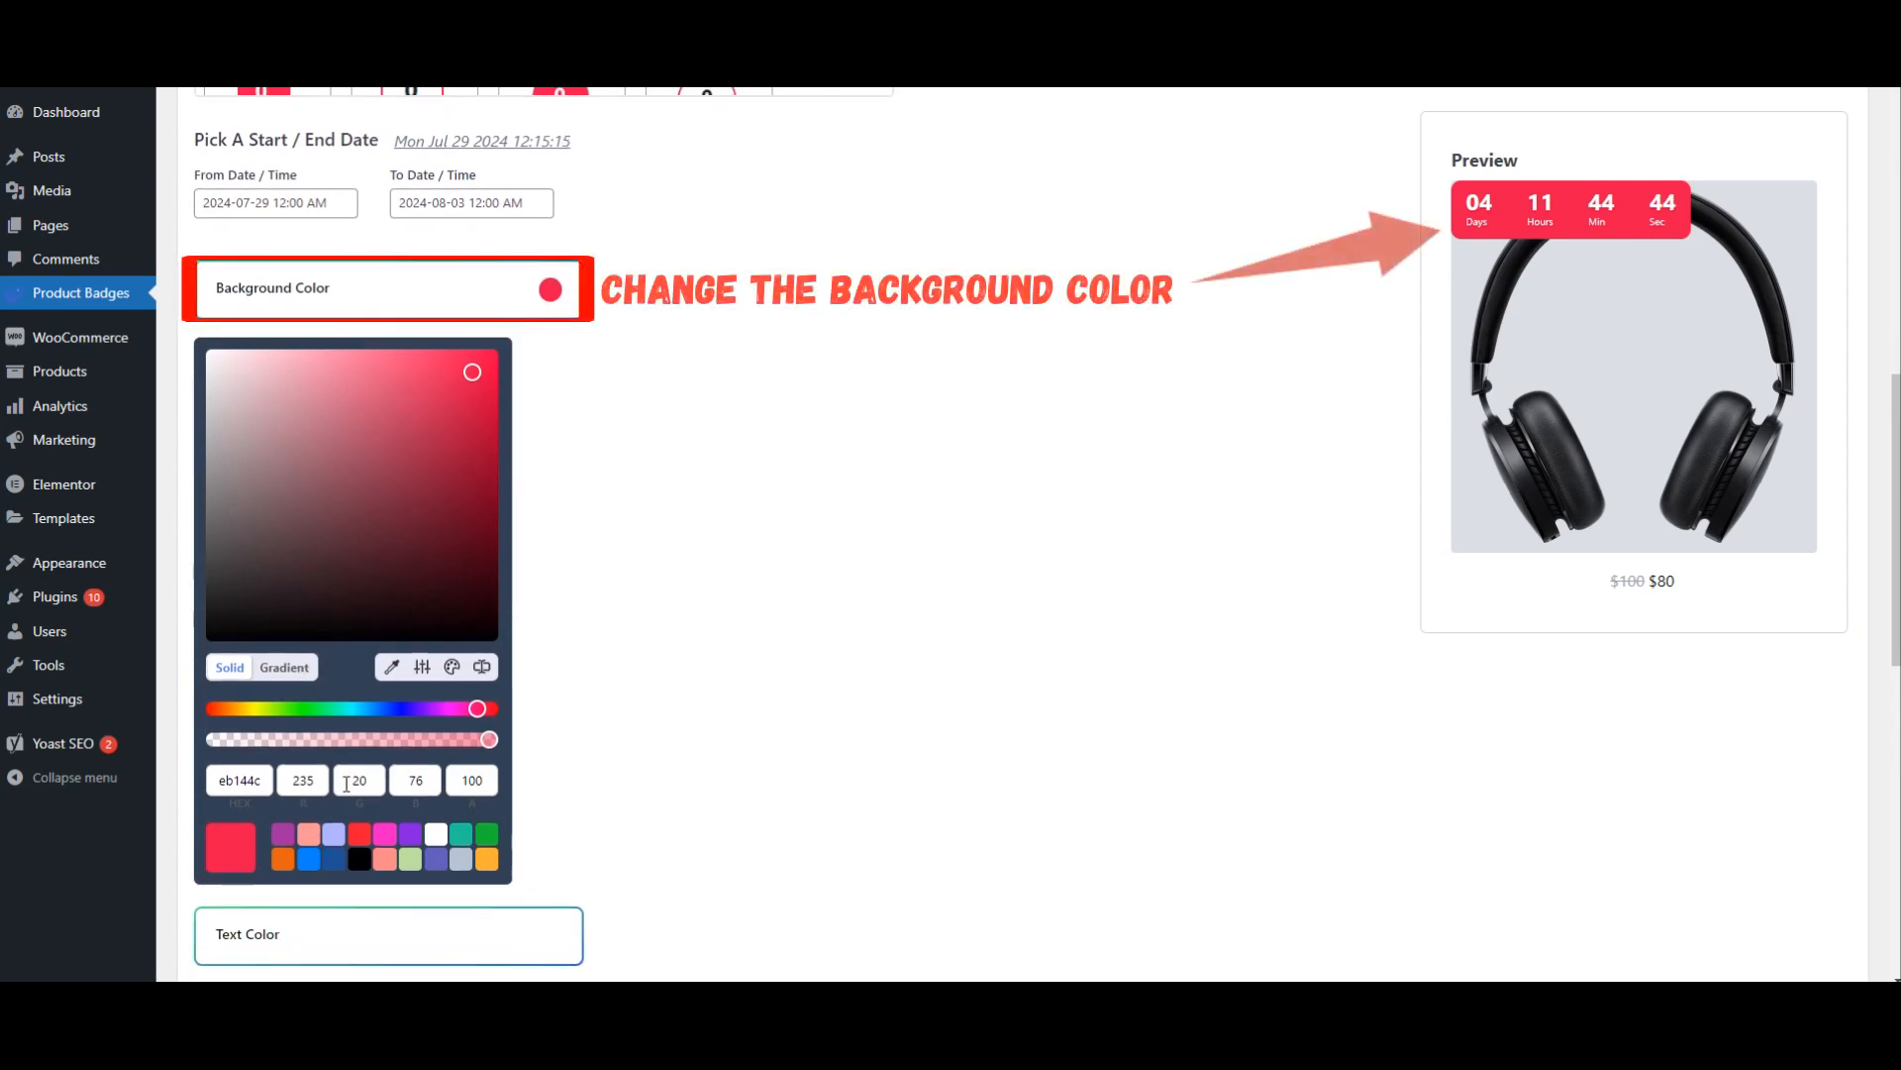
pyautogui.click(461, 832)
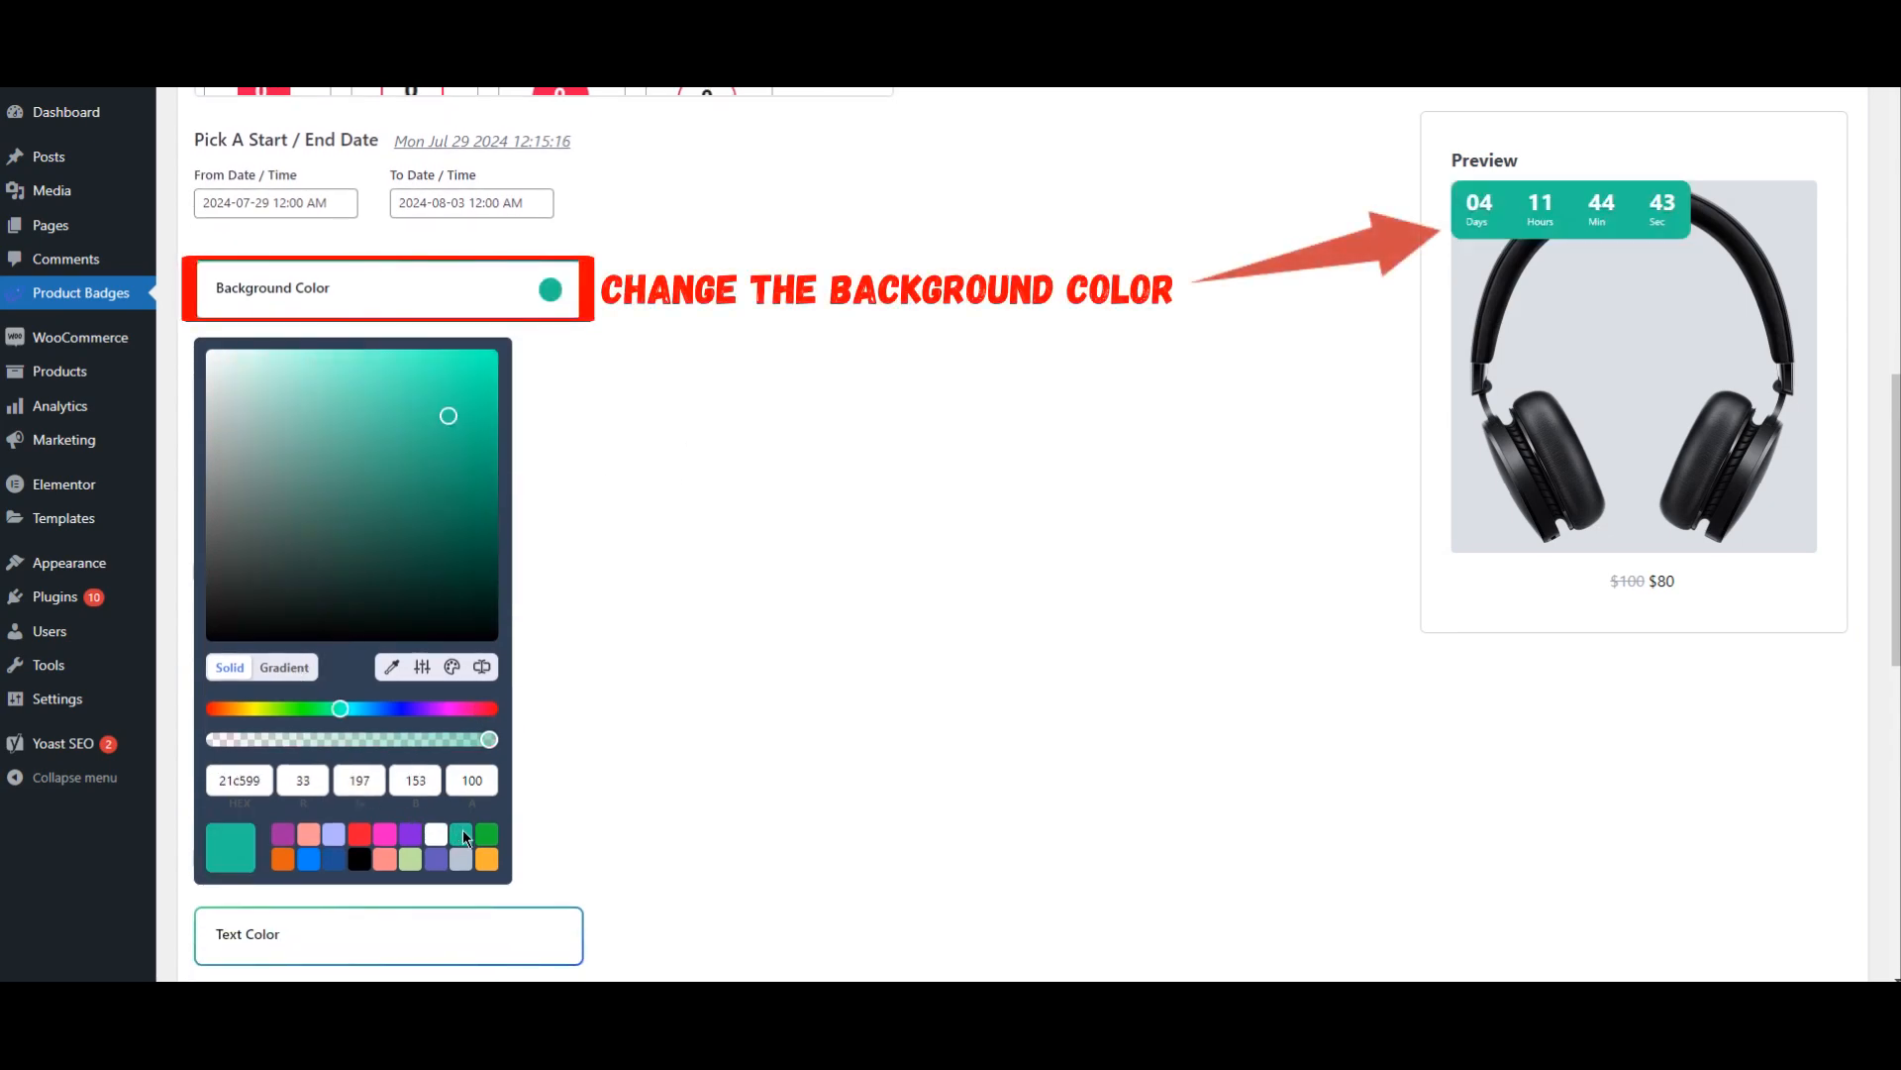
pyautogui.click(288, 669)
pyautogui.click(489, 744)
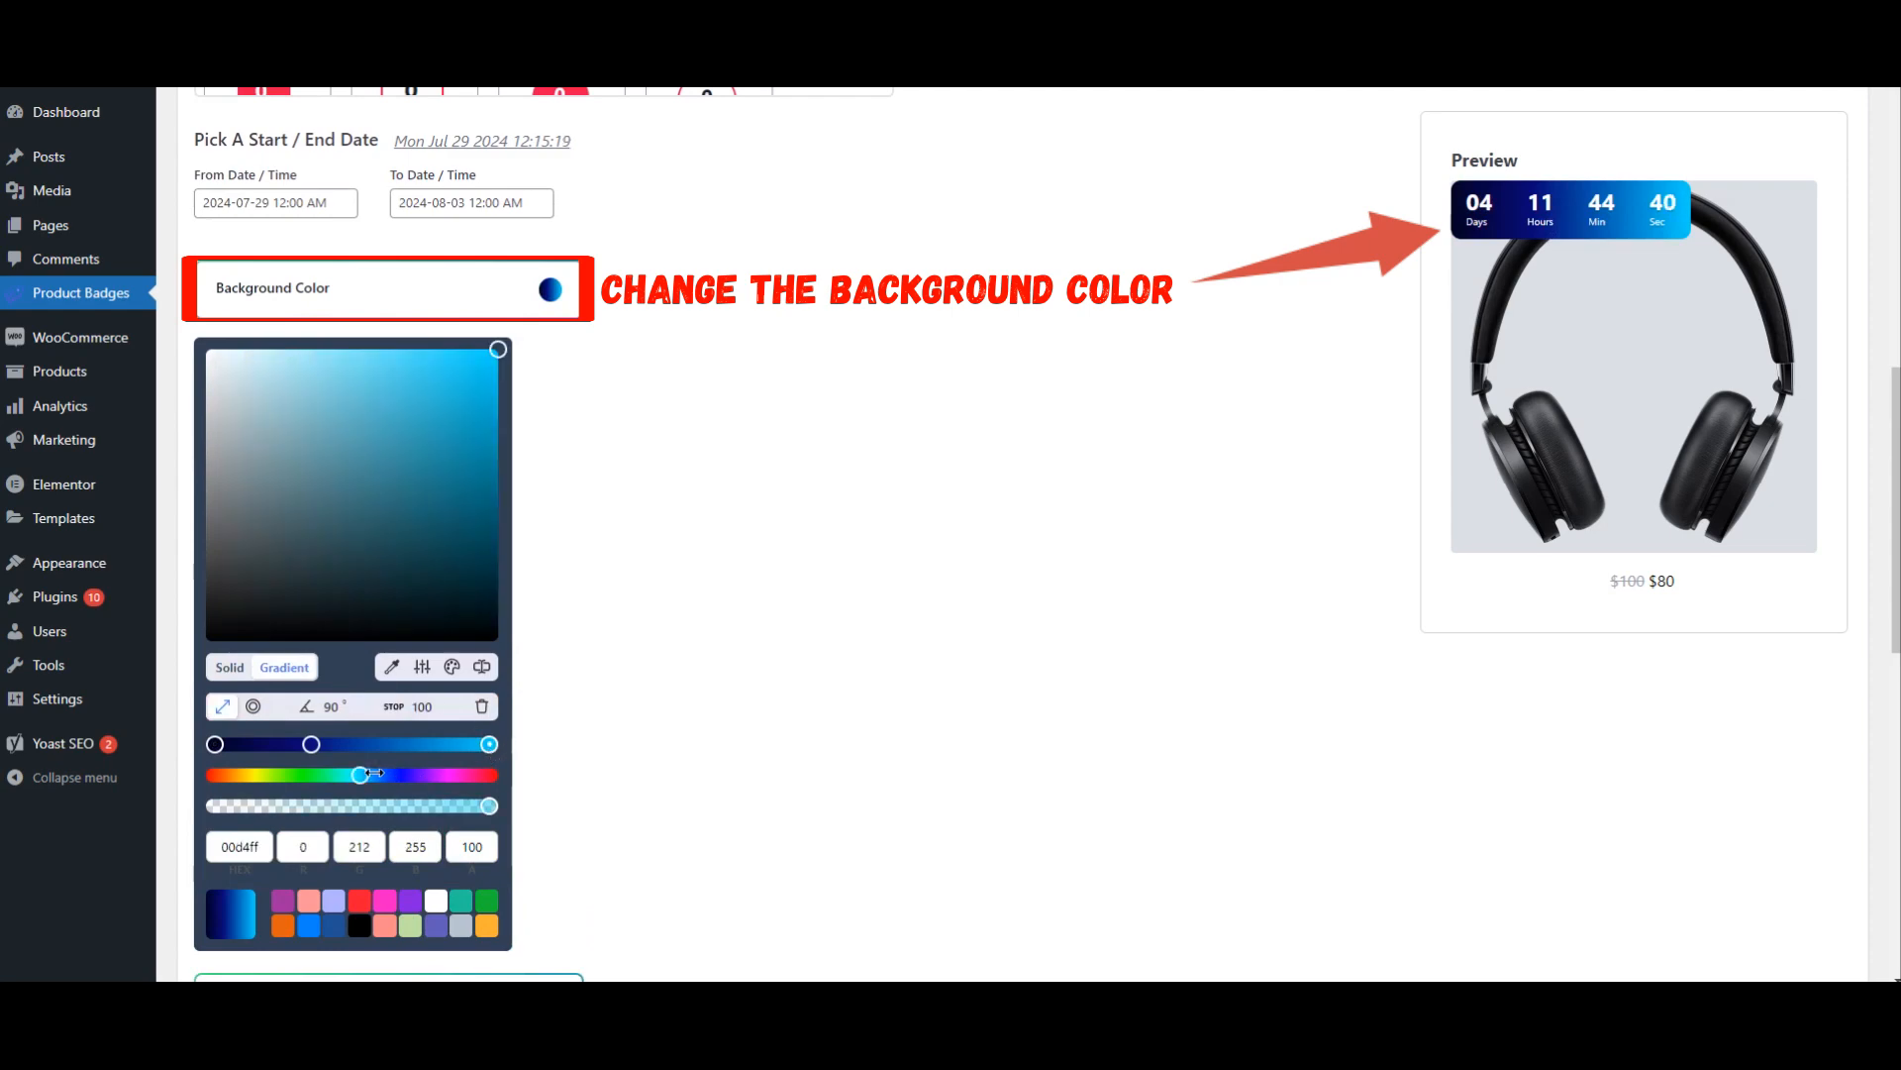
pyautogui.moveTo(360, 775); pyautogui.dragTo(426, 774)
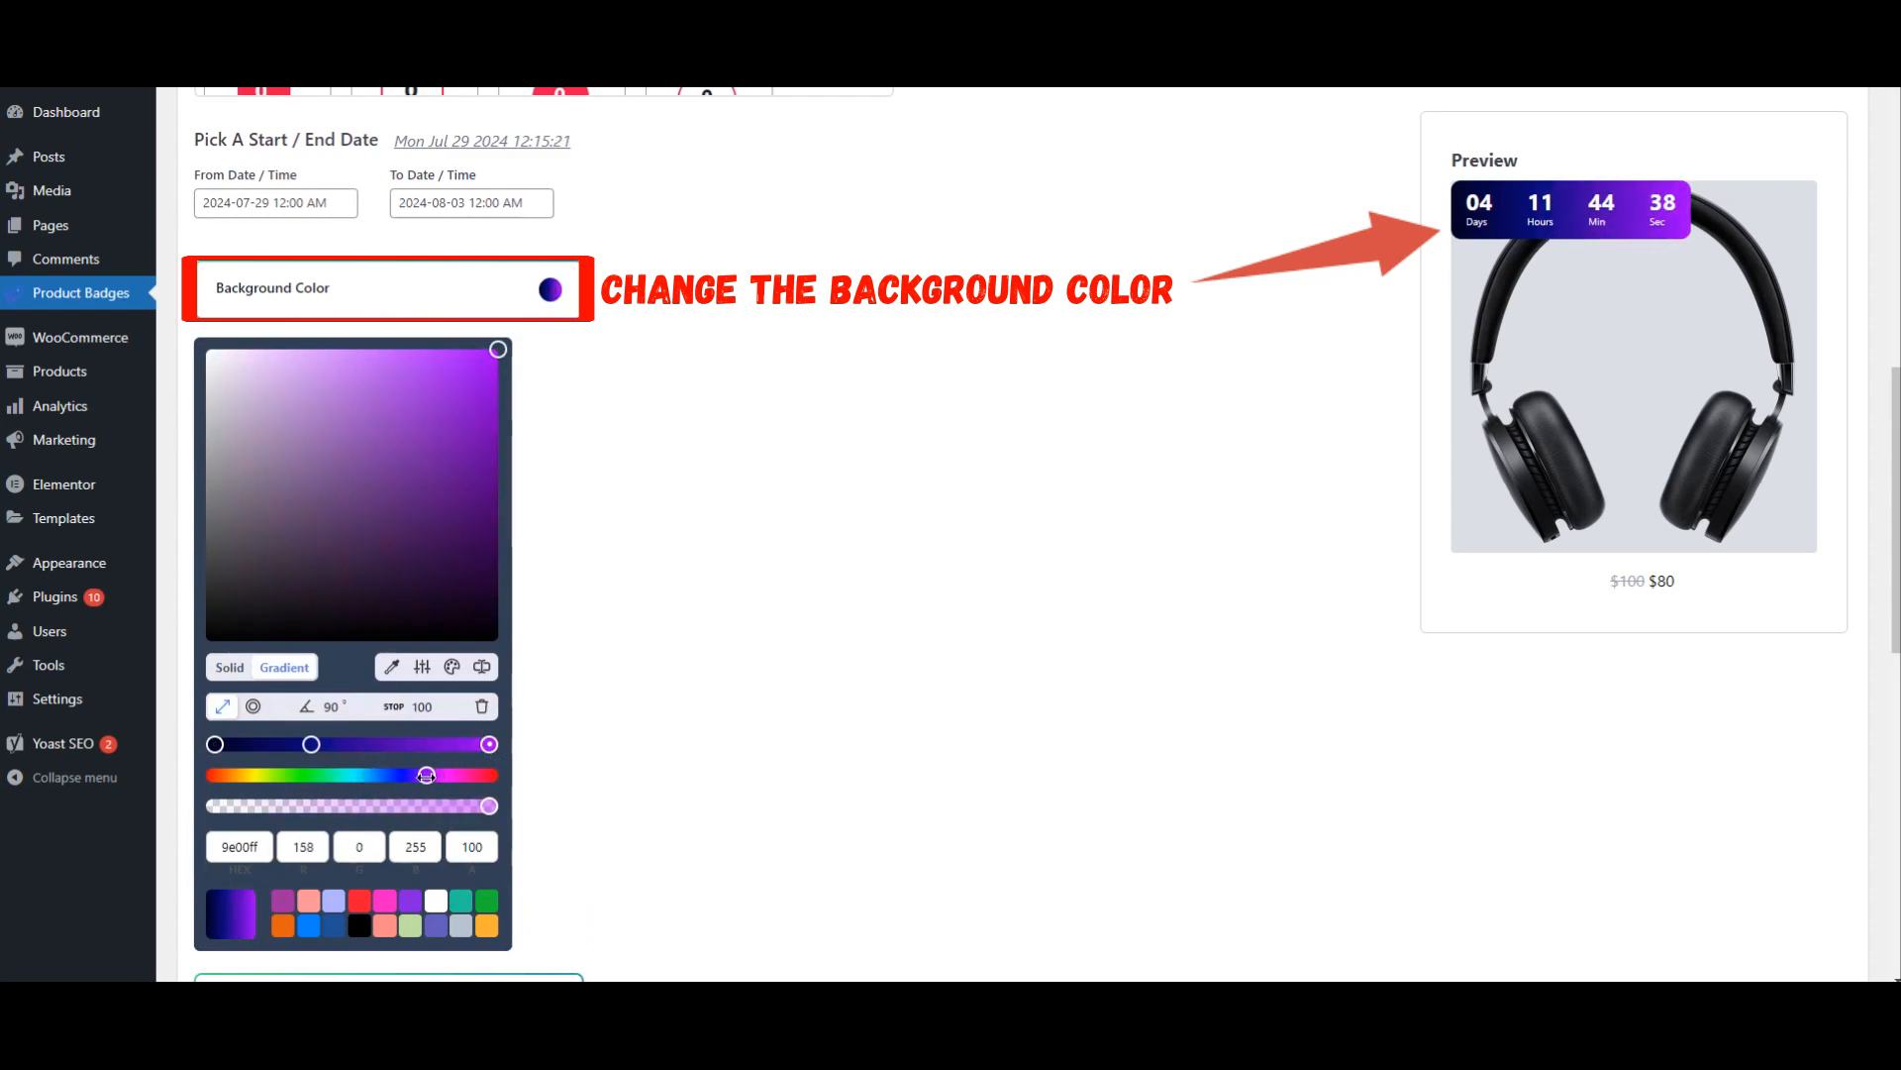
# Step: Recolor the background gradient's start stop to blue 1c1c99 and its stop at 35 to violet 4e12ce, and close the color picker
pyautogui.click(313, 745)
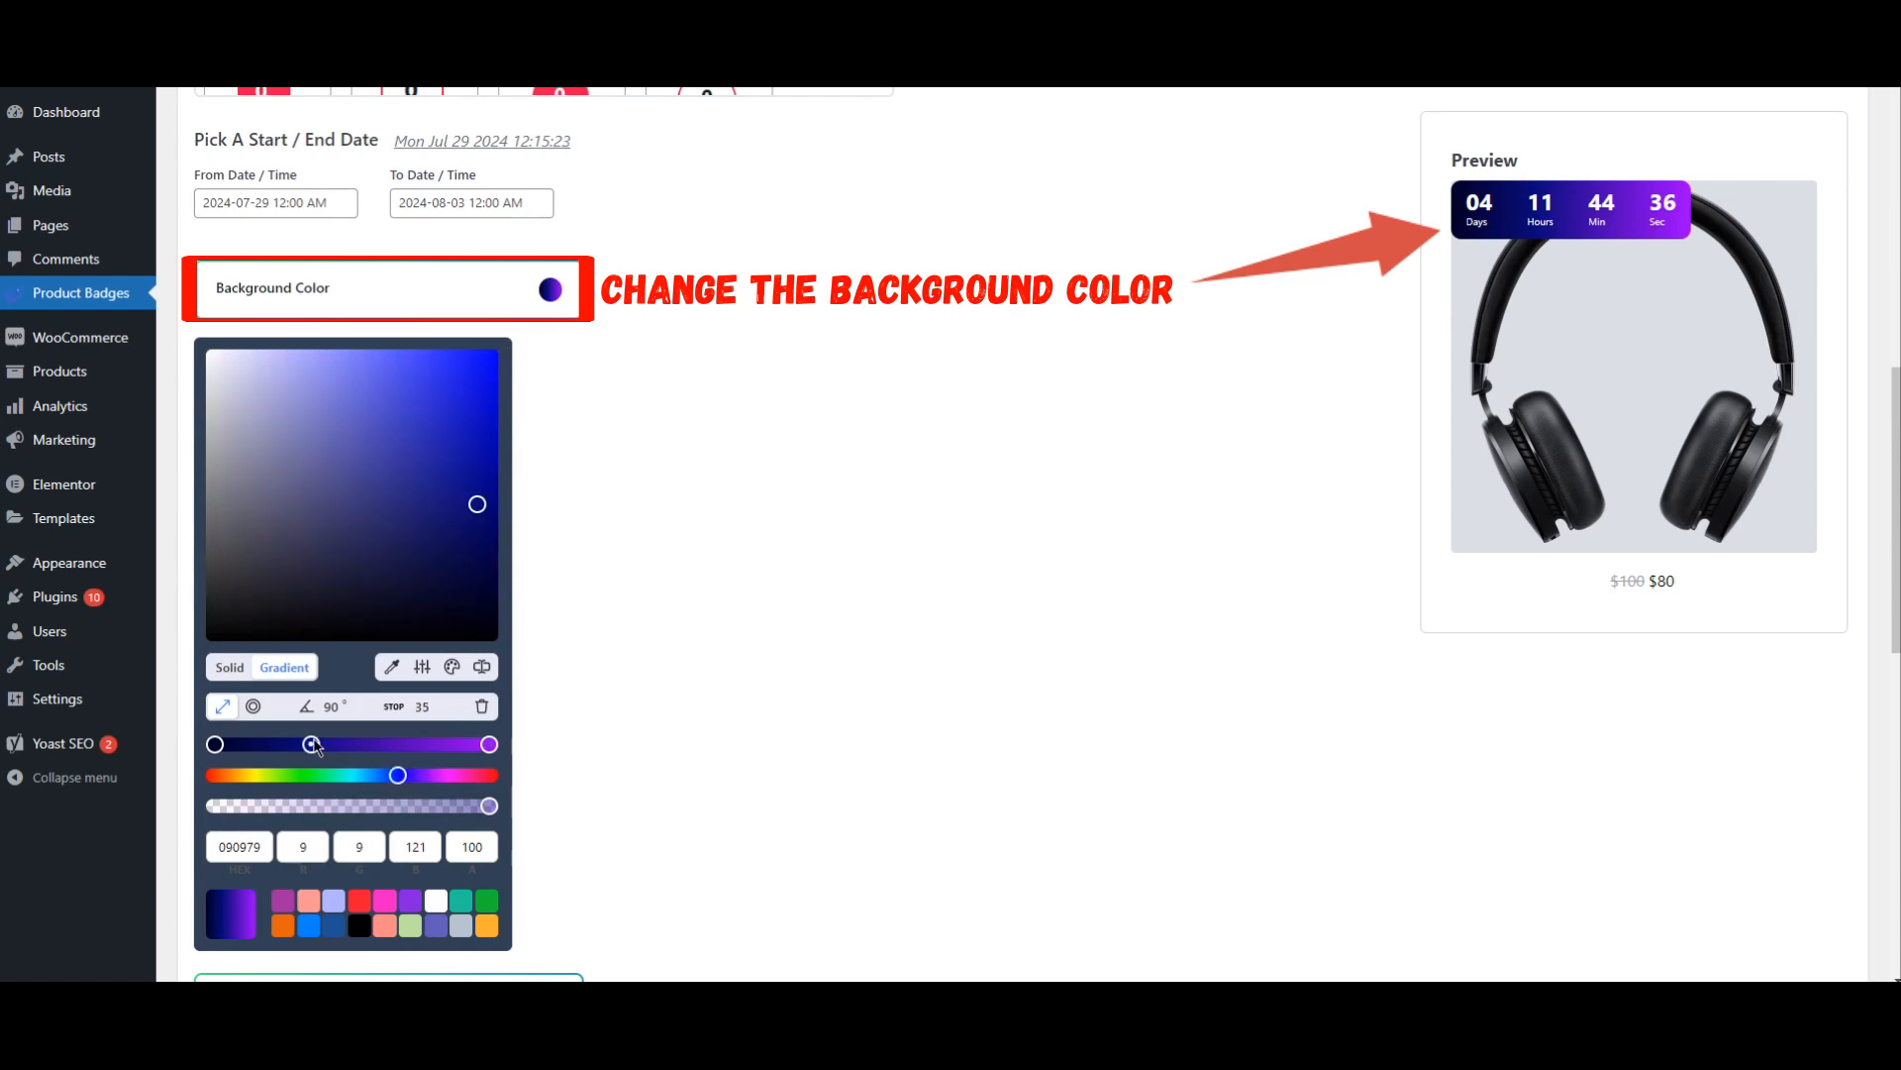
pyautogui.moveTo(399, 777); pyautogui.dragTo(418, 778)
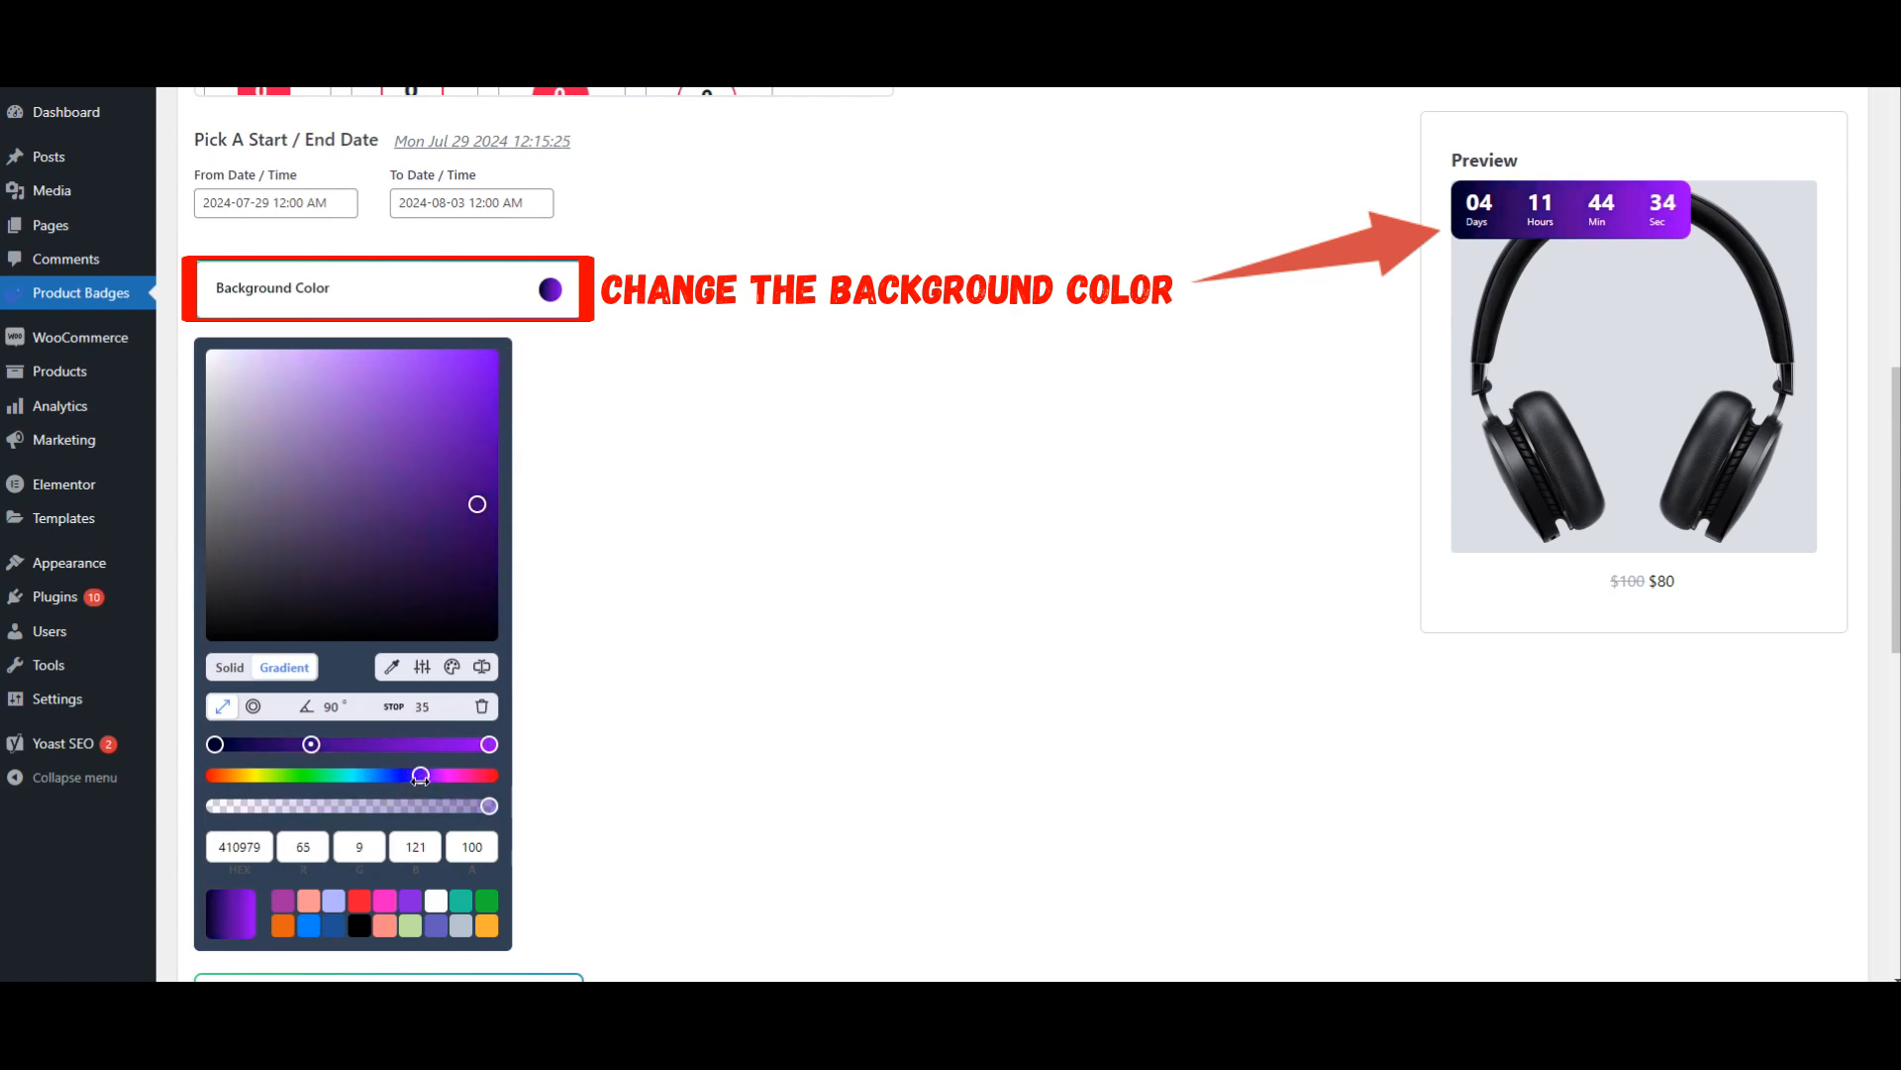
pyautogui.click(214, 745)
pyautogui.moveTo(489, 605); pyautogui.dragTo(444, 453)
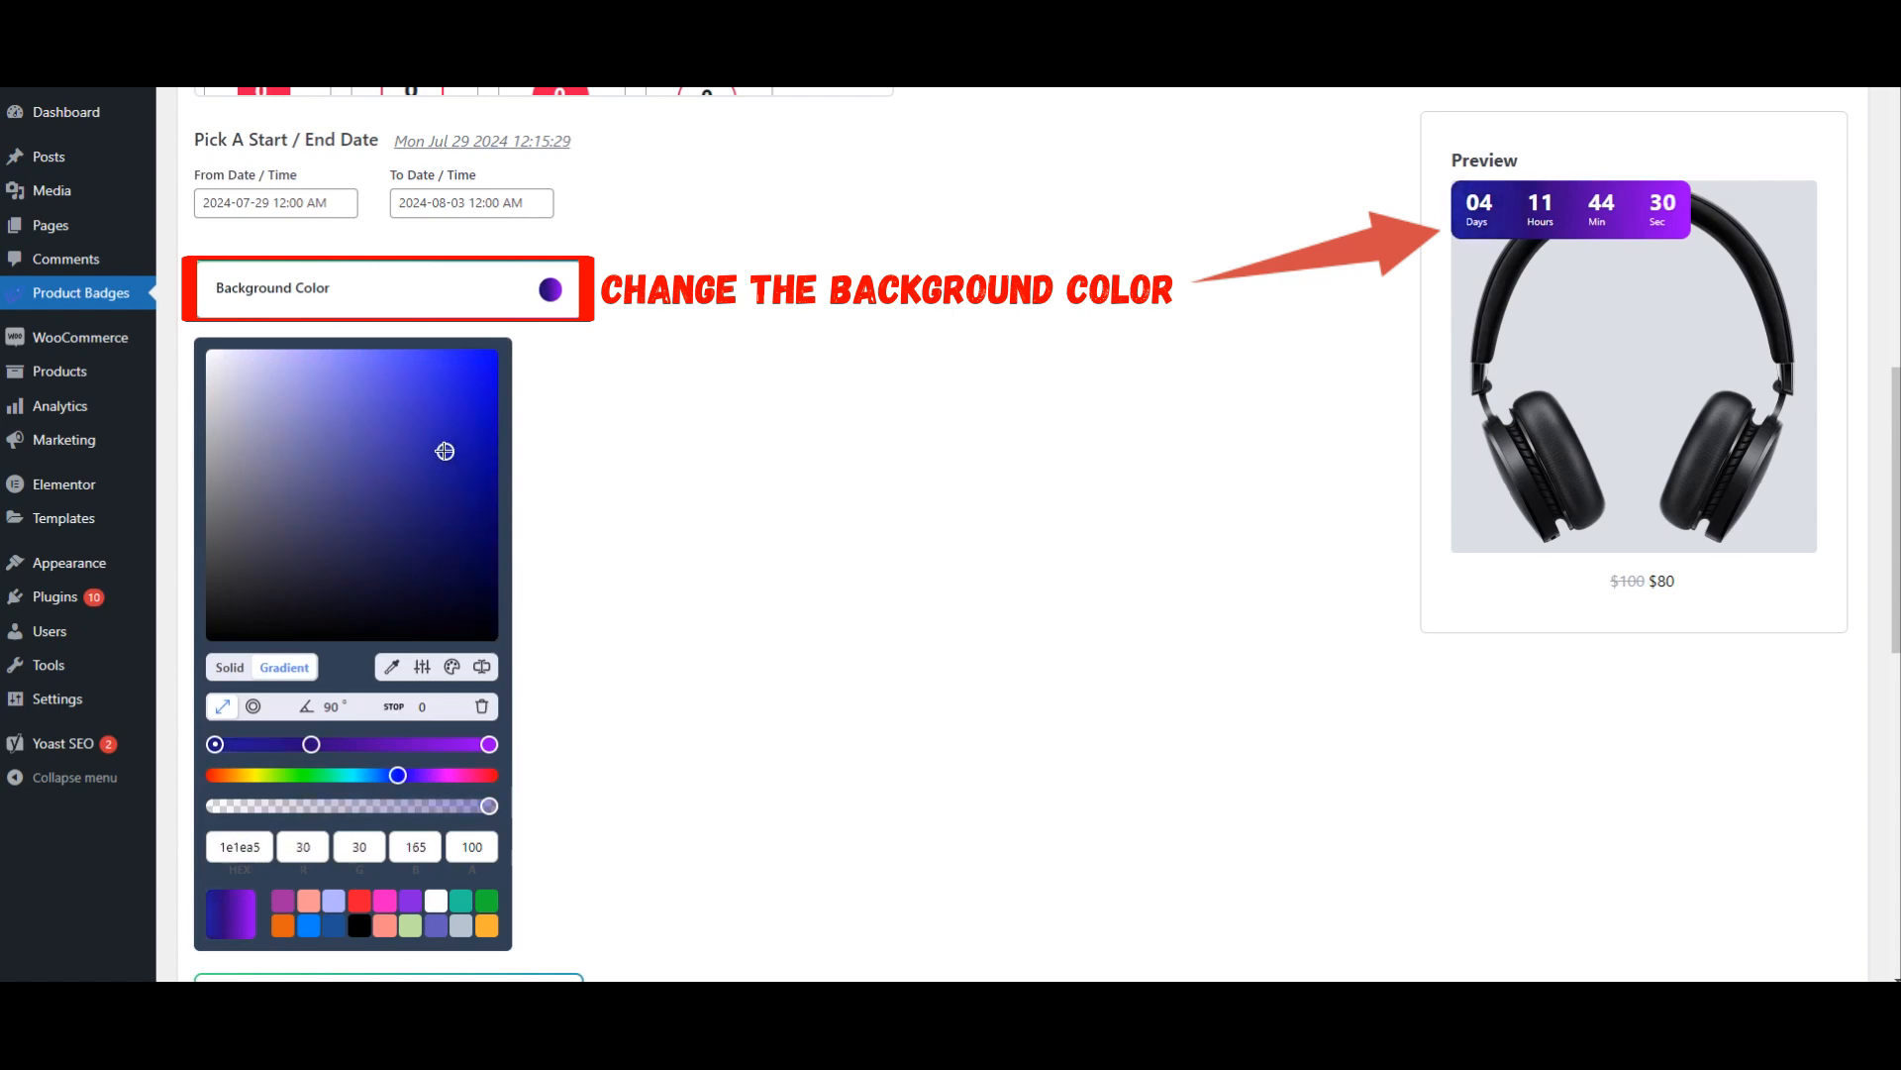
pyautogui.click(311, 747)
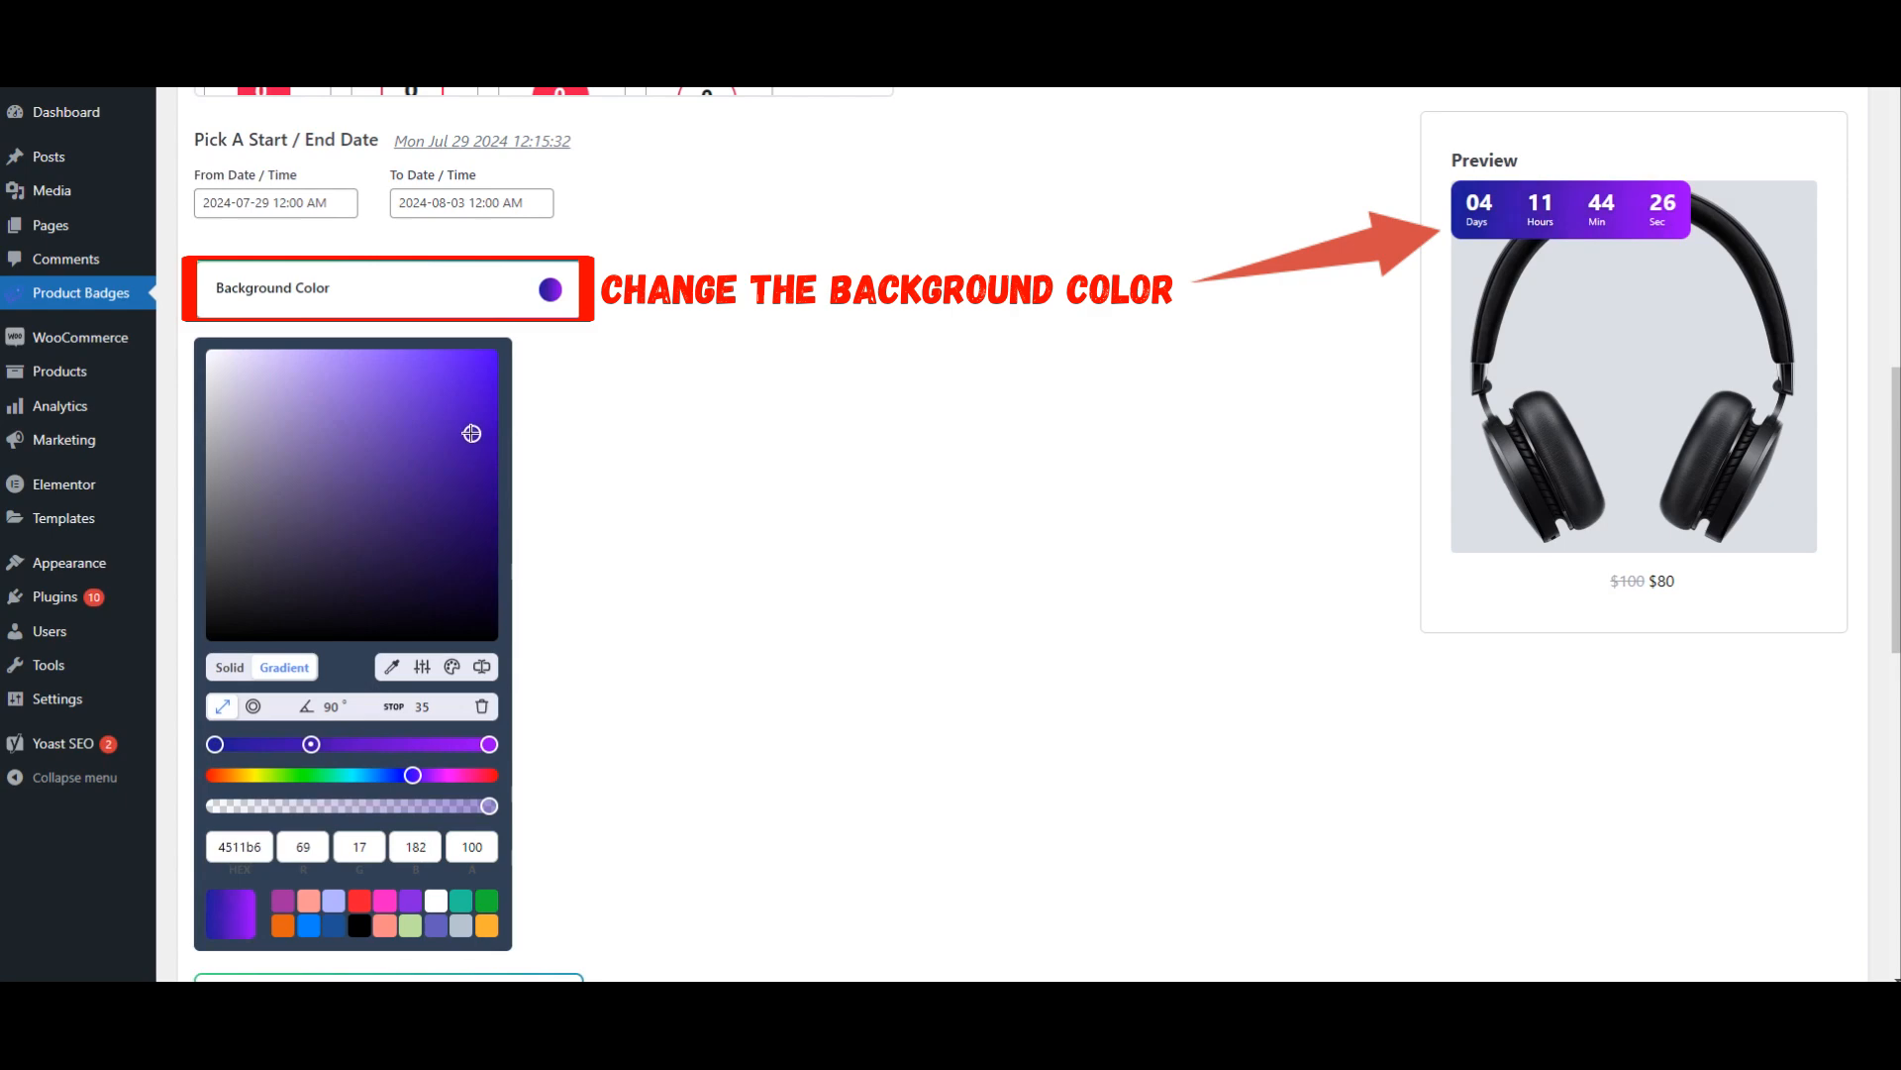
pyautogui.moveTo(472, 433); pyautogui.dragTo(472, 406)
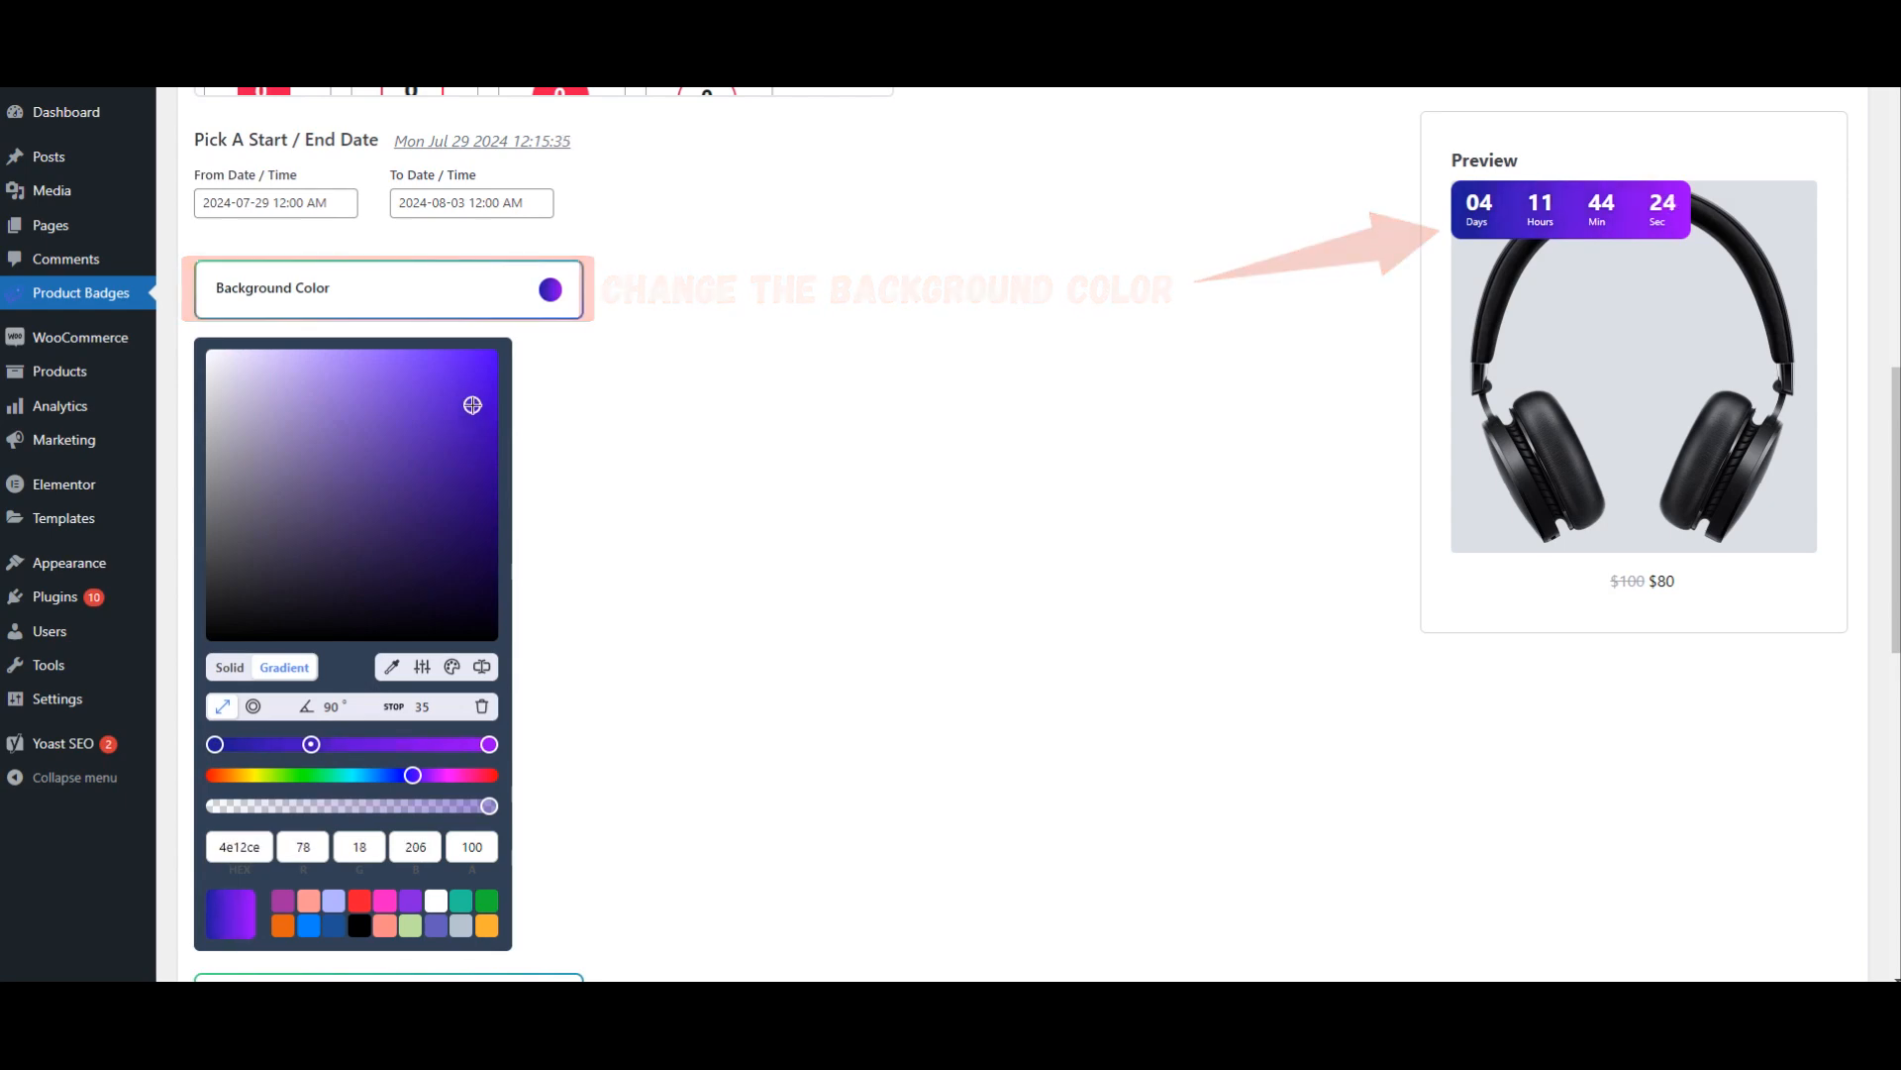
pyautogui.click(1028, 459)
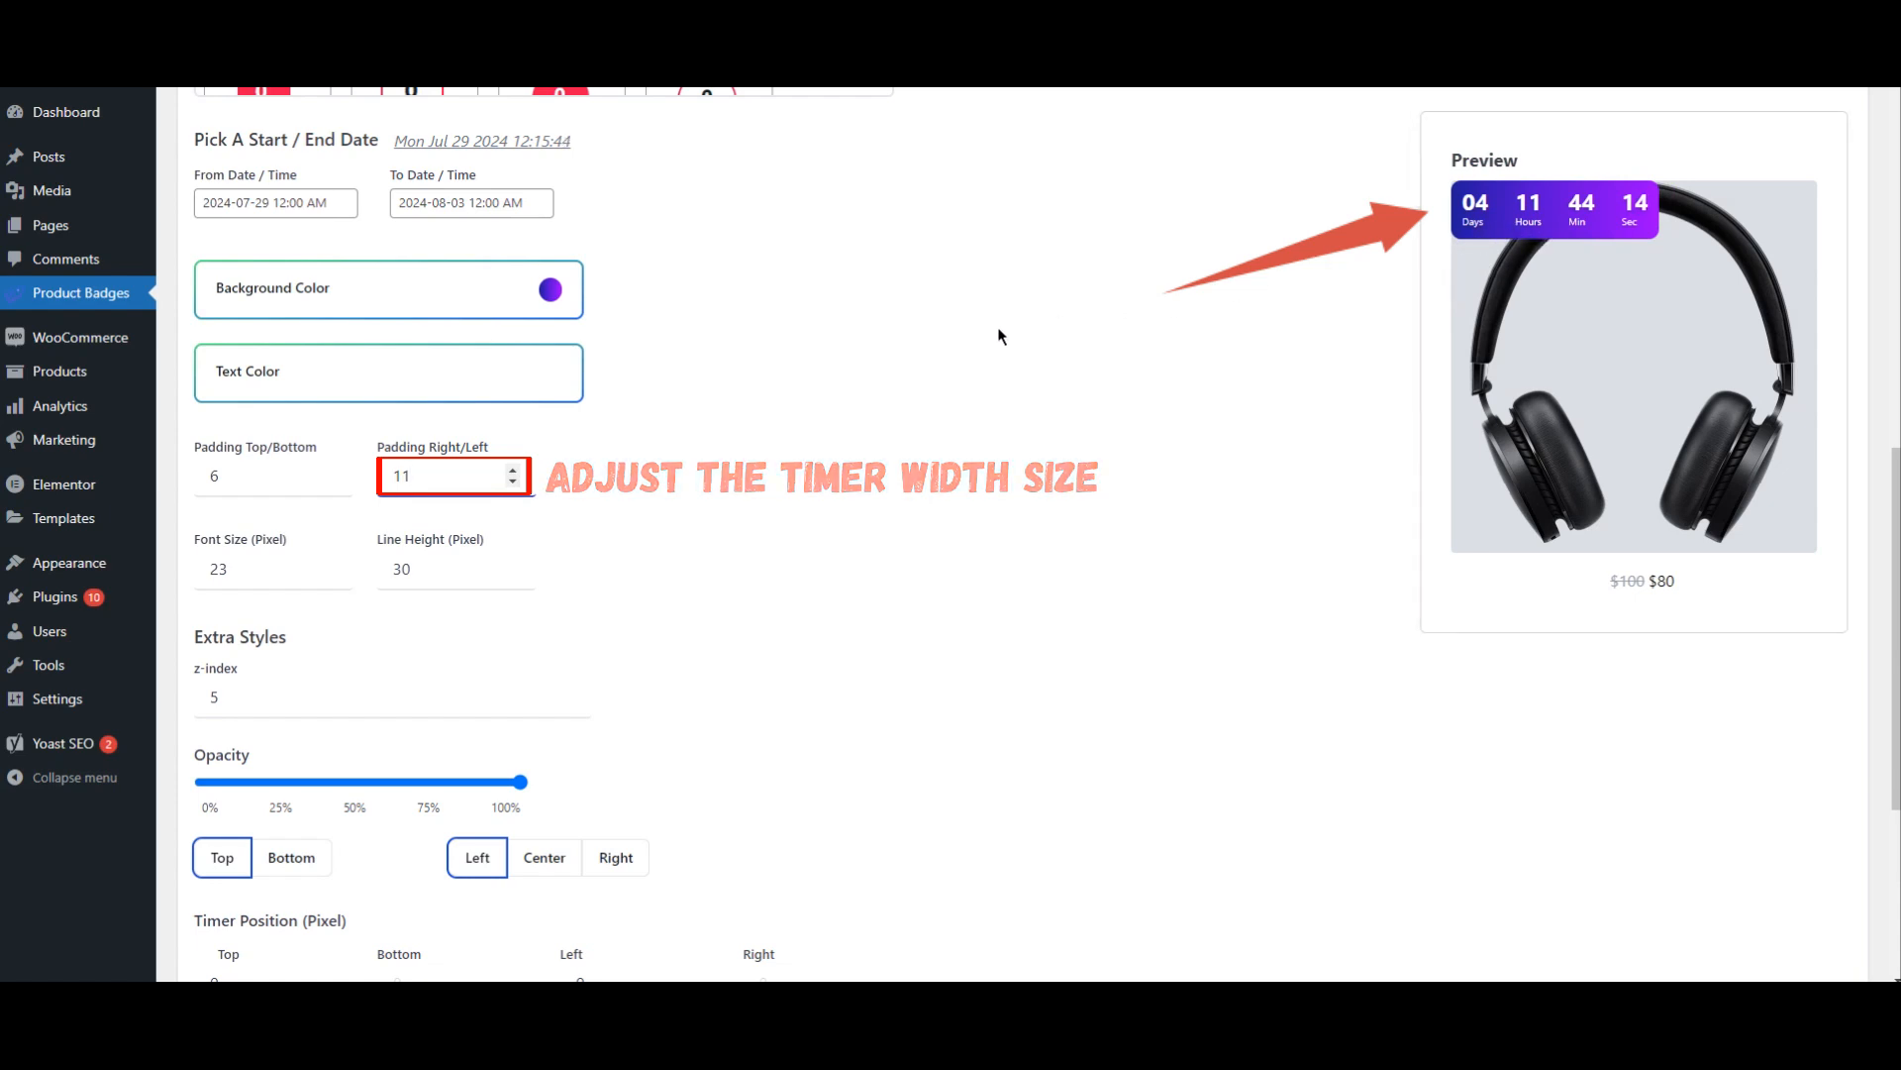
# Step: Try the Right, Center and Bottom placements for the timer on the image, then restore Top and Left
pyautogui.scroll(-3, 827, 384)
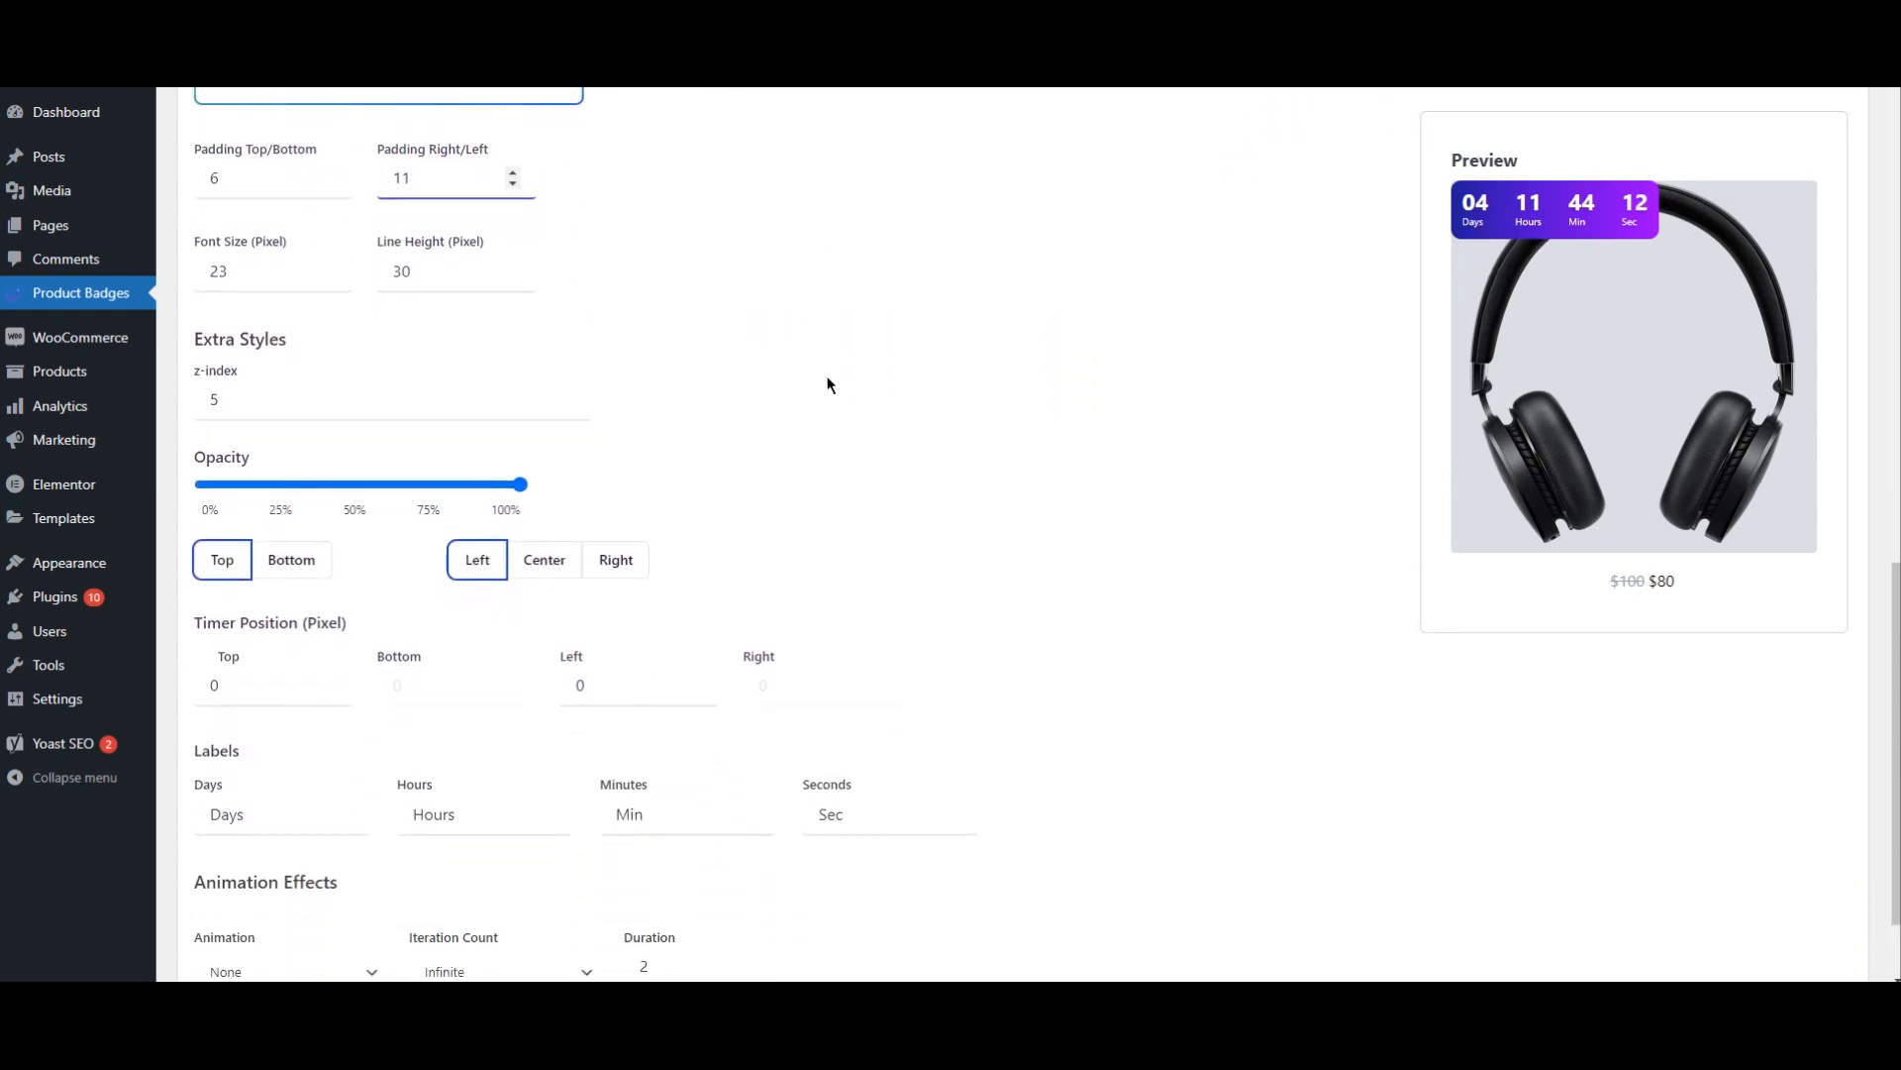
pyautogui.scroll(-1, 828, 386)
pyautogui.click(618, 462)
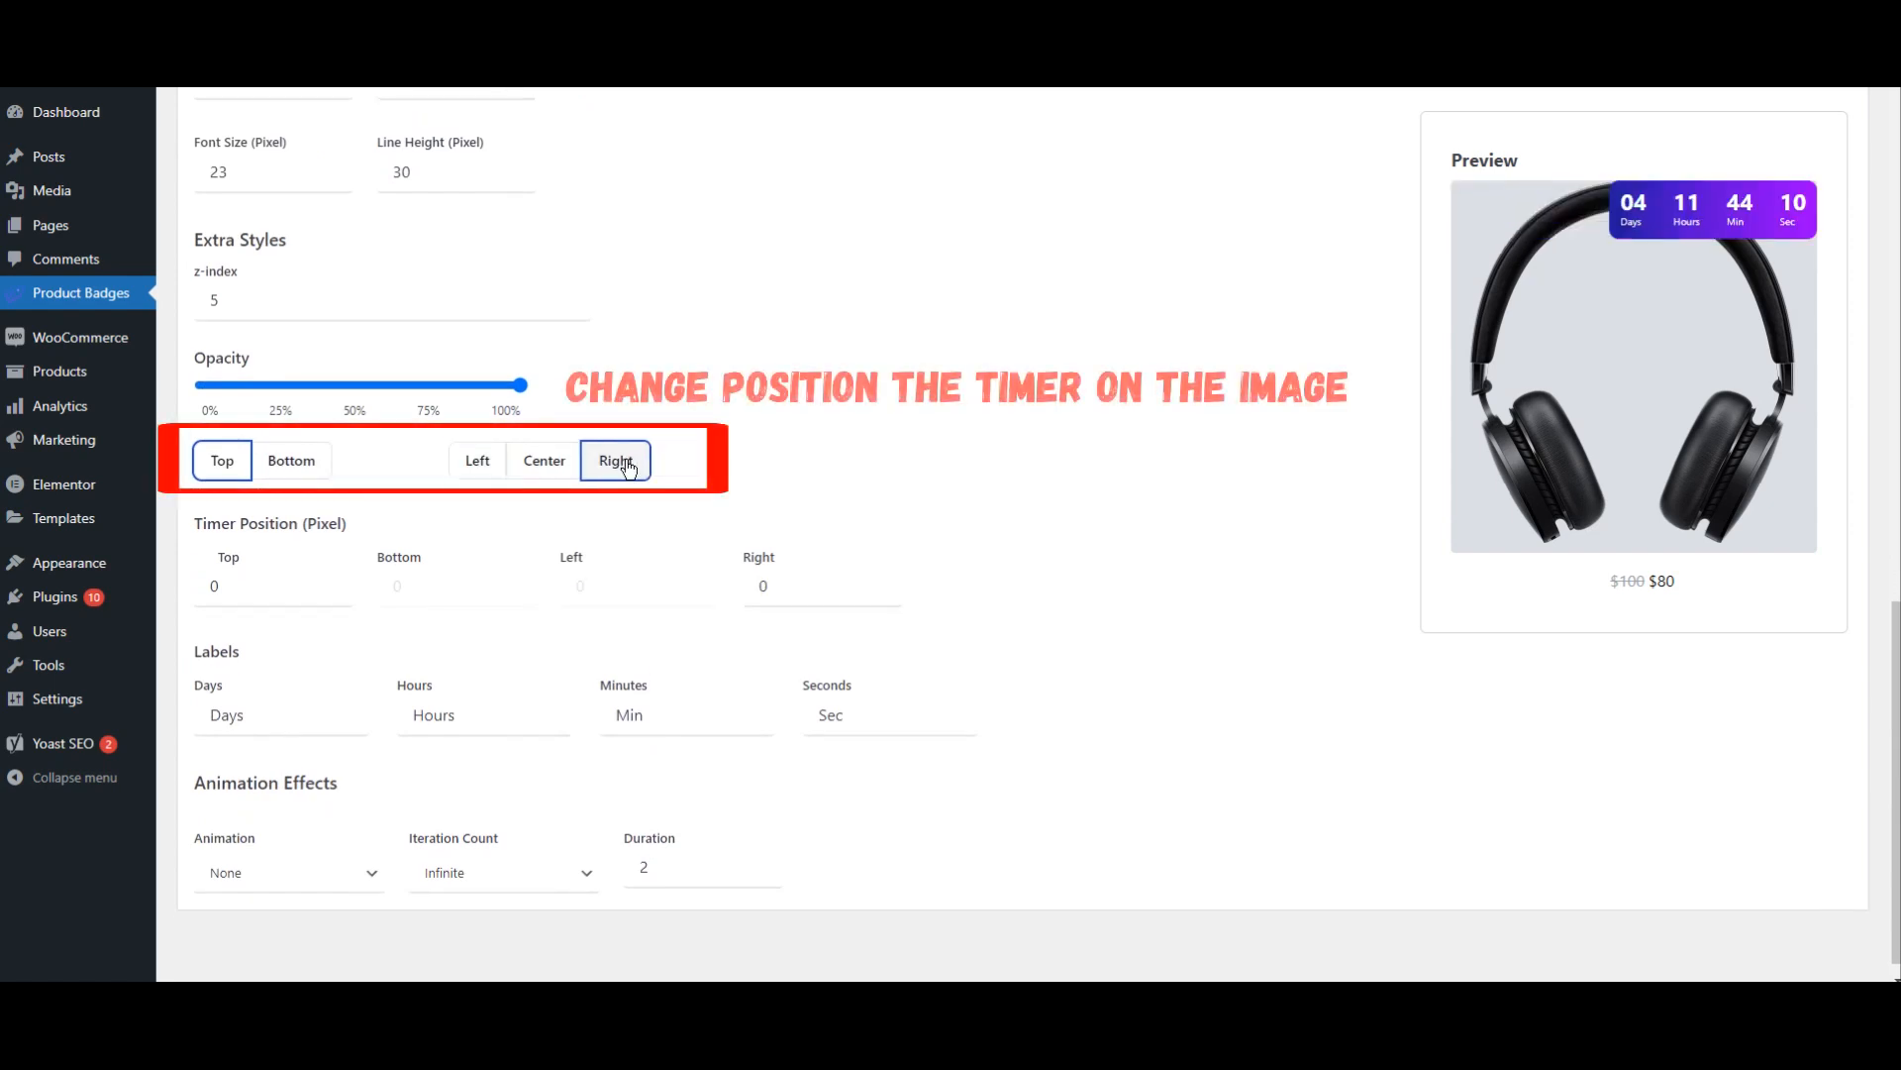
pyautogui.click(544, 466)
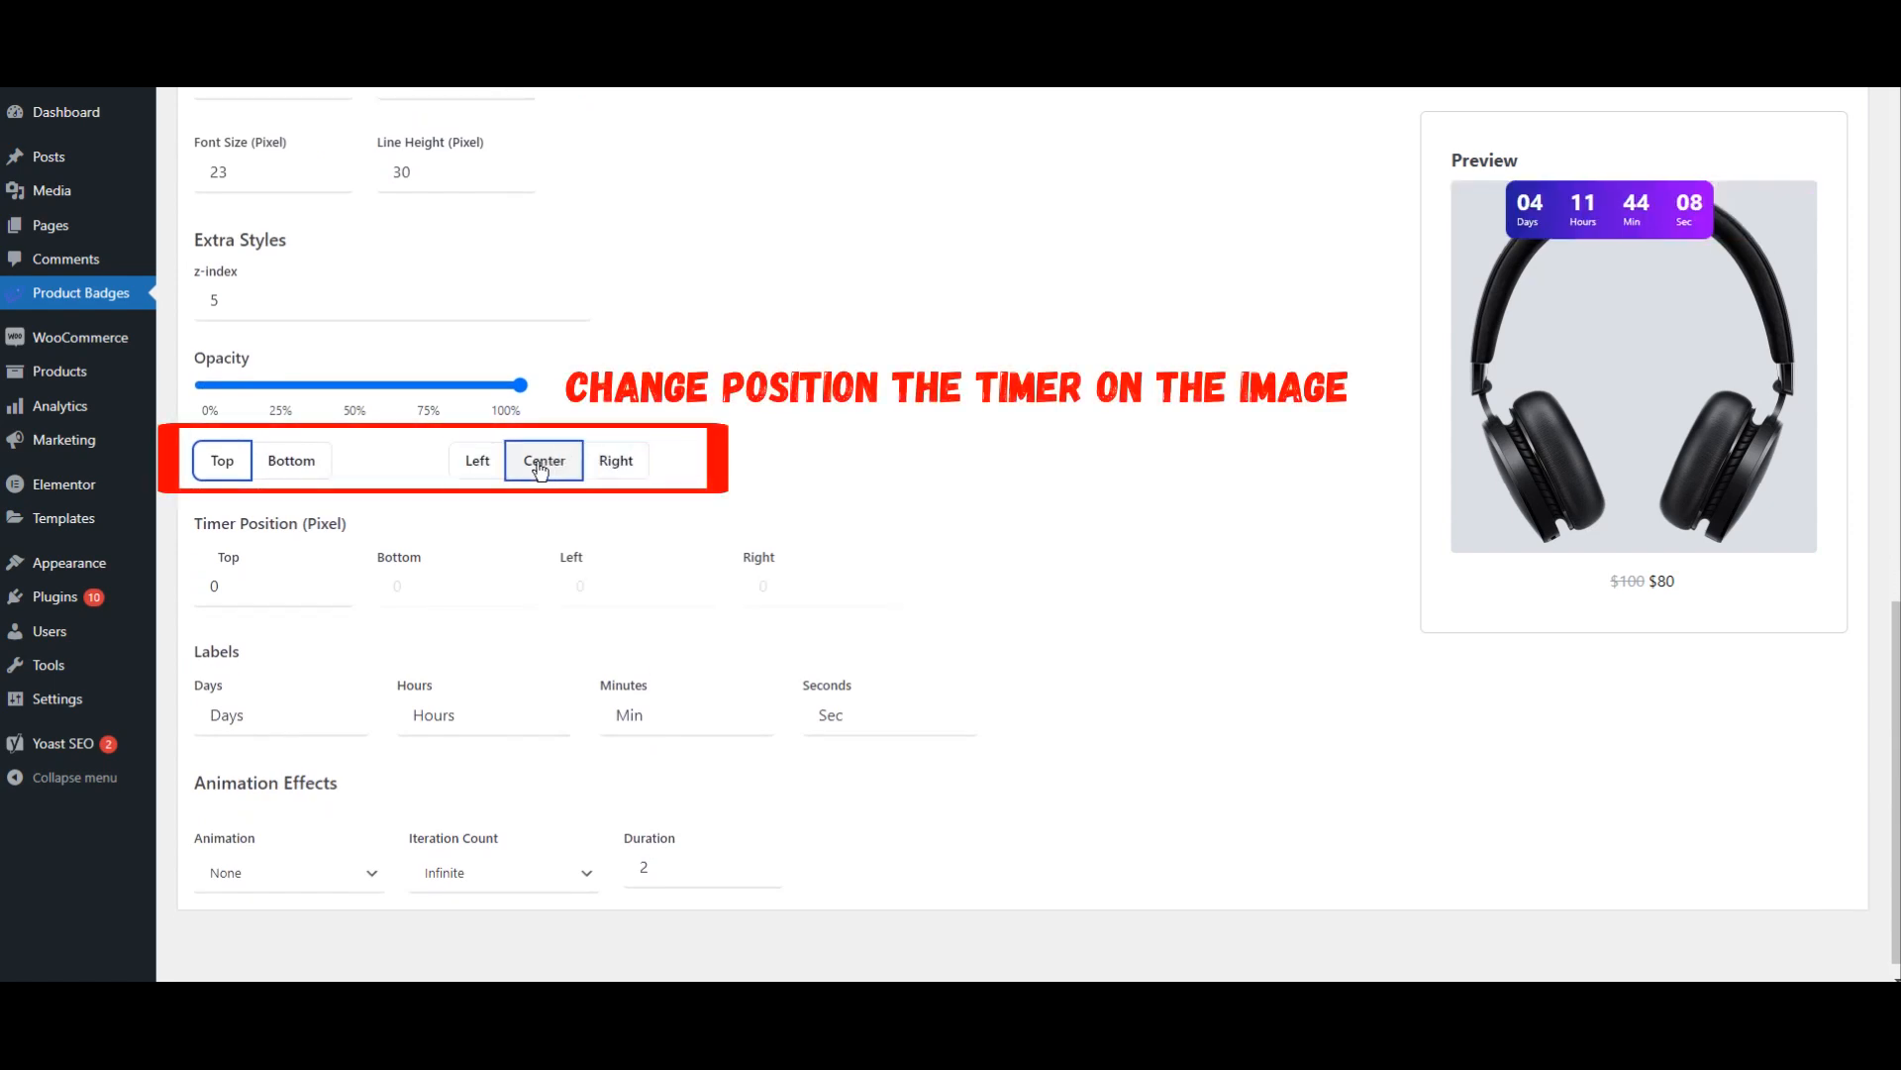
pyautogui.click(470, 473)
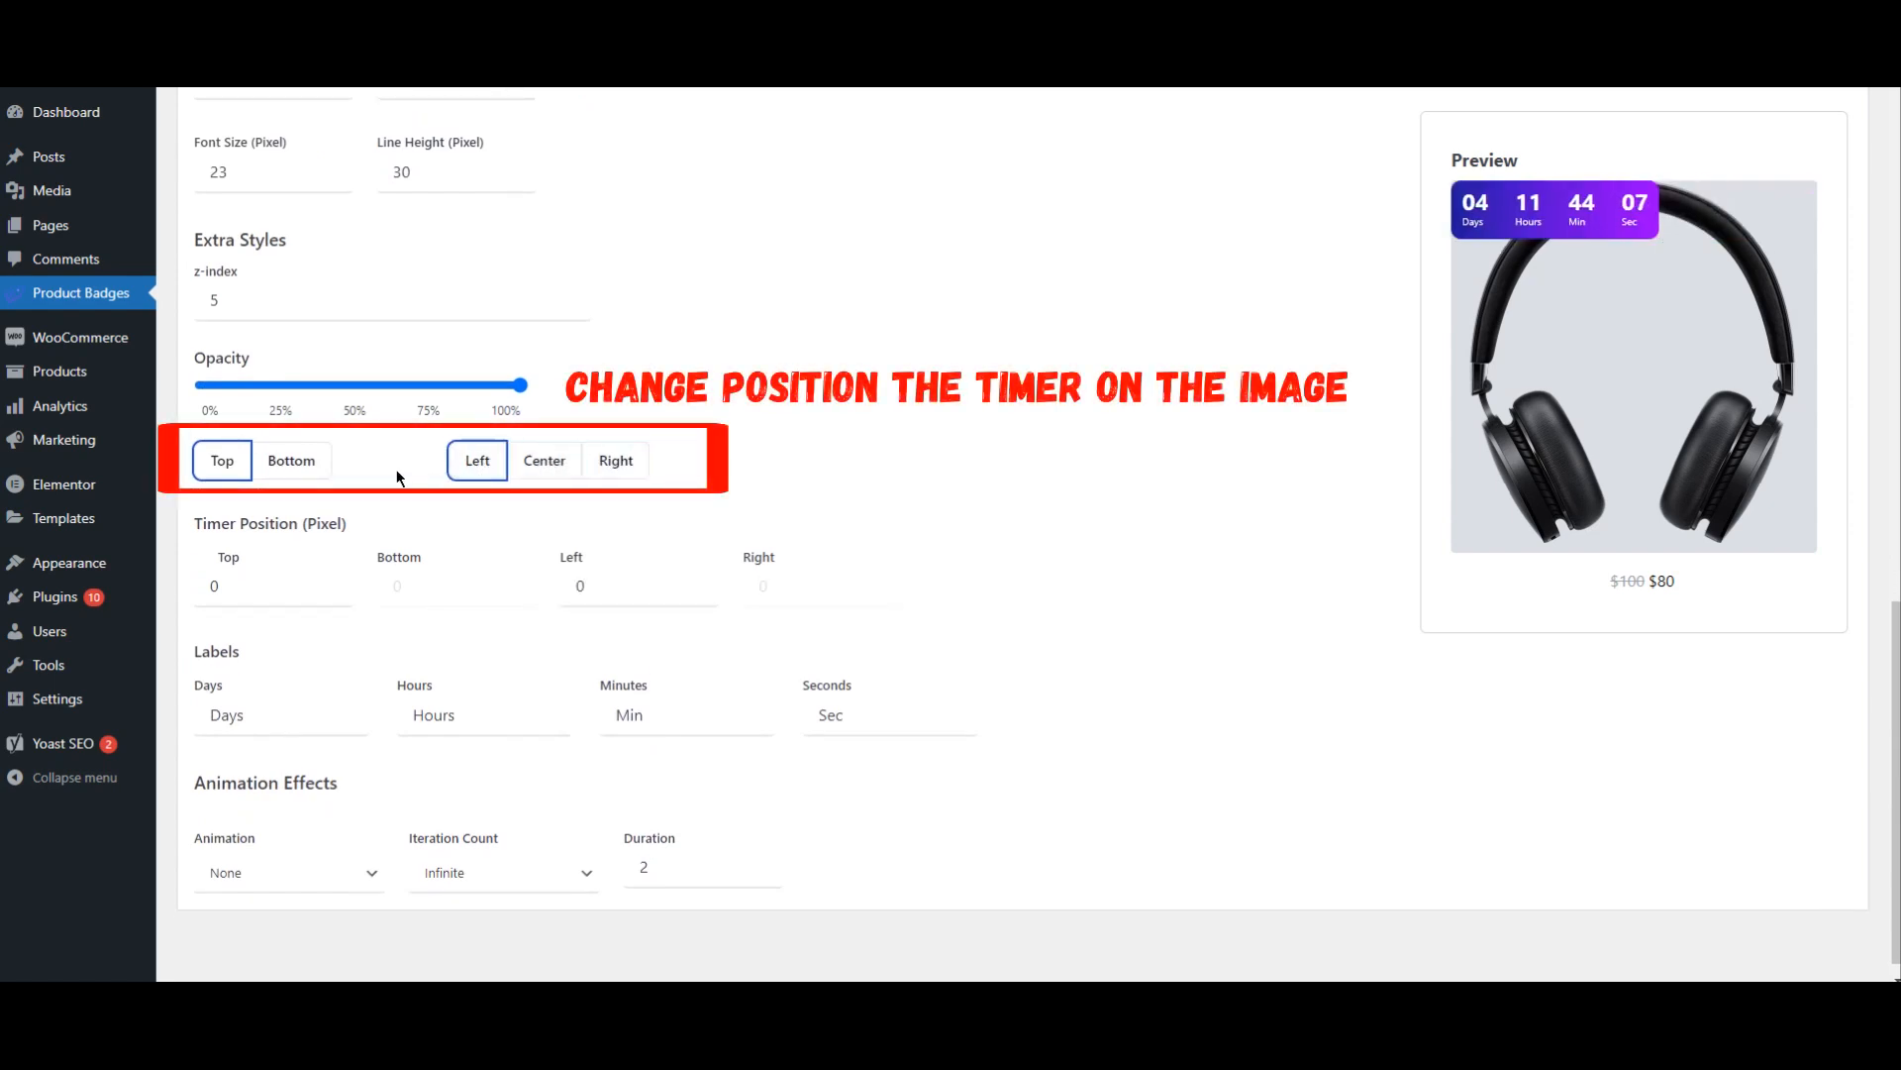
pyautogui.click(297, 479)
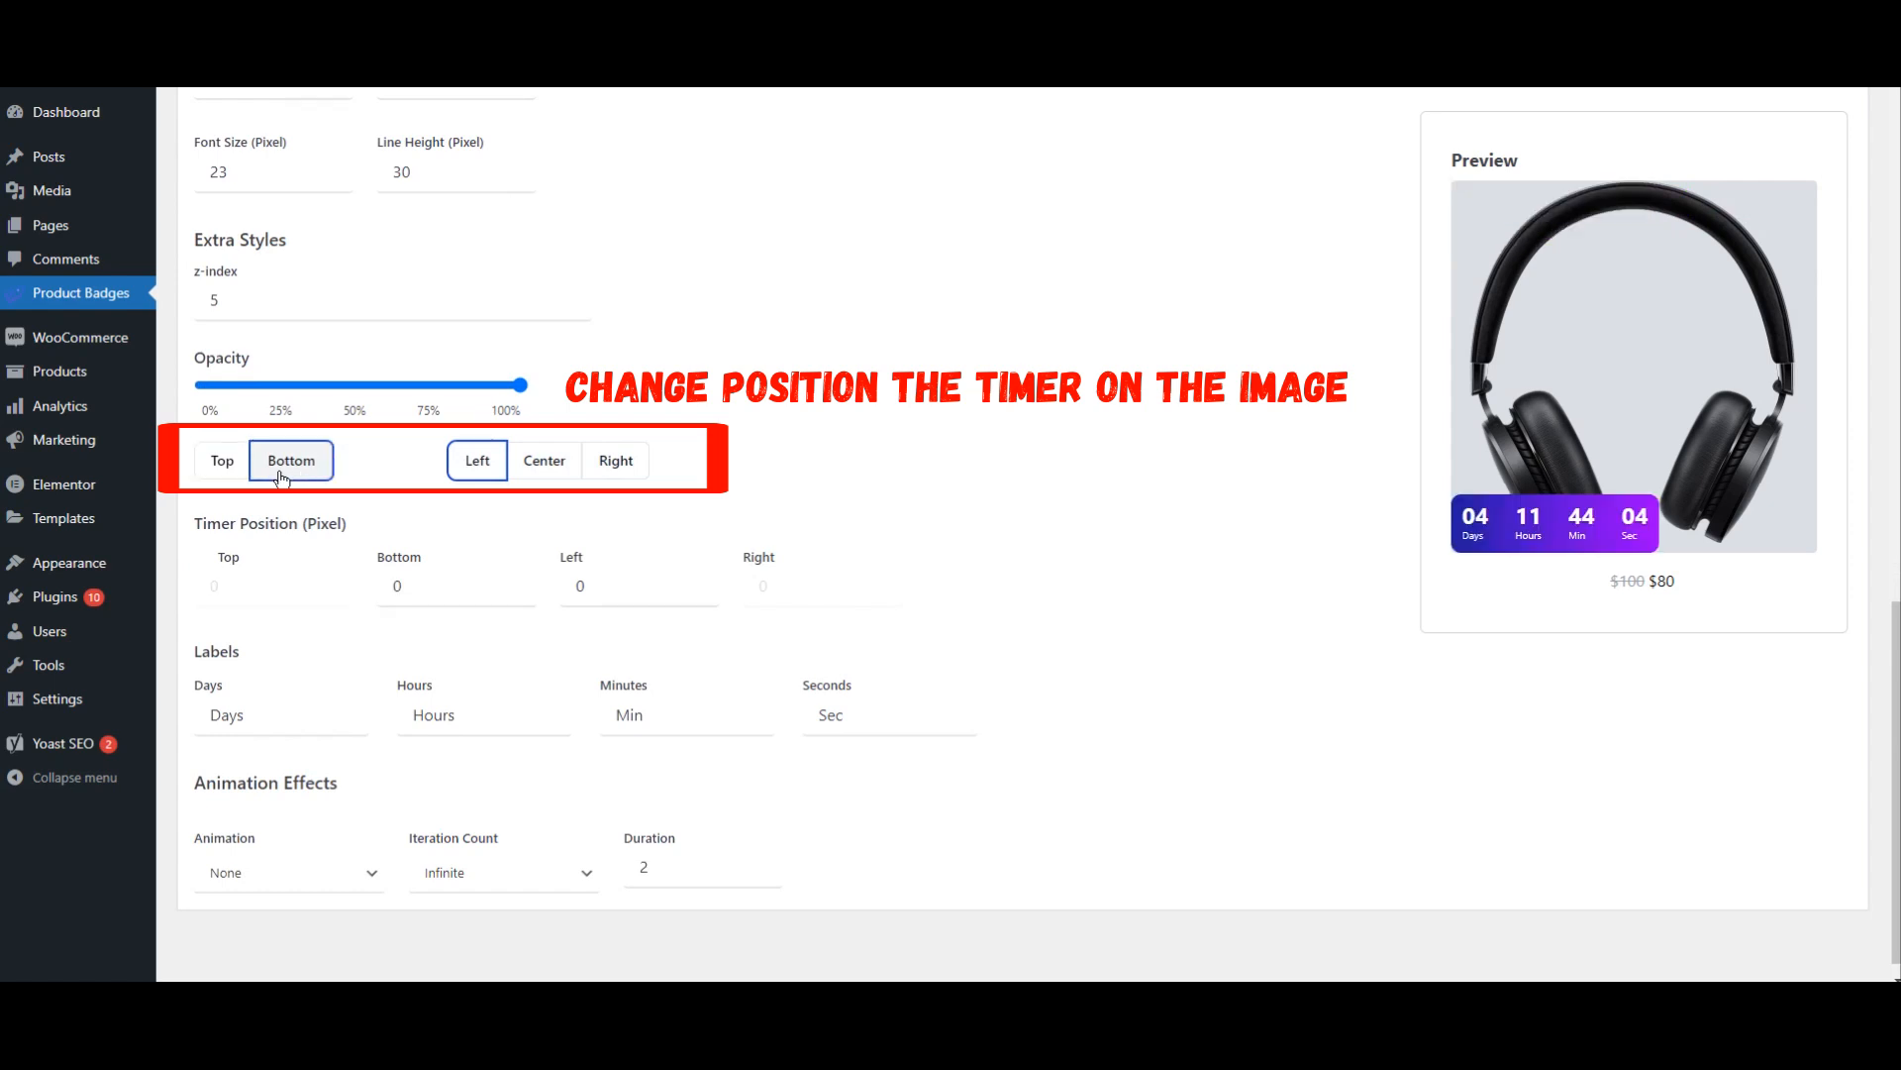
pyautogui.click(224, 481)
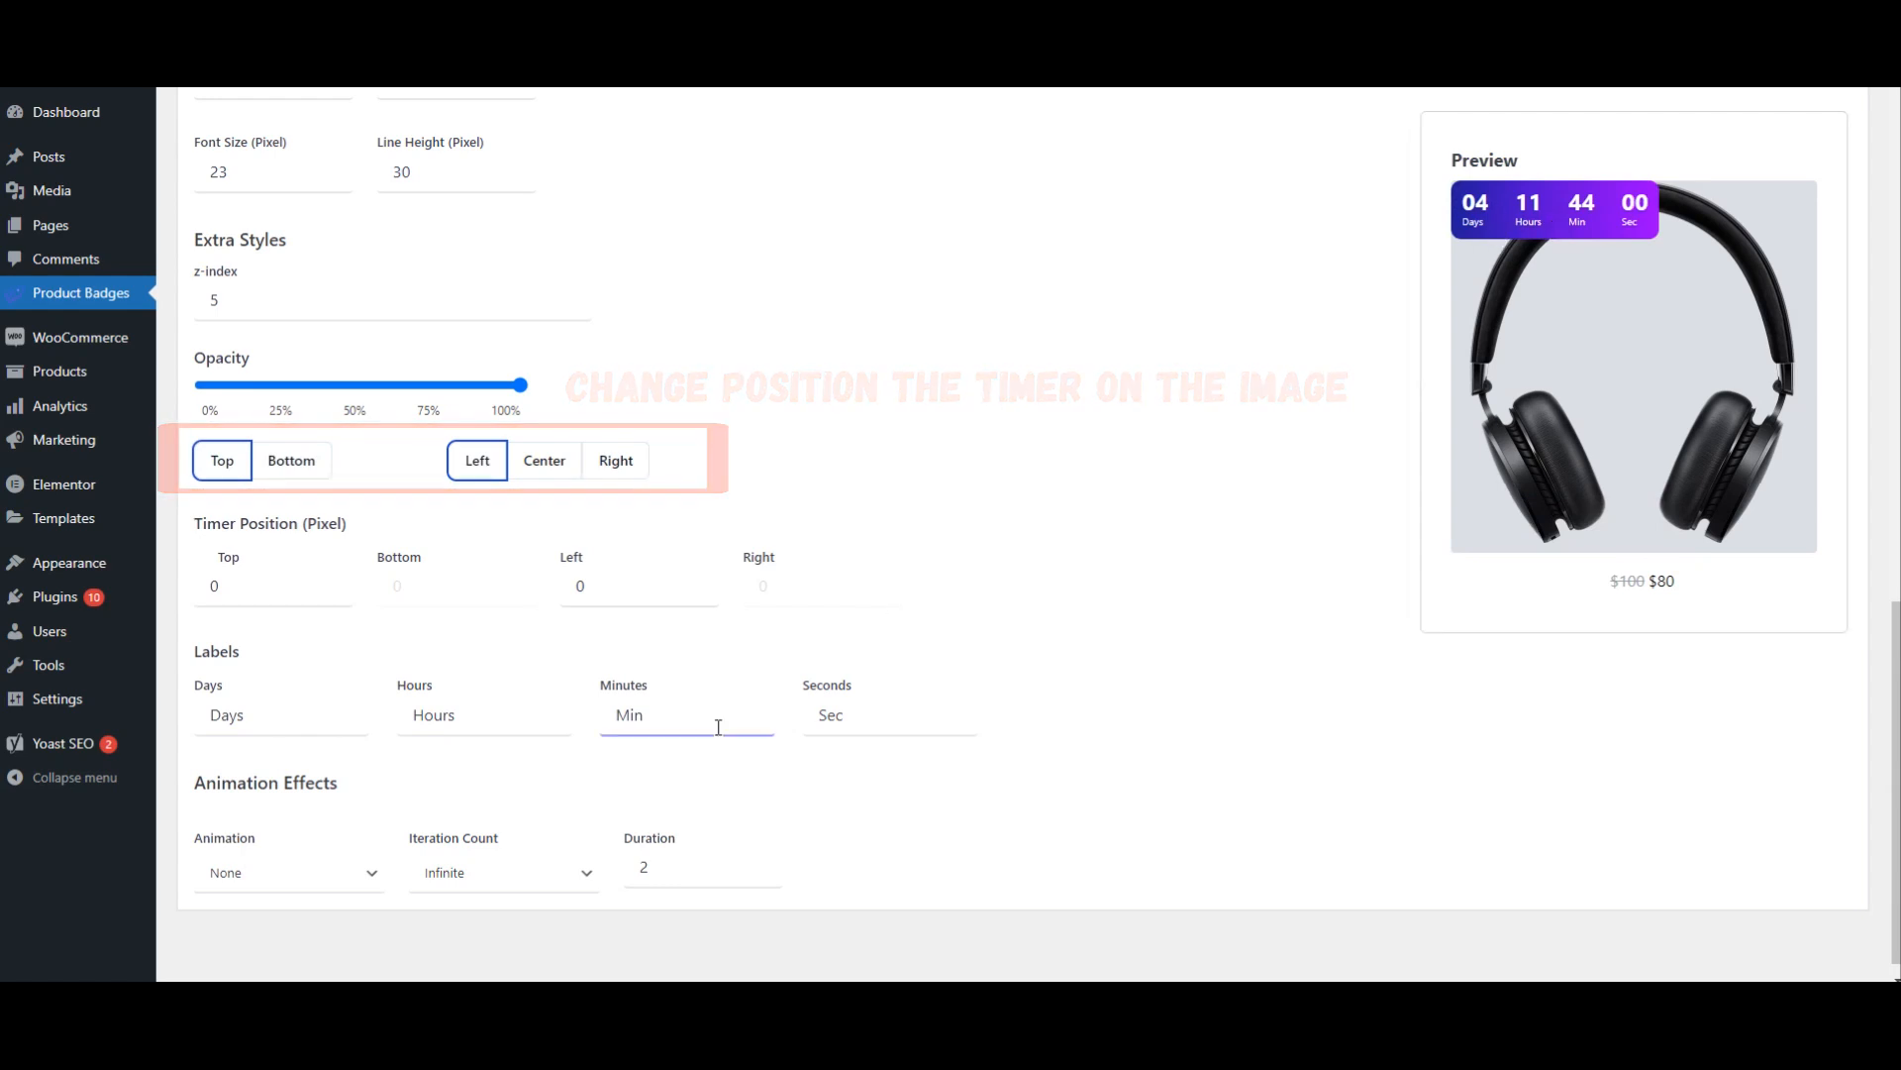
# Step: Apply the Flicker animation to the timer, try a longer duration, and set the duration to 2
pyautogui.click(287, 873)
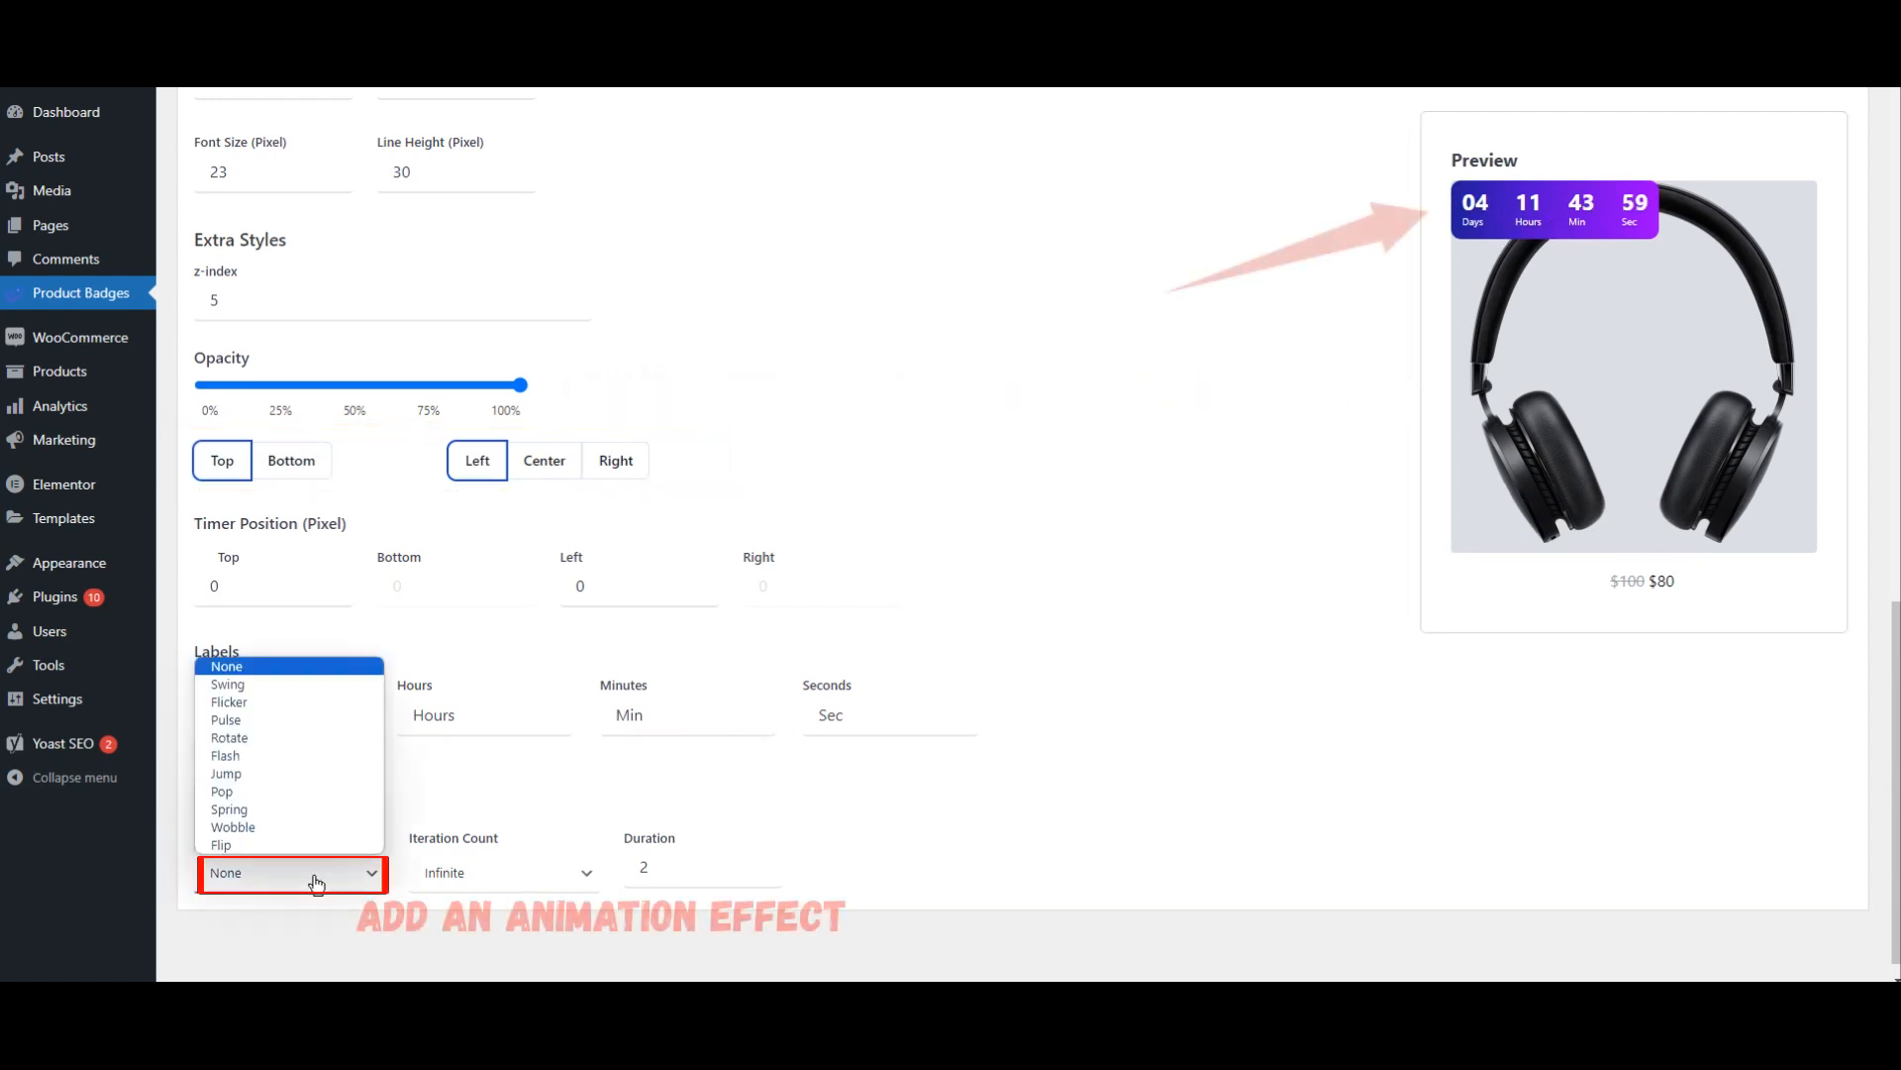
pyautogui.click(253, 703)
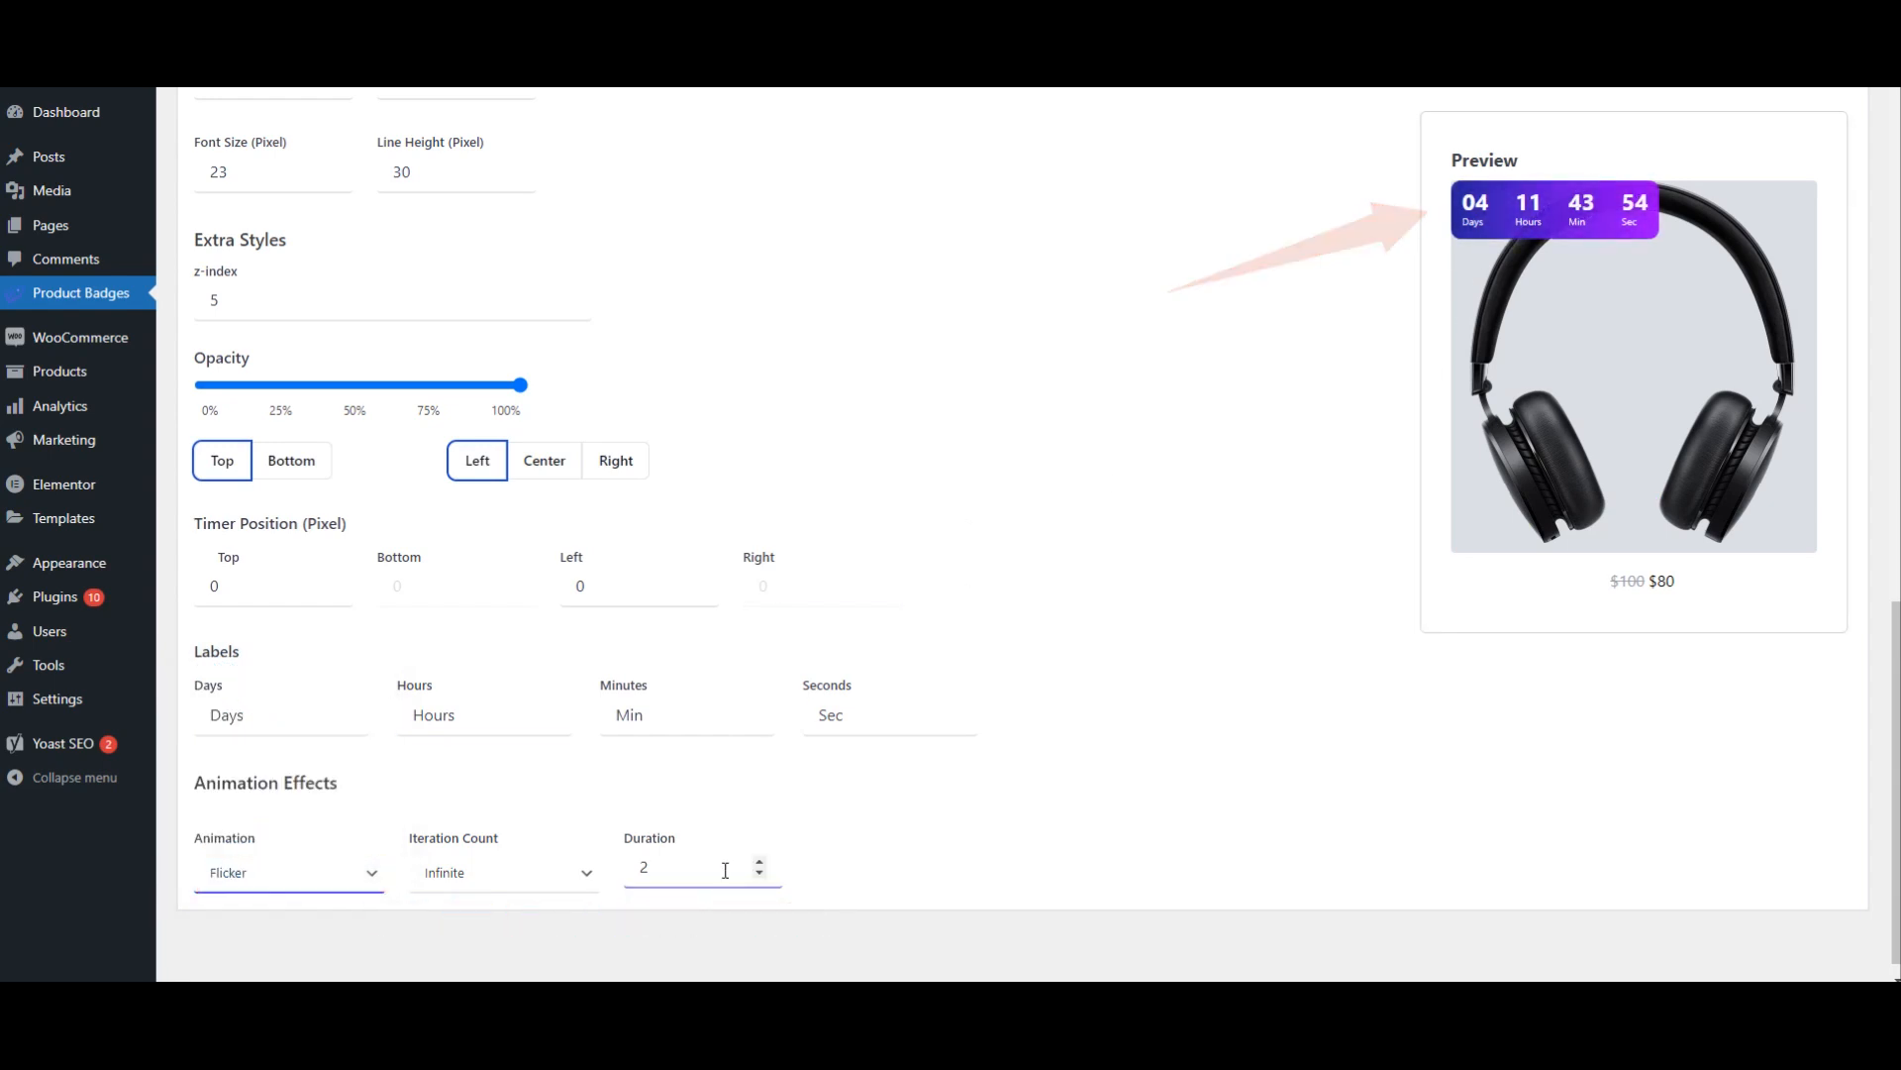
pyautogui.click(759, 863)
pyautogui.click(759, 862)
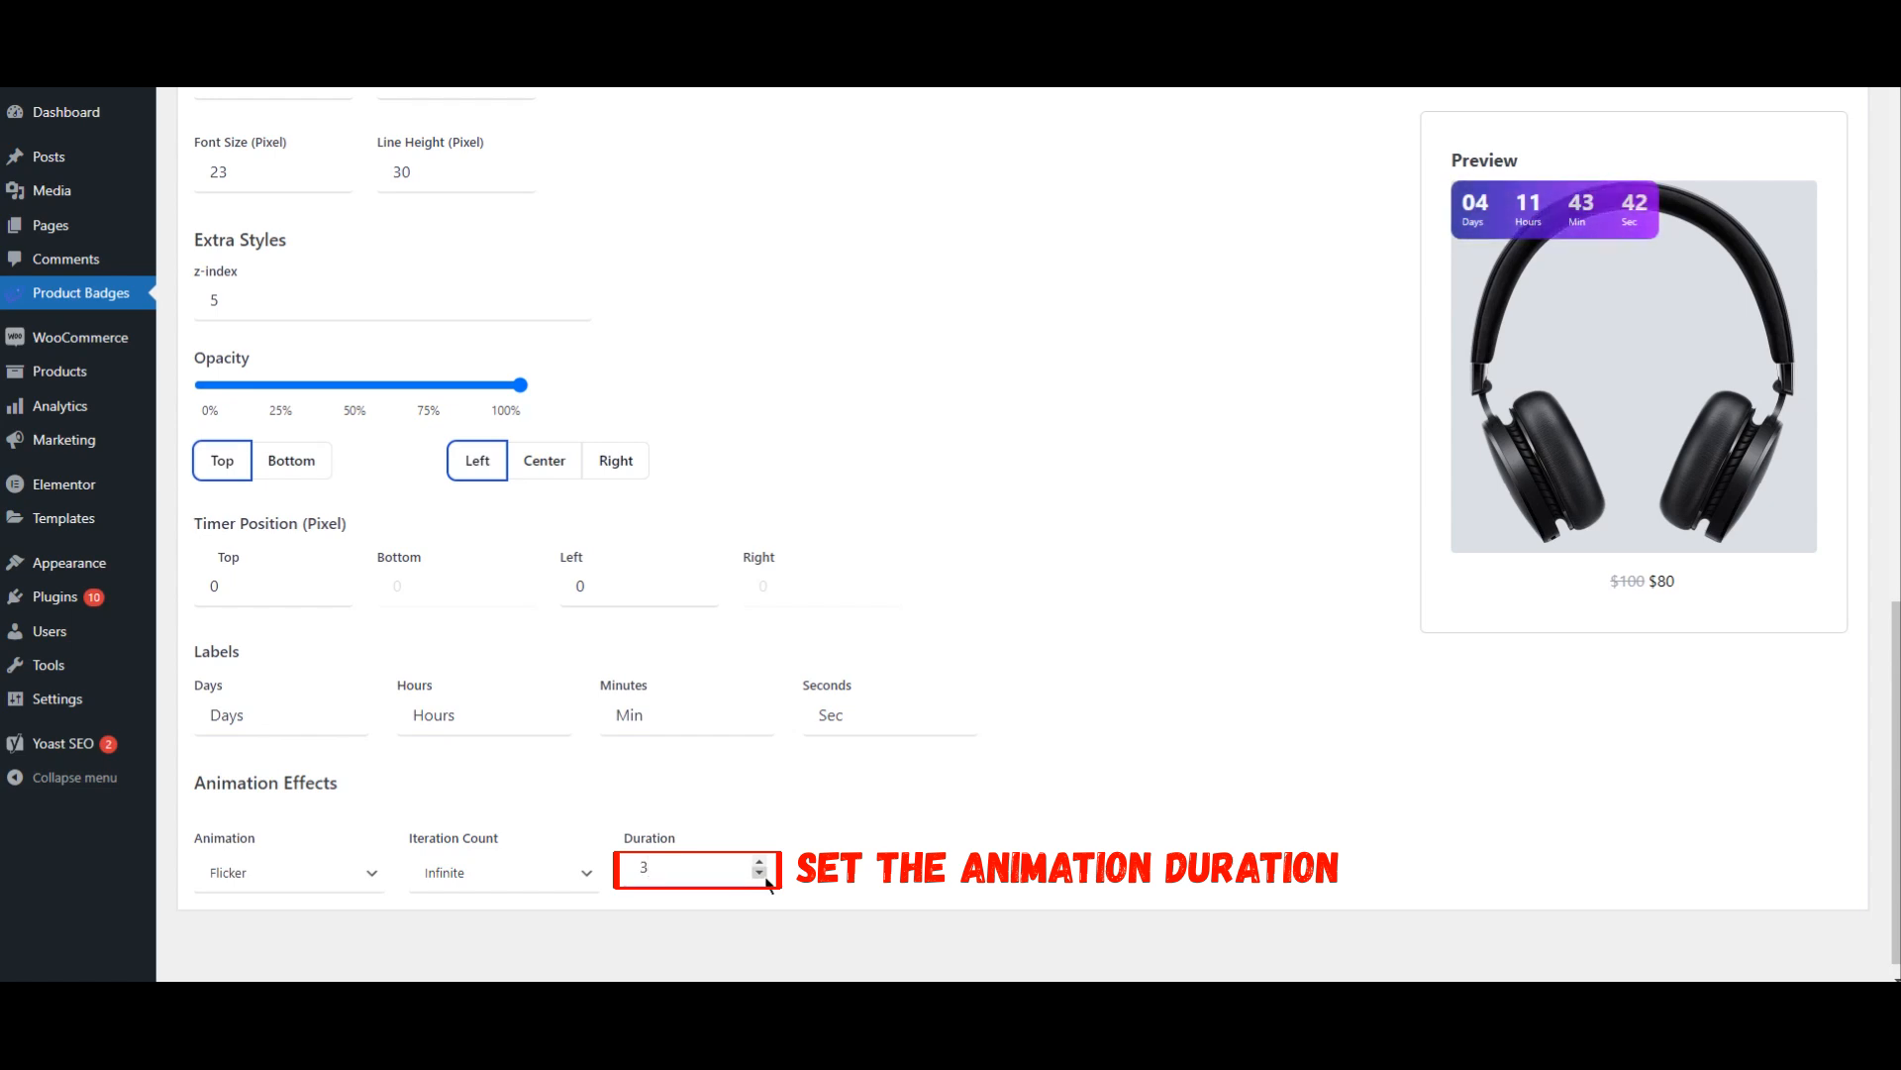
pyautogui.click(760, 876)
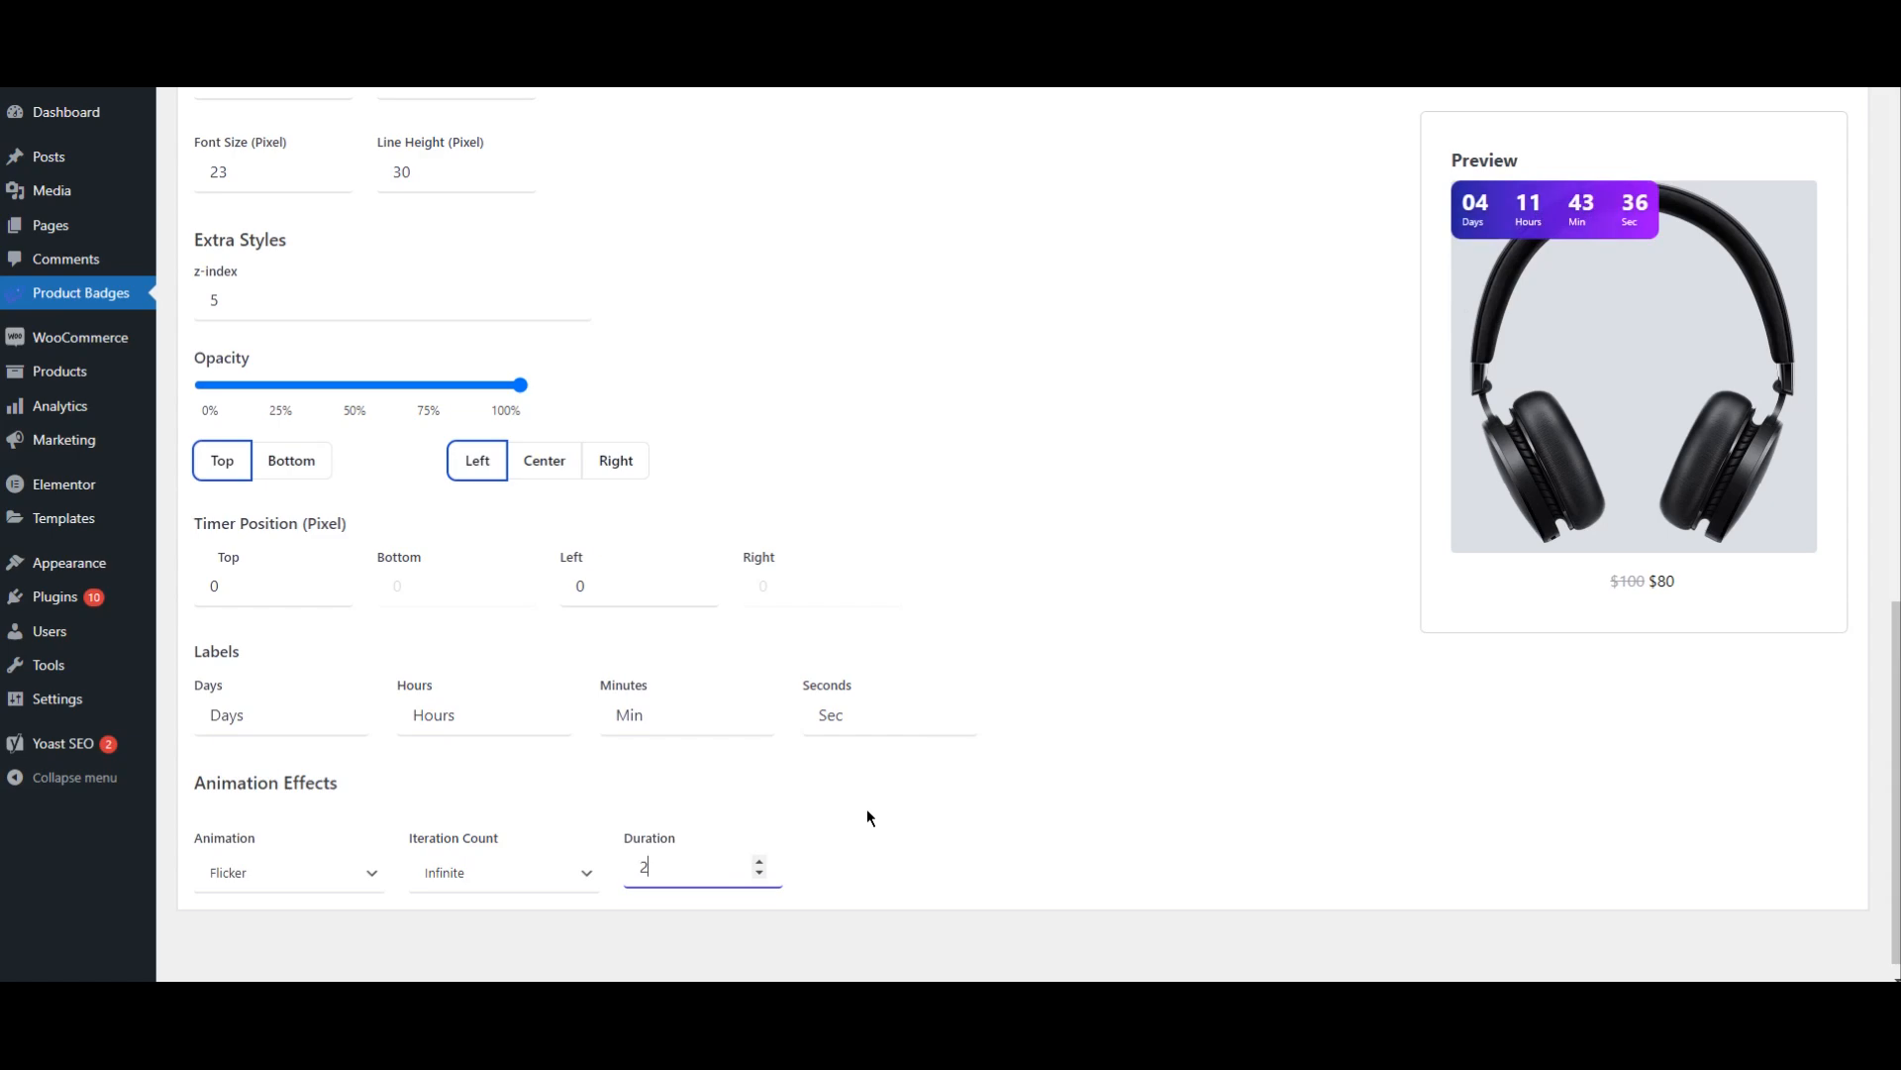
# Step: Assign the timer badge to the included product Beanie (woo-beanie) and save the badge
pyautogui.scroll(12, 865, 808)
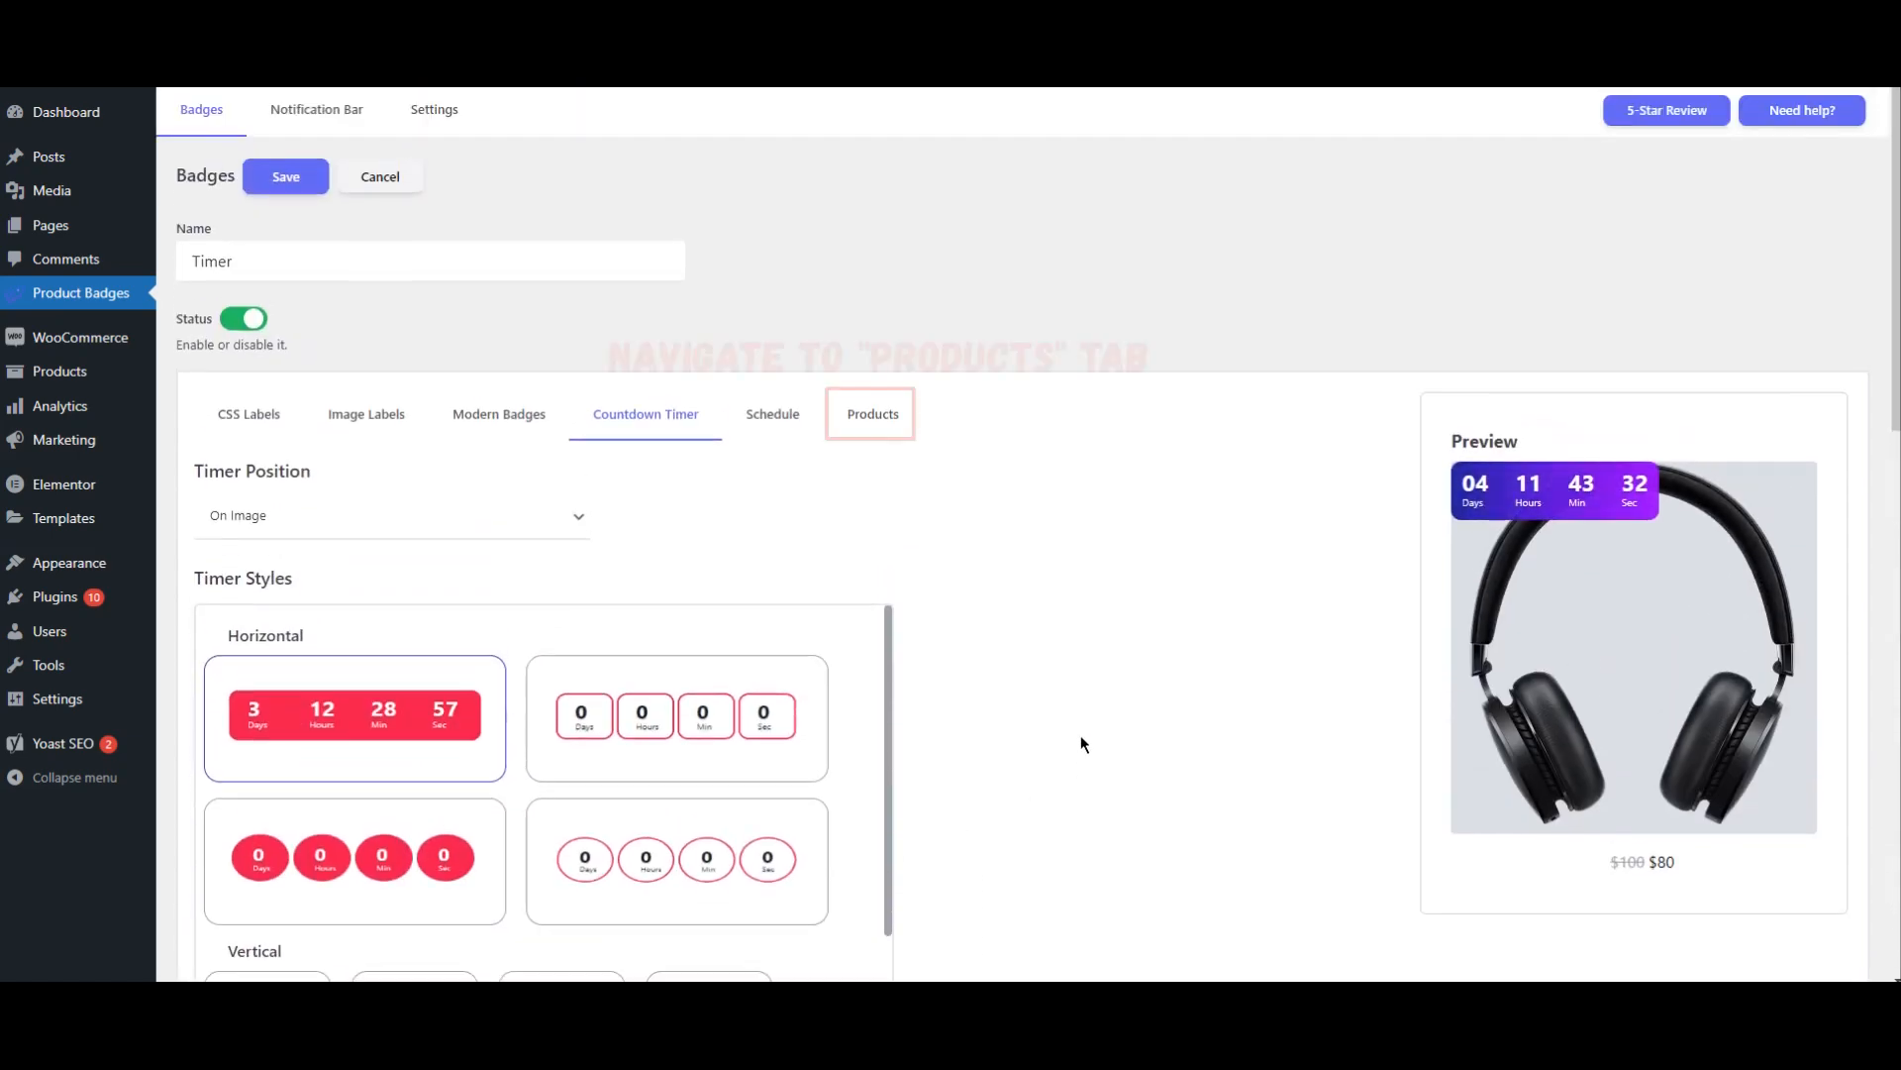
pyautogui.click(904, 416)
pyautogui.click(299, 573)
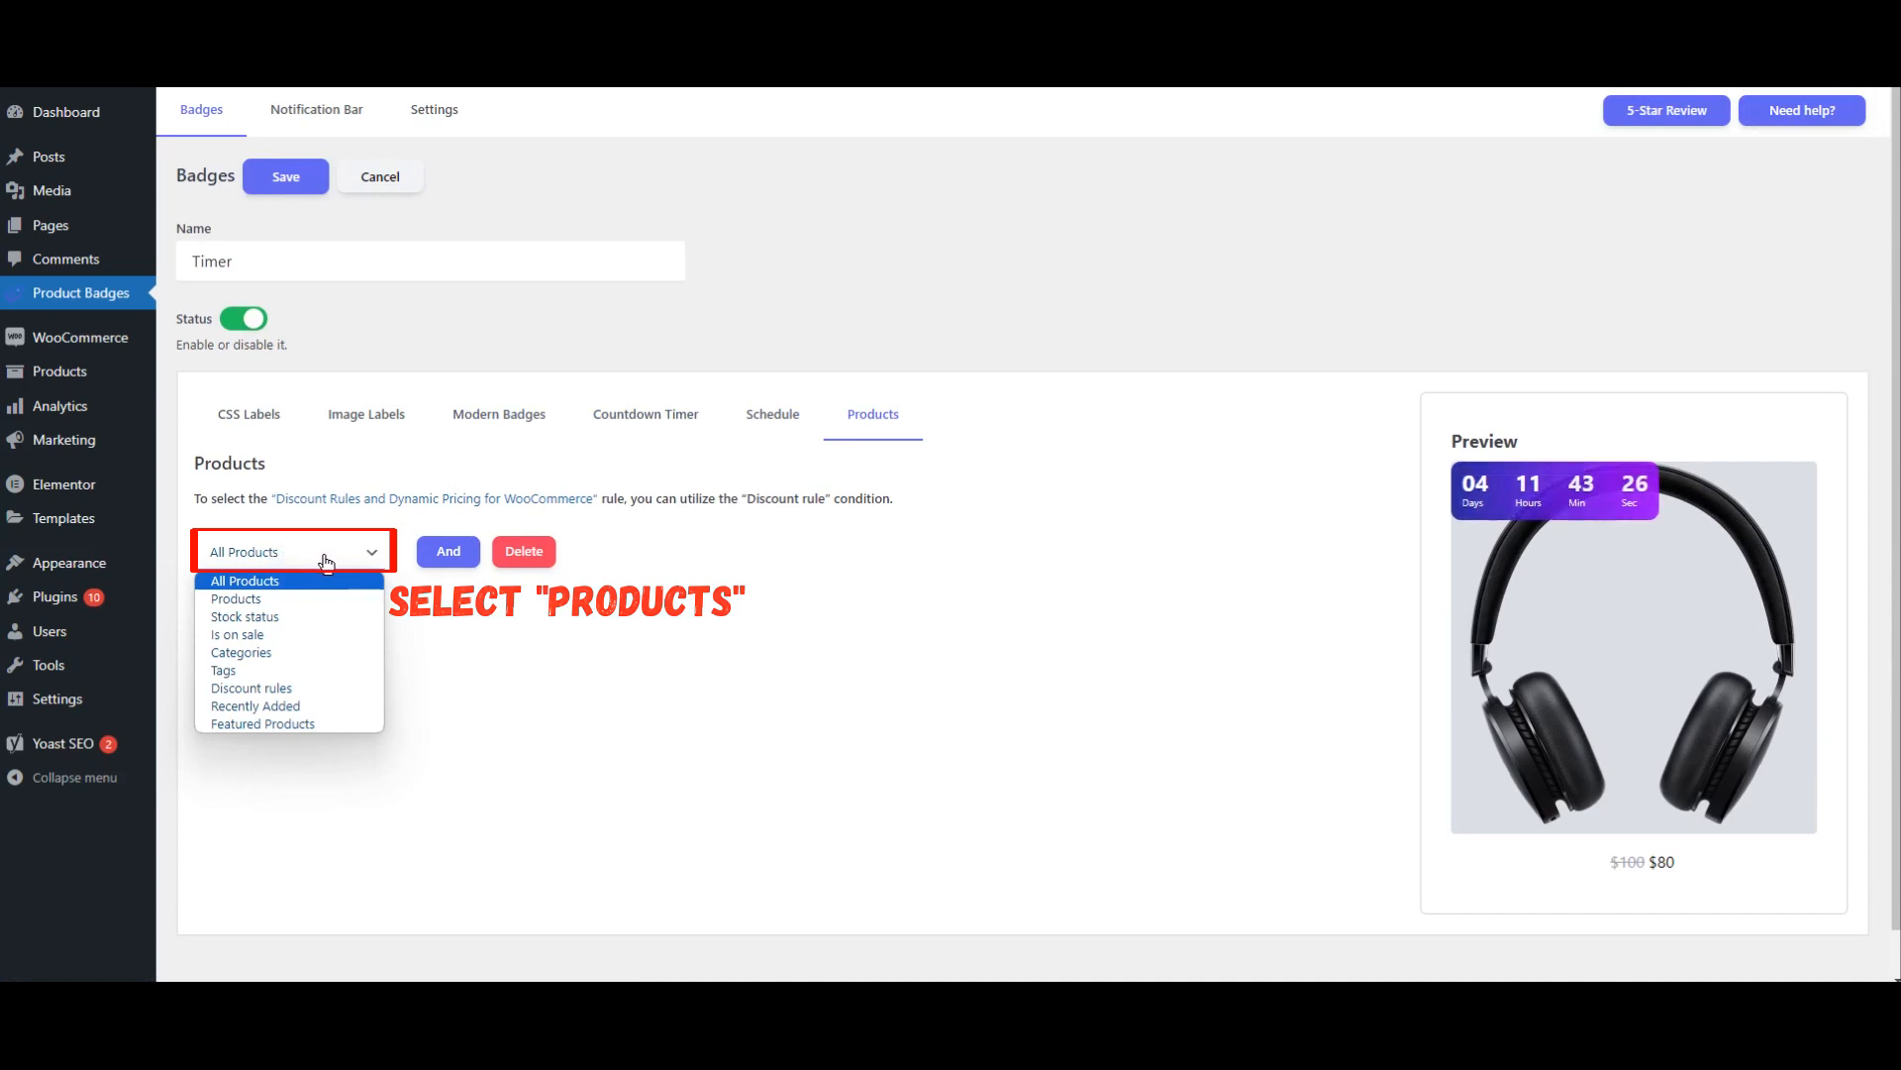
pyautogui.click(331, 598)
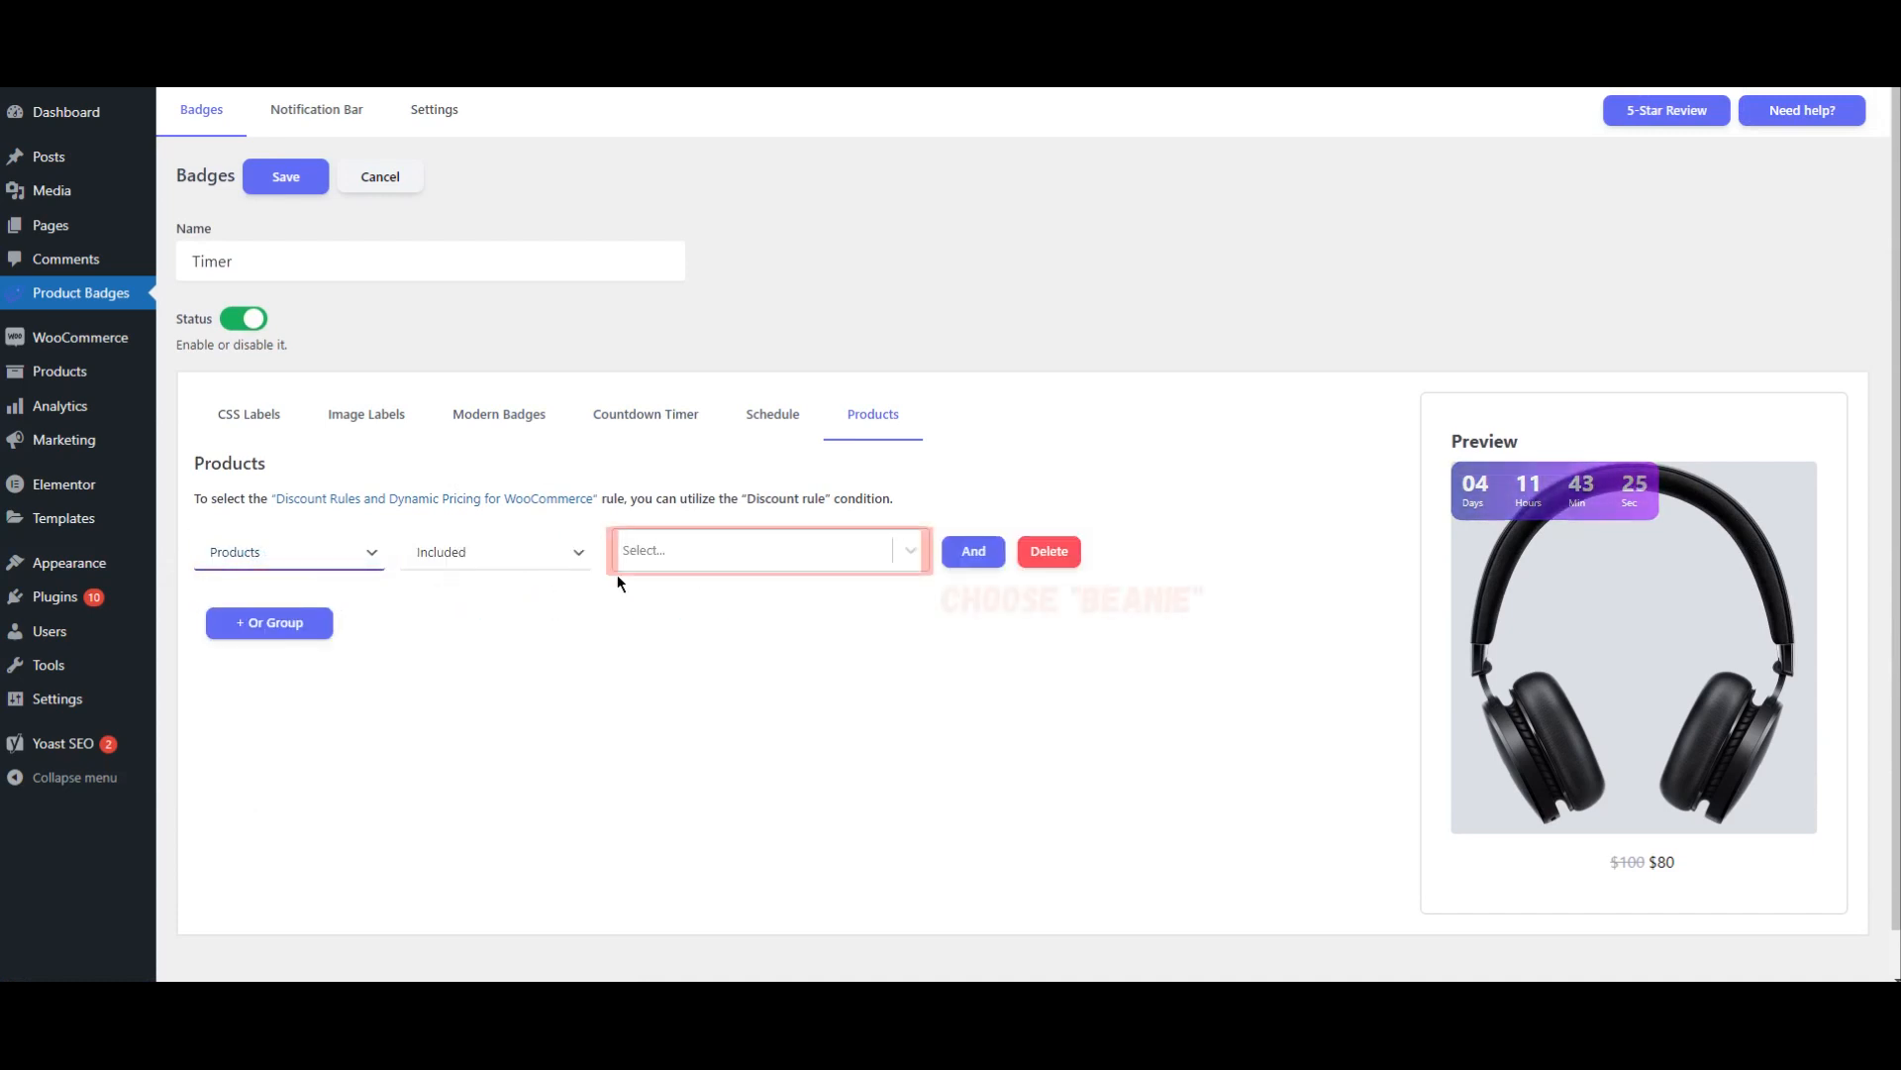
pyautogui.click(696, 562)
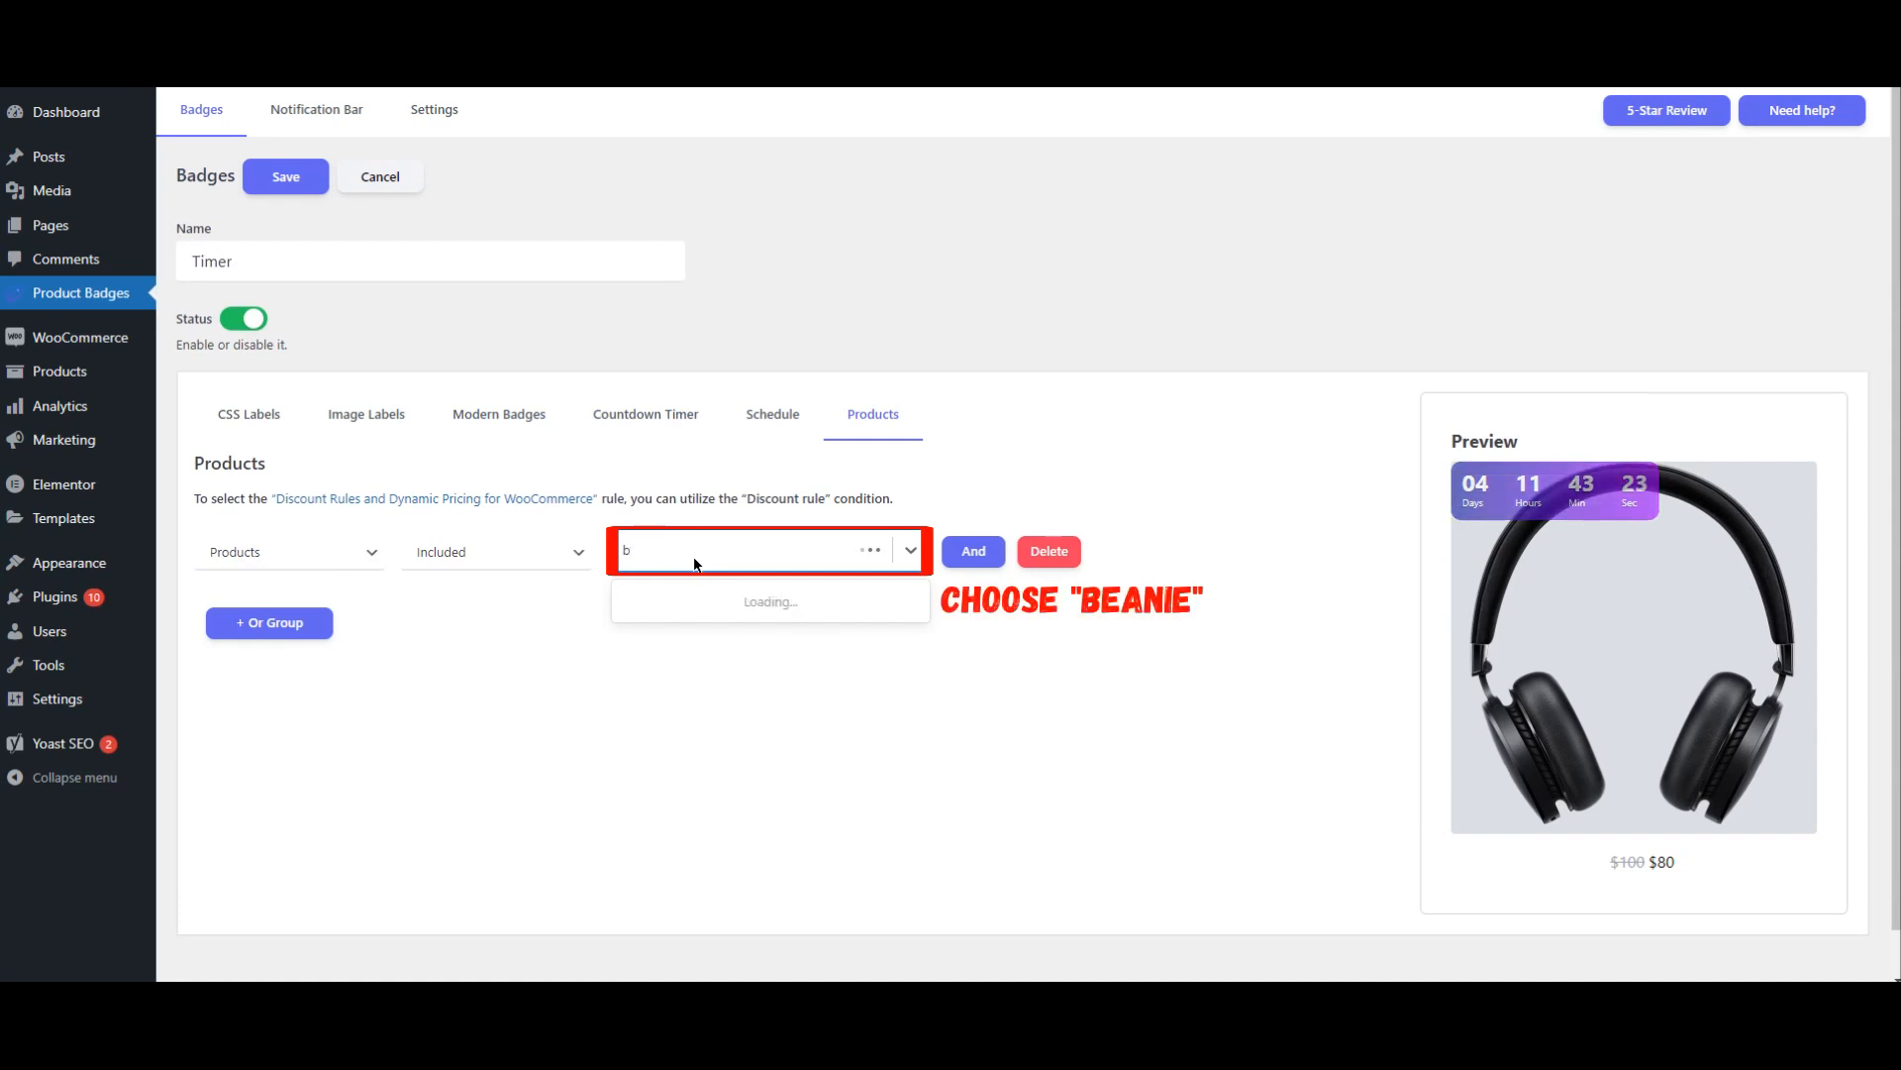
pyautogui.write('b')
pyautogui.click(668, 630)
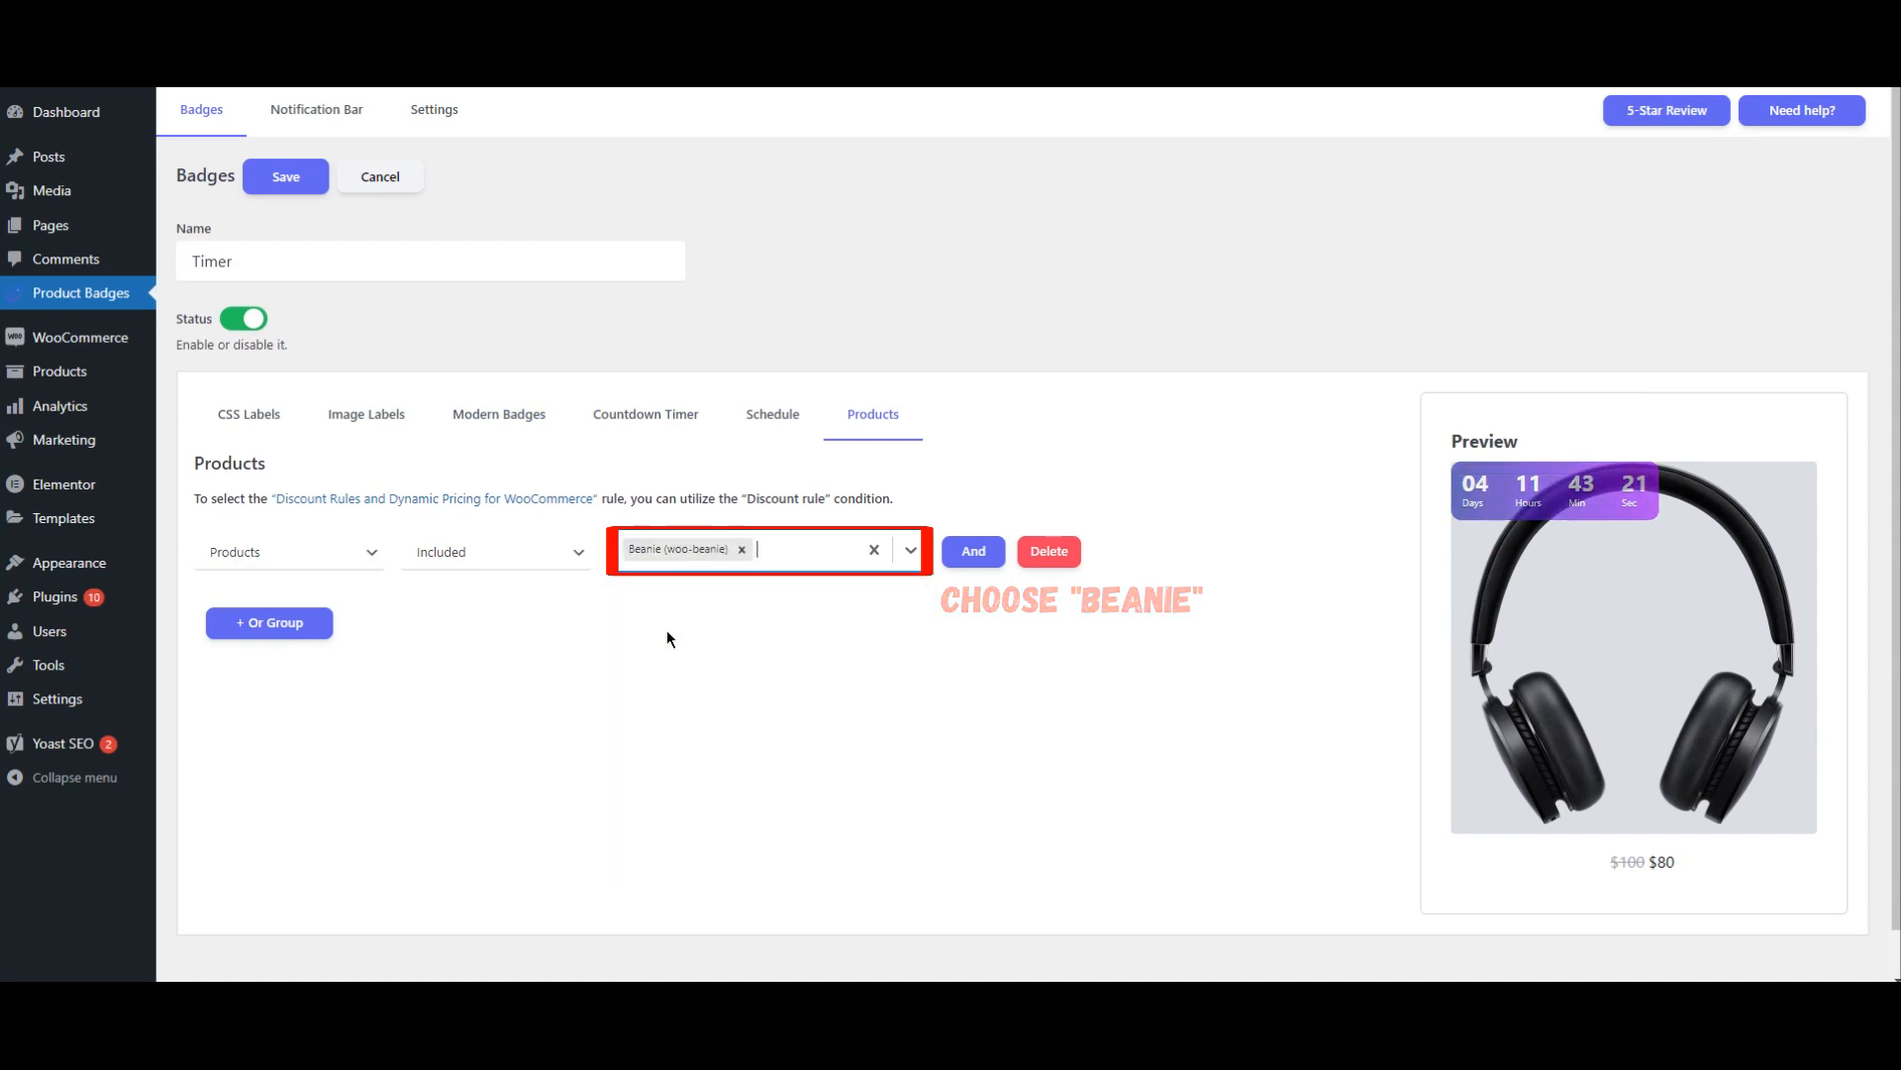
pyautogui.click(286, 178)
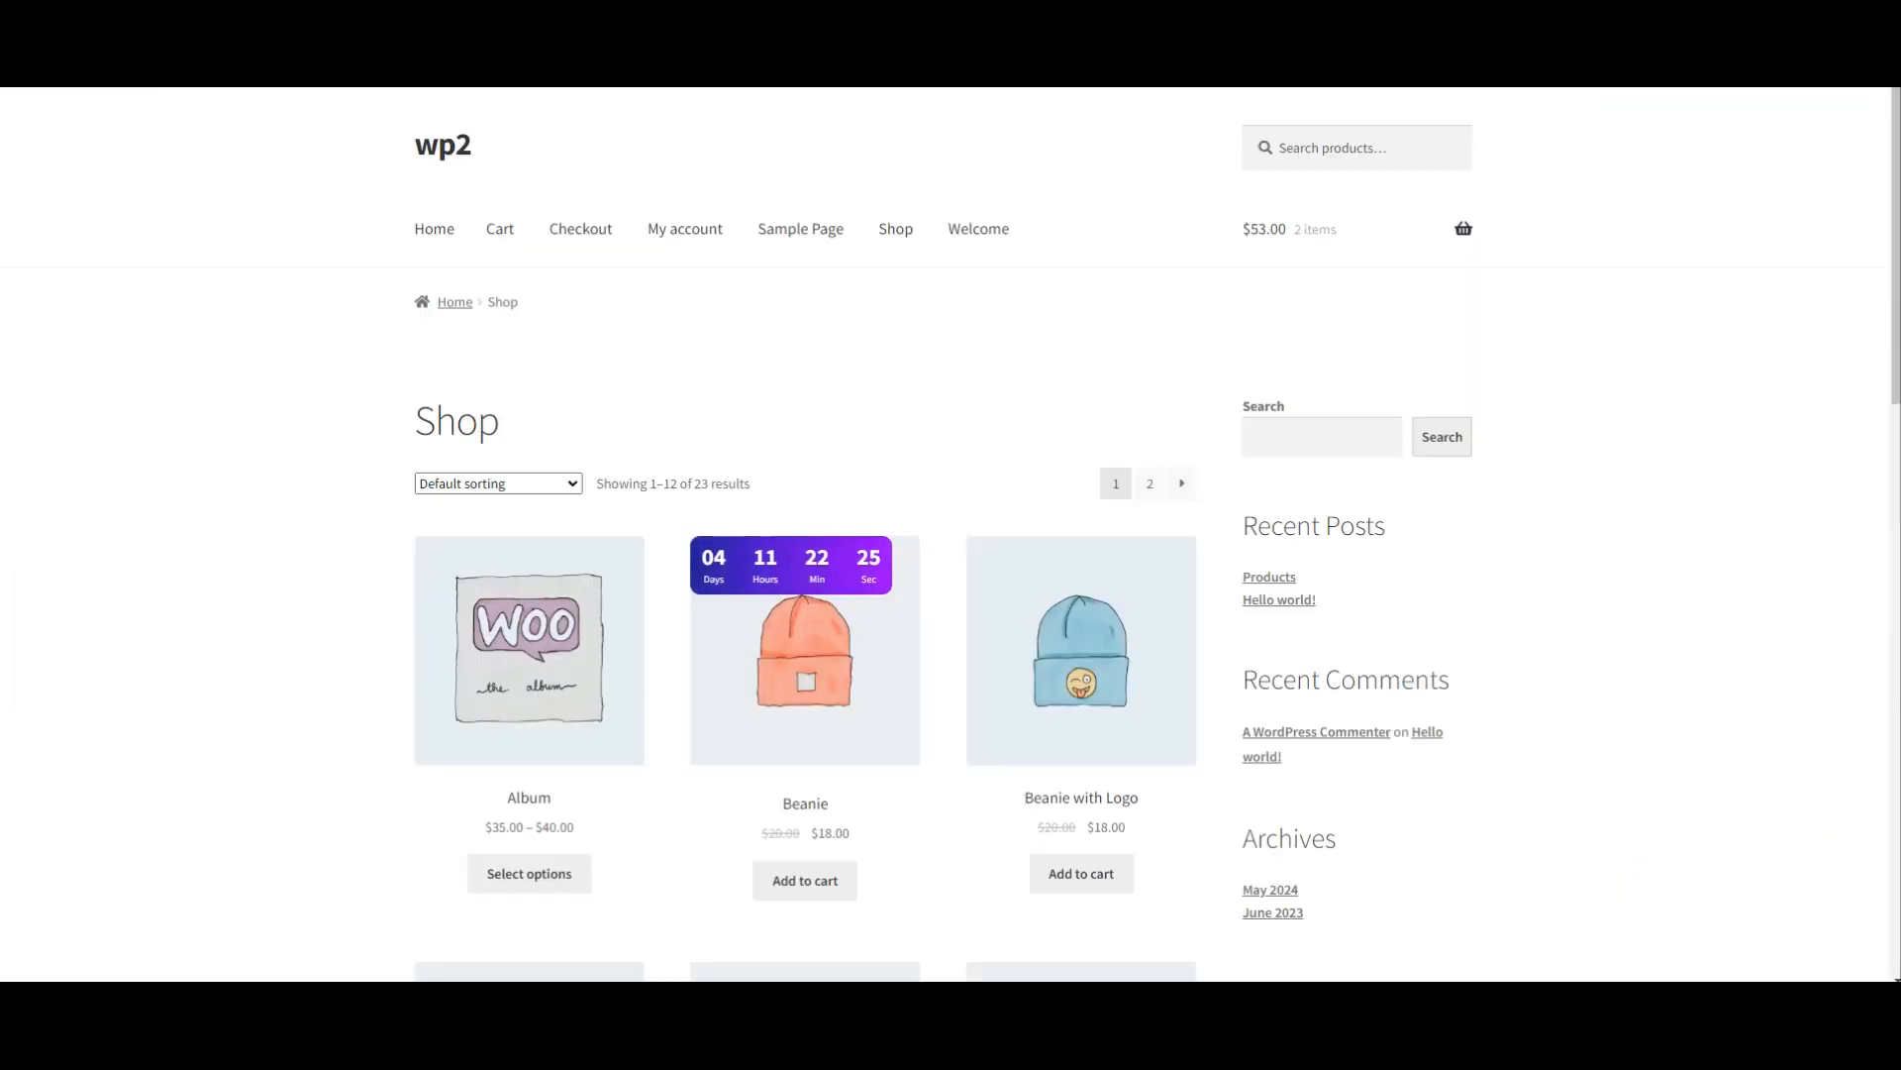
# Step: Check the countdown timer on the Beanie image in the shop listing and on the Beanie product page
pyautogui.scroll(-1, 319, 293)
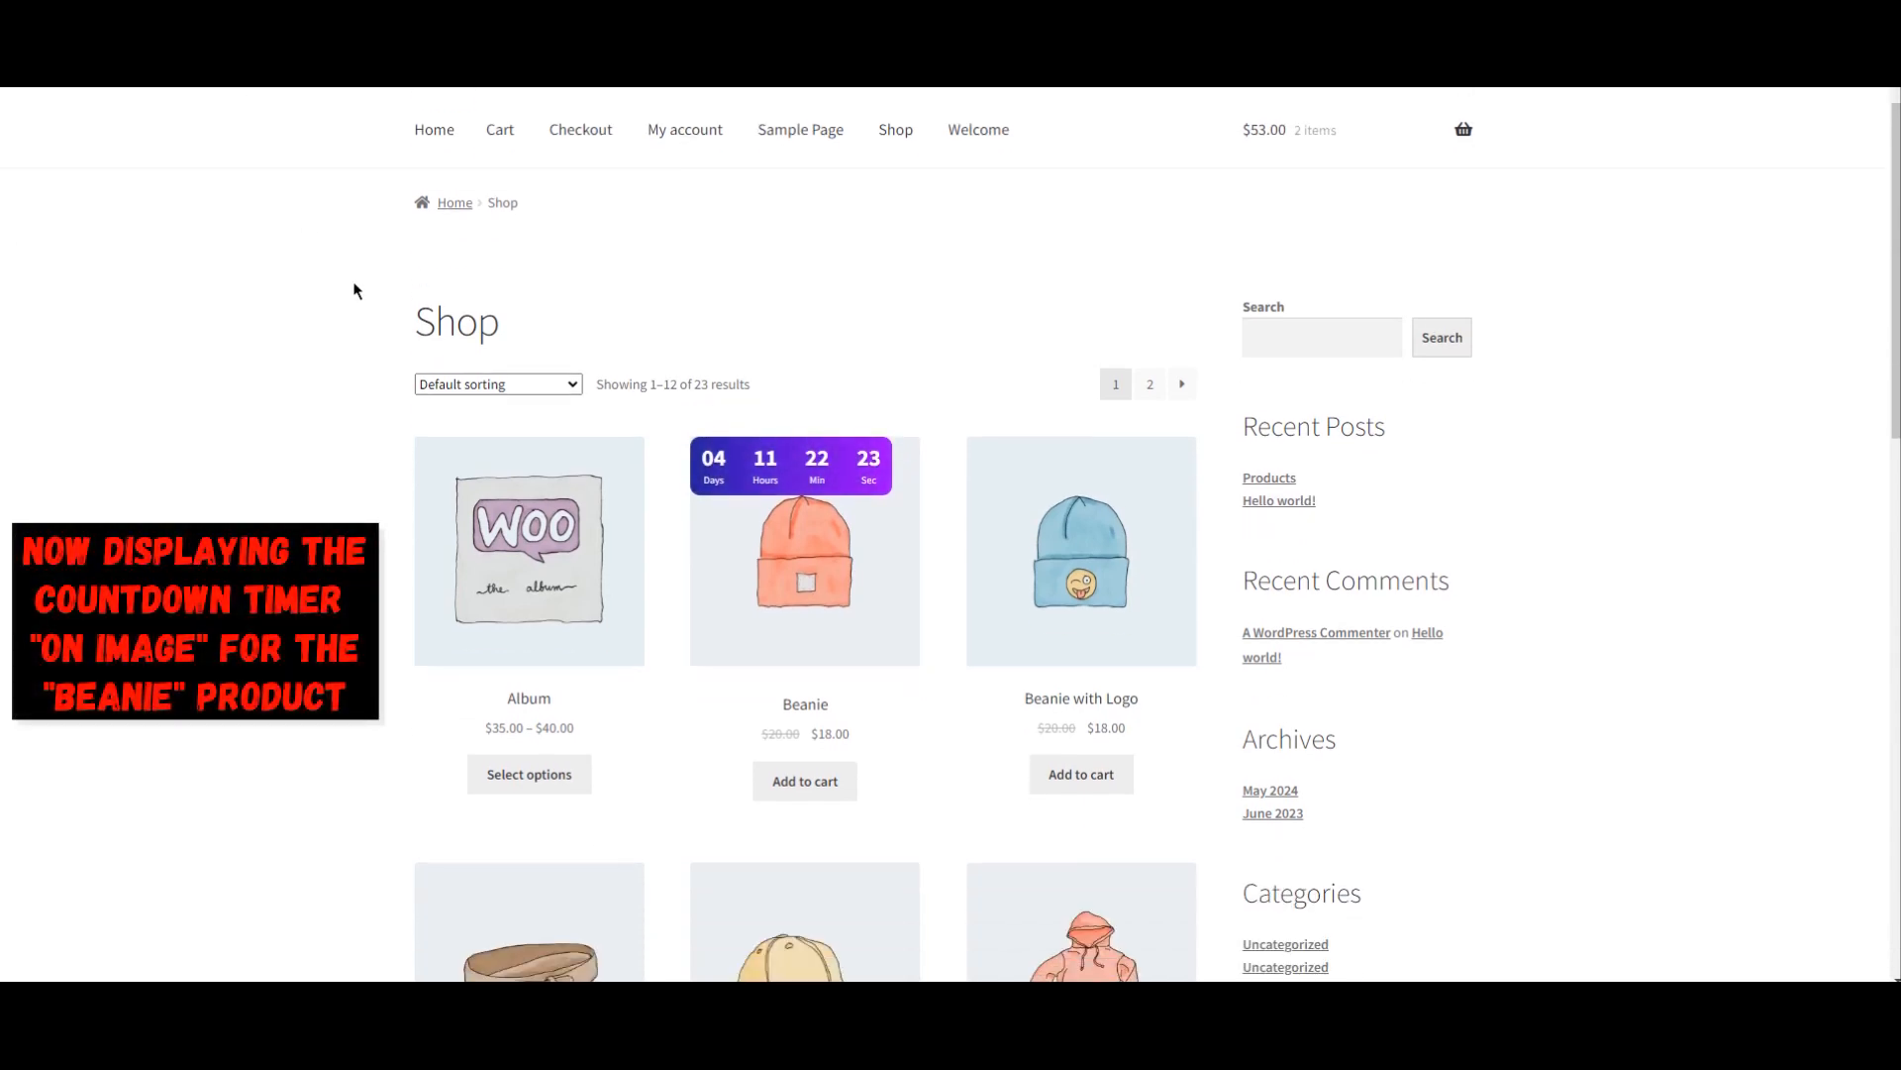
pyautogui.scroll(-2, 834, 531)
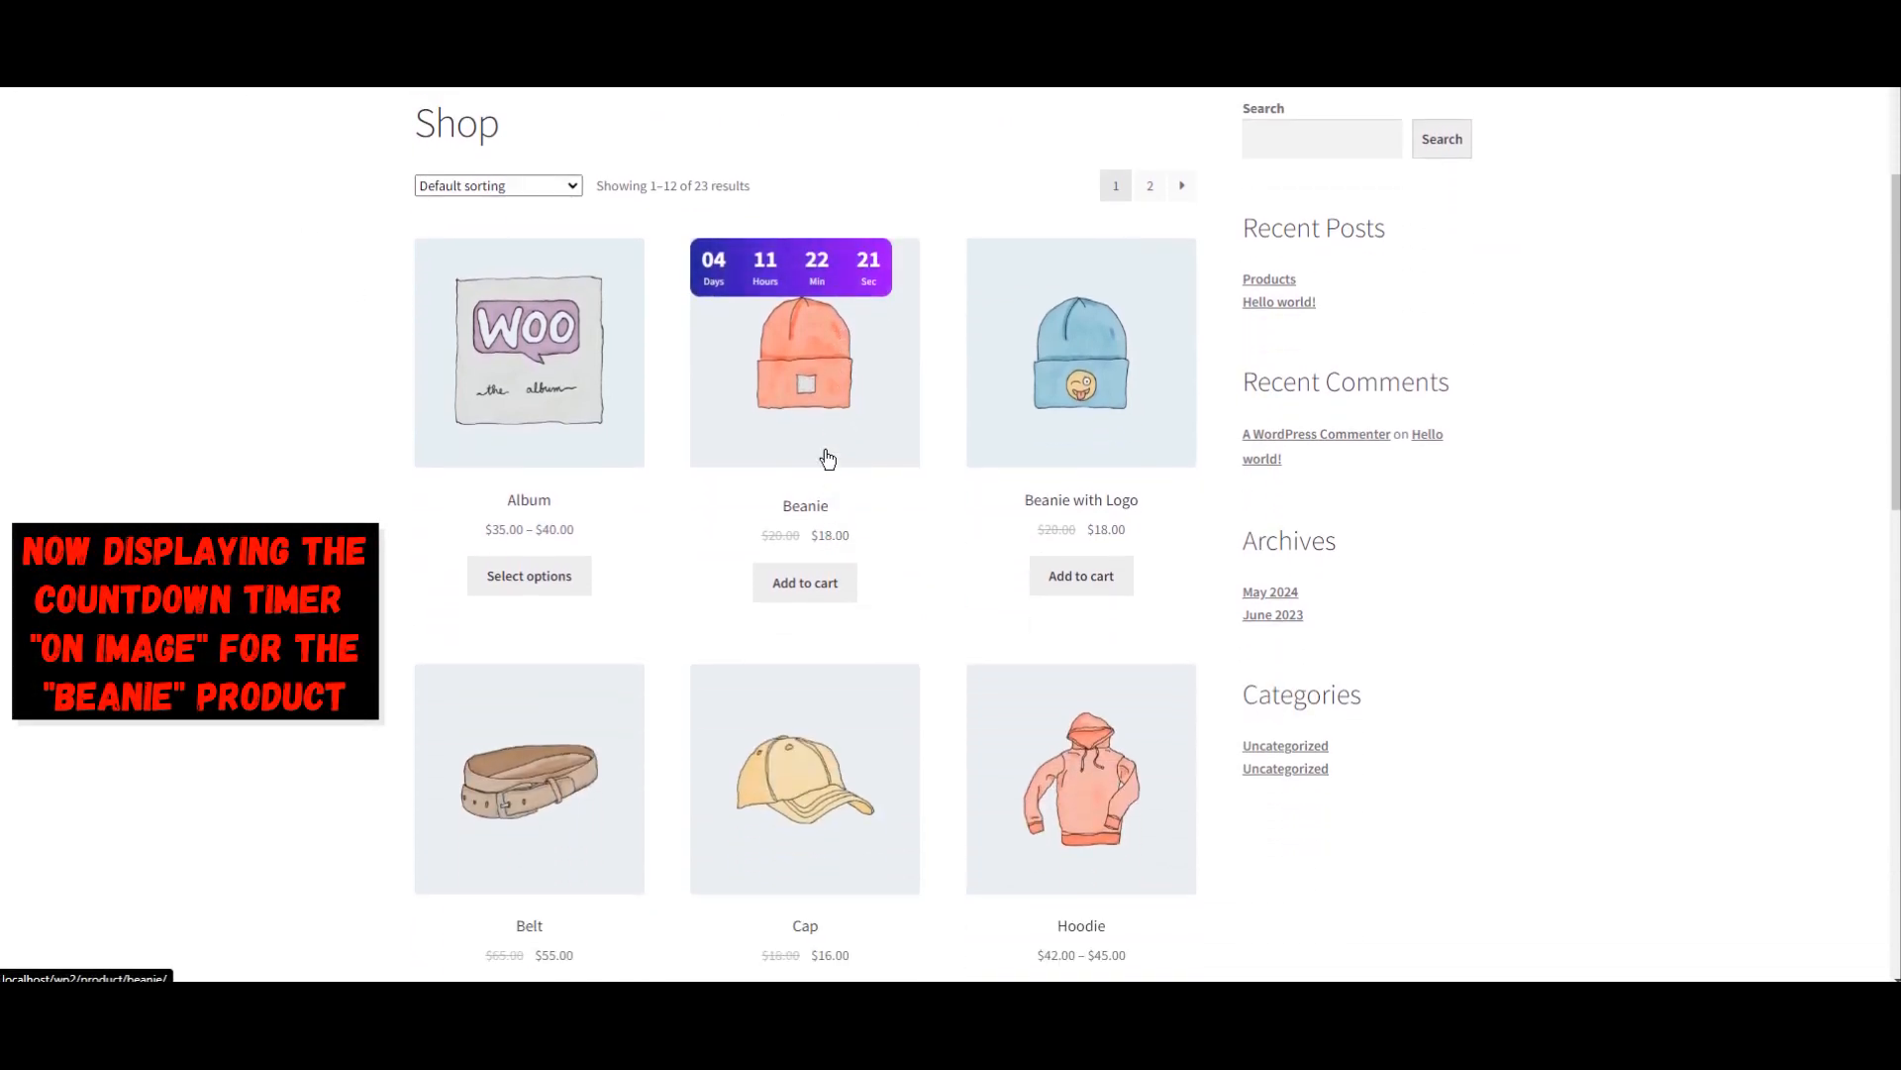
pyautogui.click(829, 392)
pyautogui.scroll(-1, 1111, 455)
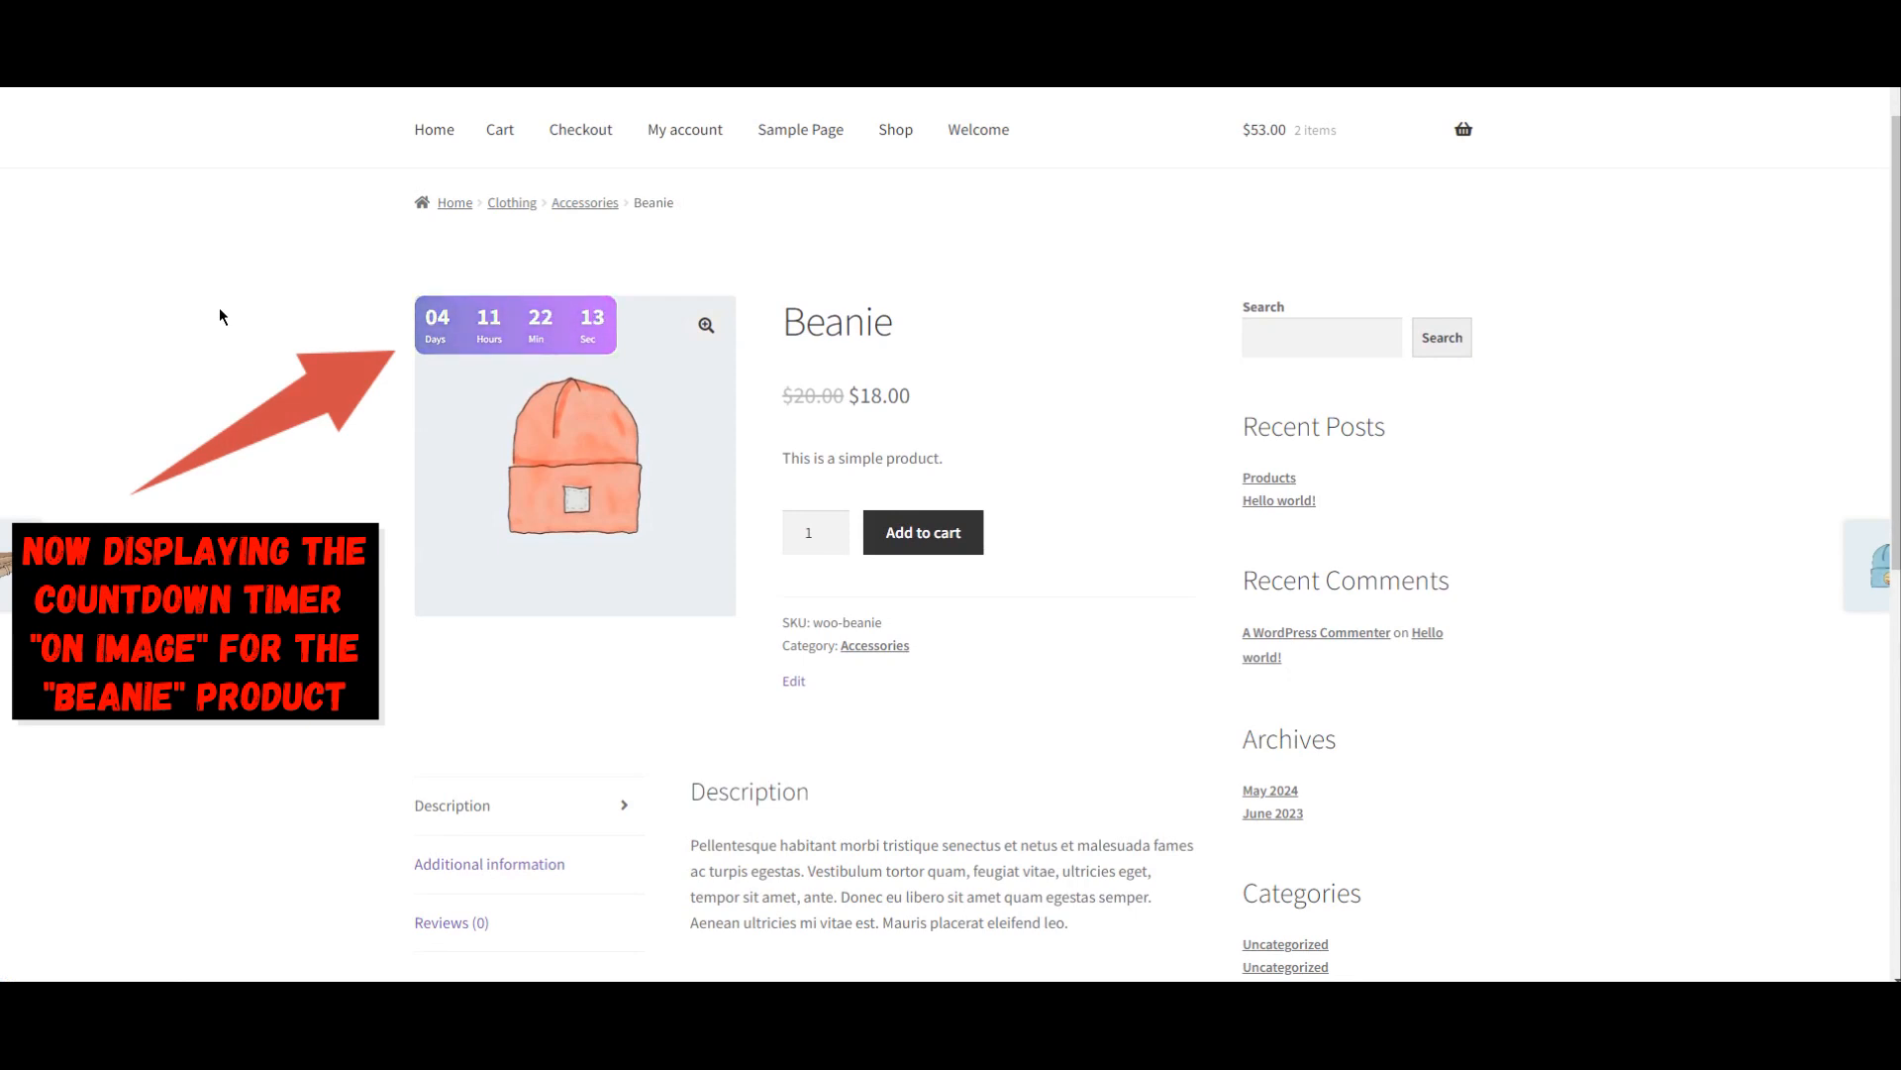
pyautogui.scroll(-1, 220, 315)
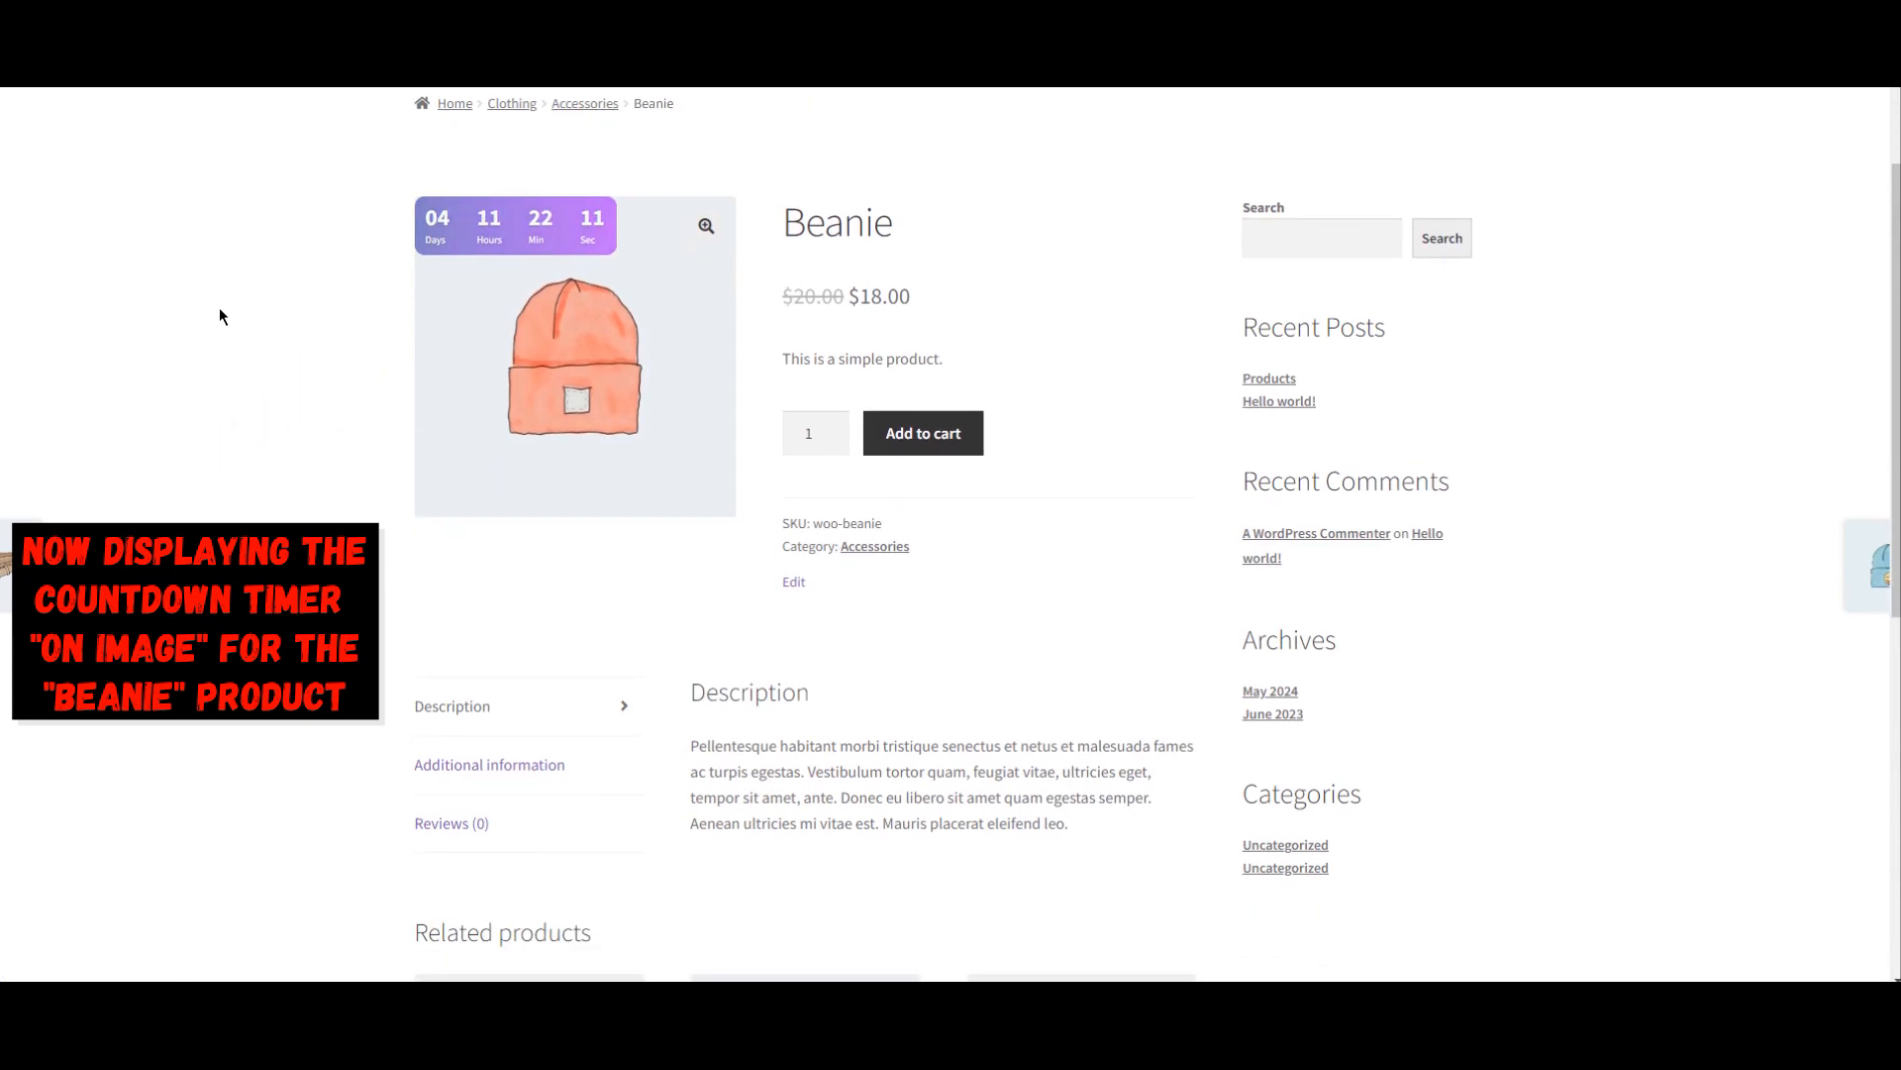
pyautogui.scroll(1, 220, 315)
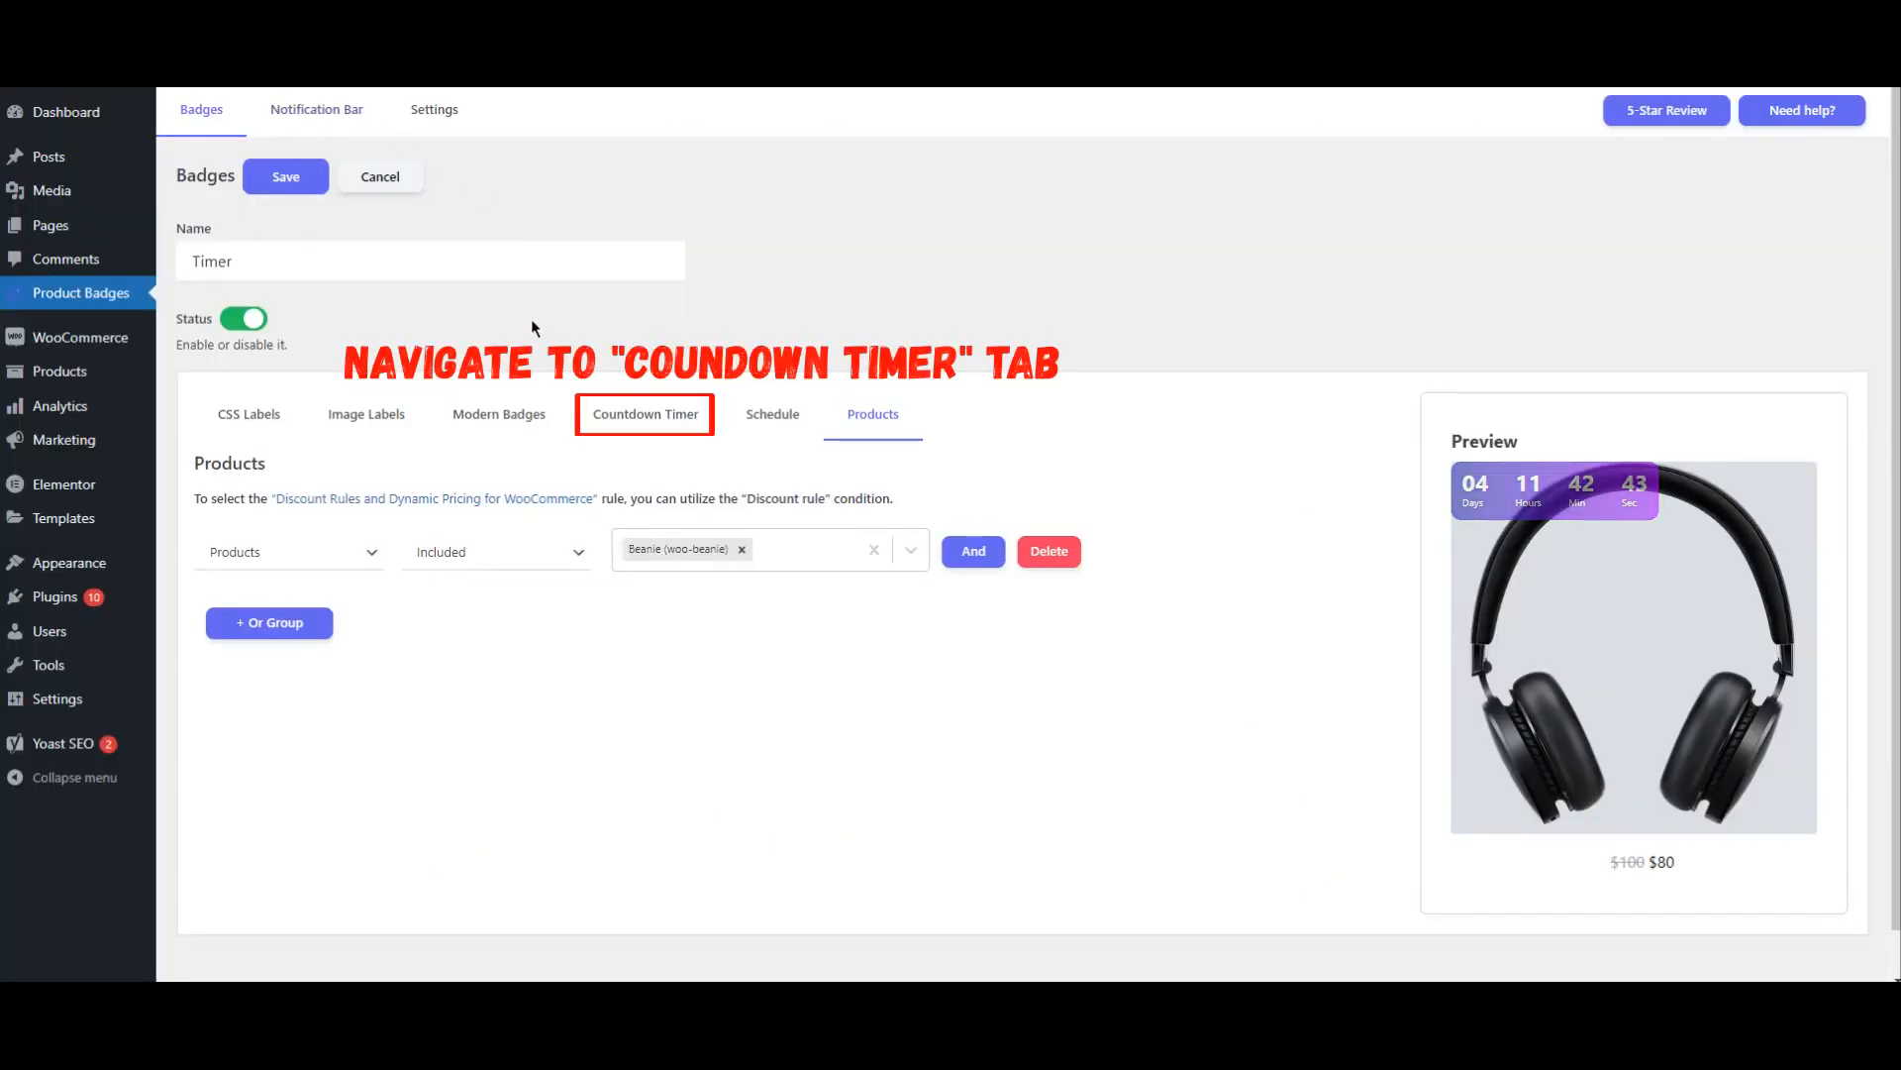
# Step: Return to the badge's countdown timer settings and set the timer position to Out of Image
pyautogui.click(654, 428)
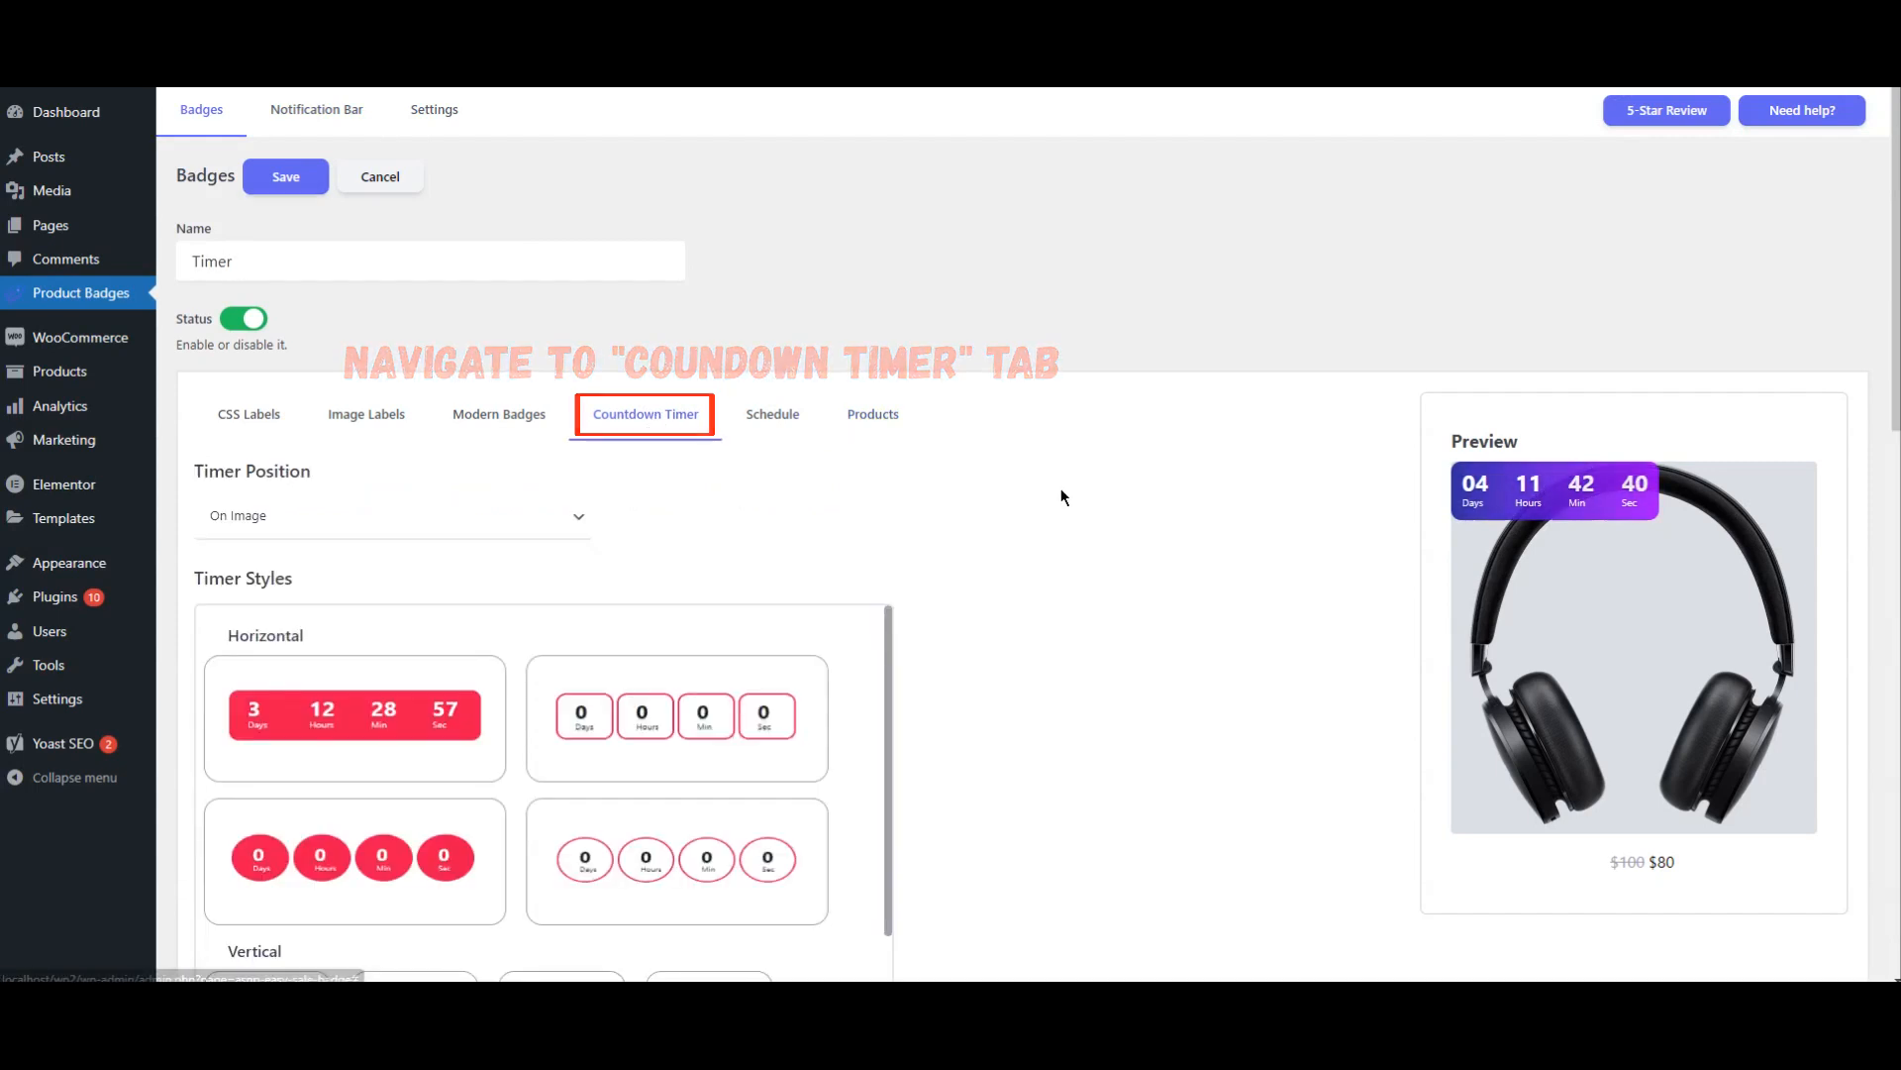
pyautogui.scroll(-3, 1061, 496)
pyautogui.click(462, 219)
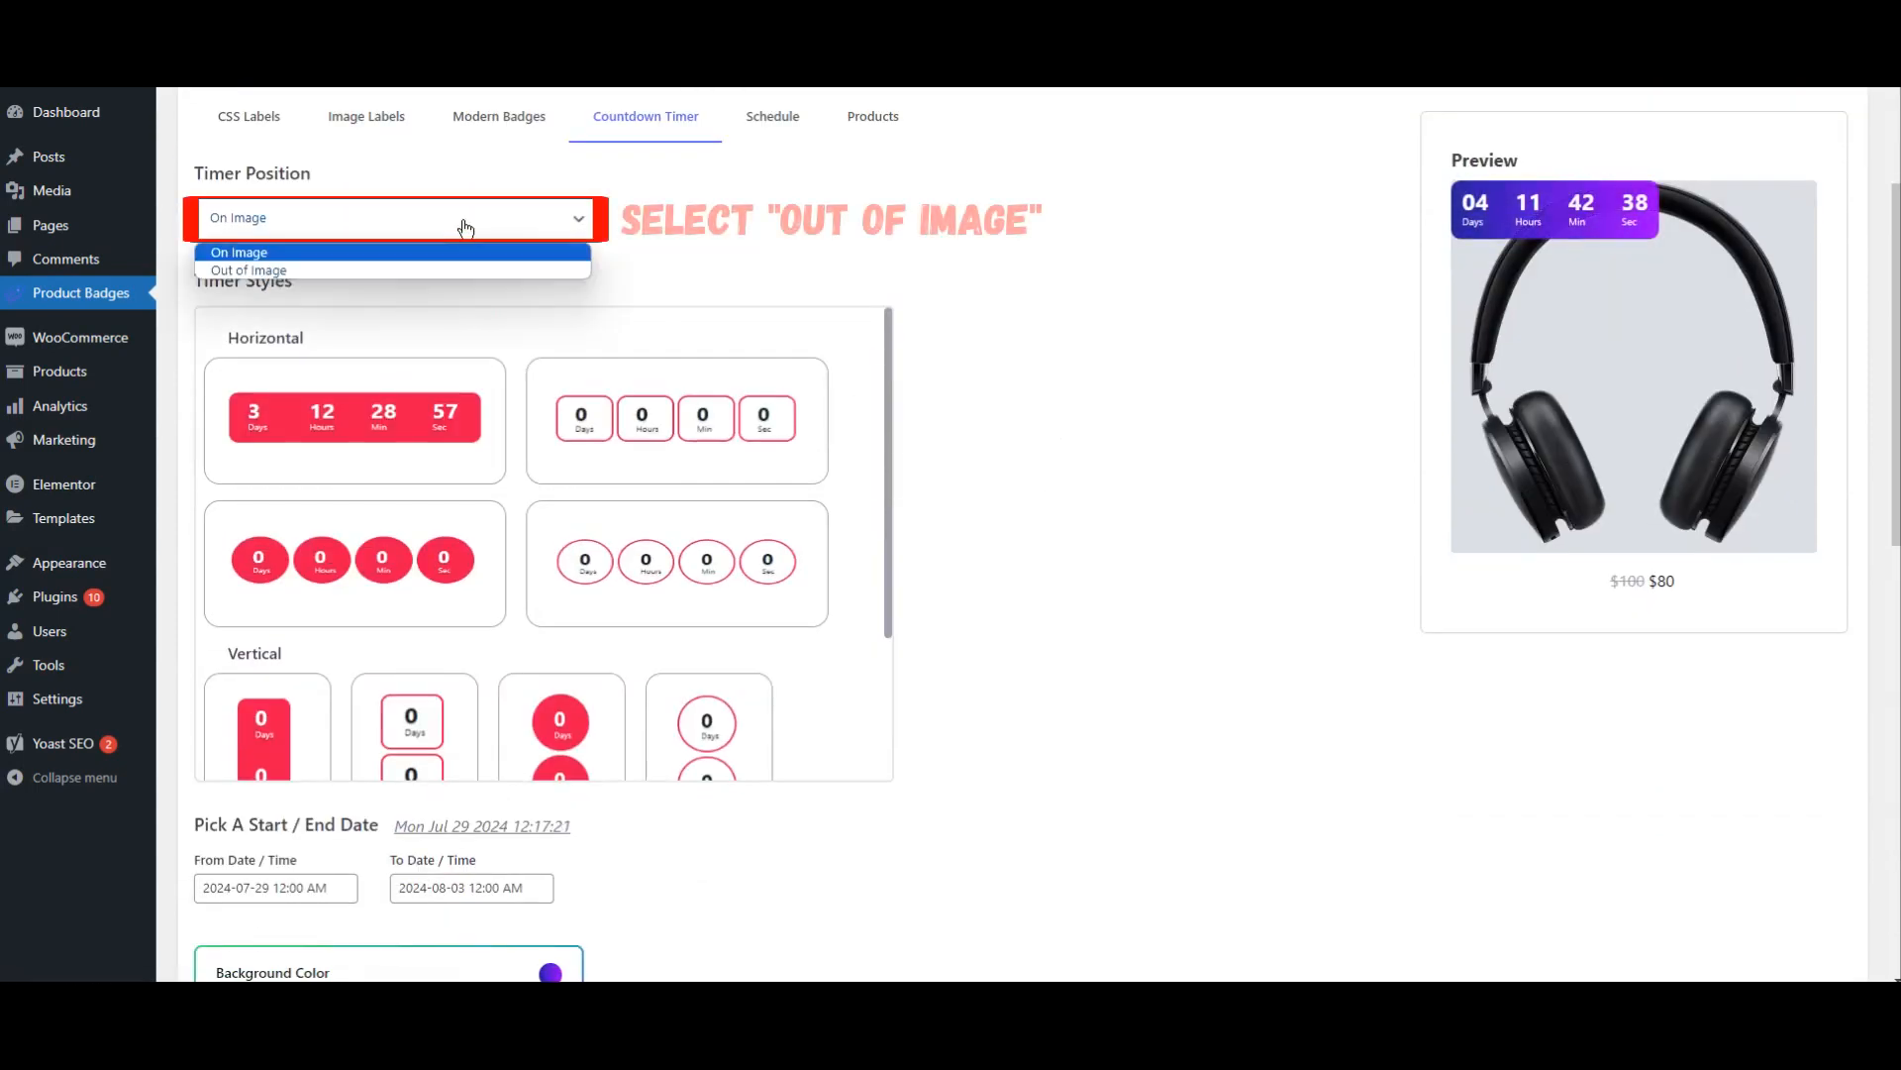
pyautogui.click(330, 271)
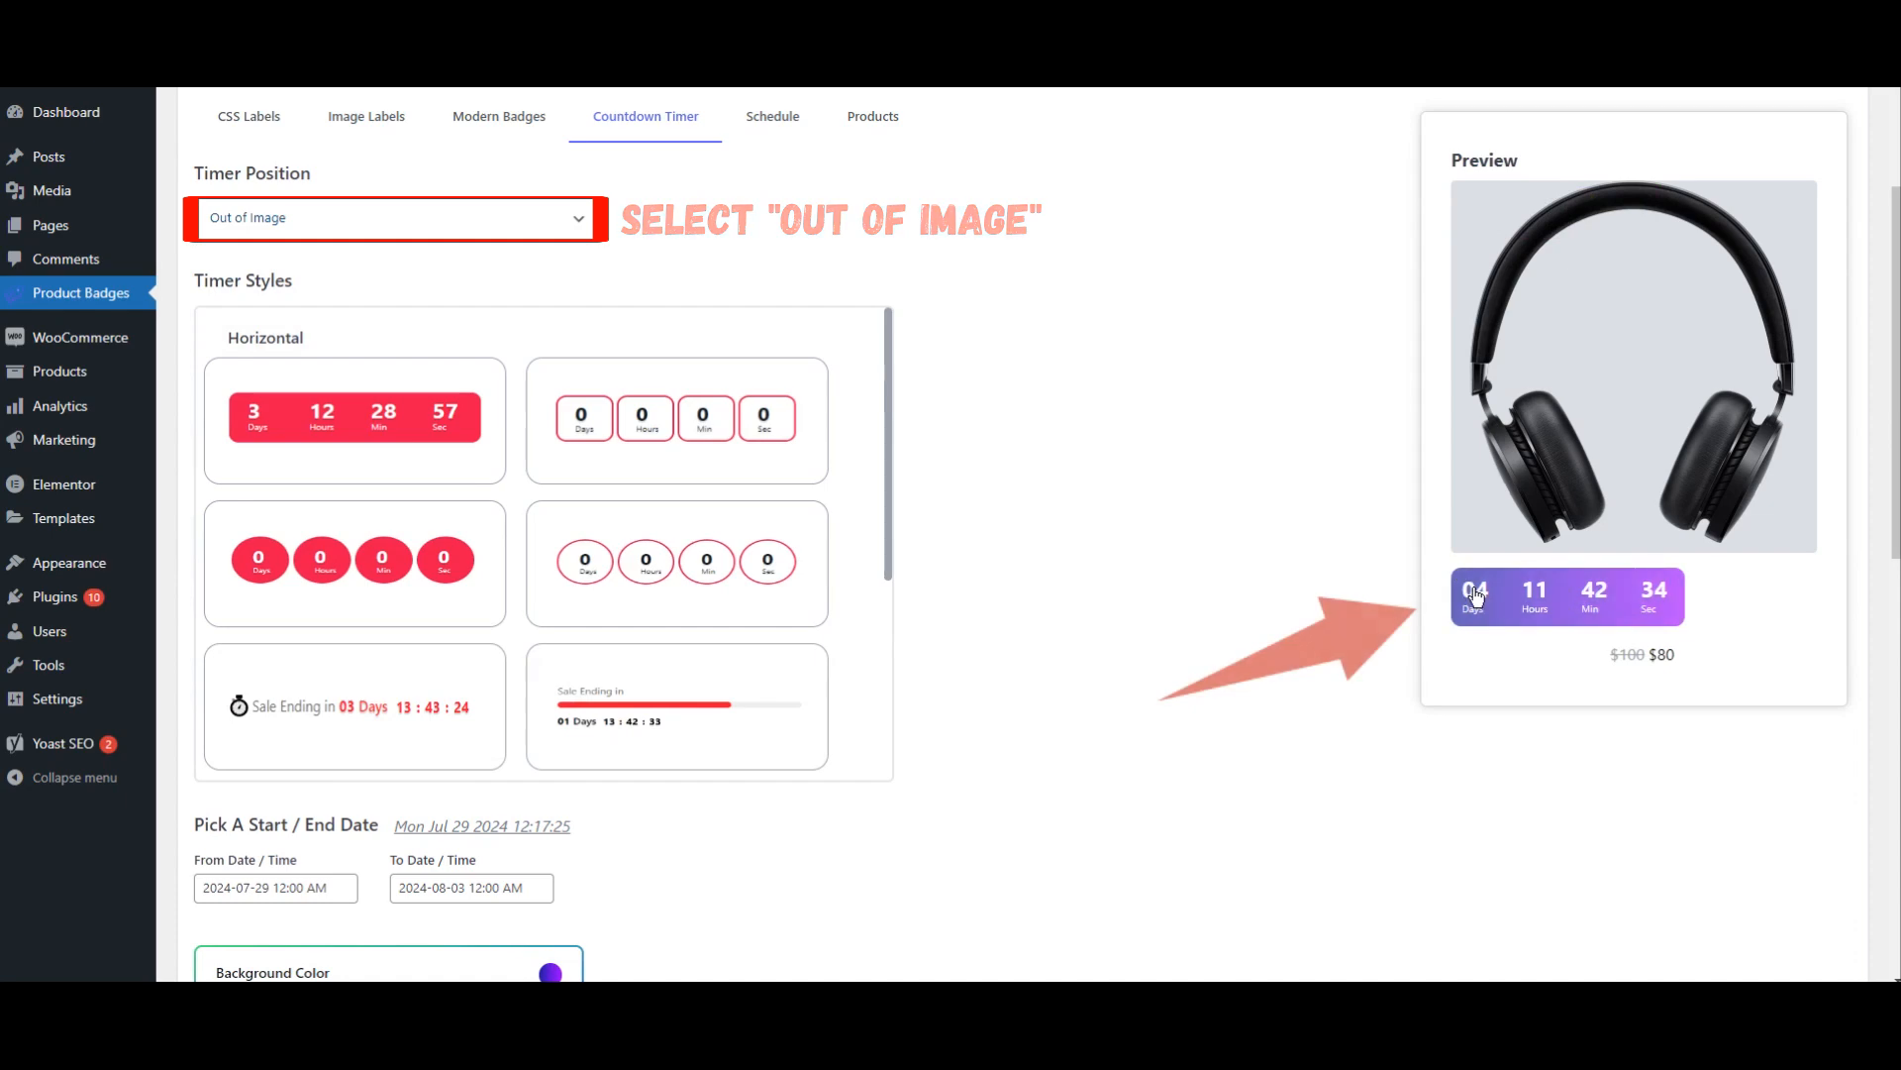
# Step: Change the timer's animation effect to Swing and save the badge
pyautogui.scroll(-9, 1006, 586)
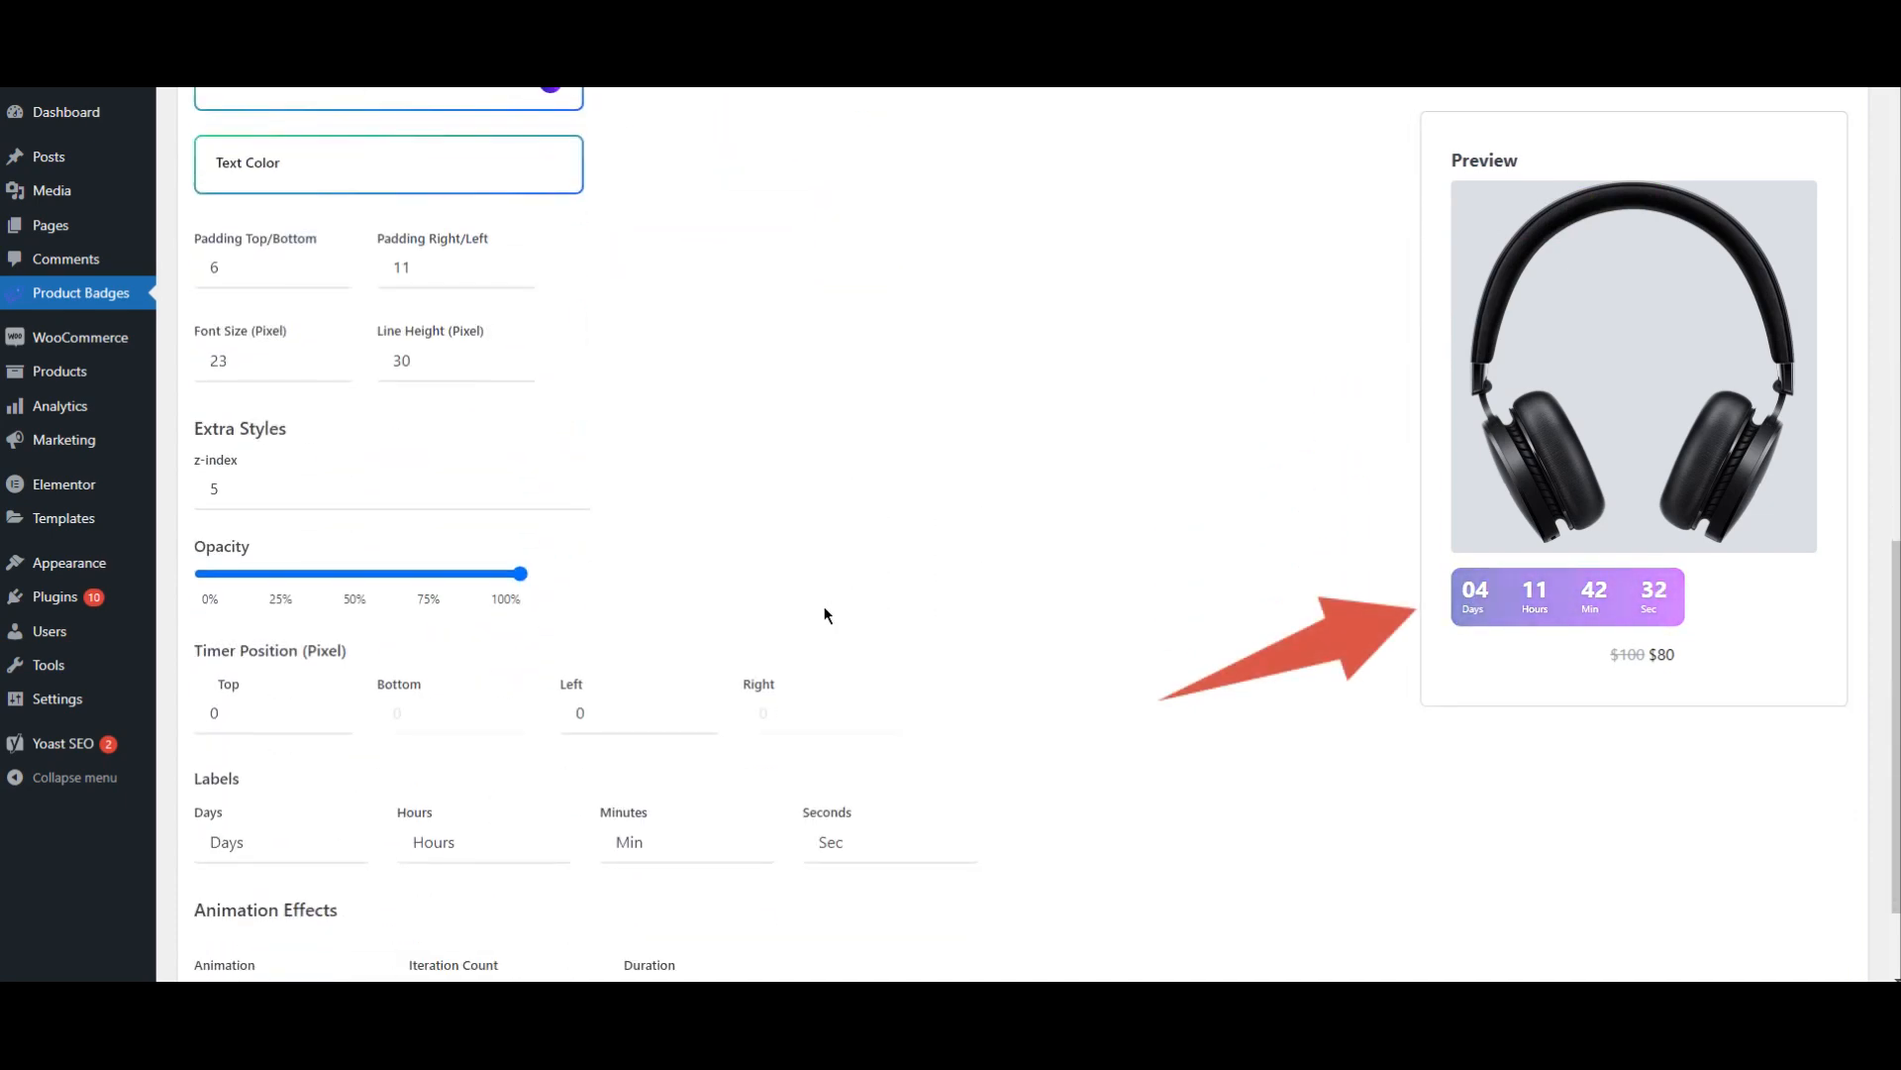
pyautogui.scroll(-2, 824, 614)
pyautogui.click(287, 850)
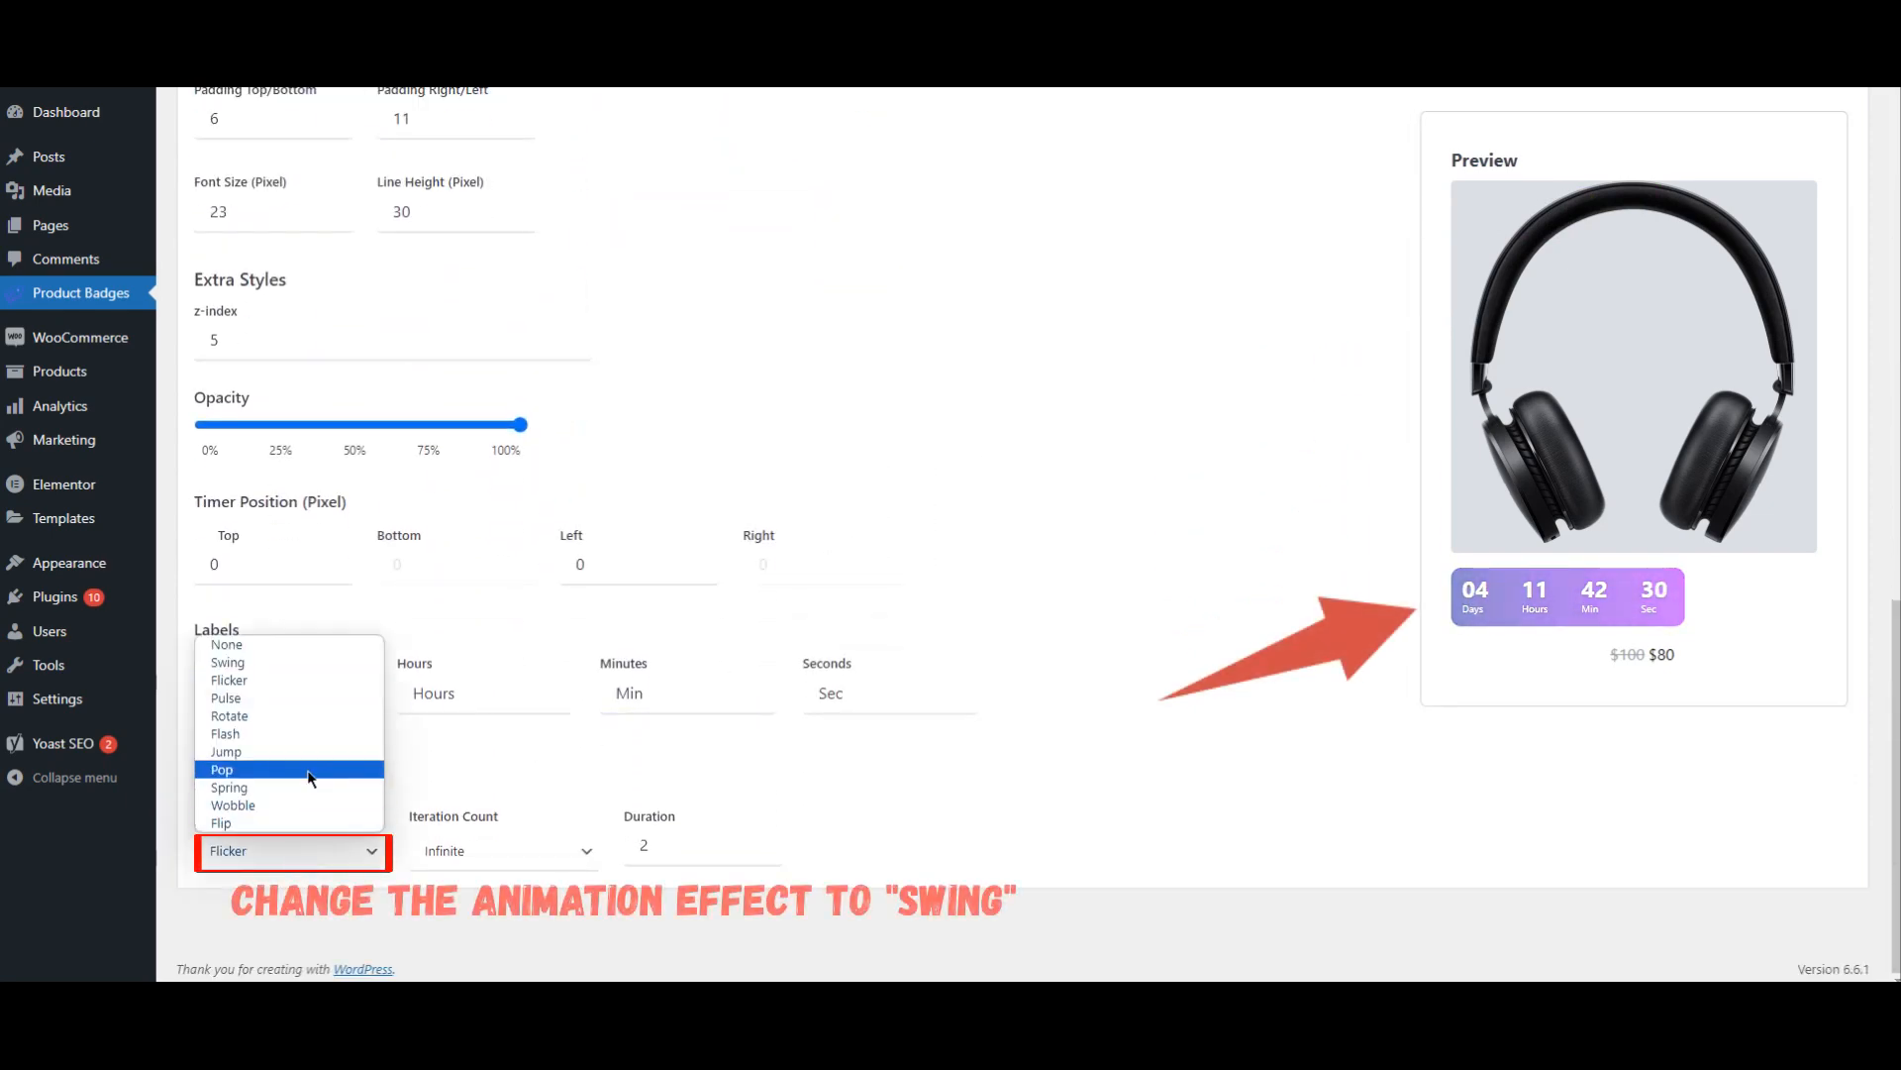
pyautogui.click(256, 661)
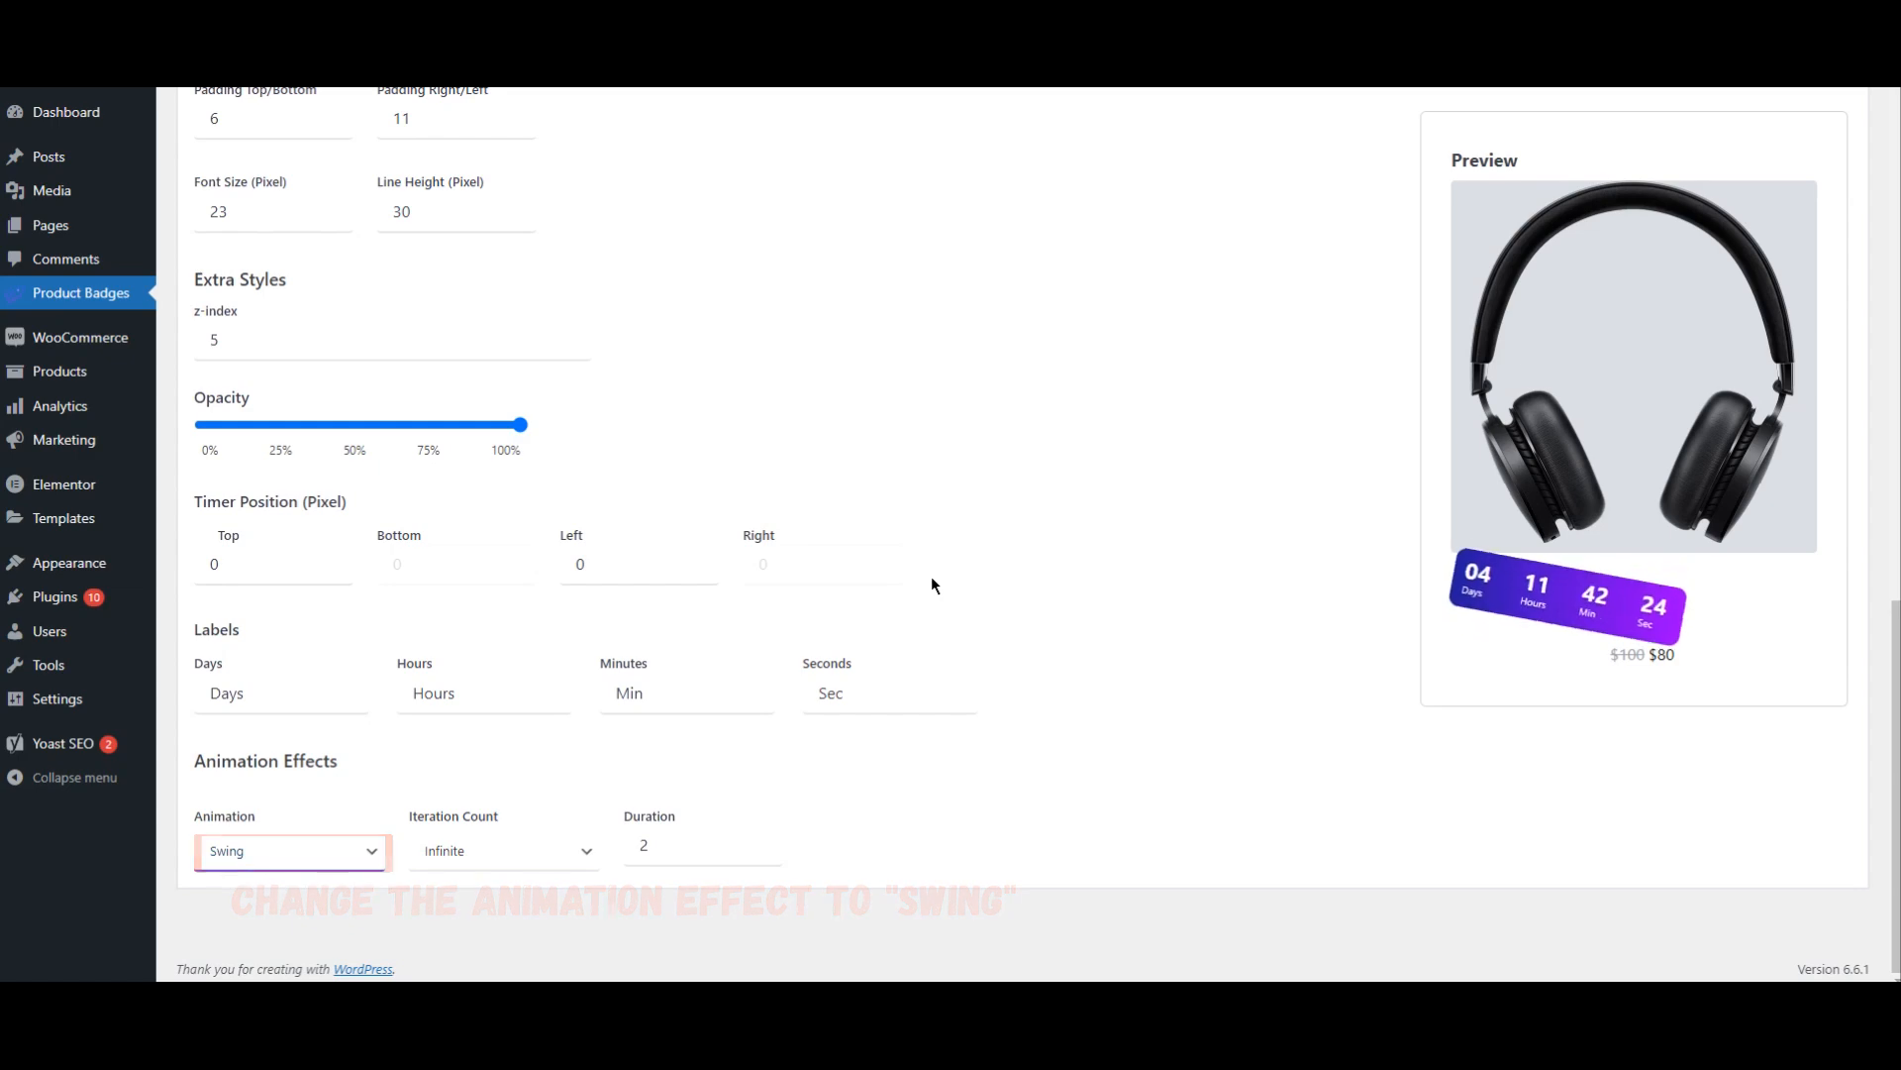
pyautogui.scroll(15, 931, 584)
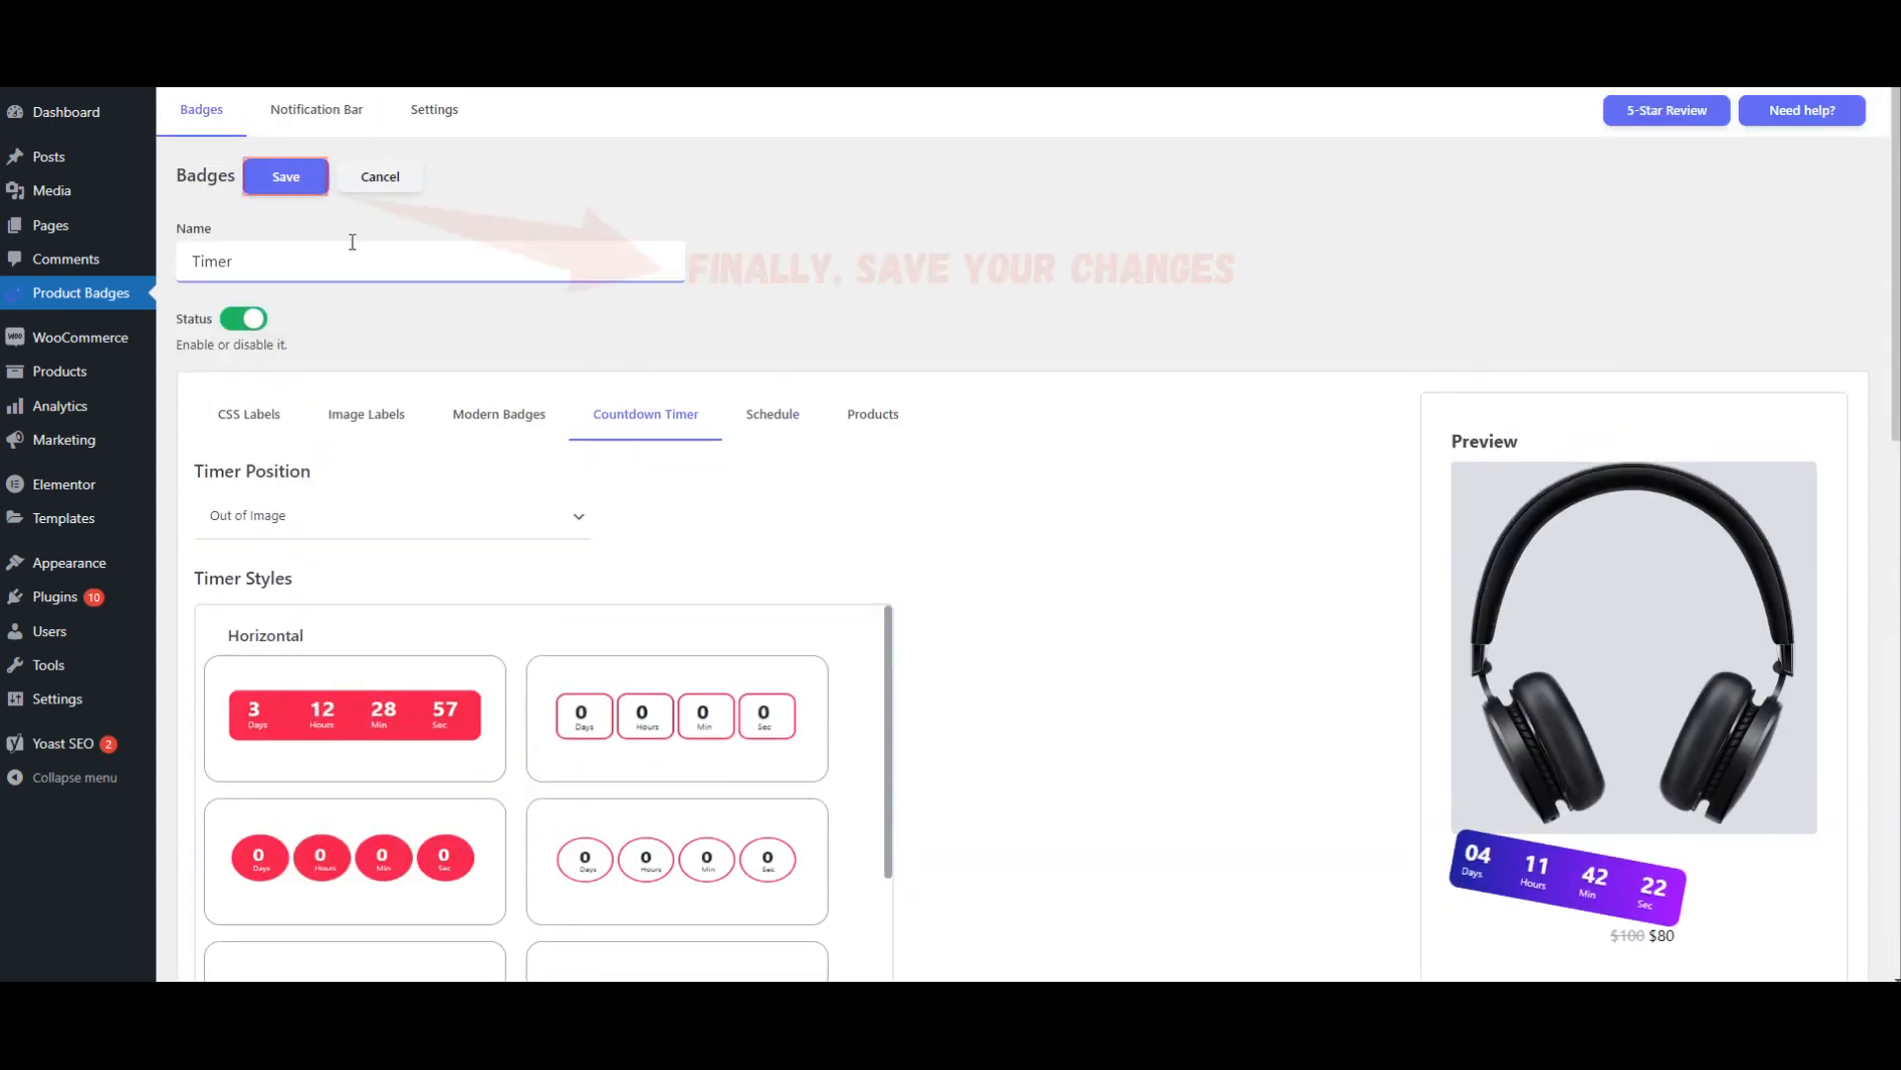
pyautogui.click(284, 178)
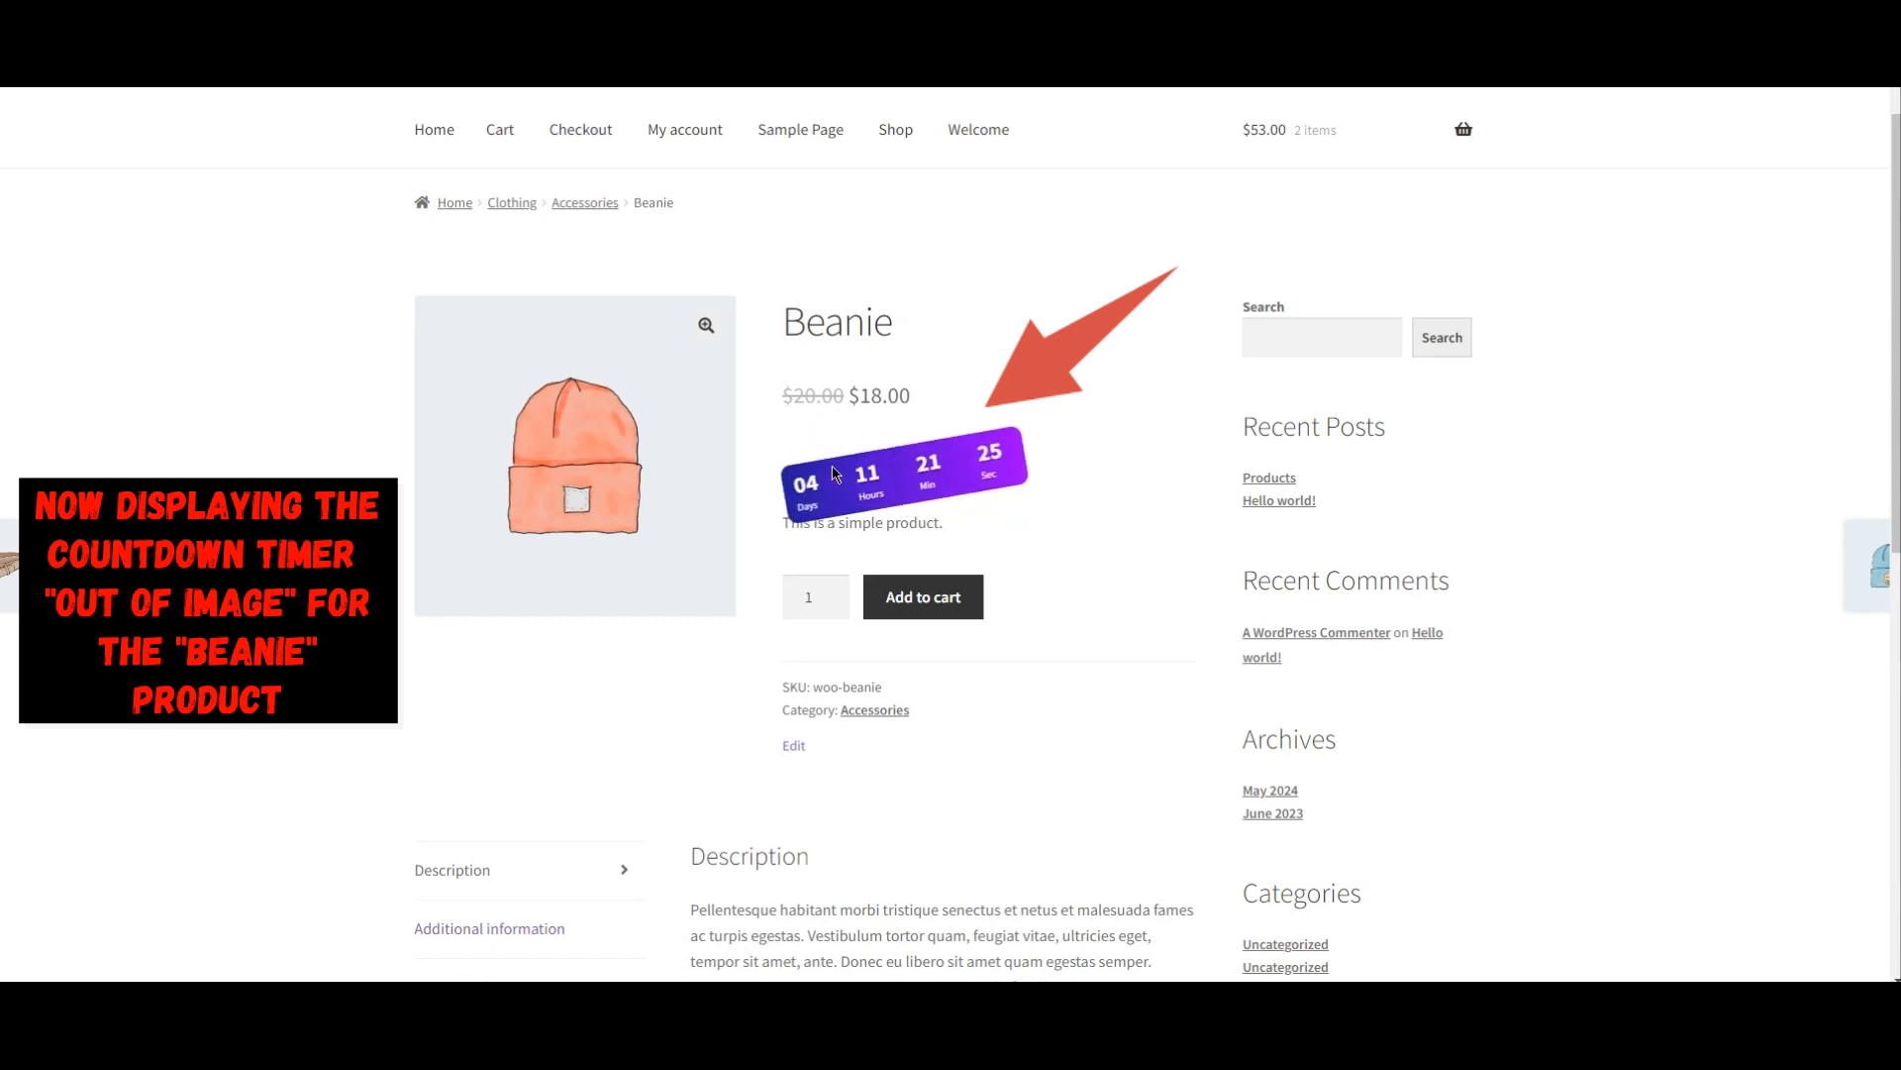
# Step: Check how the Beanie's out-of-image countdown timer is displayed in the shop listing
pyautogui.click(896, 139)
pyautogui.scroll(-2, 1307, 471)
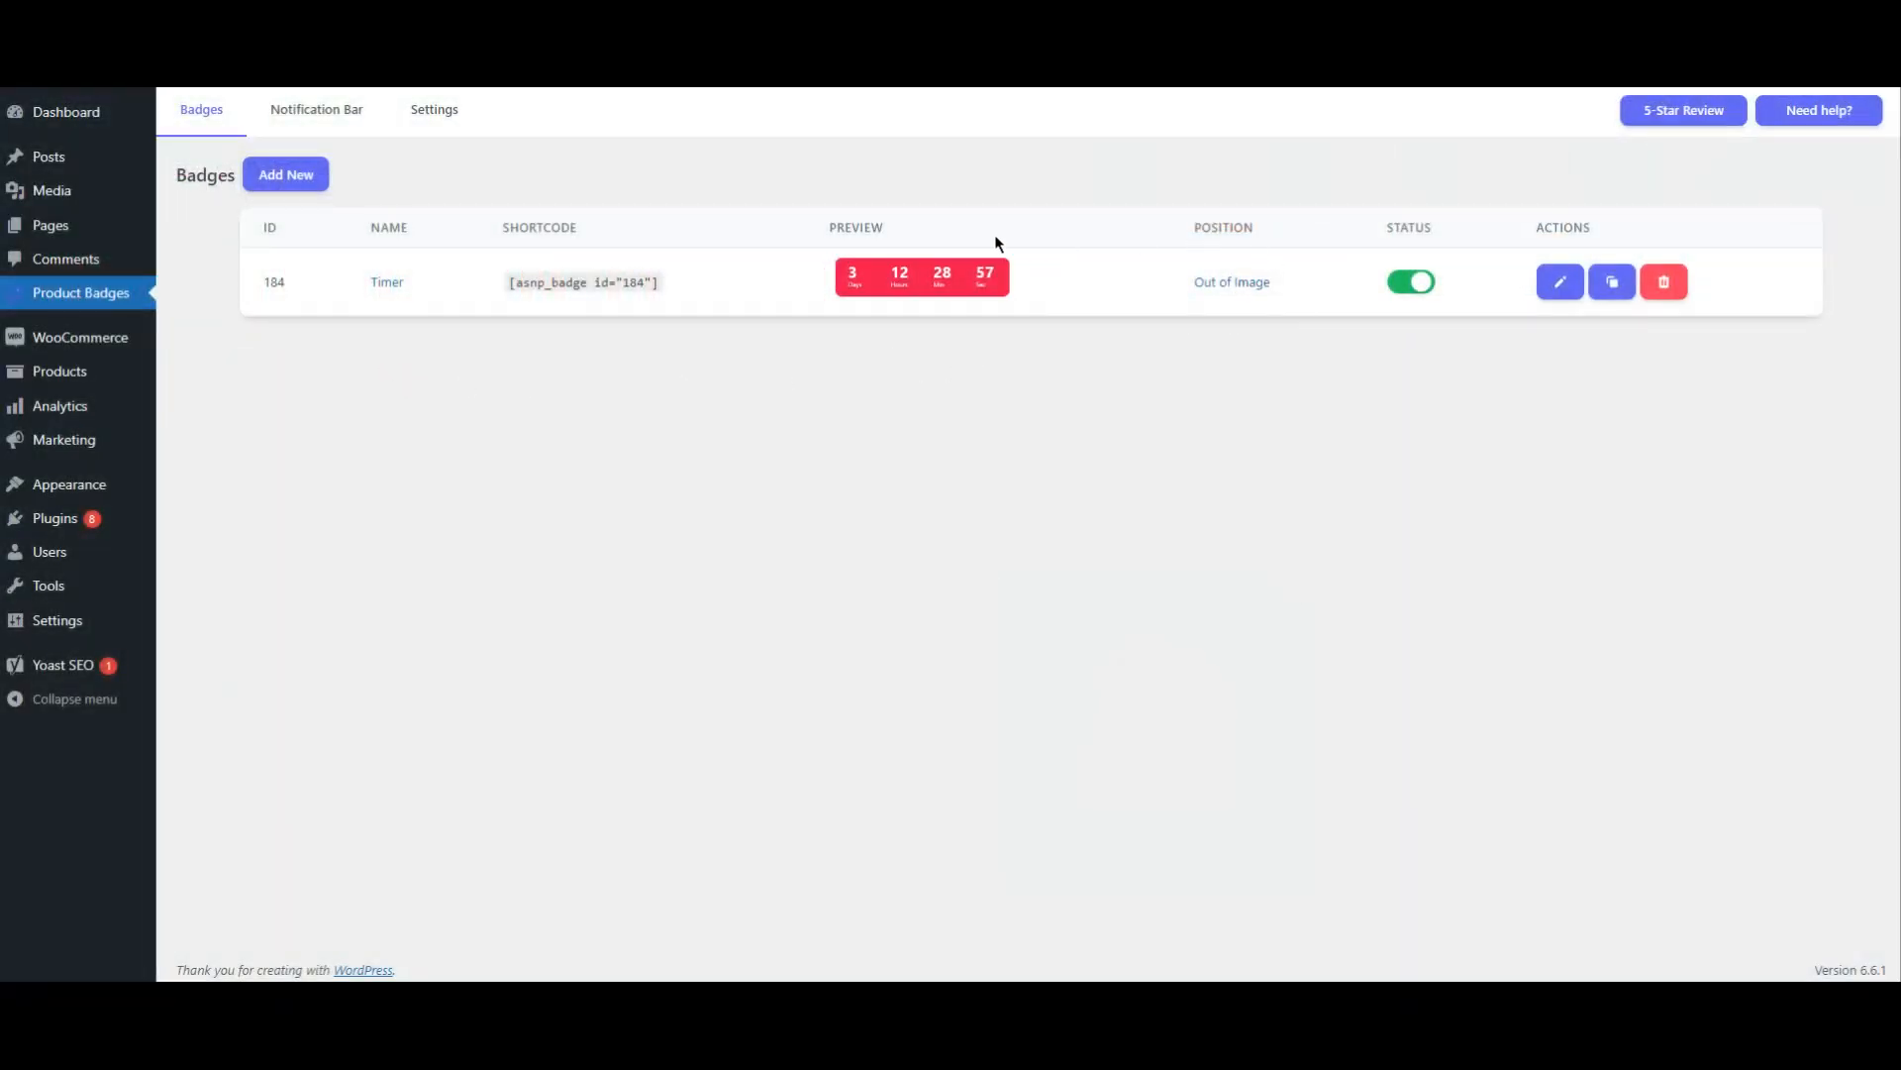
# Step: Open the Timer badge and review its preview and the product it is assigned to
pyautogui.click(900, 281)
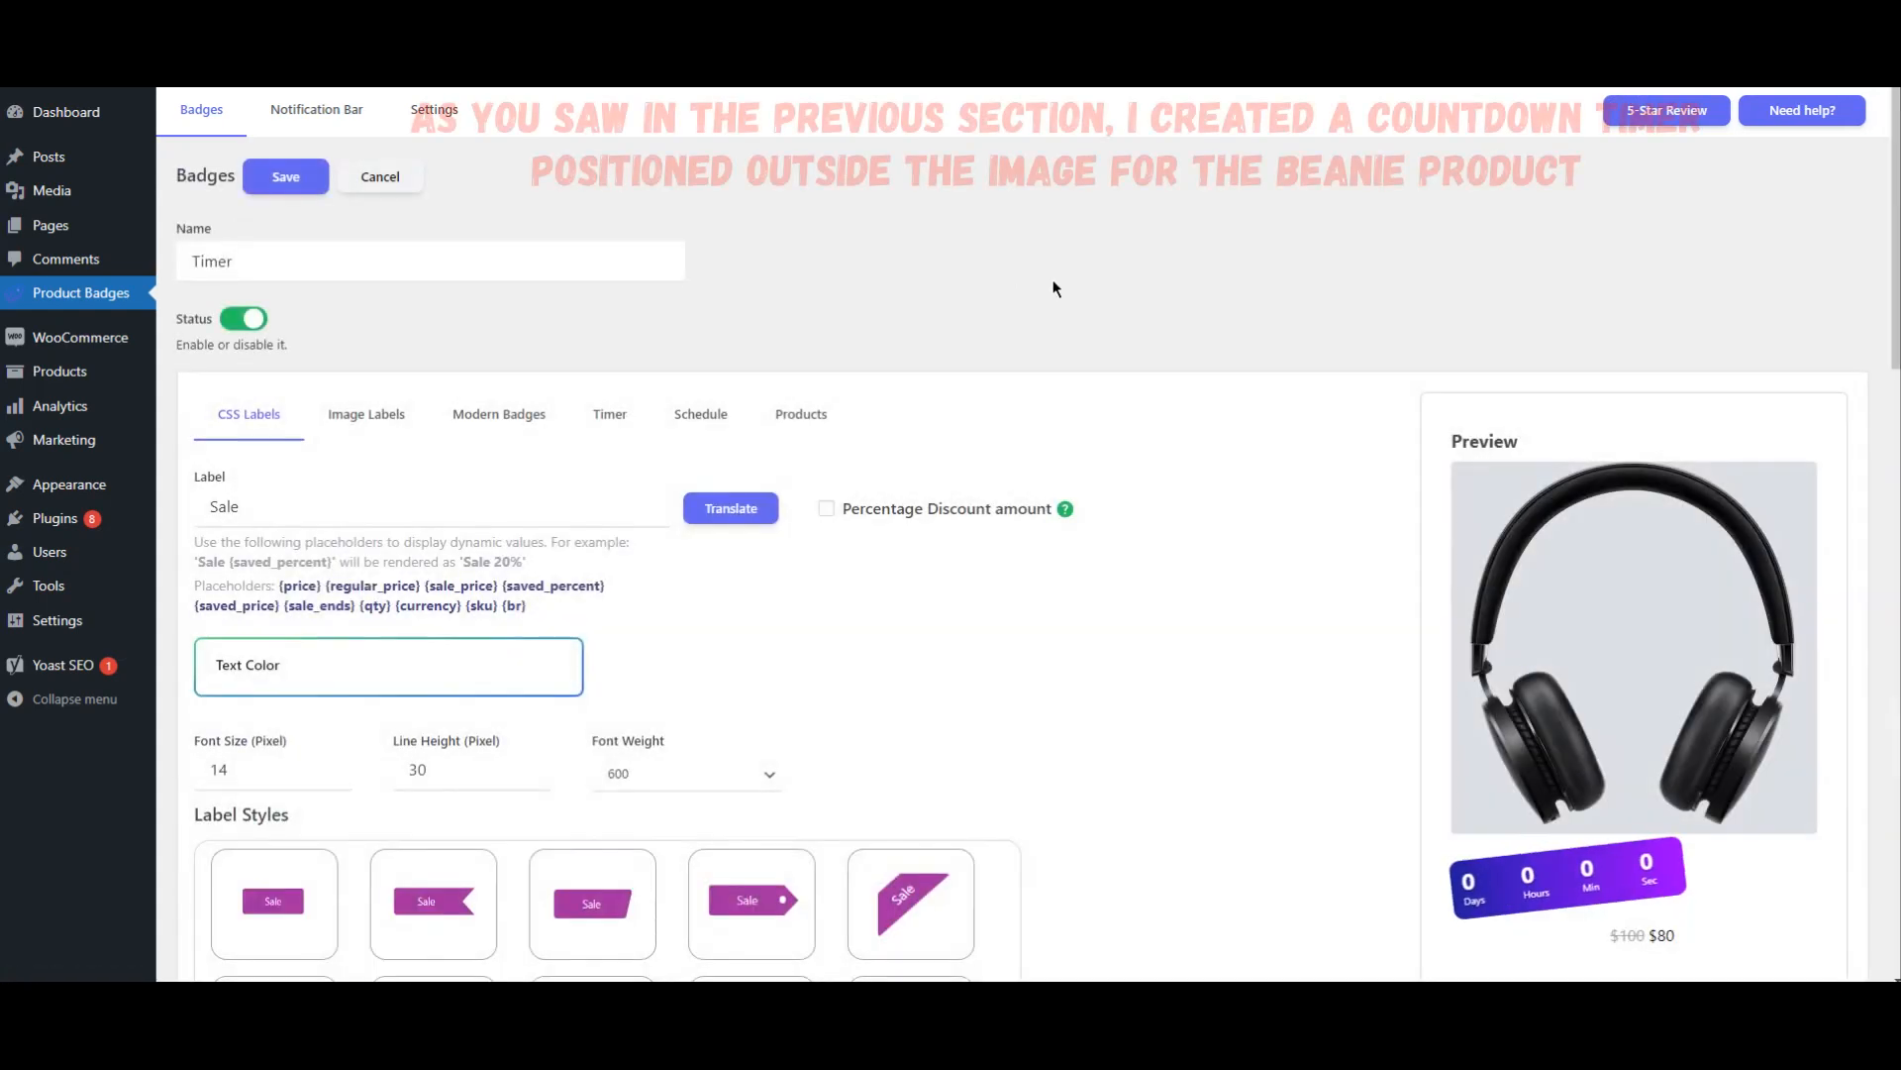
pyautogui.scroll(-2, 1157, 446)
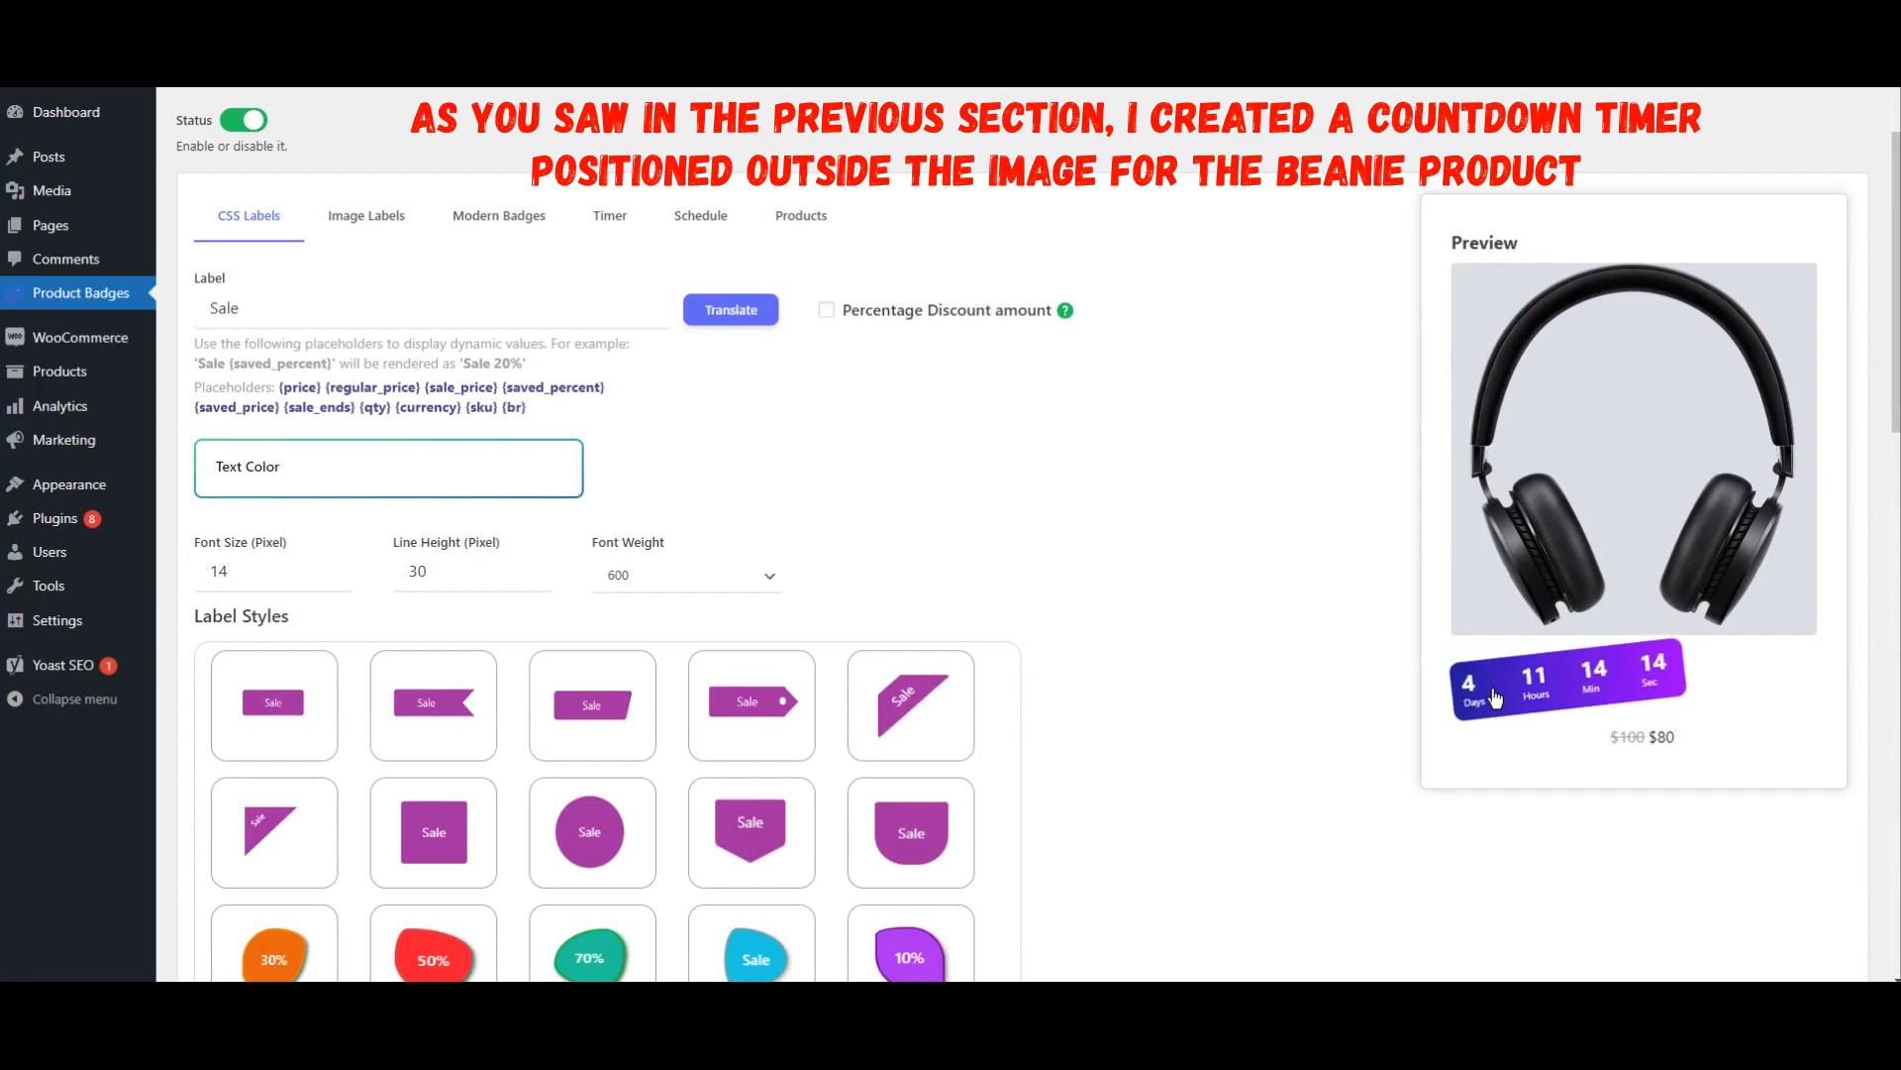
pyautogui.scroll(2, 1101, 508)
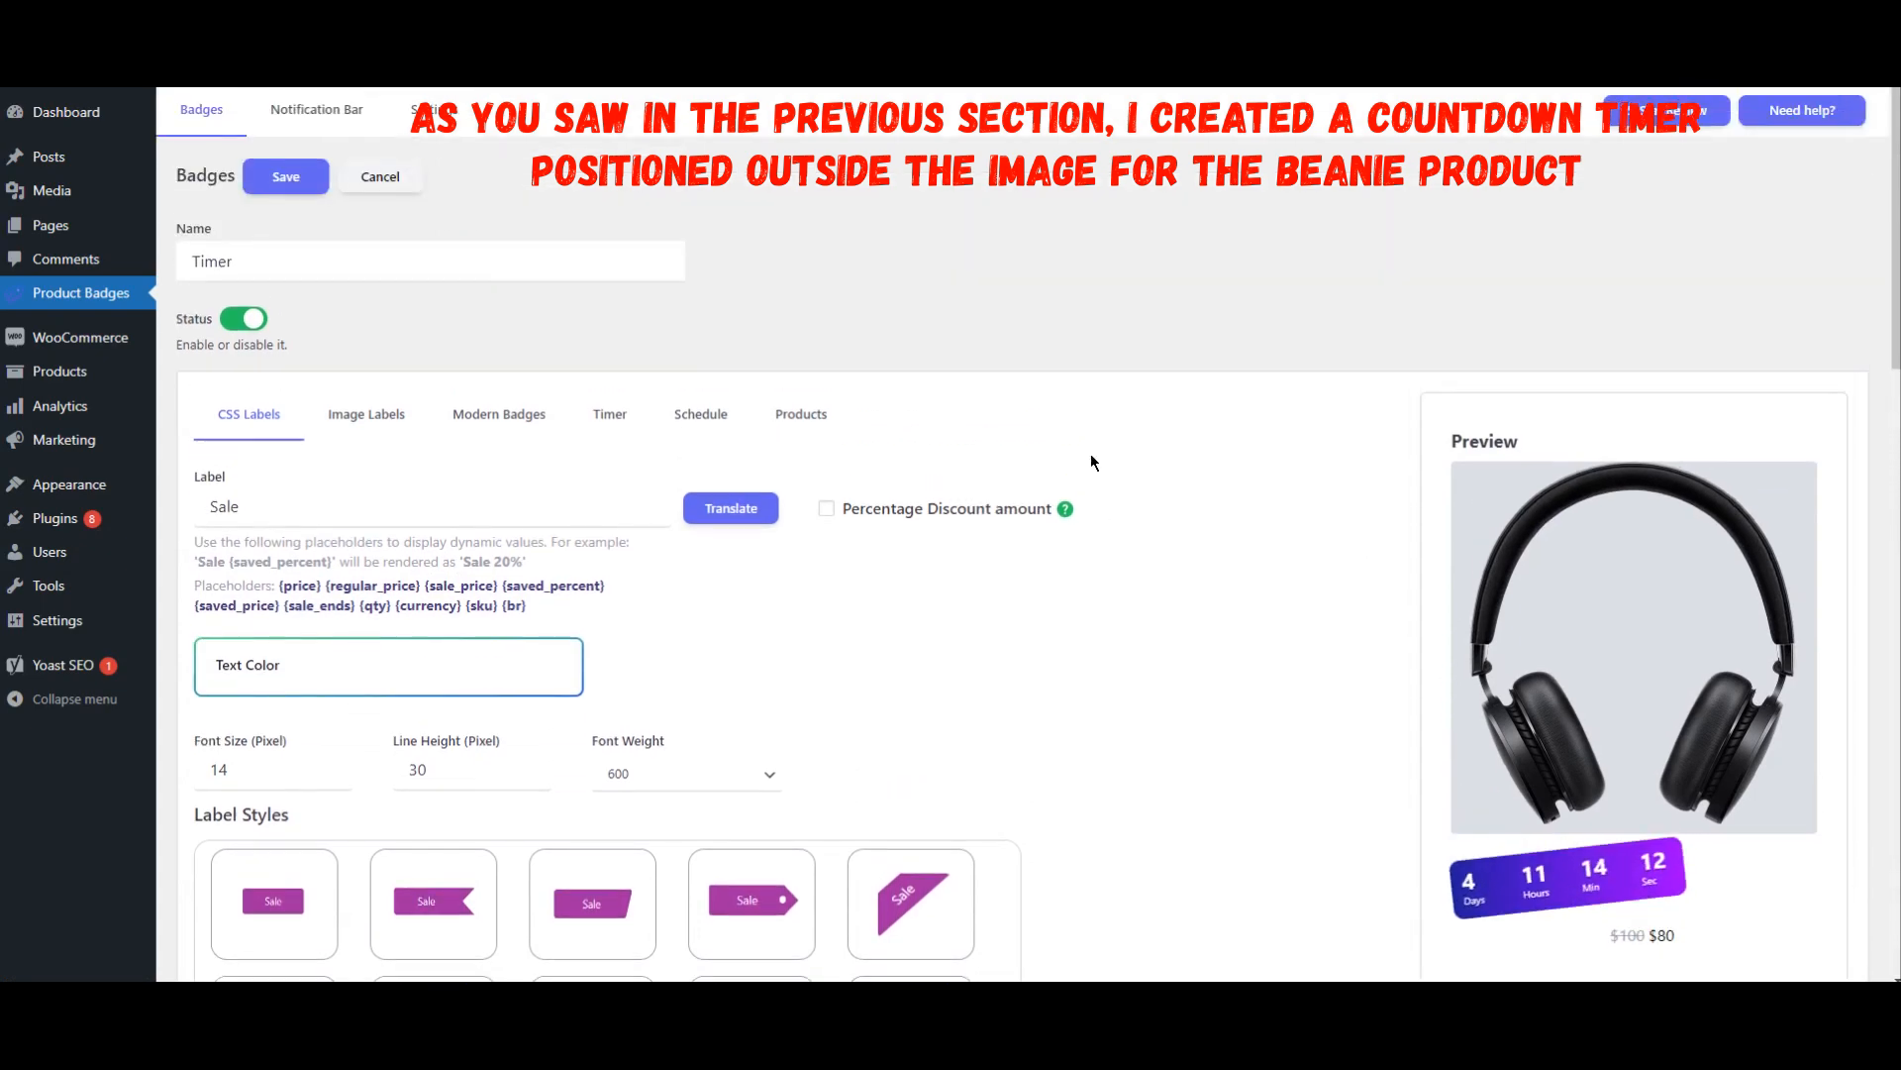
pyautogui.click(806, 415)
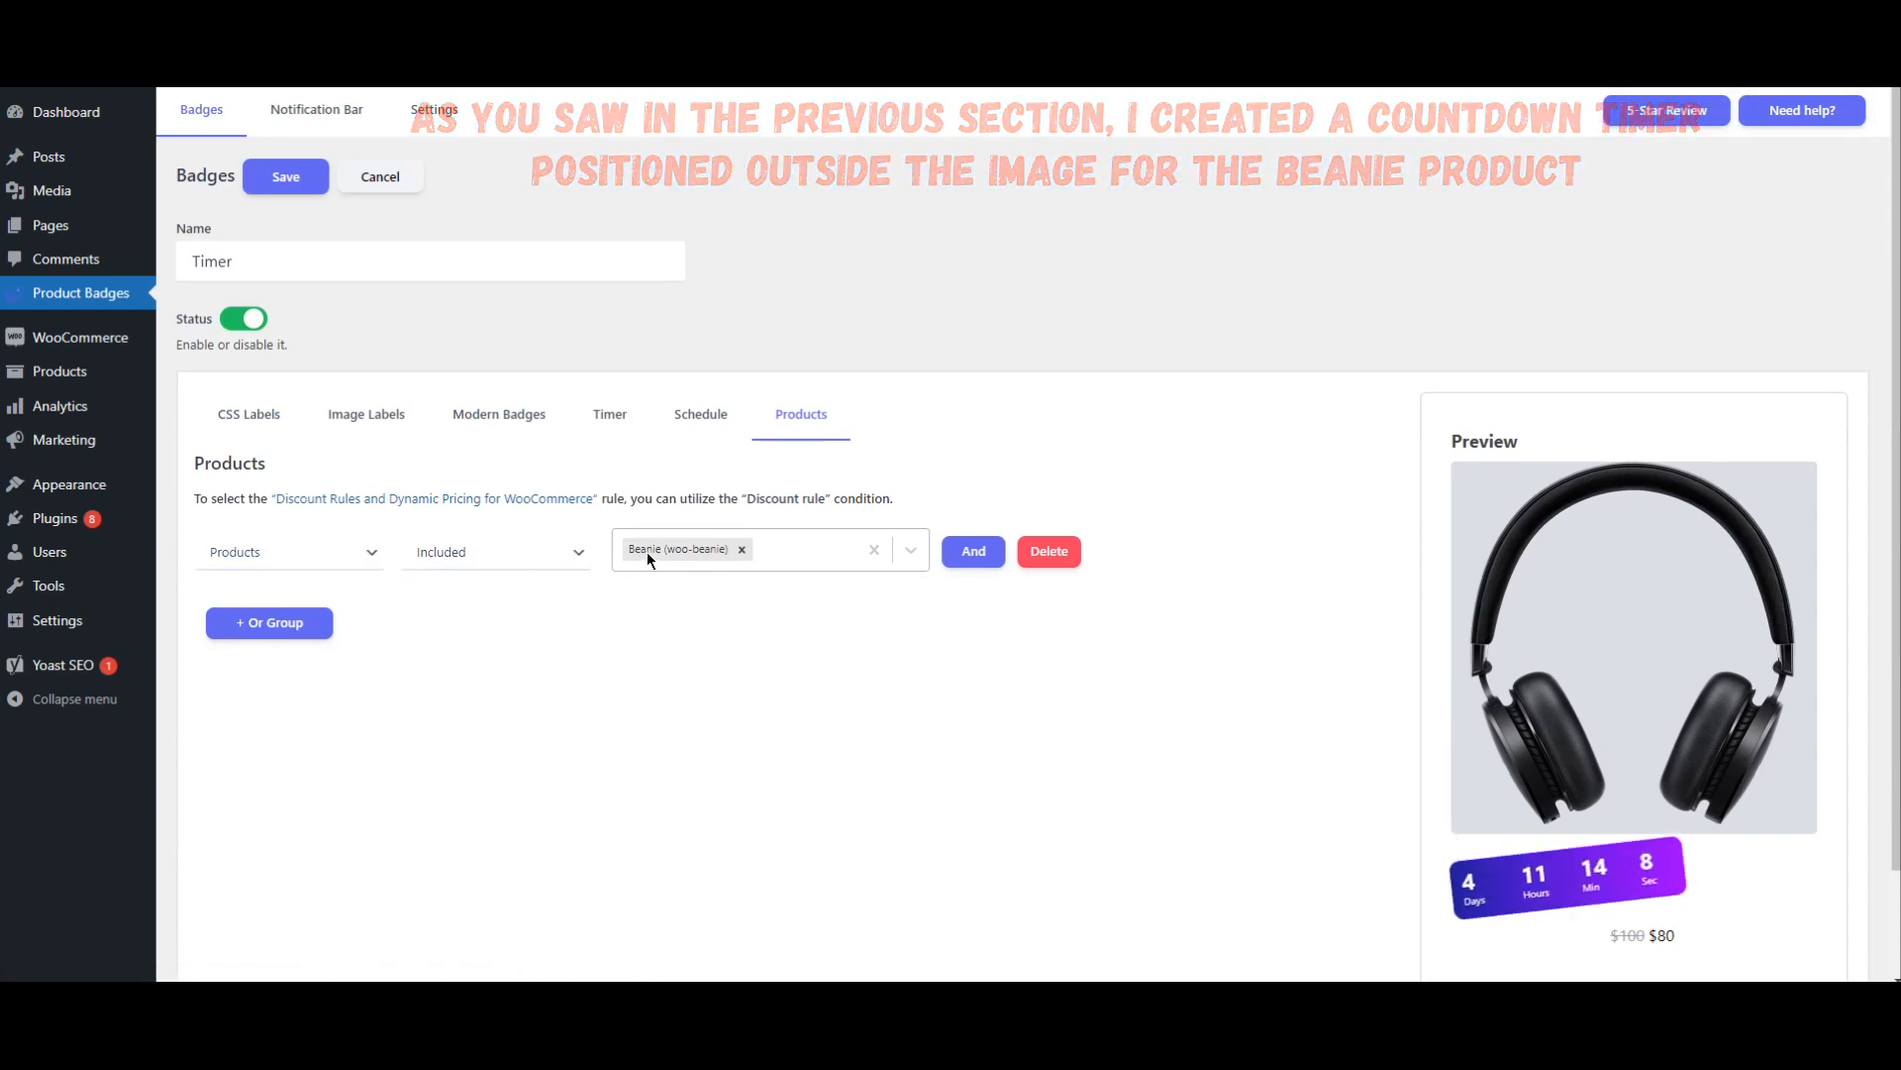
# Step: In the plugin's general settings, set Badge Out of Image Position On Product Page to After product title and save the changes
pyautogui.click(436, 111)
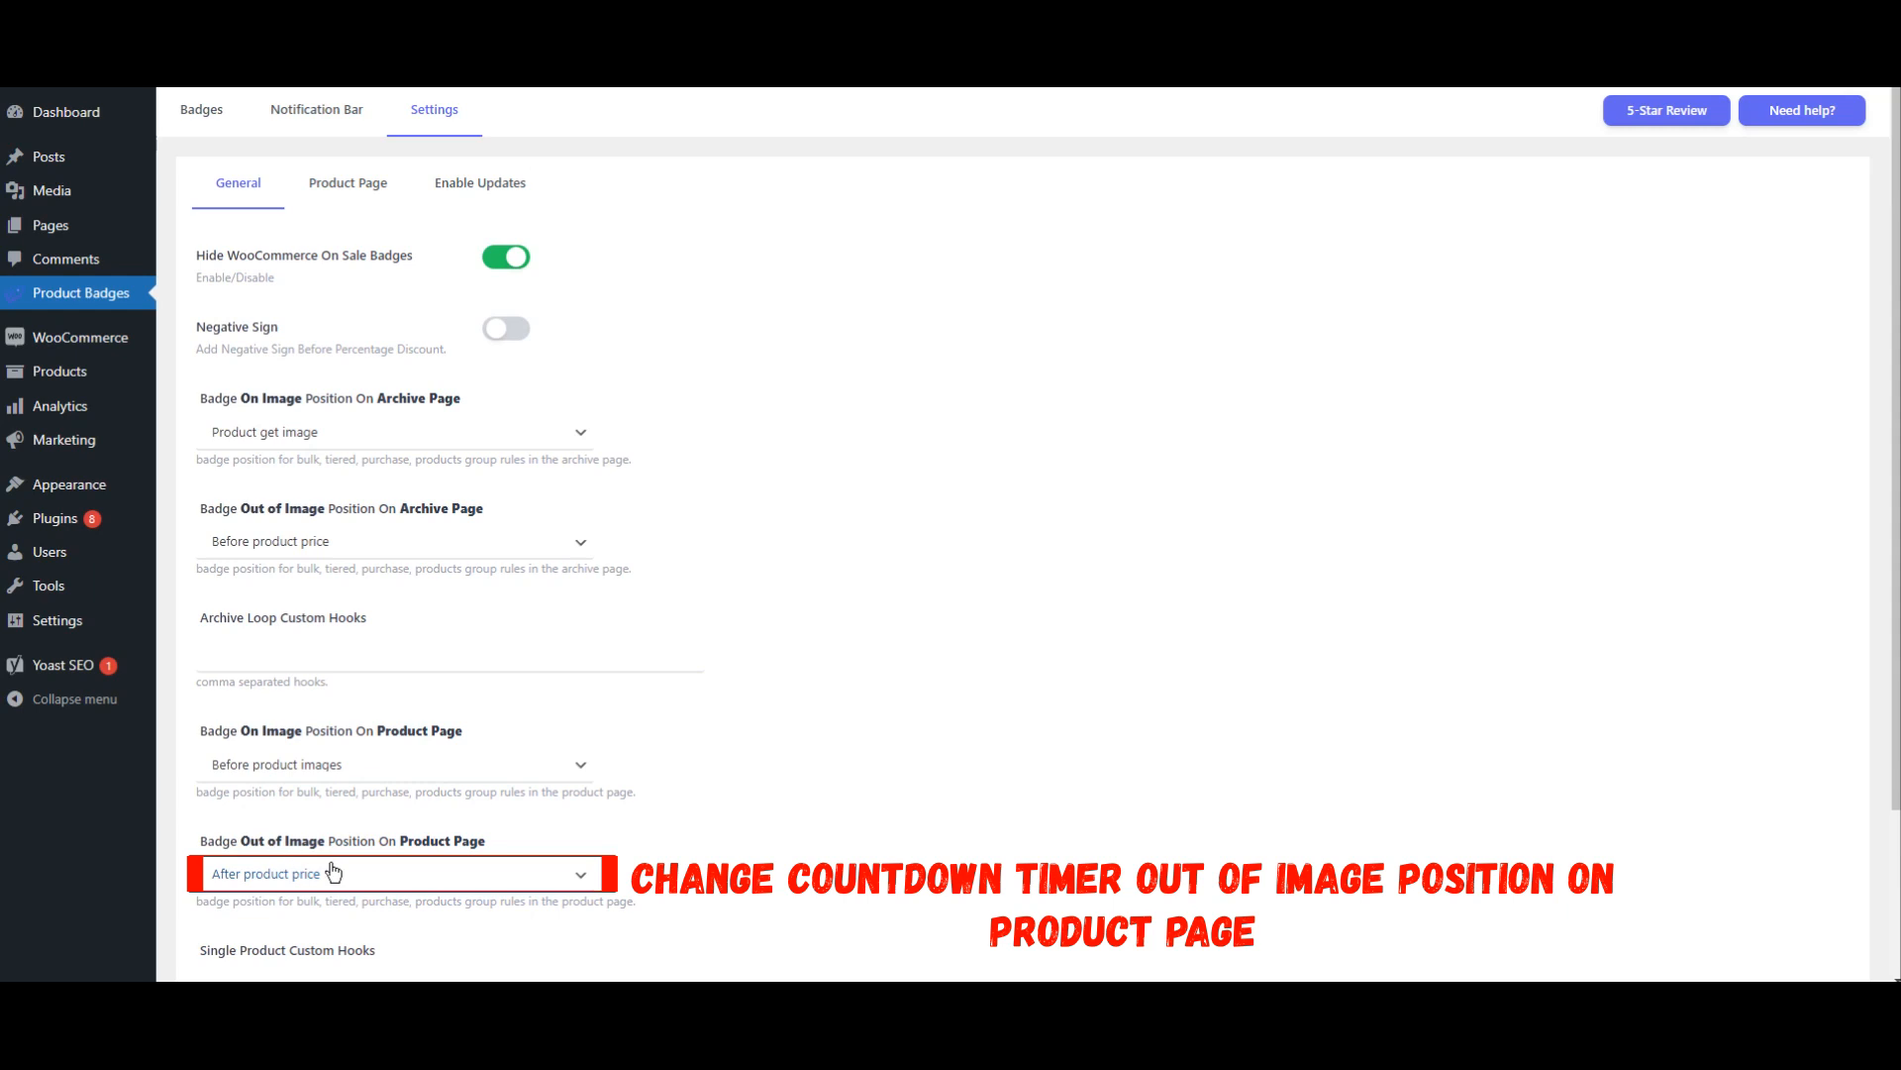
pyautogui.click(519, 890)
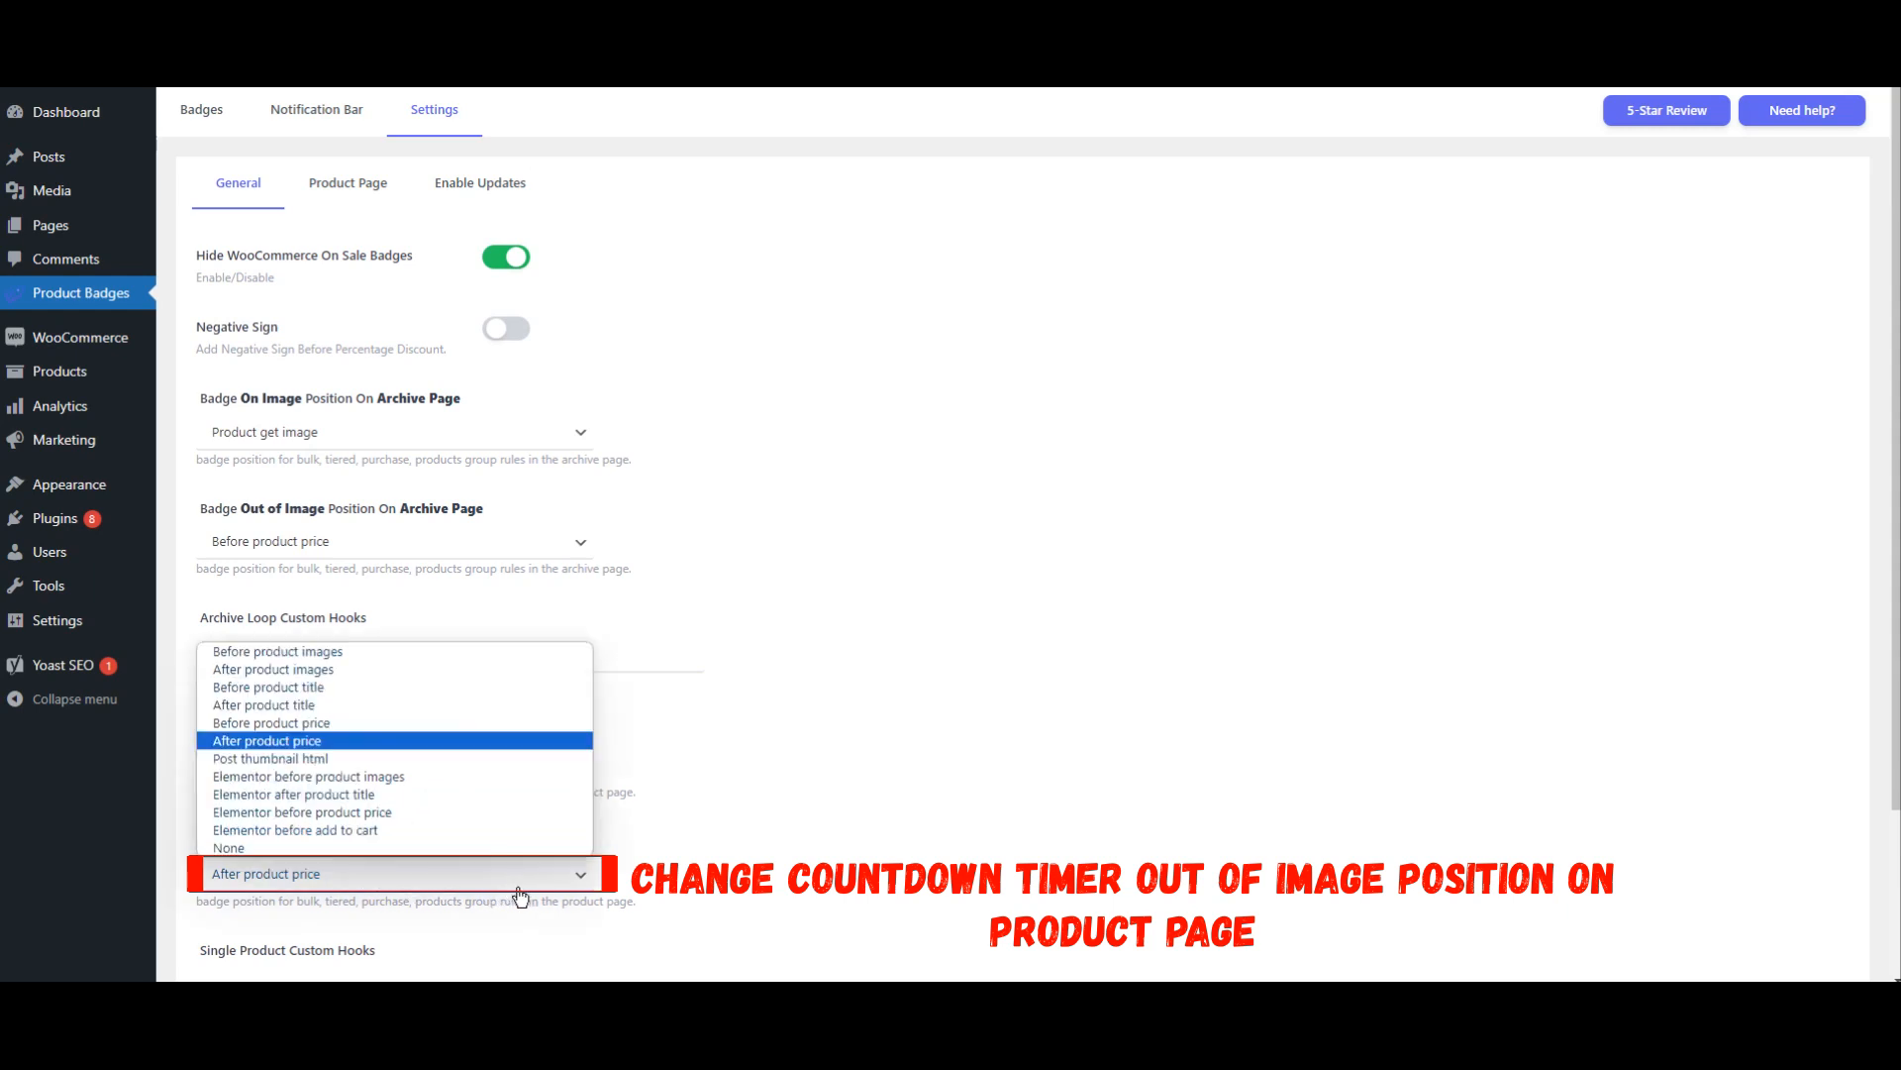
pyautogui.click(288, 705)
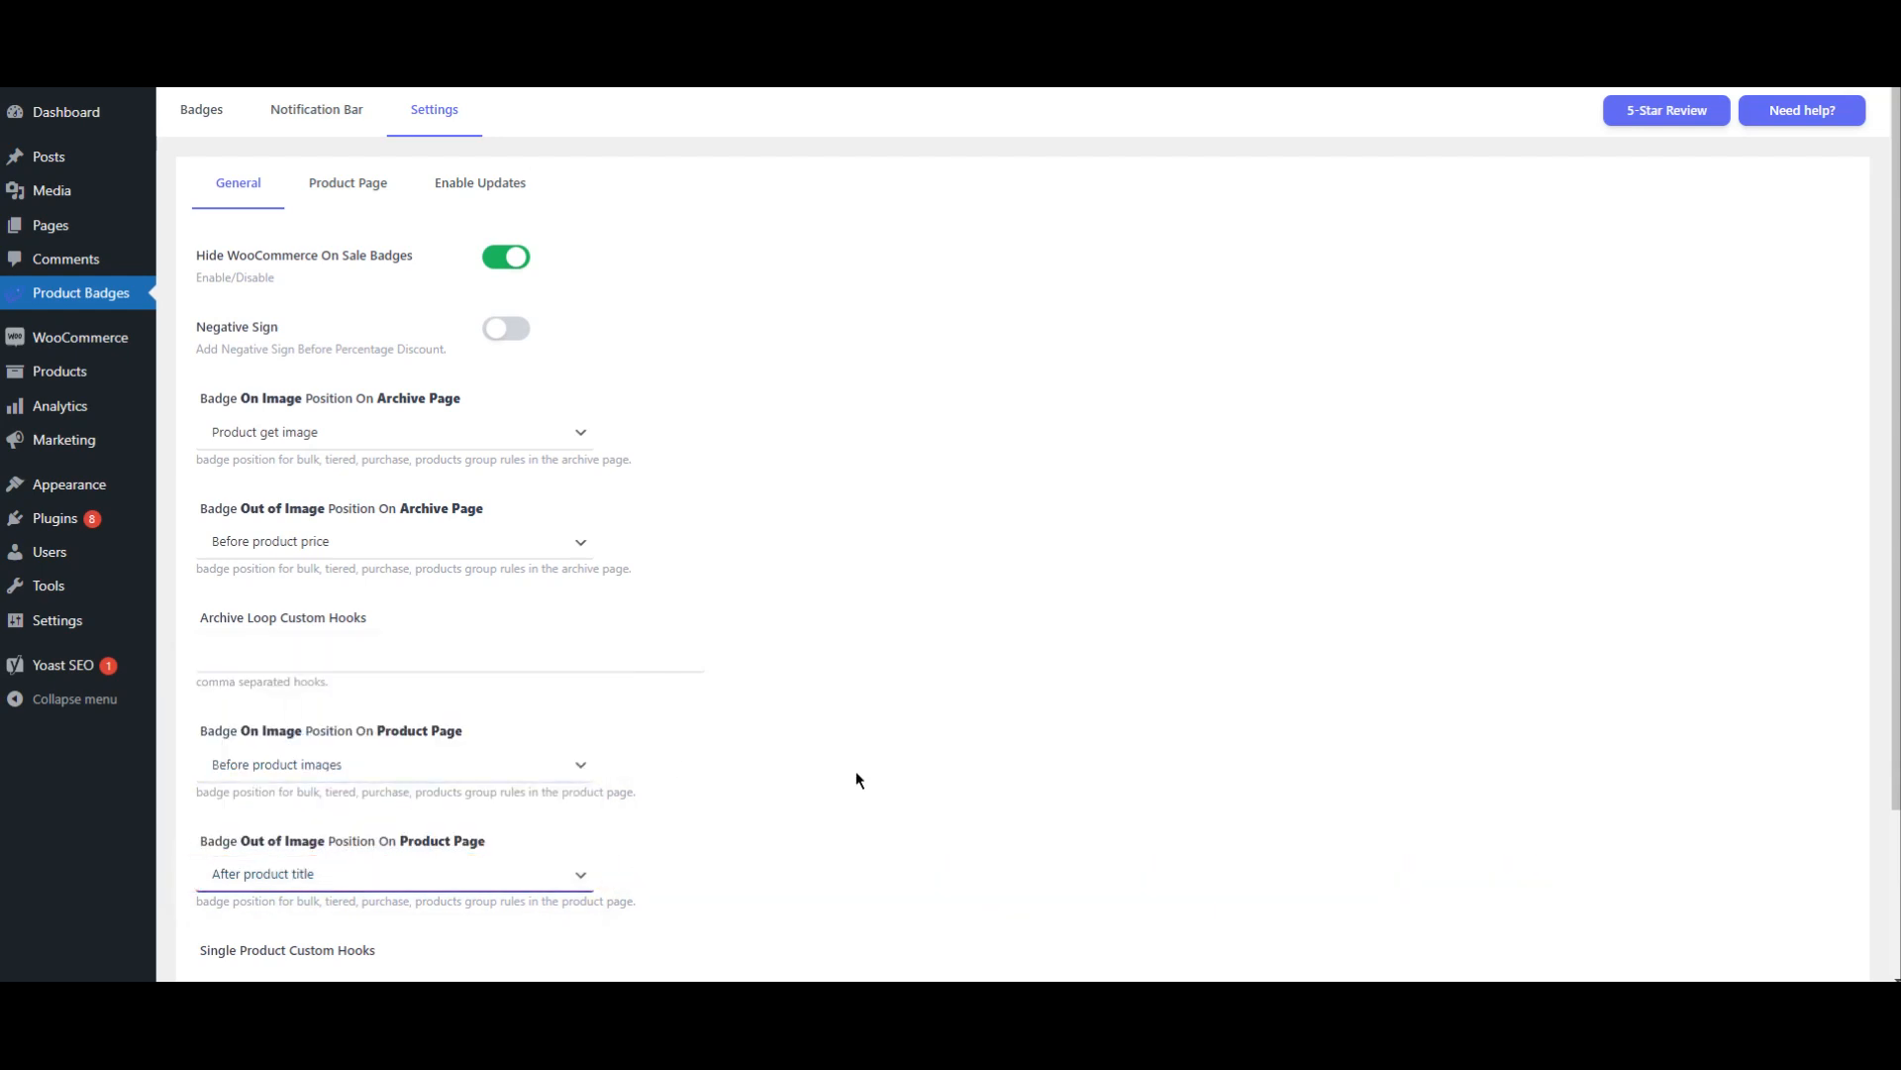
pyautogui.scroll(-2, 855, 771)
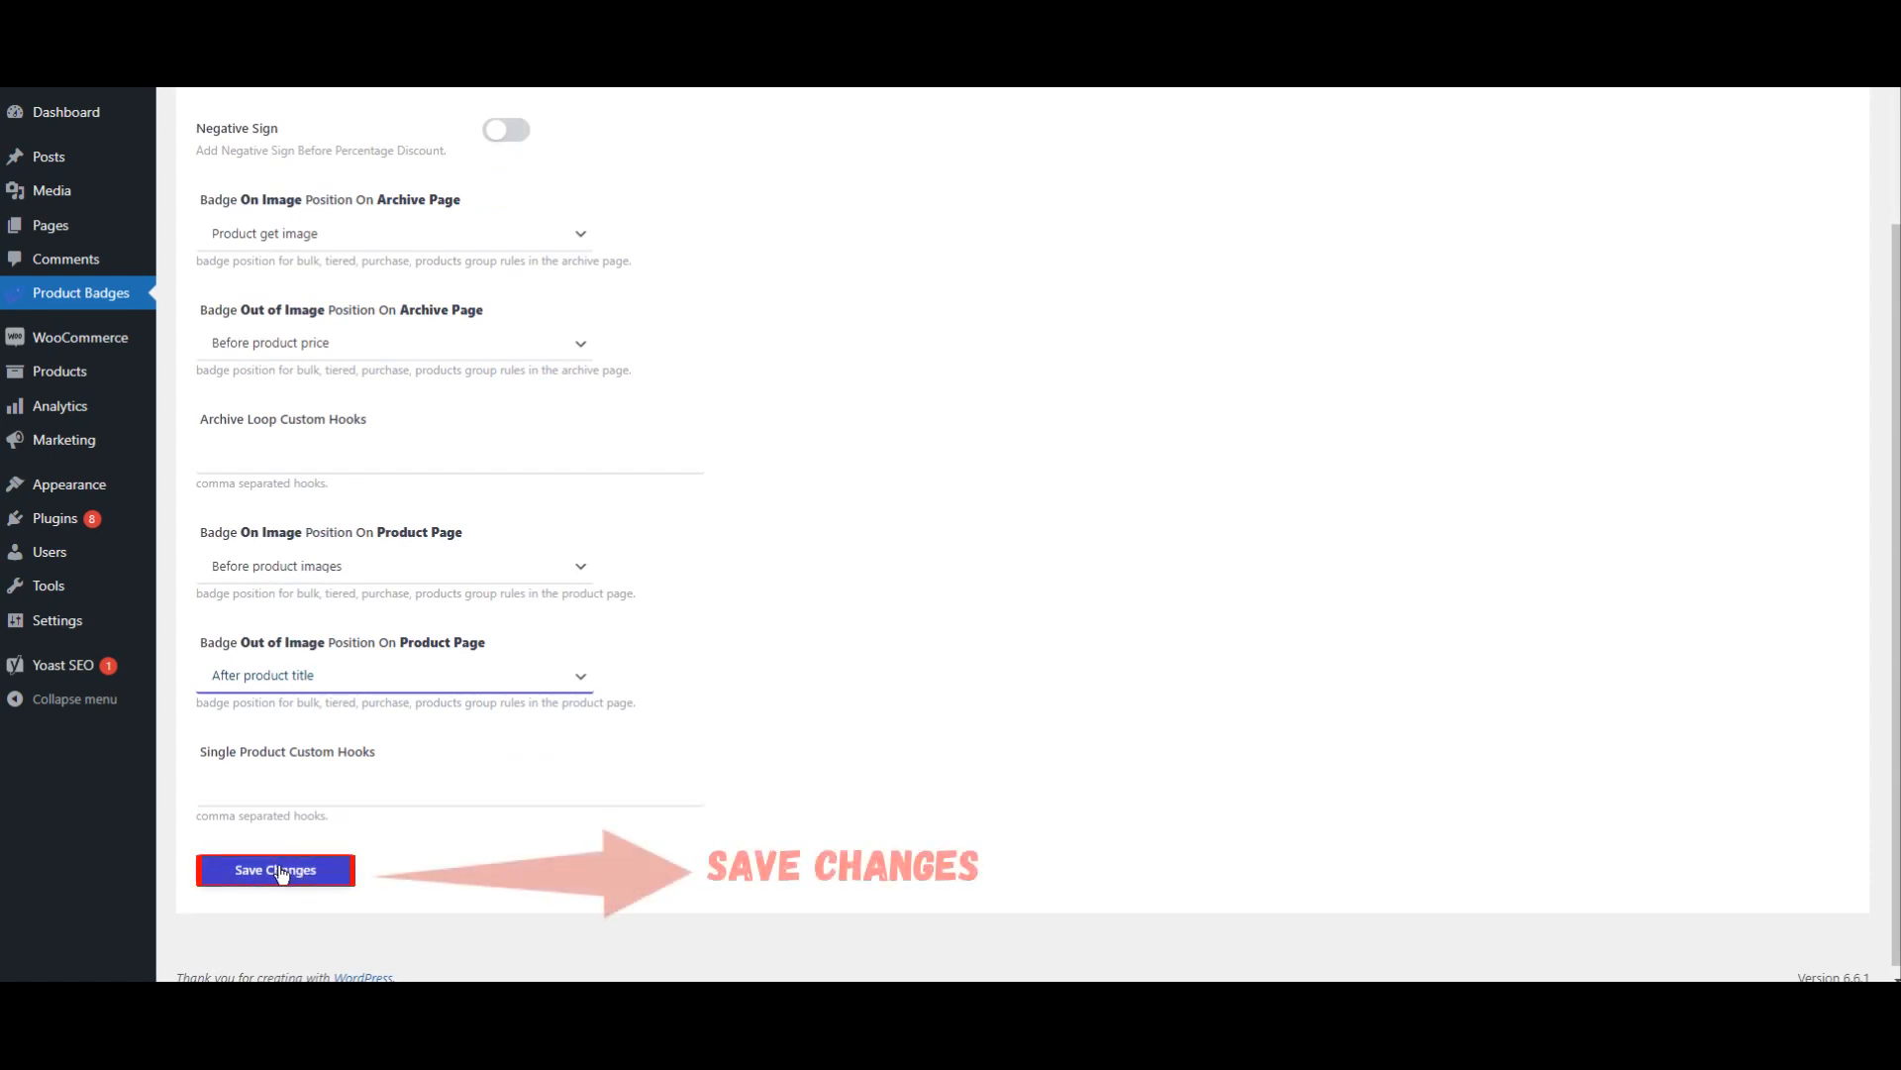
pyautogui.click(295, 871)
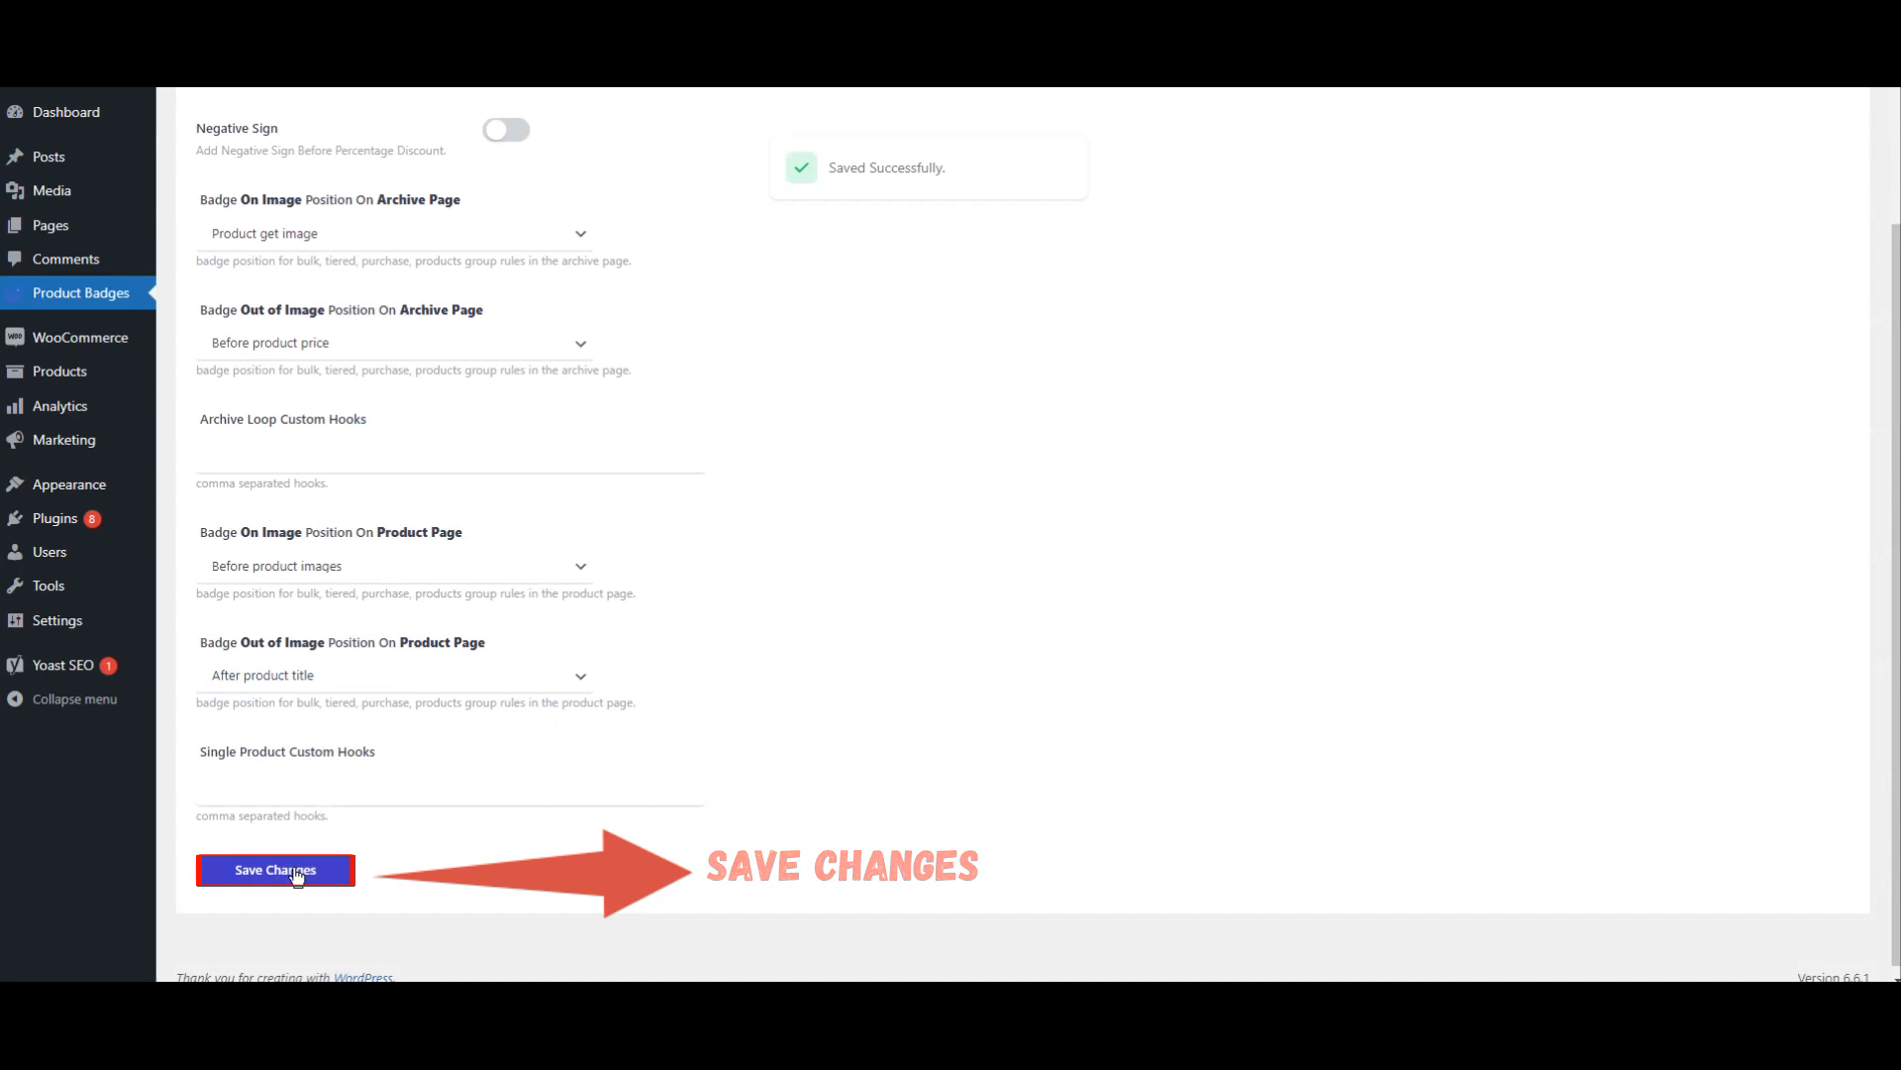
pyautogui.scroll(2, 295, 871)
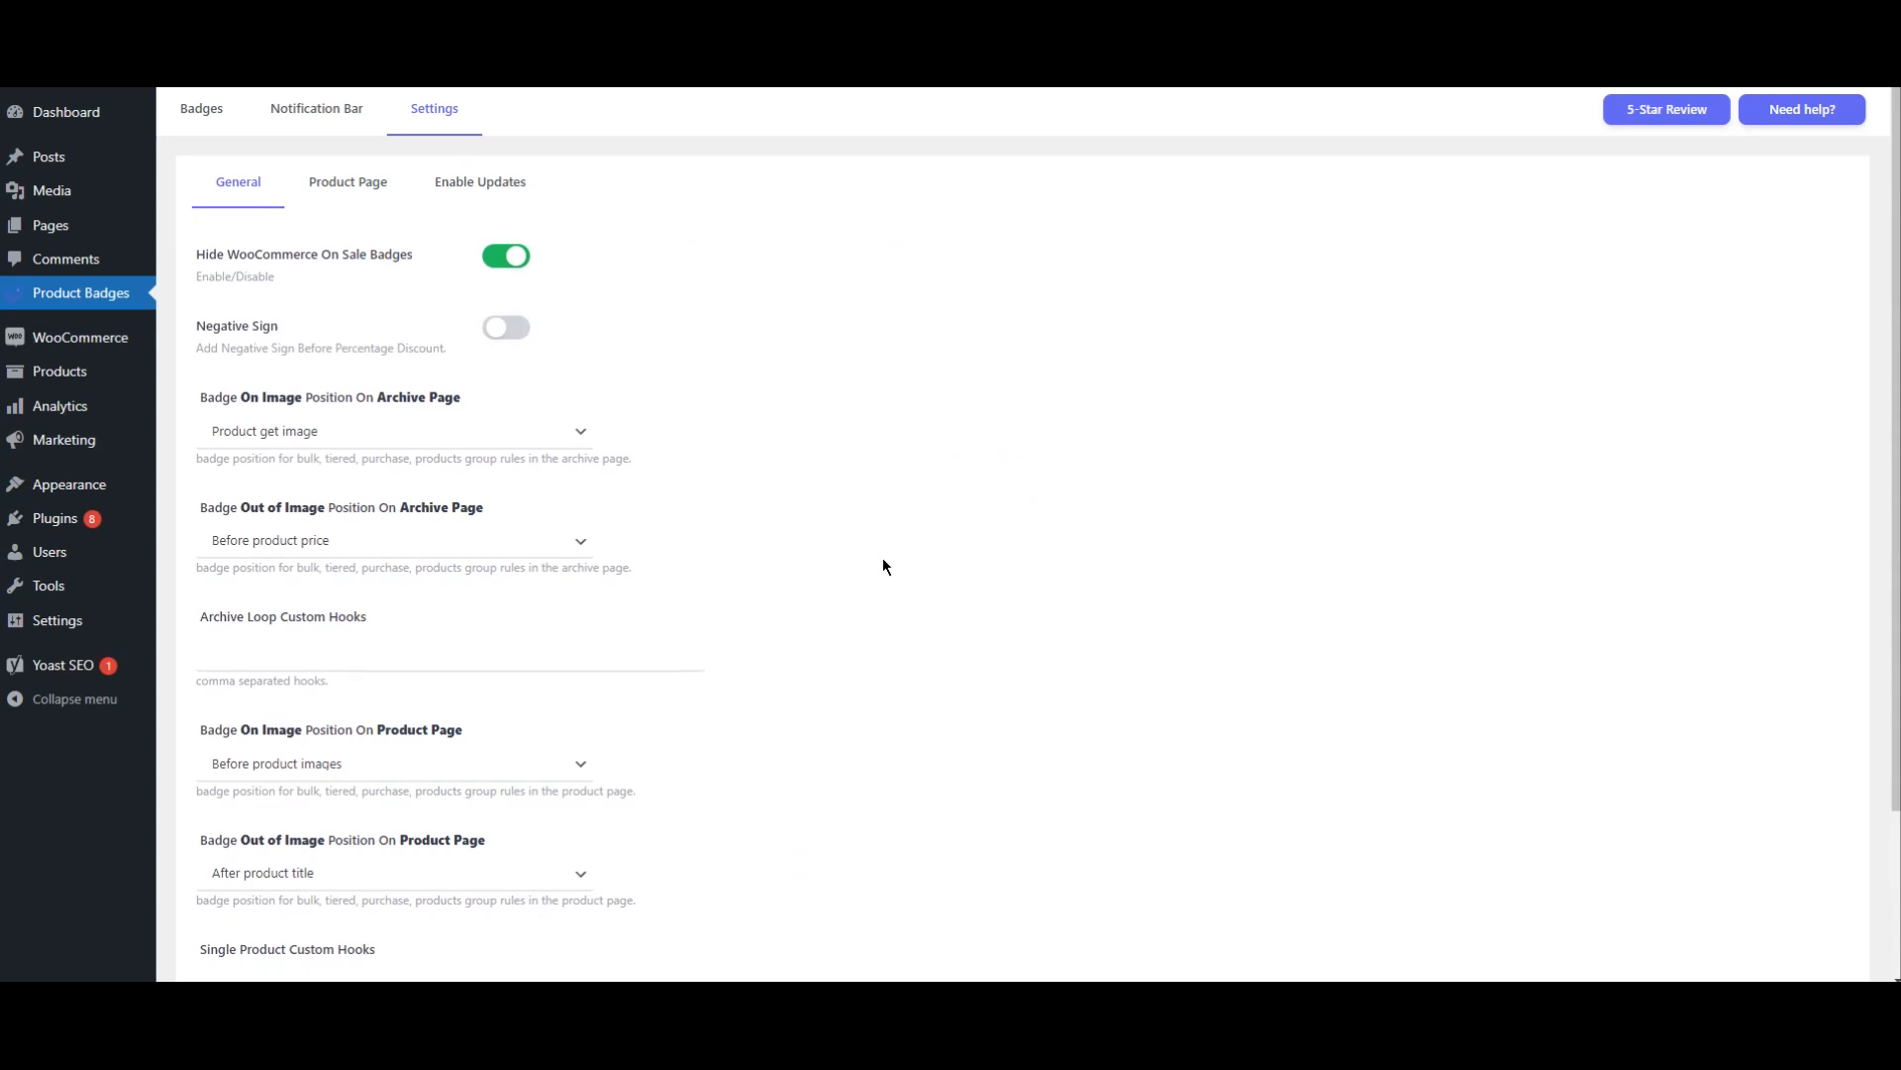
# Step: Set Badge Out of Image Position On Product Page to After product price and save the changes
pyautogui.scroll(-2, 883, 557)
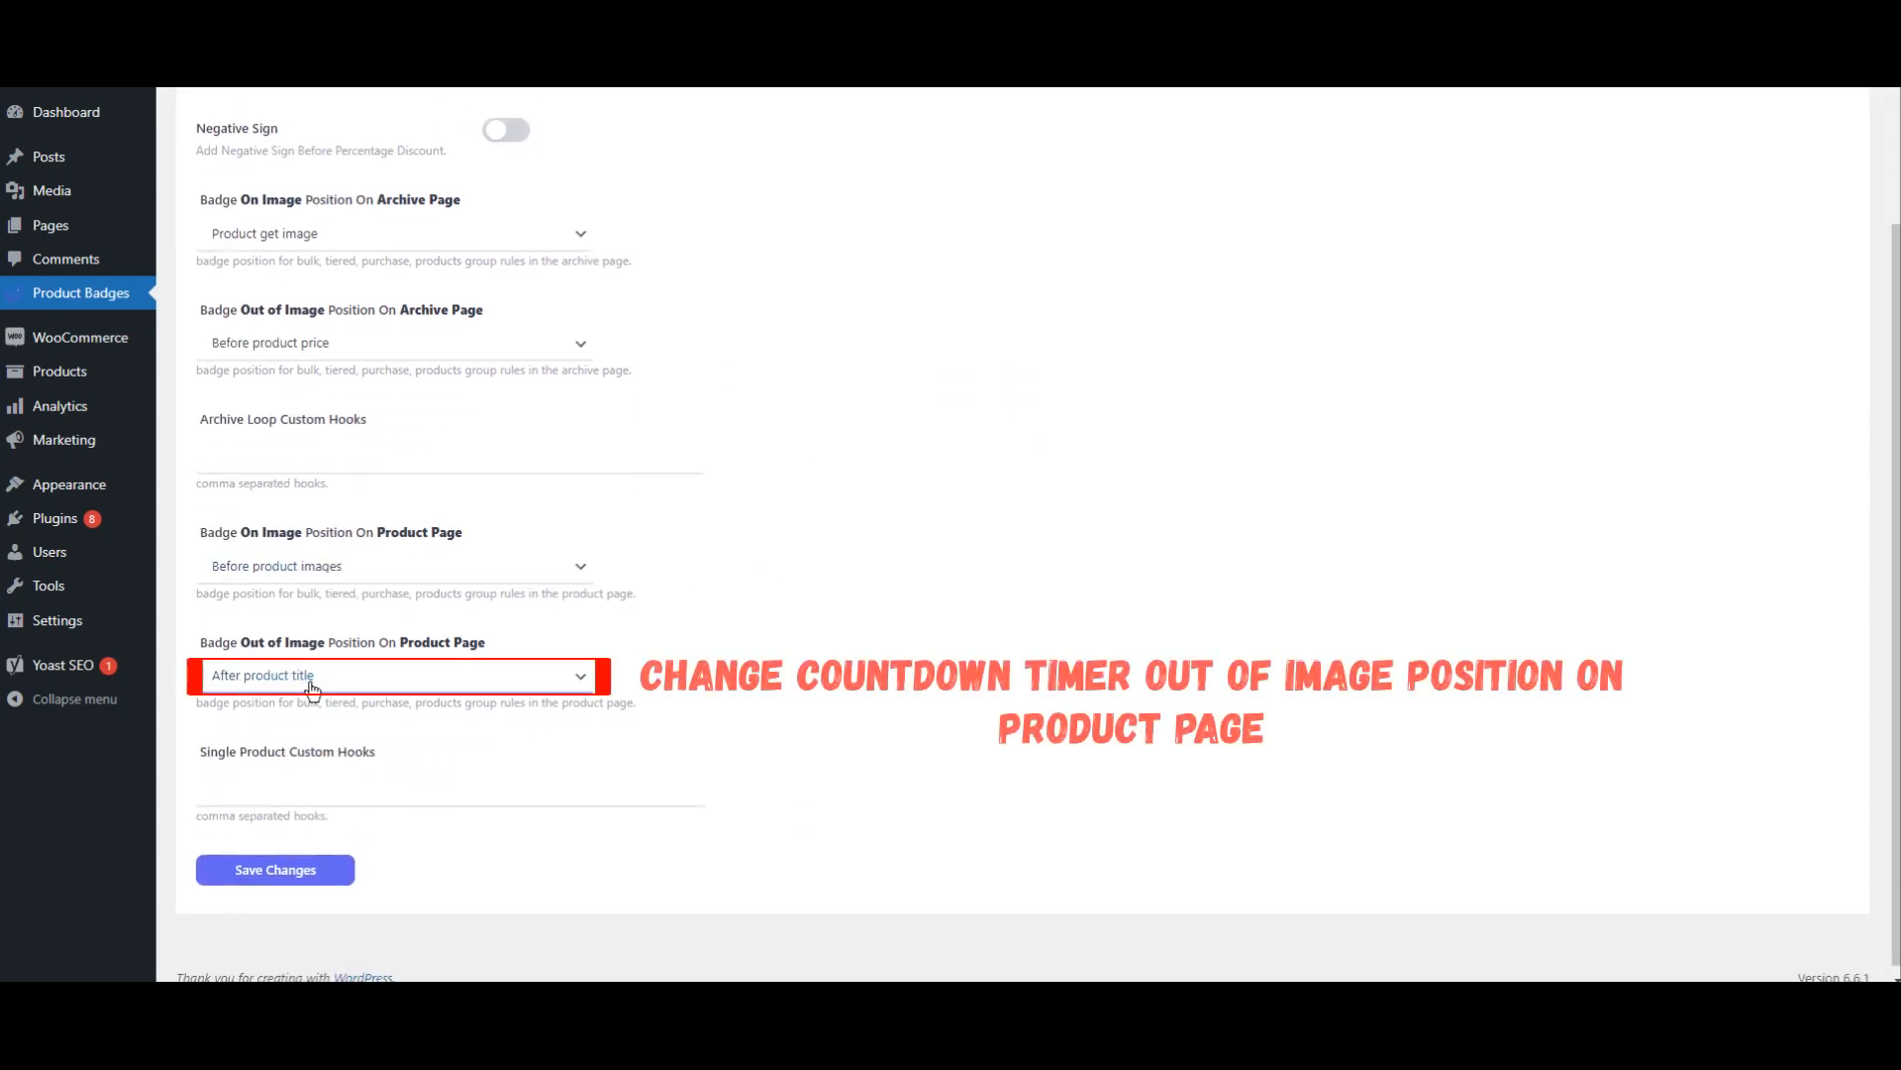
pyautogui.click(491, 675)
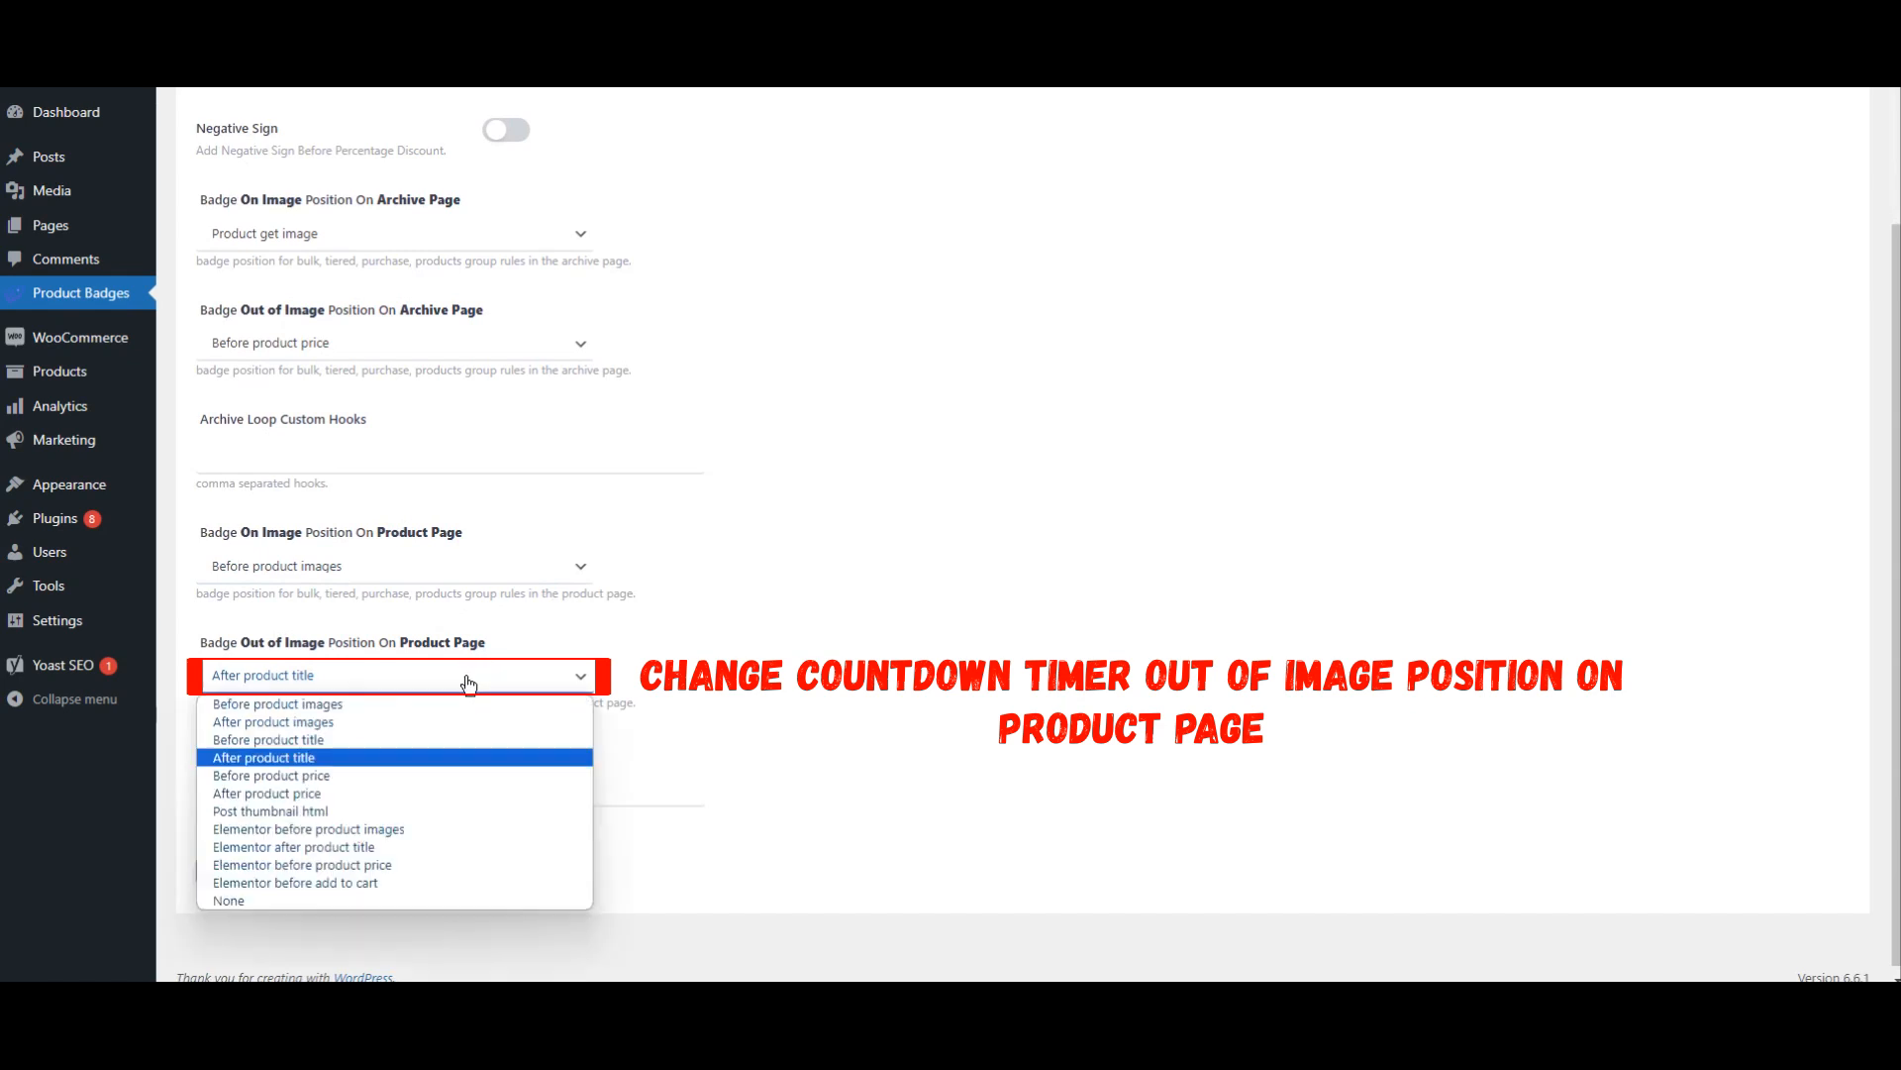
pyautogui.click(266, 793)
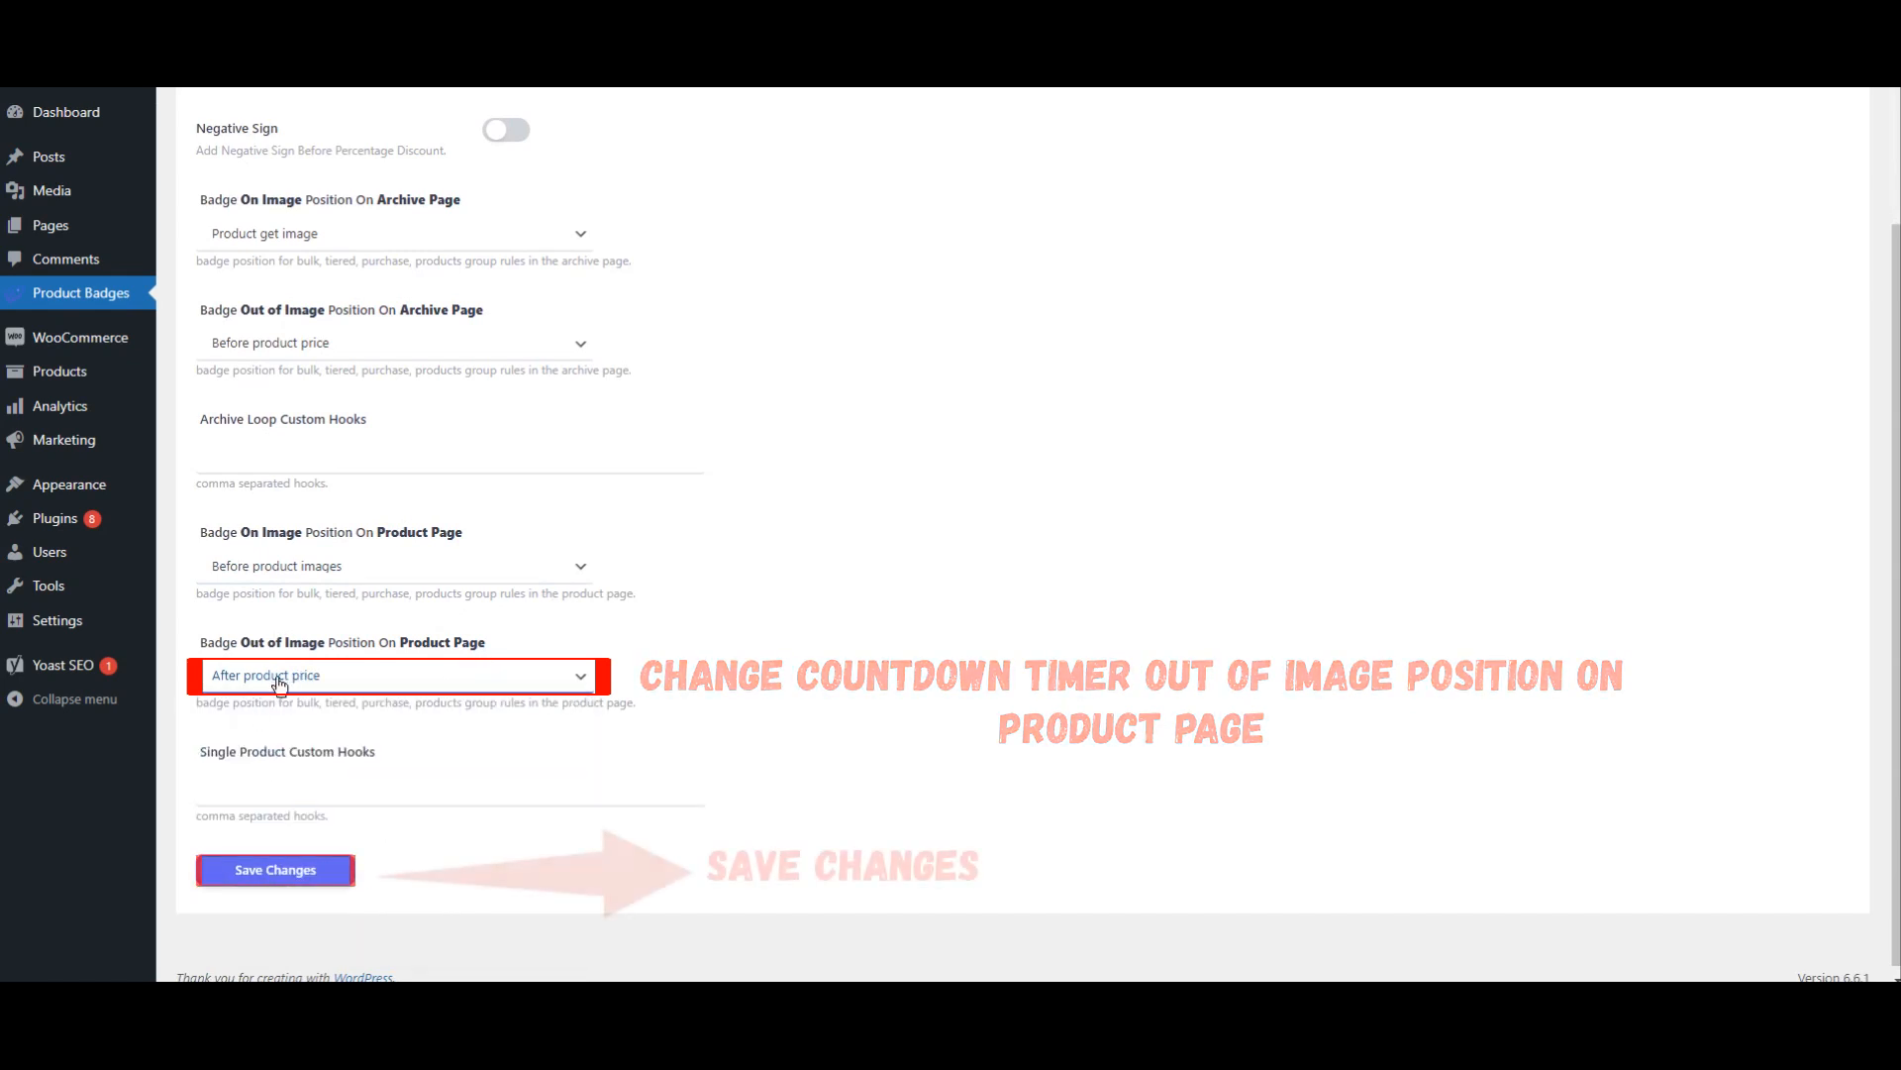
pyautogui.click(295, 873)
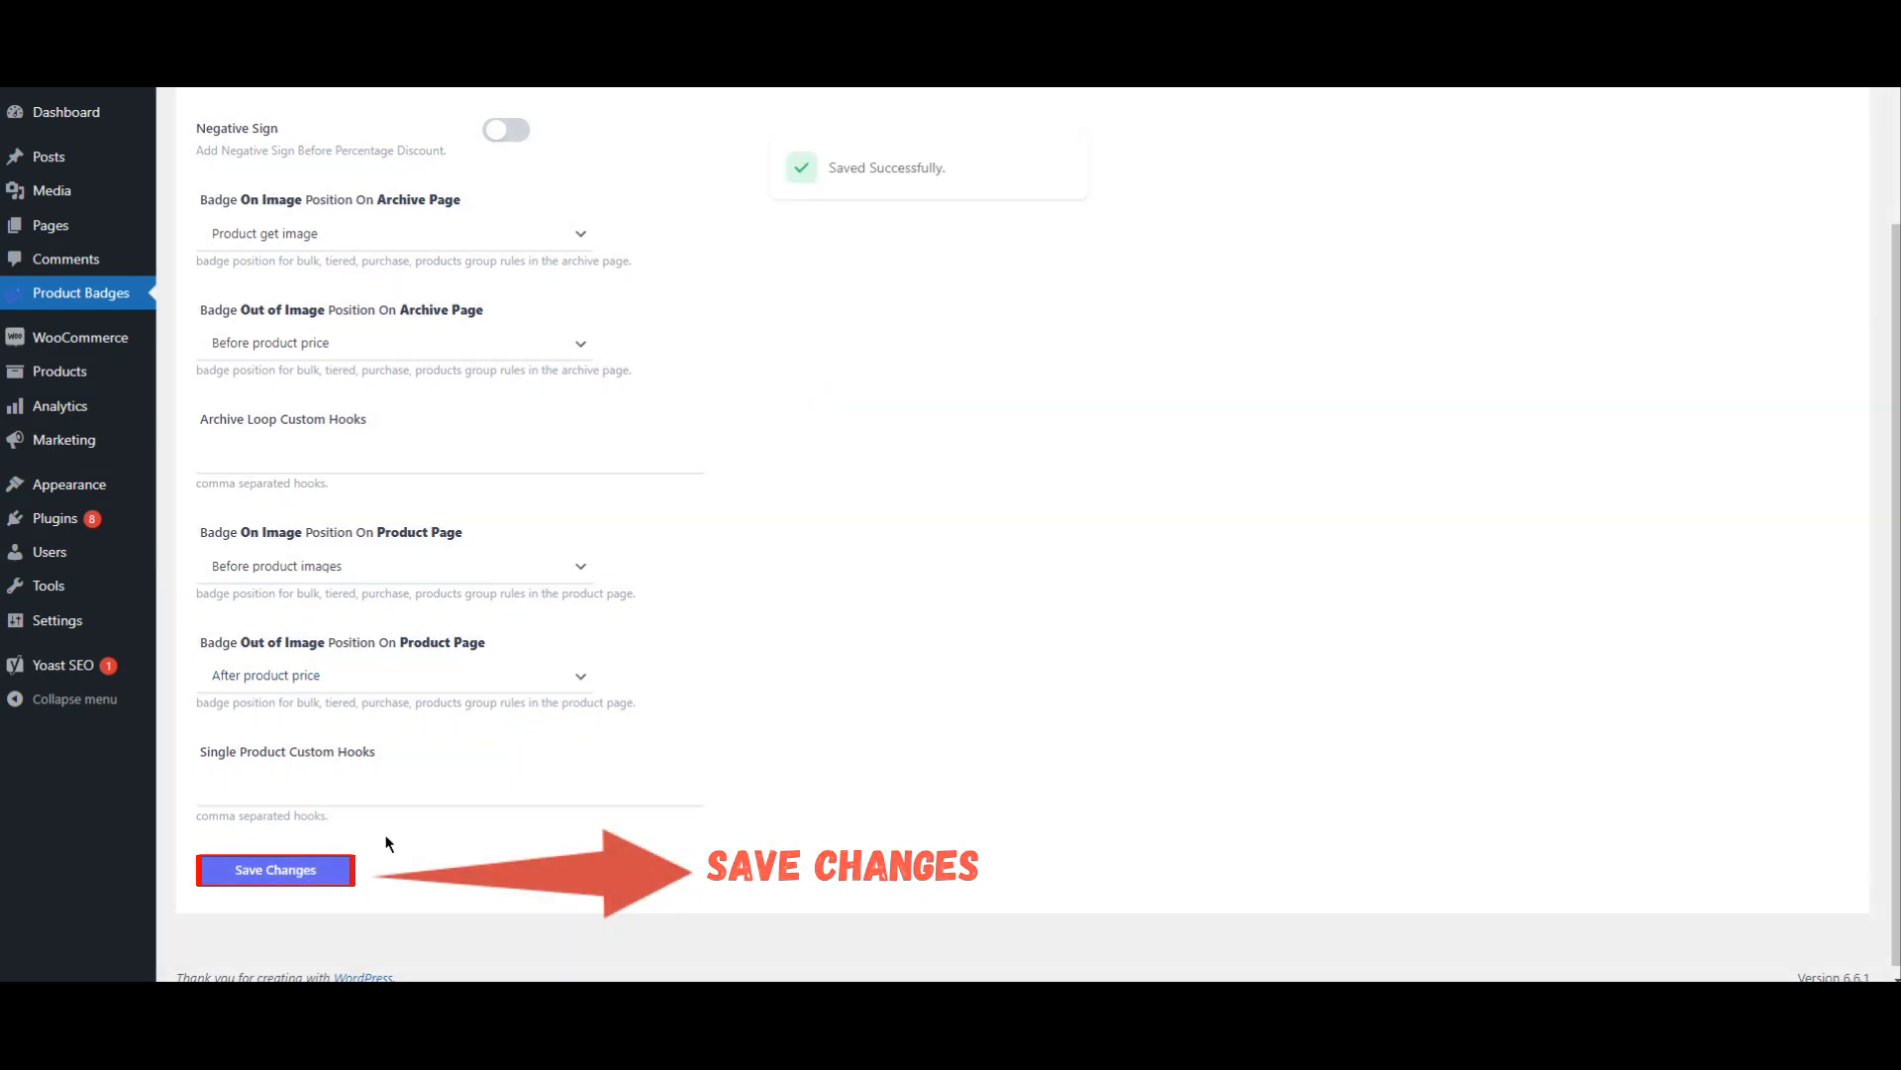
pyautogui.scroll(2, 418, 826)
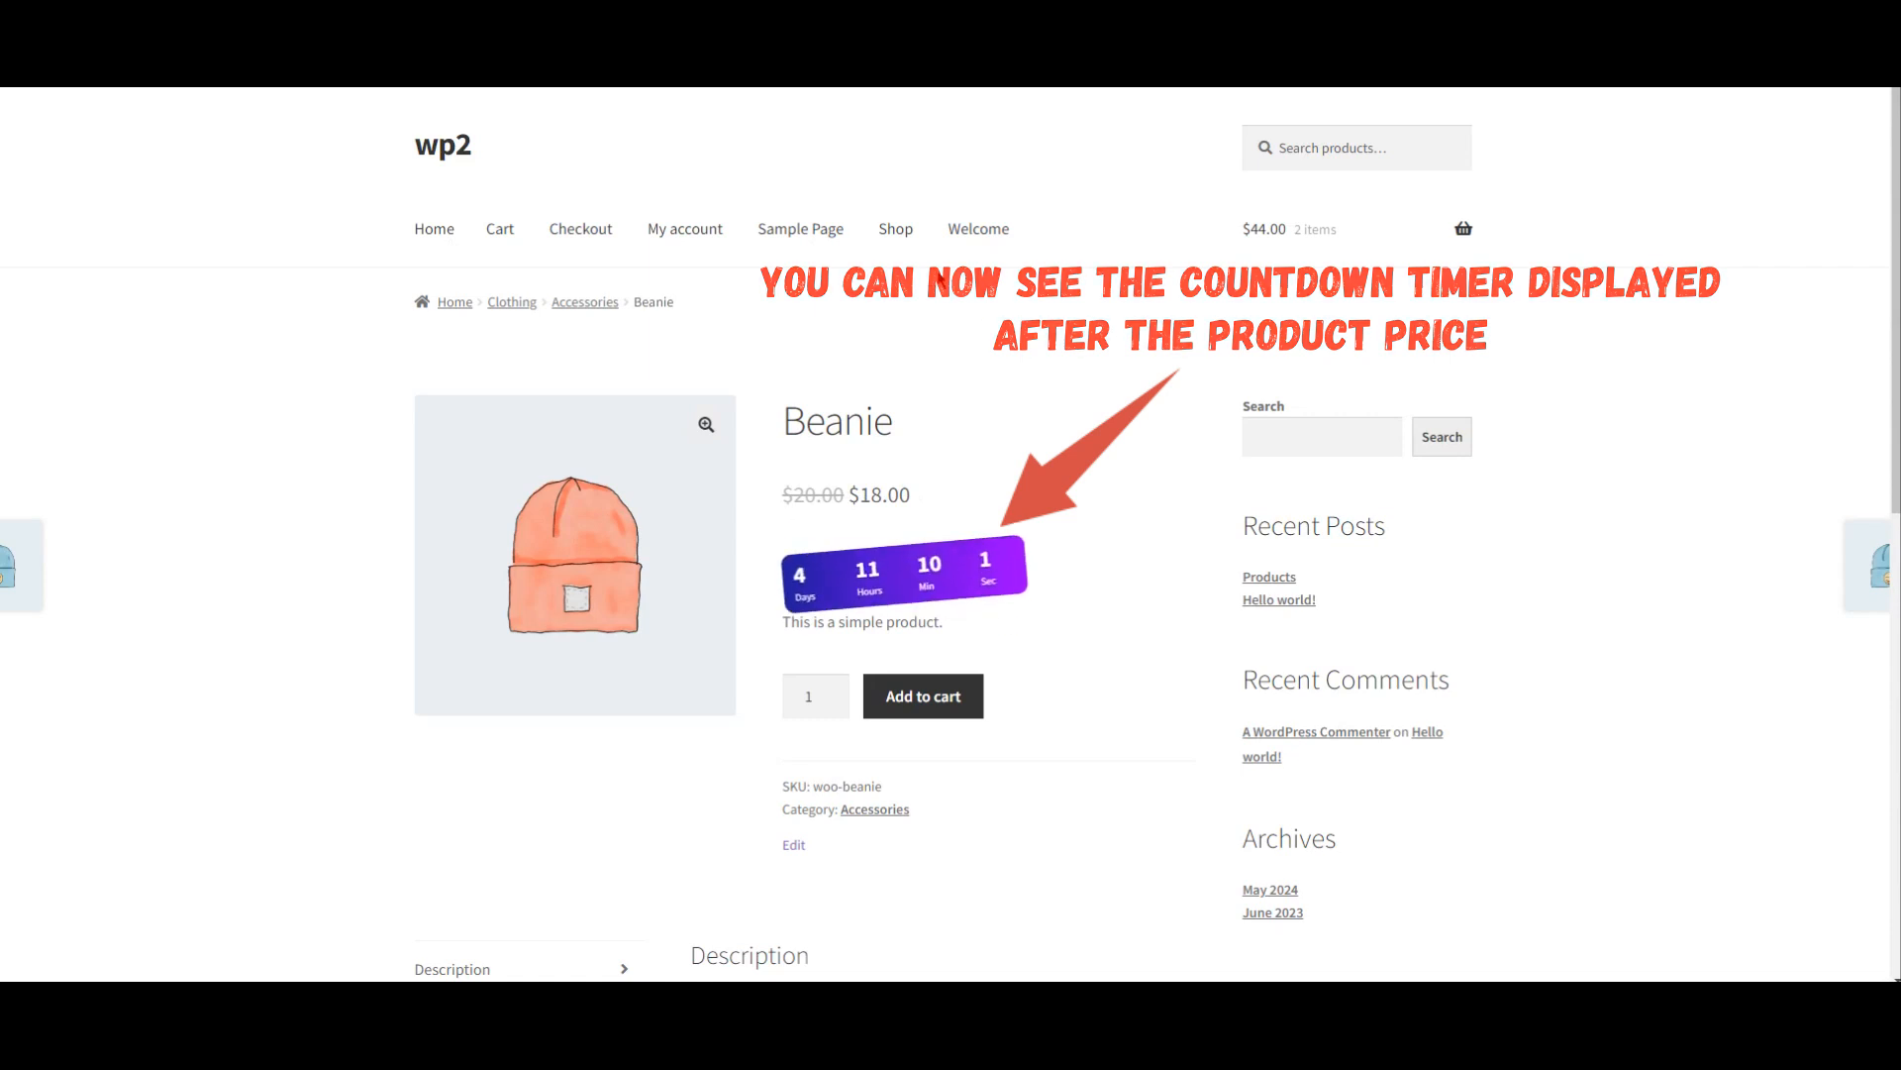
# Step: Open the shop page and check where the Beanie's countdown timer sits in the product listing
pyautogui.click(897, 246)
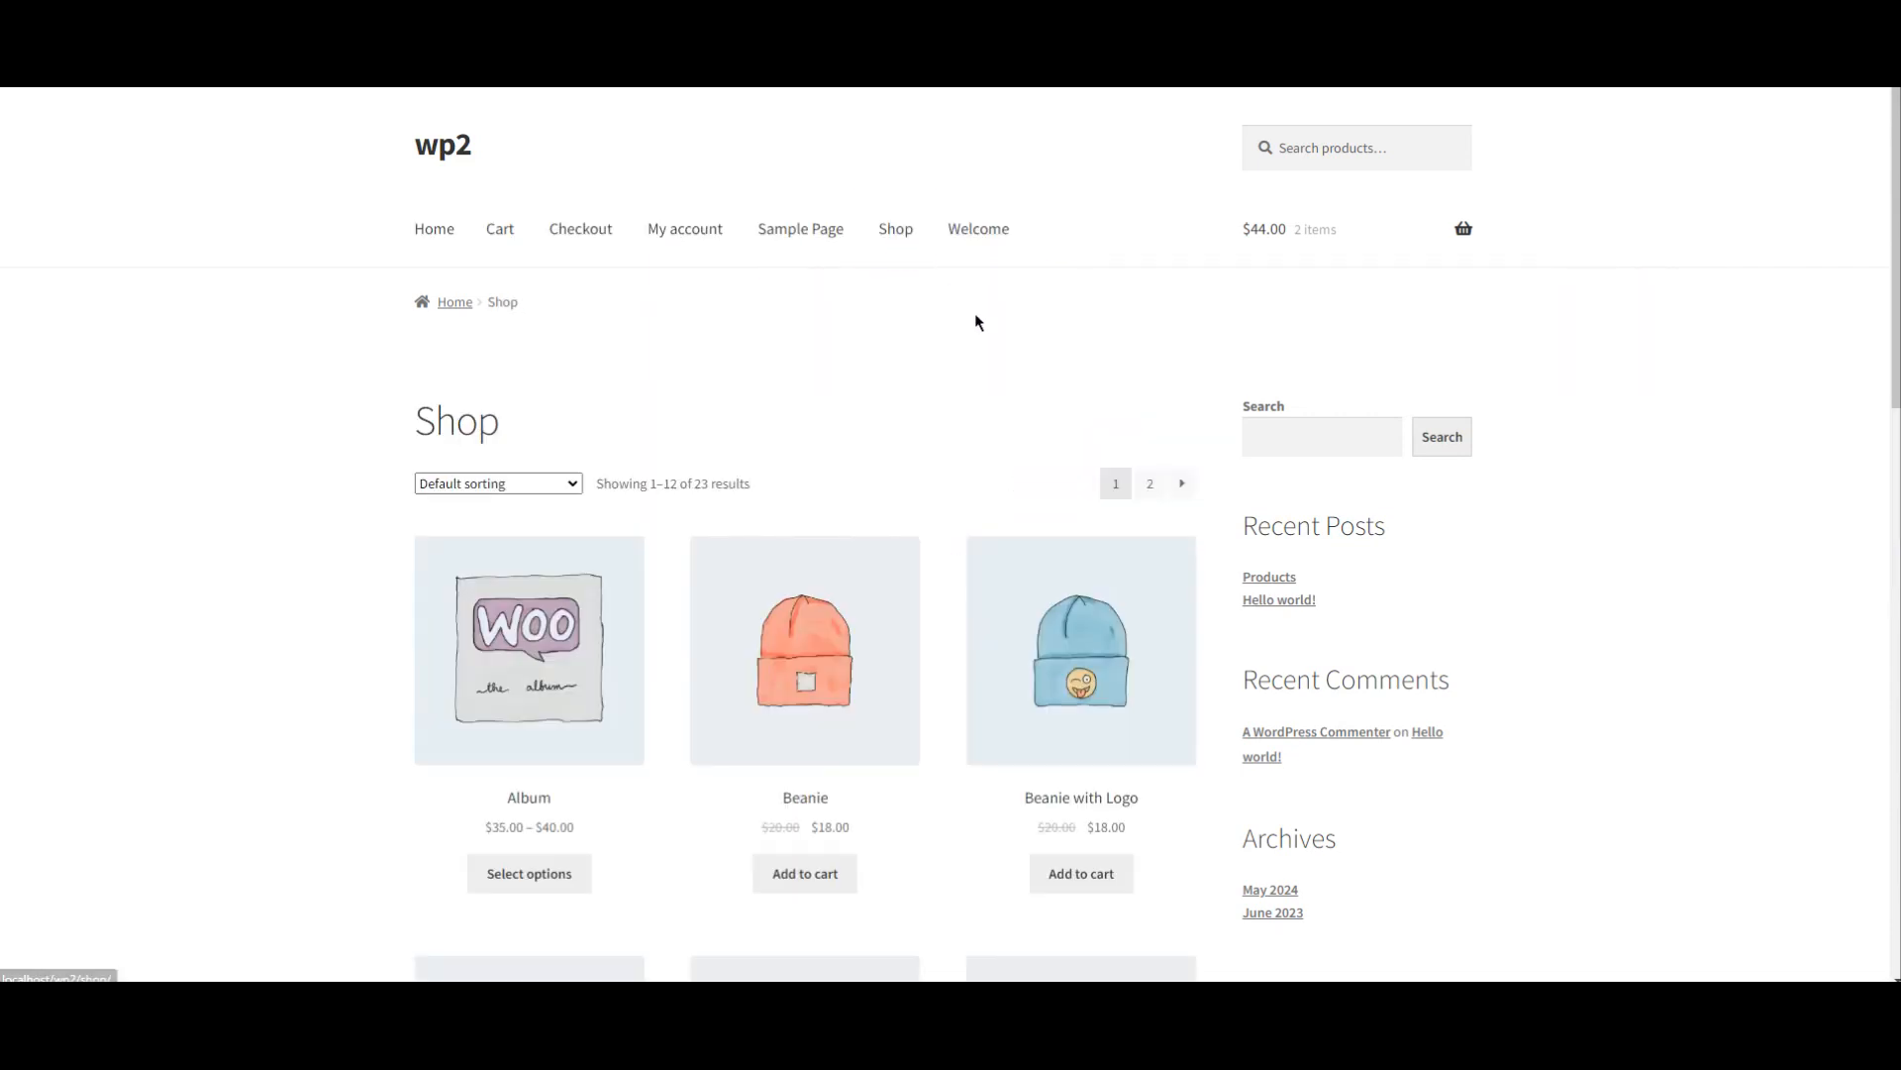
pyautogui.scroll(-2, 1065, 404)
pyautogui.scroll(-1, 1047, 416)
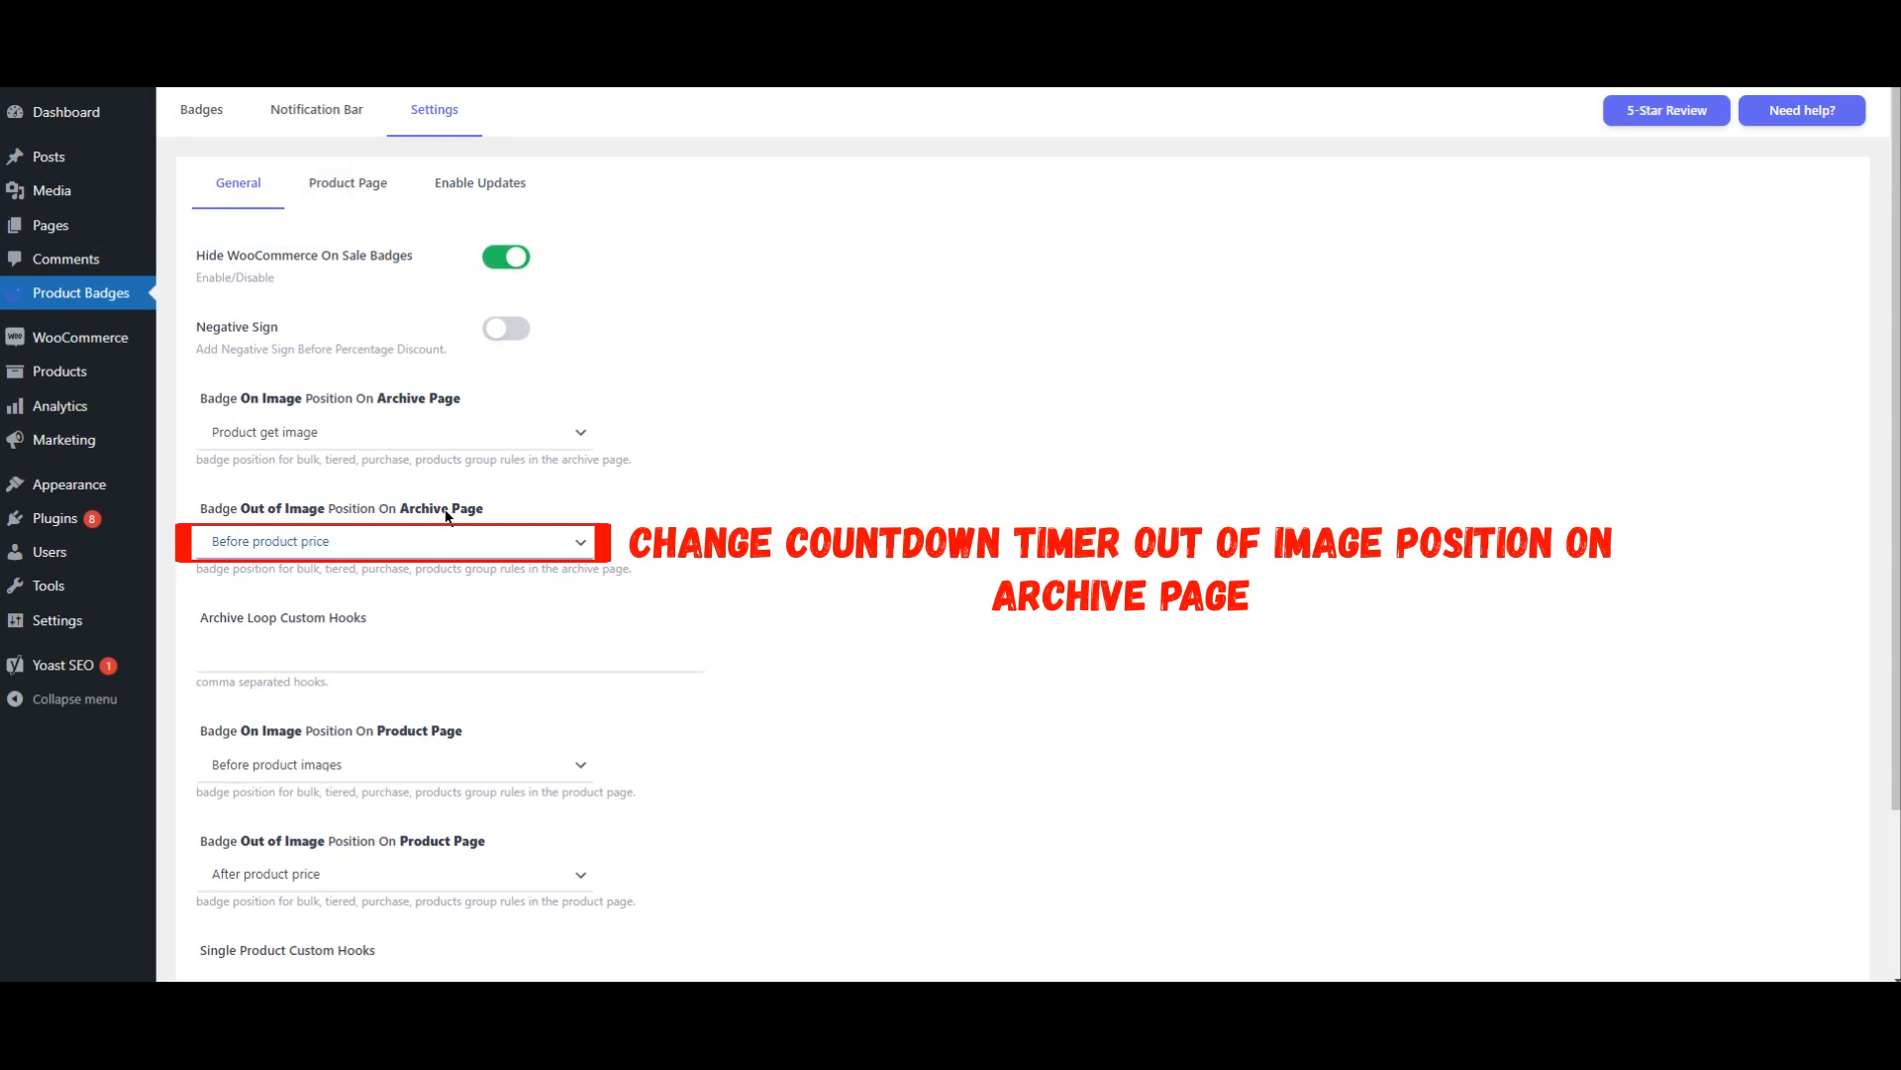
# Step: Set Badge Out of Image Position On Archive Page to Before product title and save the changes
pyautogui.click(312, 542)
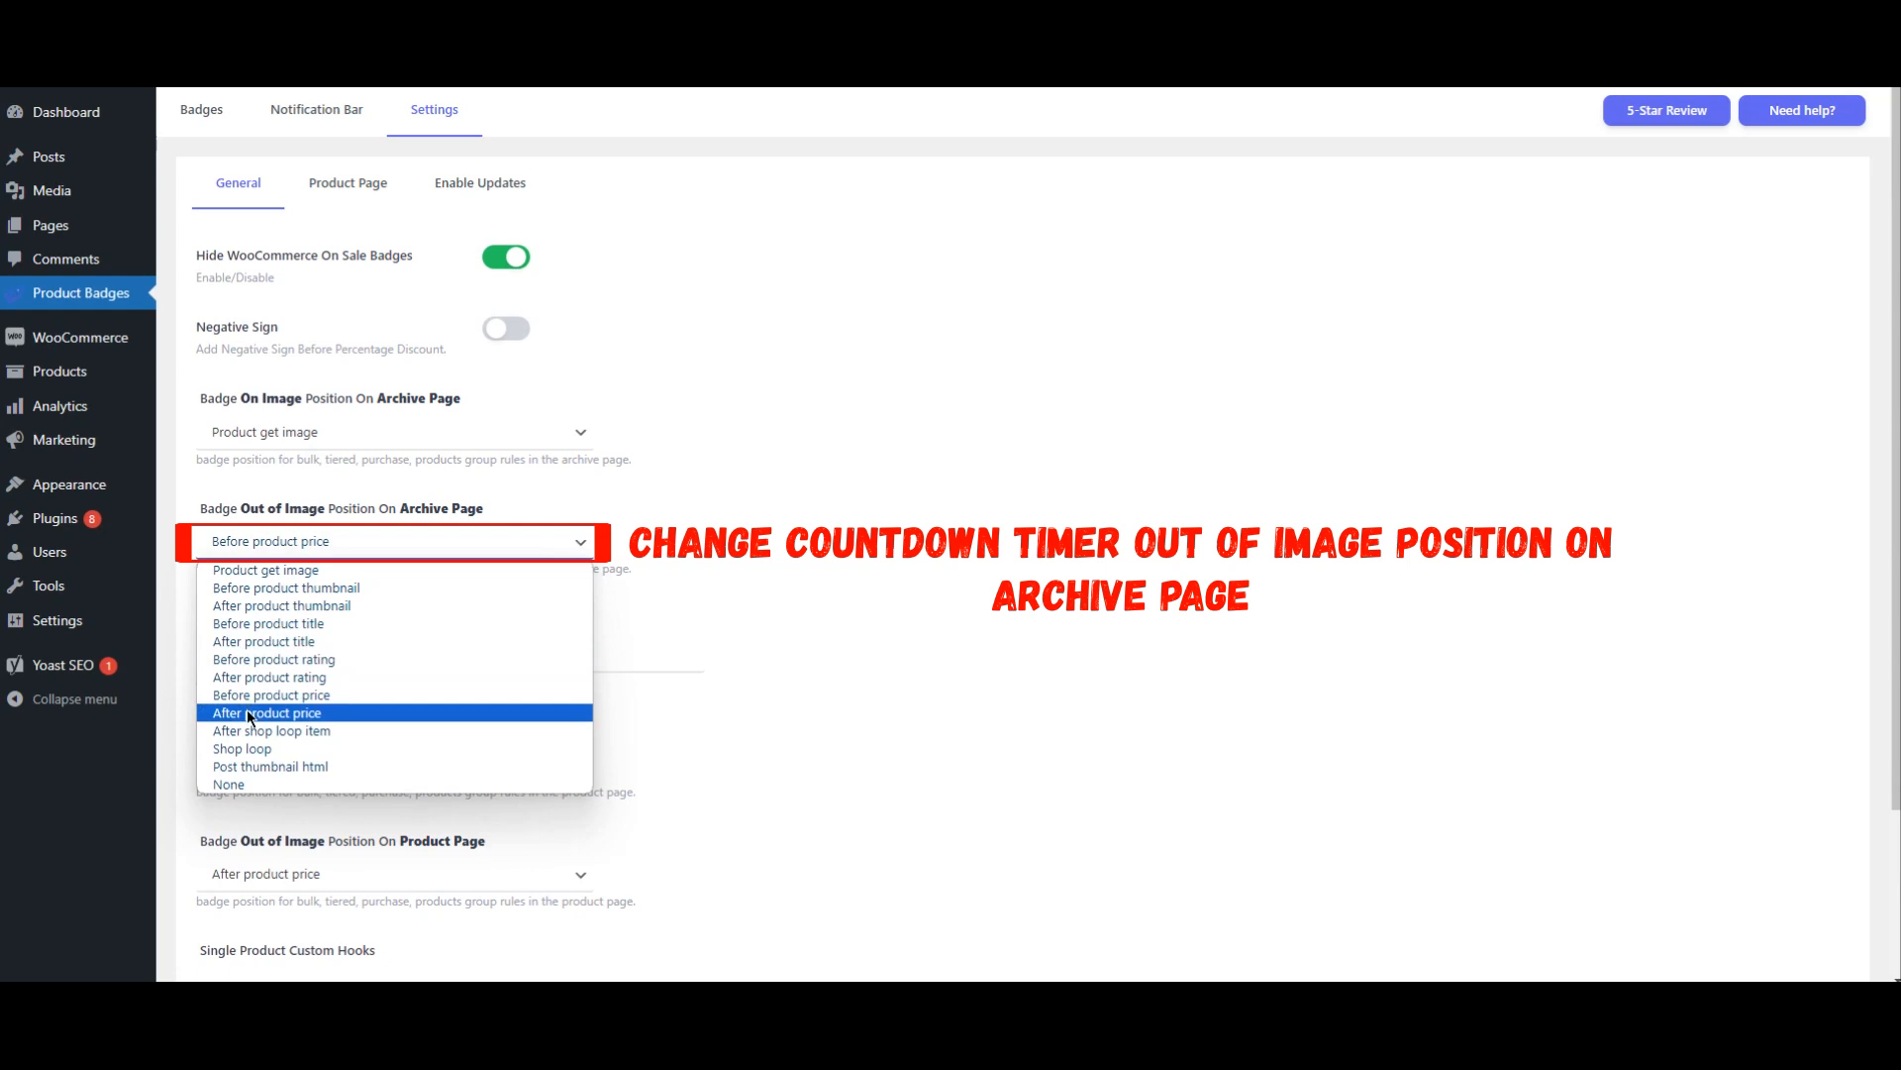
pyautogui.click(291, 624)
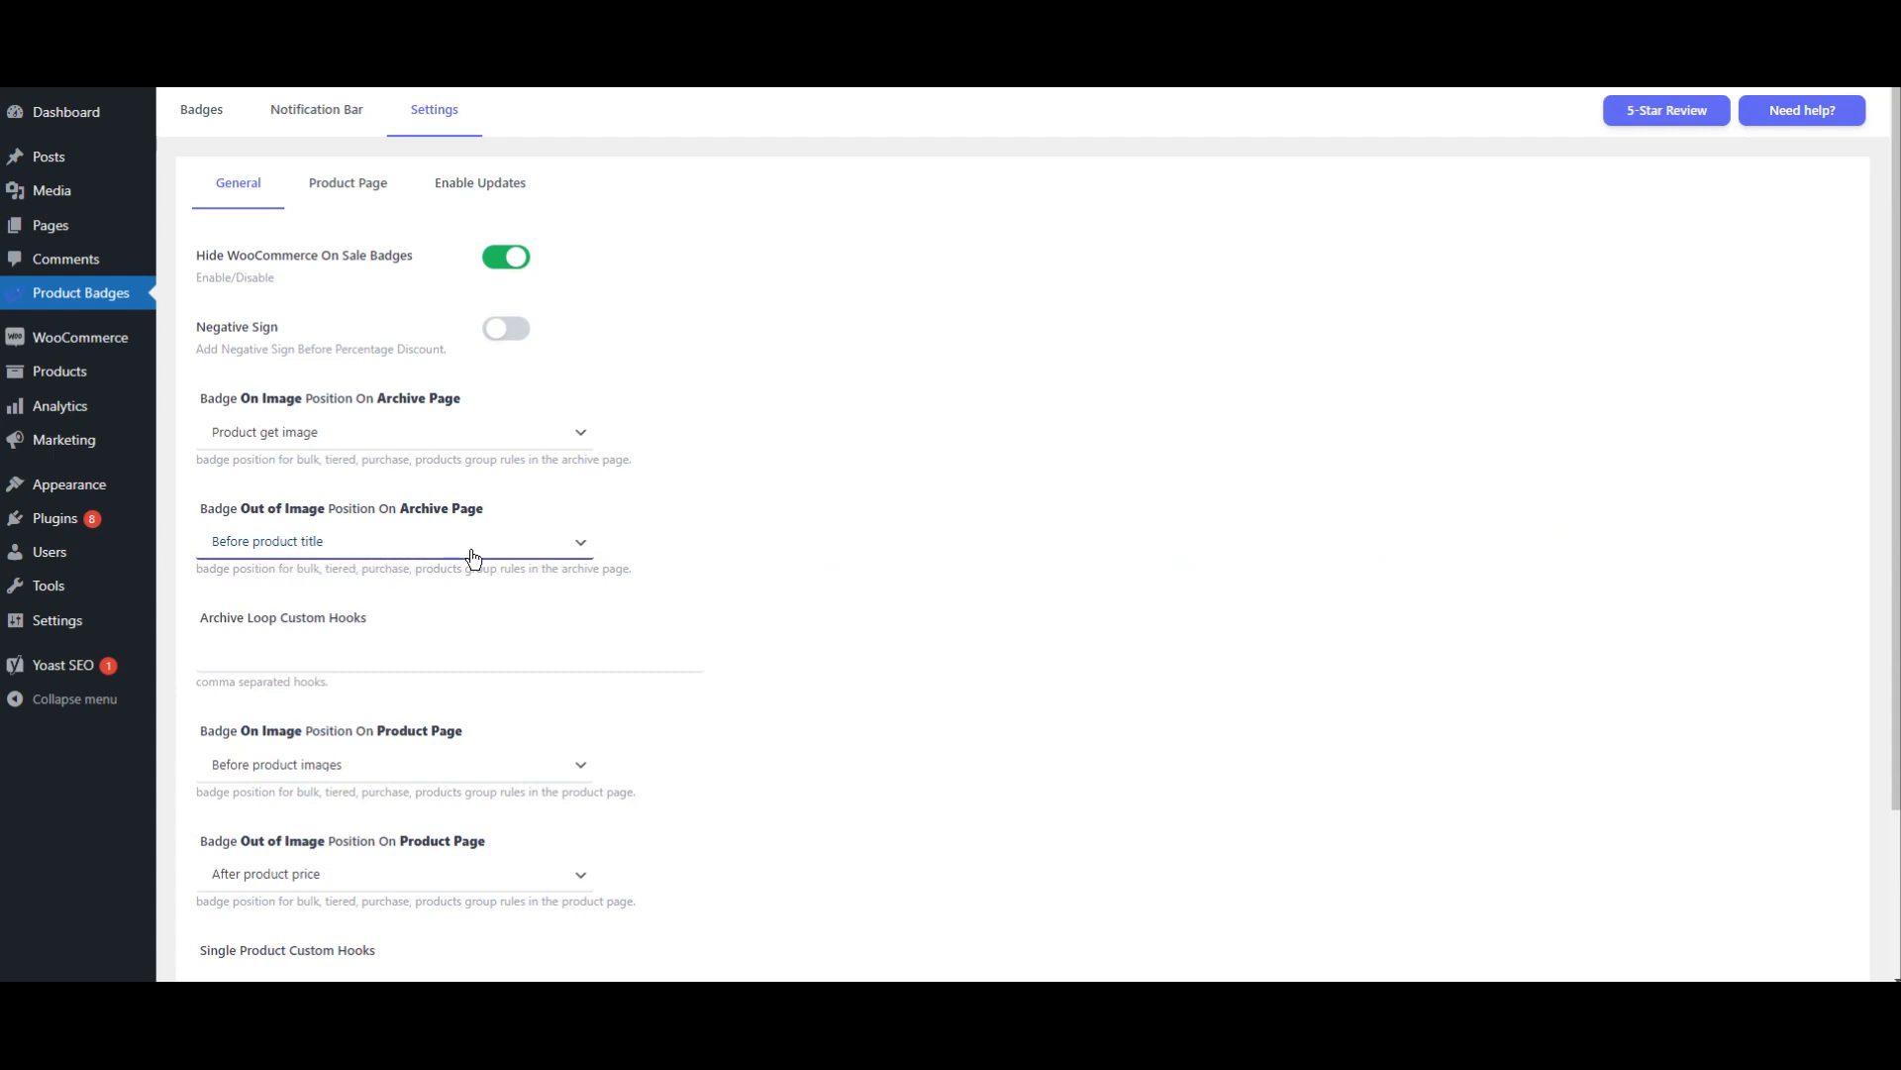
pyautogui.scroll(-3, 507, 557)
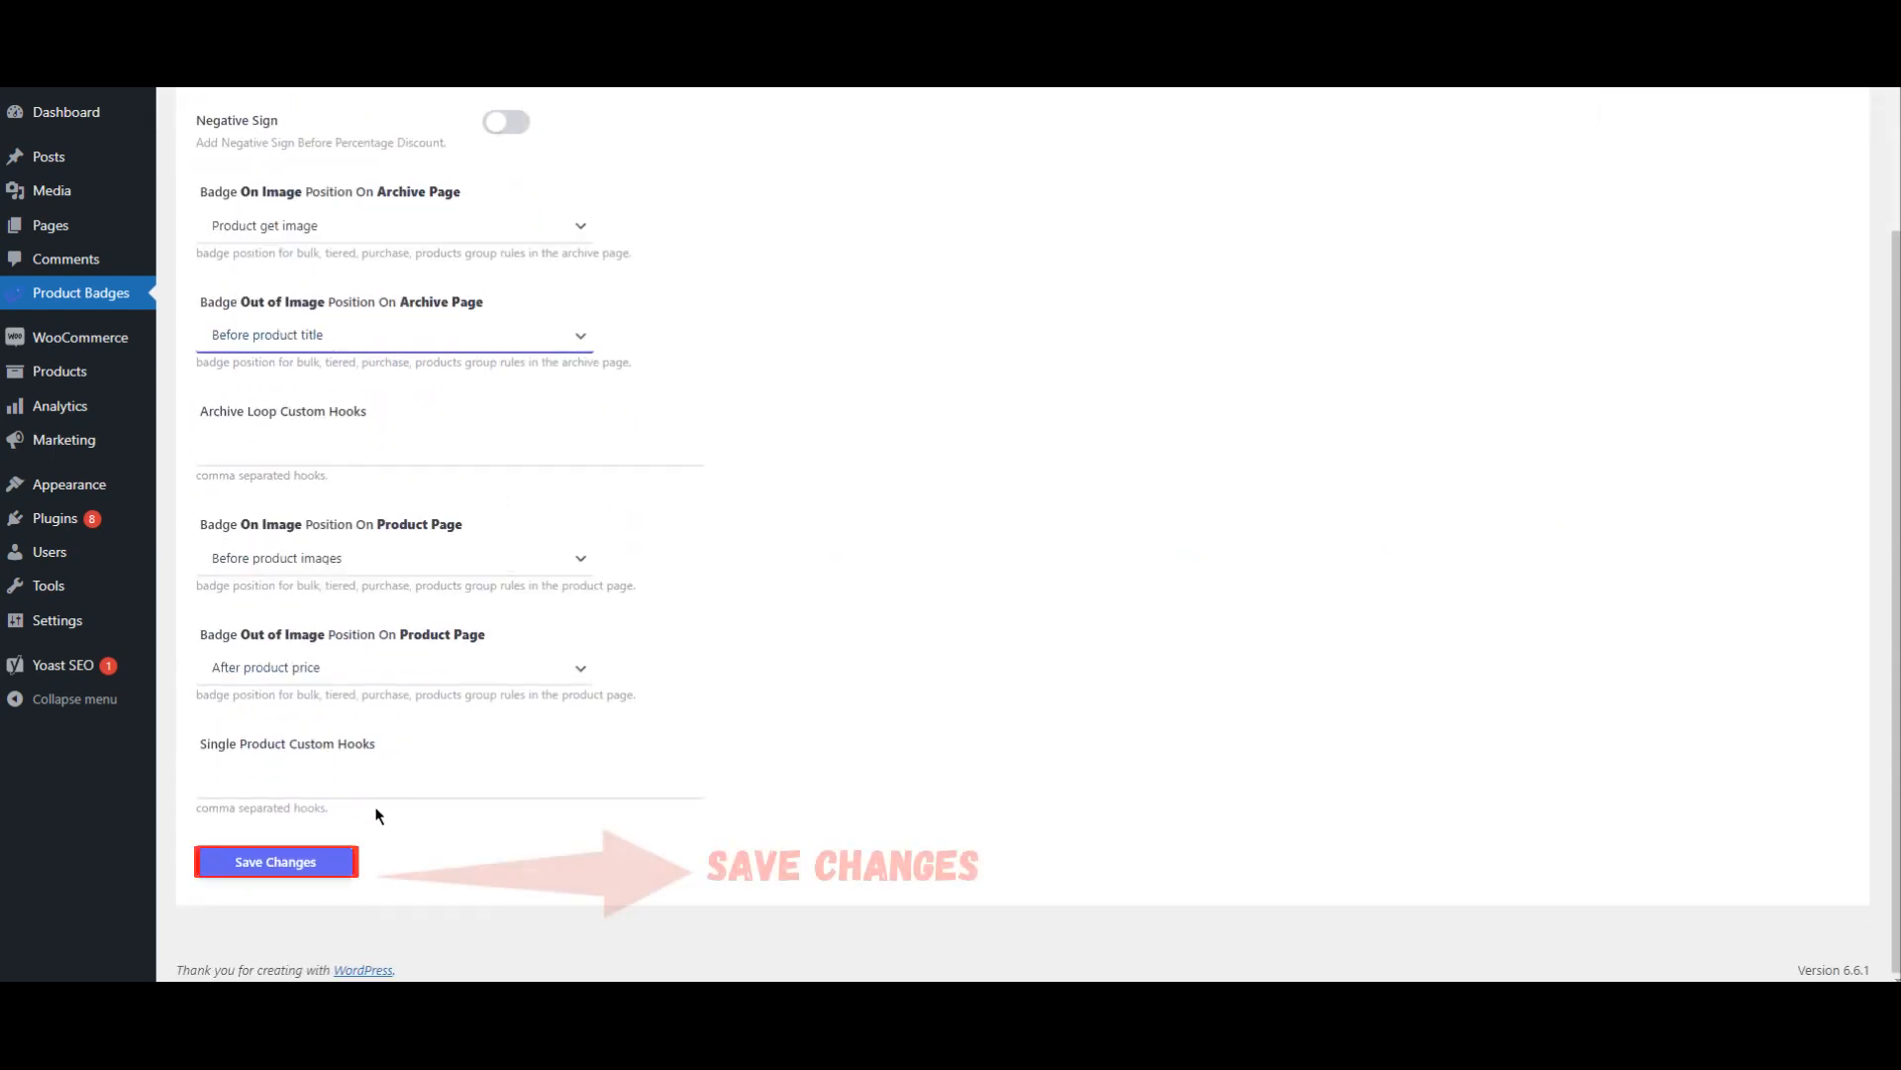
pyautogui.click(299, 861)
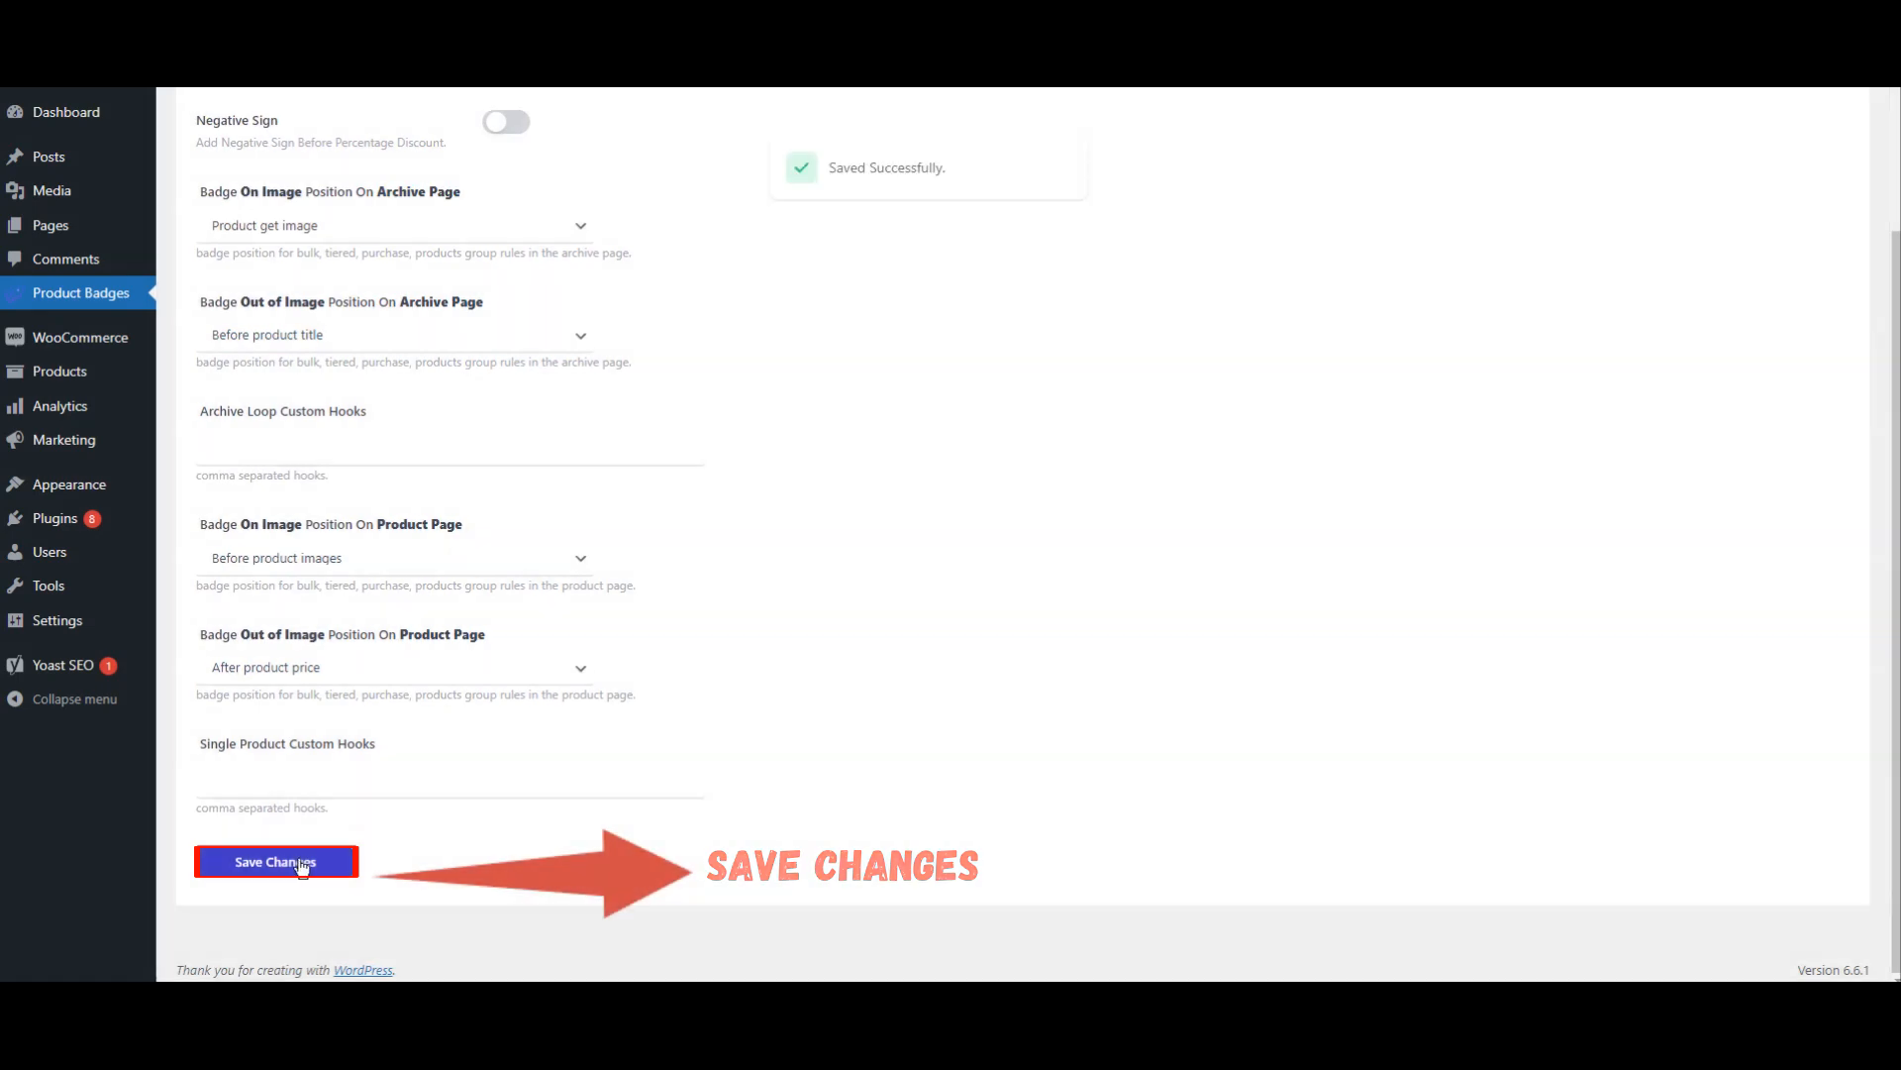
pyautogui.scroll(2, 763, 582)
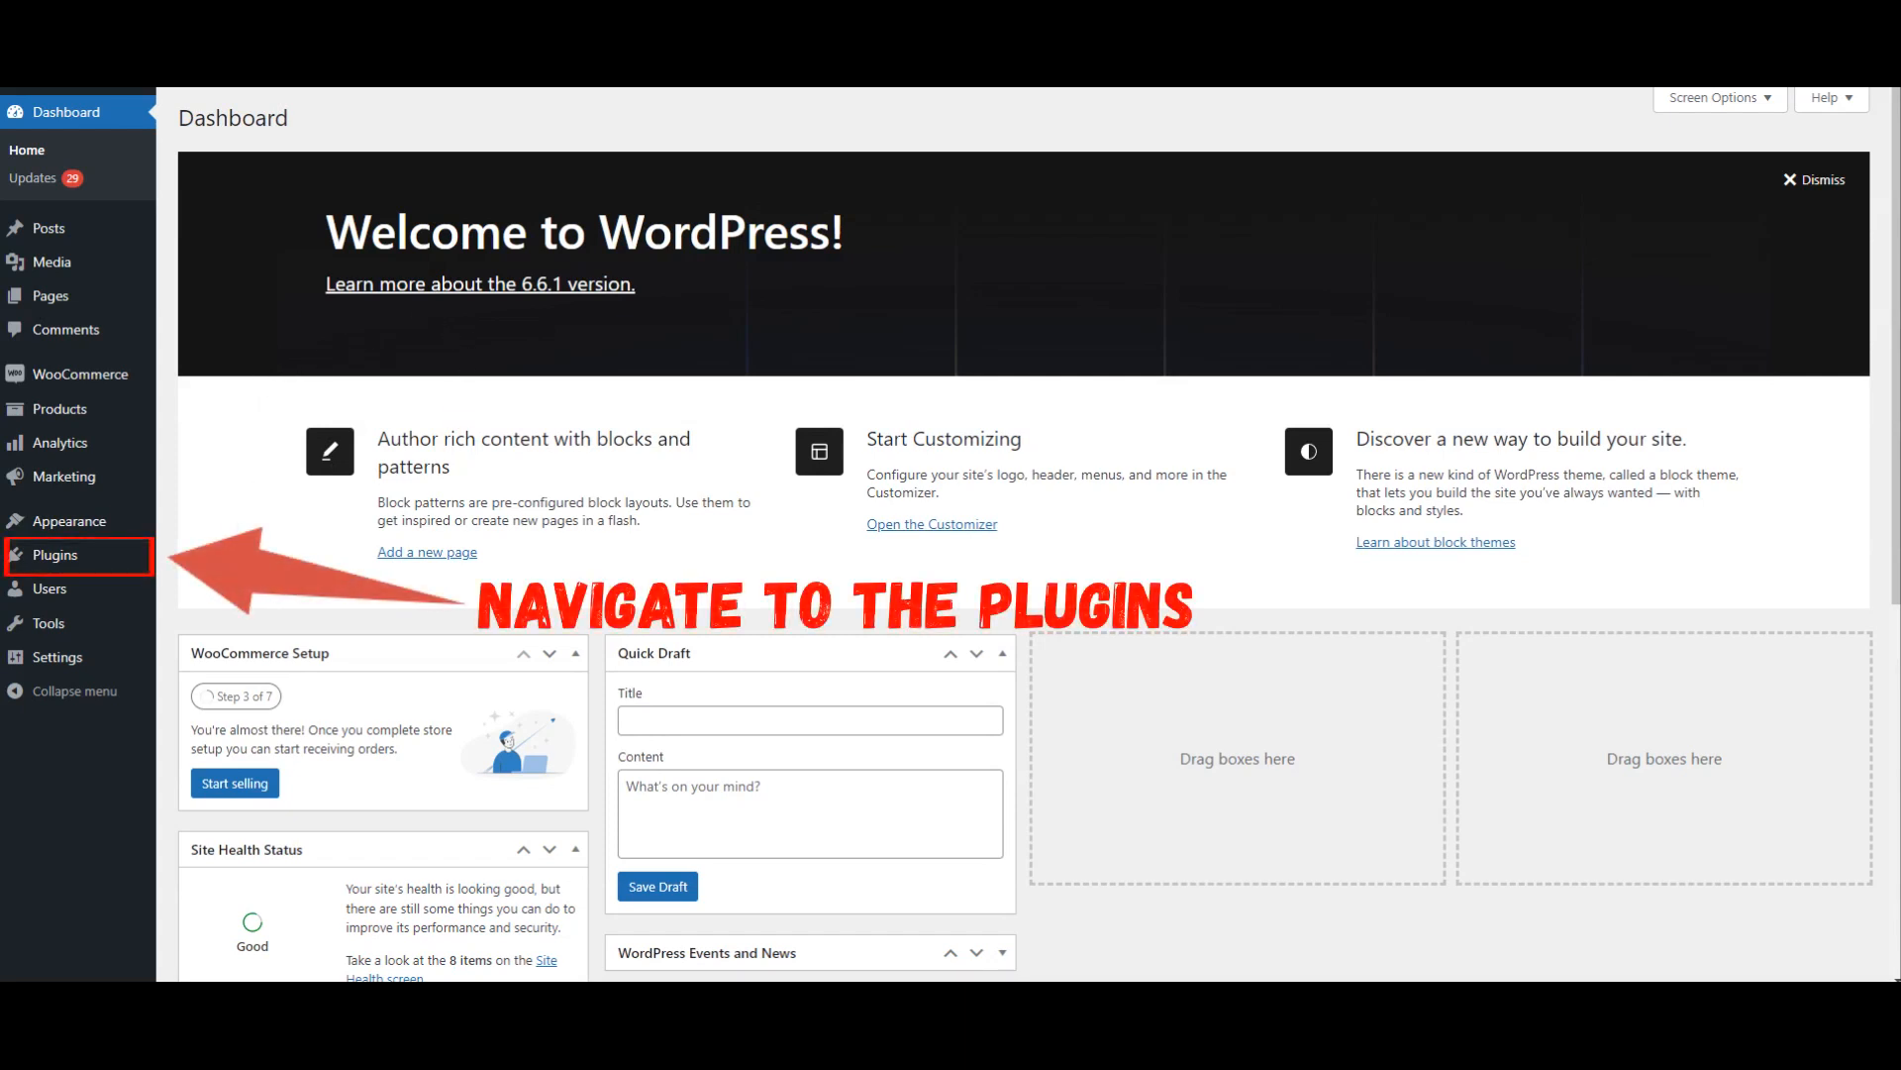
# Step: Go to add a new plugin from the WordPress dashboard and search the plugin directory for asanaplugins
pyautogui.moveTo(61, 560)
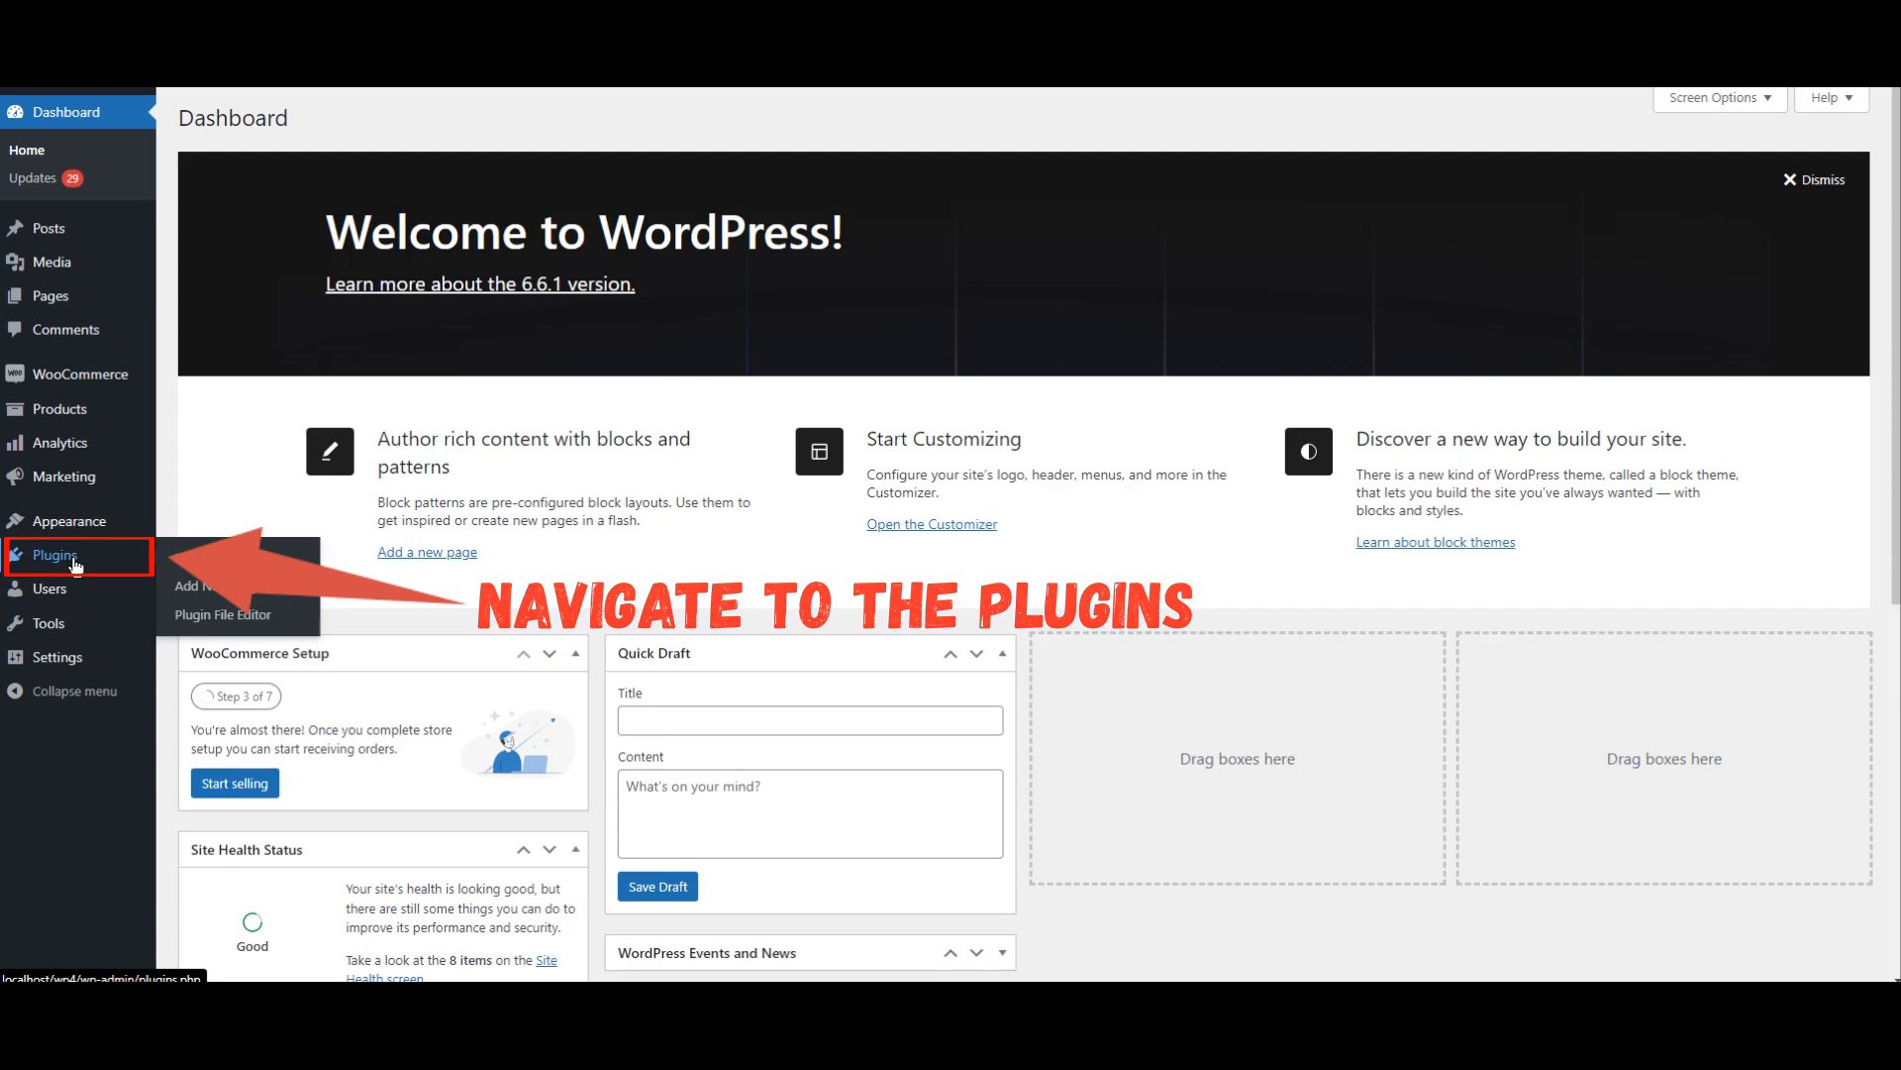
pyautogui.click(75, 563)
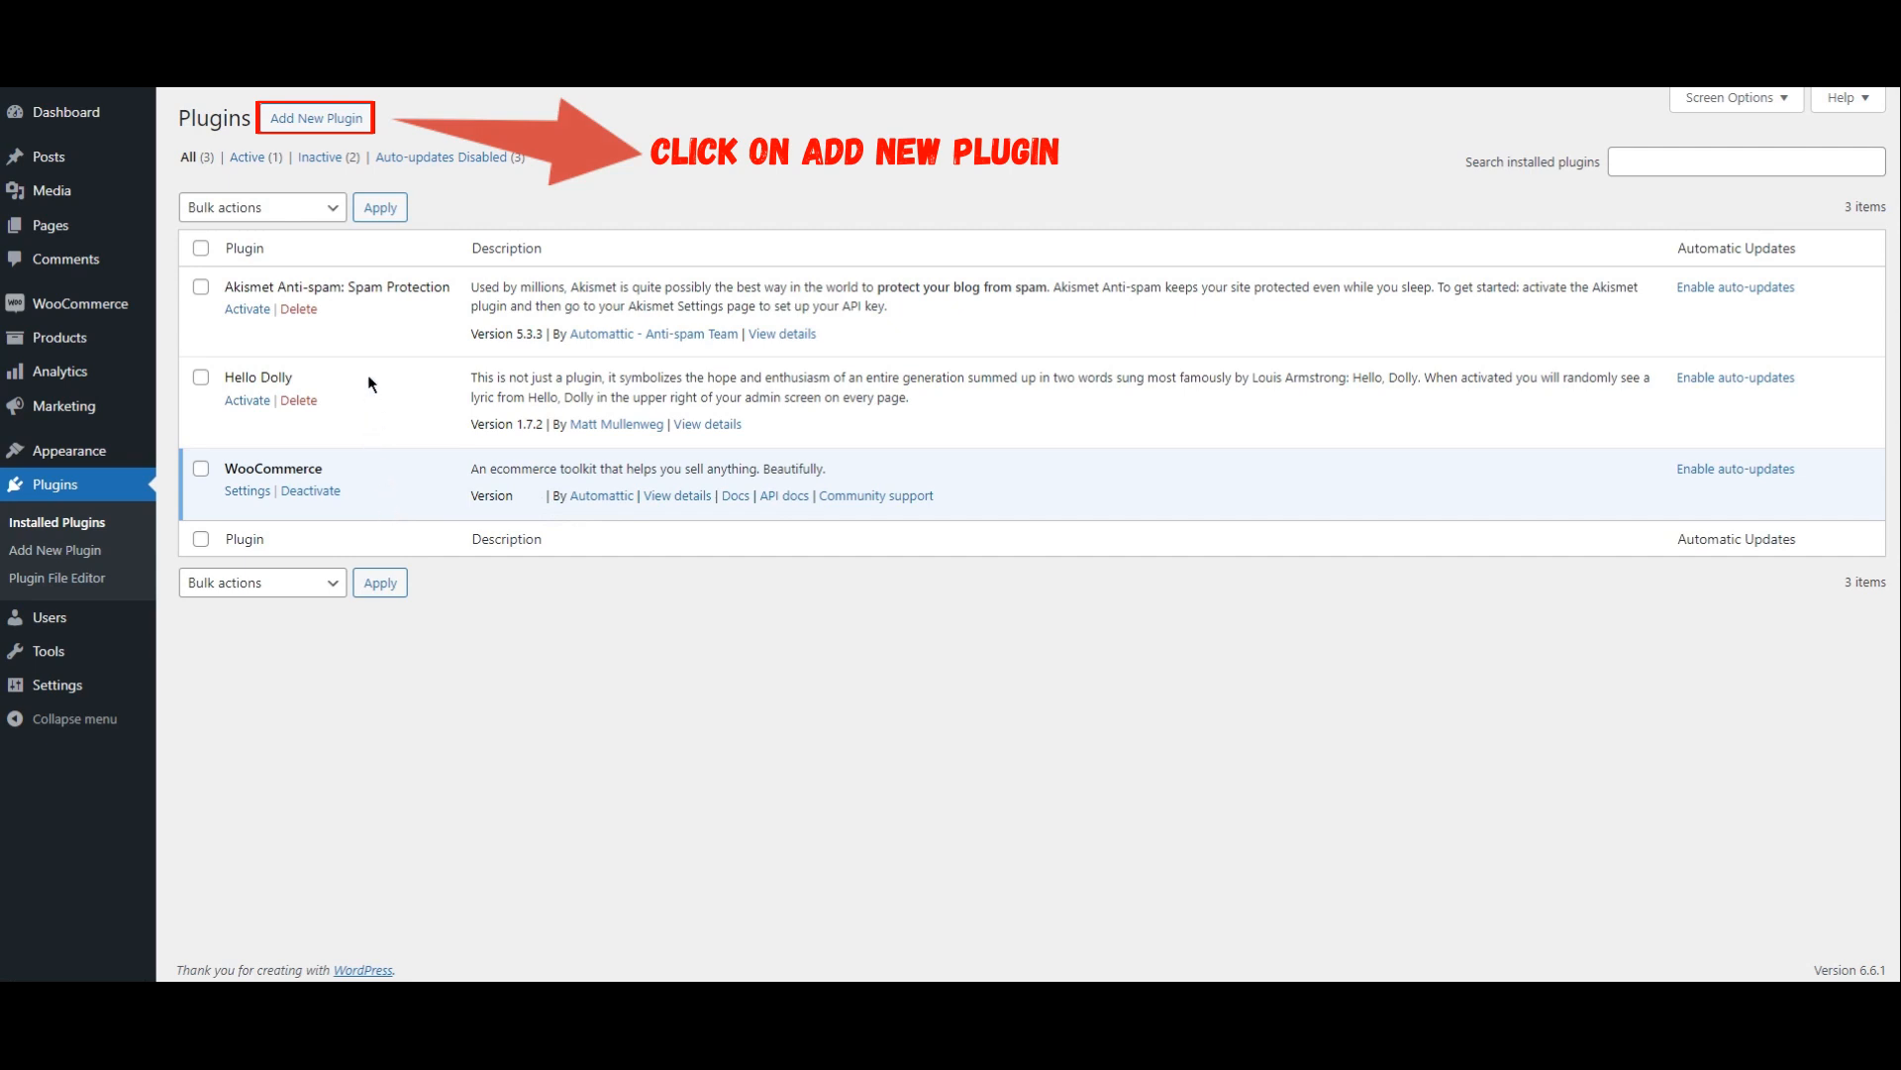
pyautogui.click(317, 121)
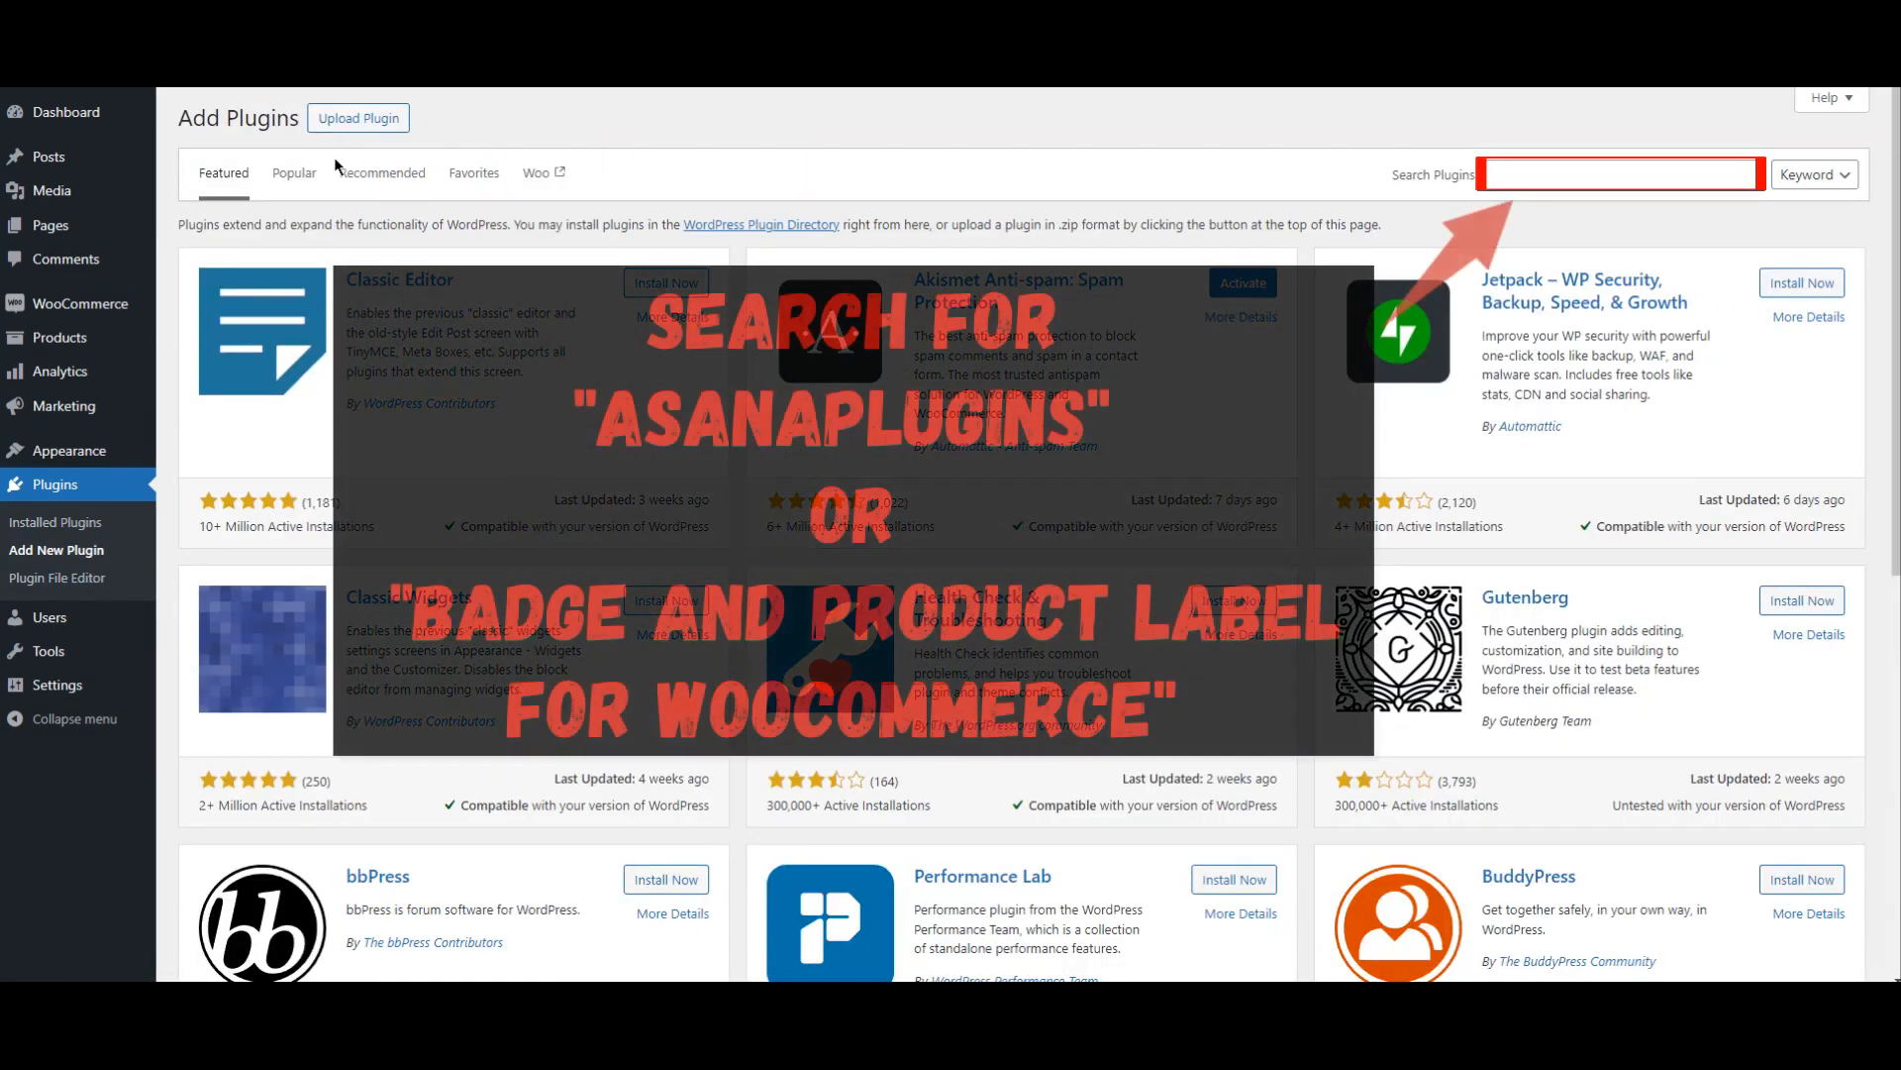
pyautogui.click(1648, 177)
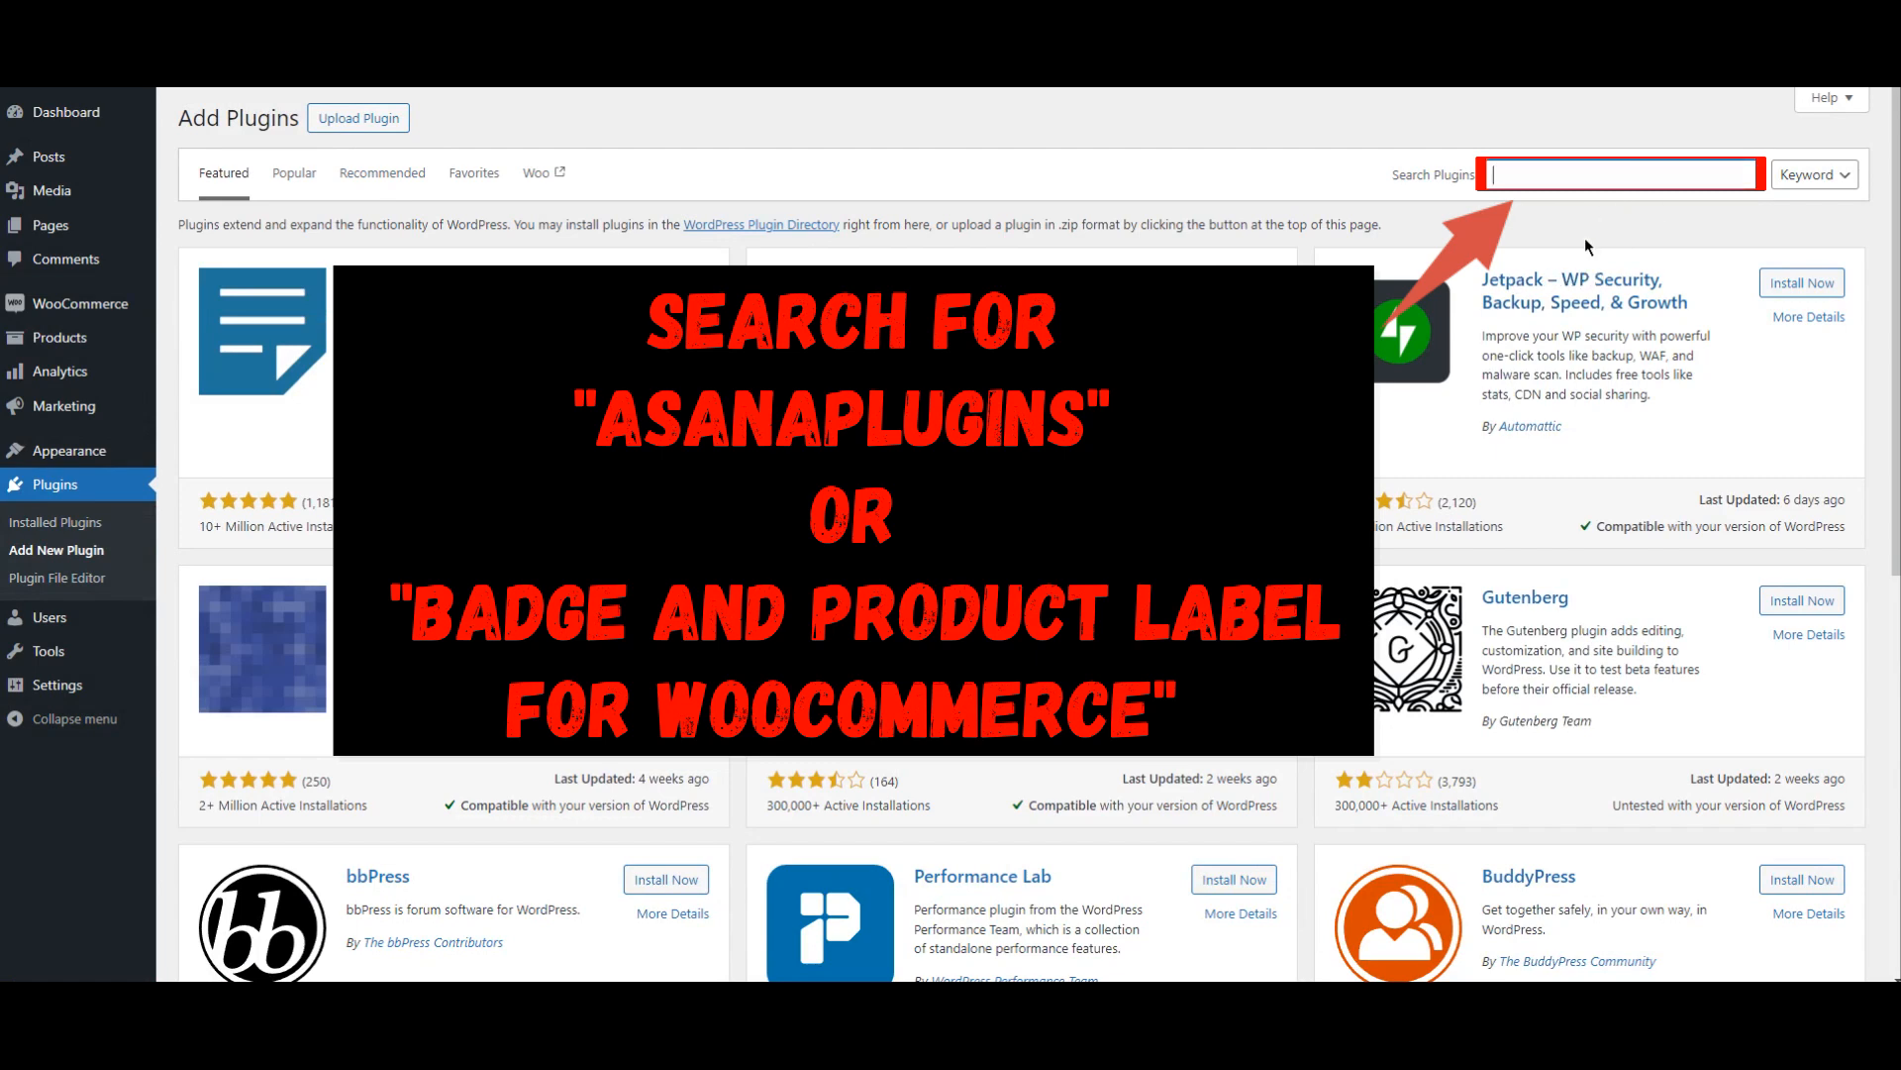
pyautogui.write('asanaplugins')
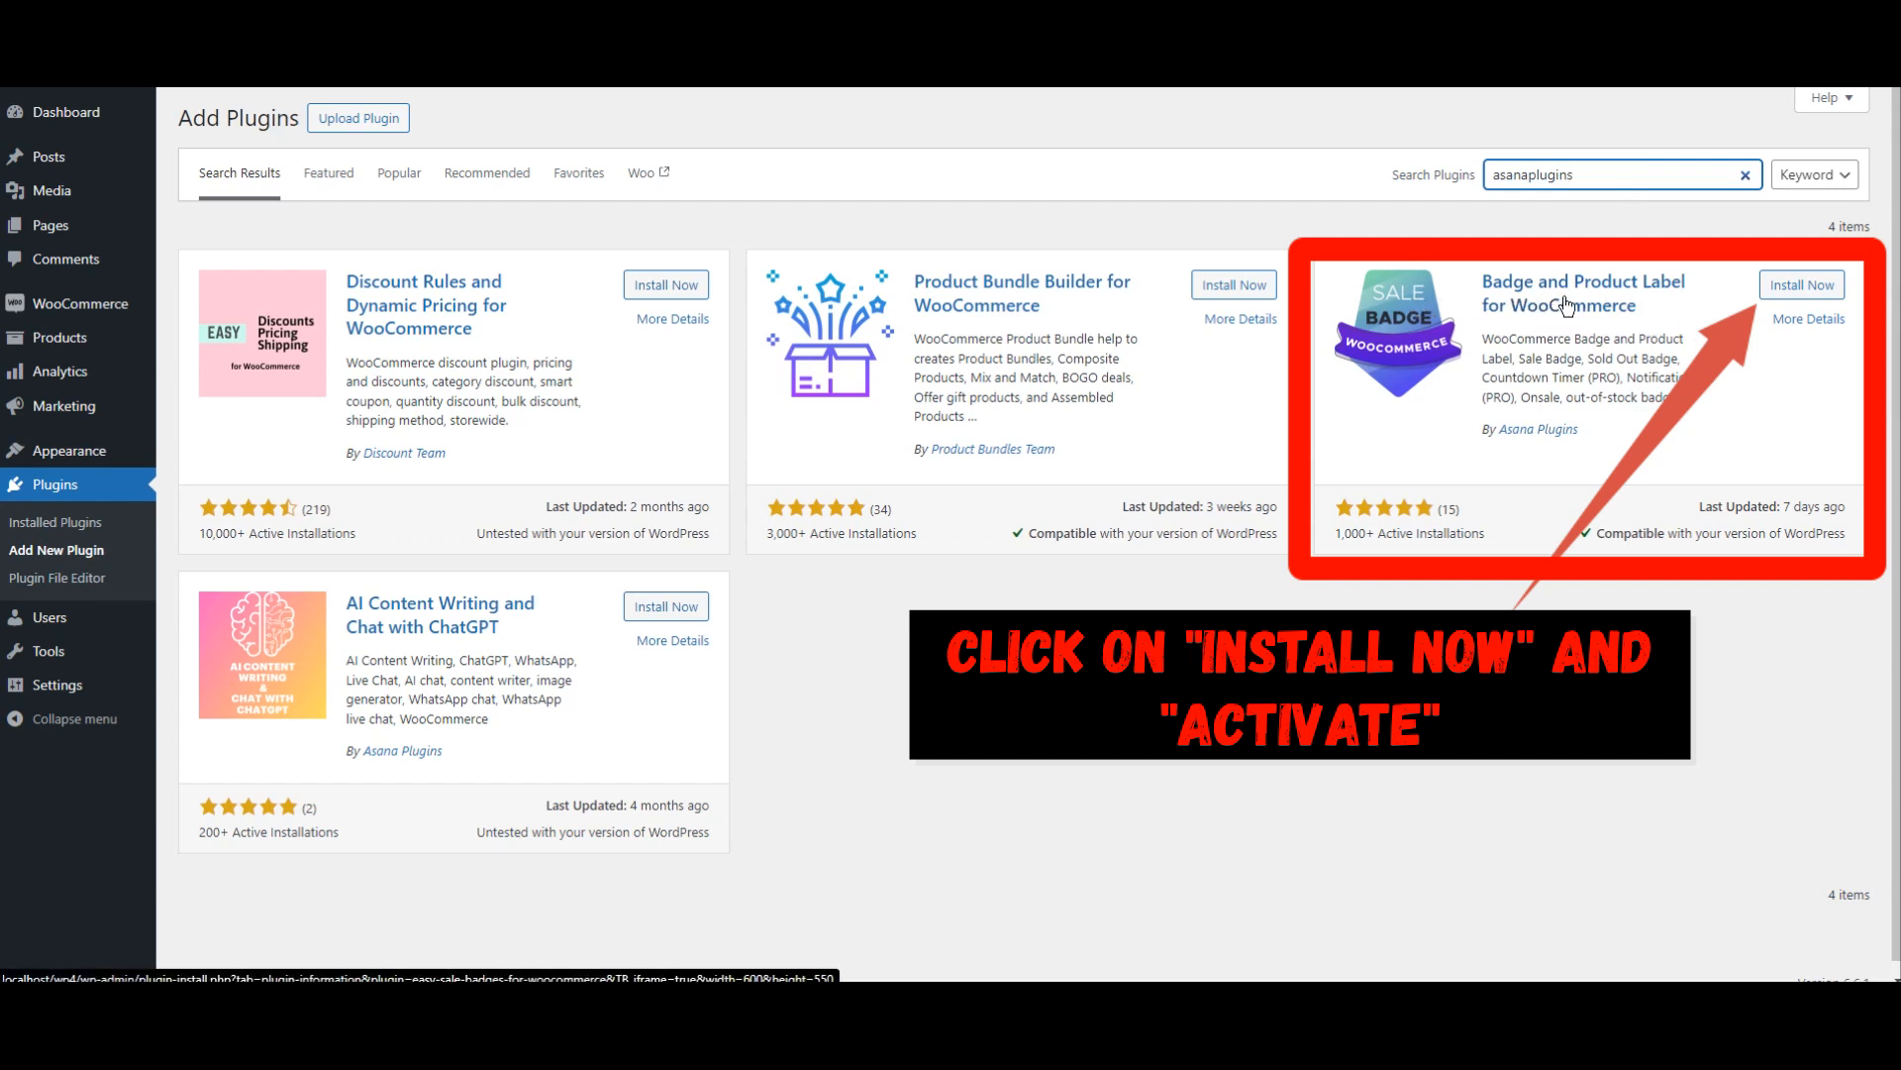
# Step: Install and activate the Badge and Product Label for WooCommerce plugin
pyautogui.click(1804, 292)
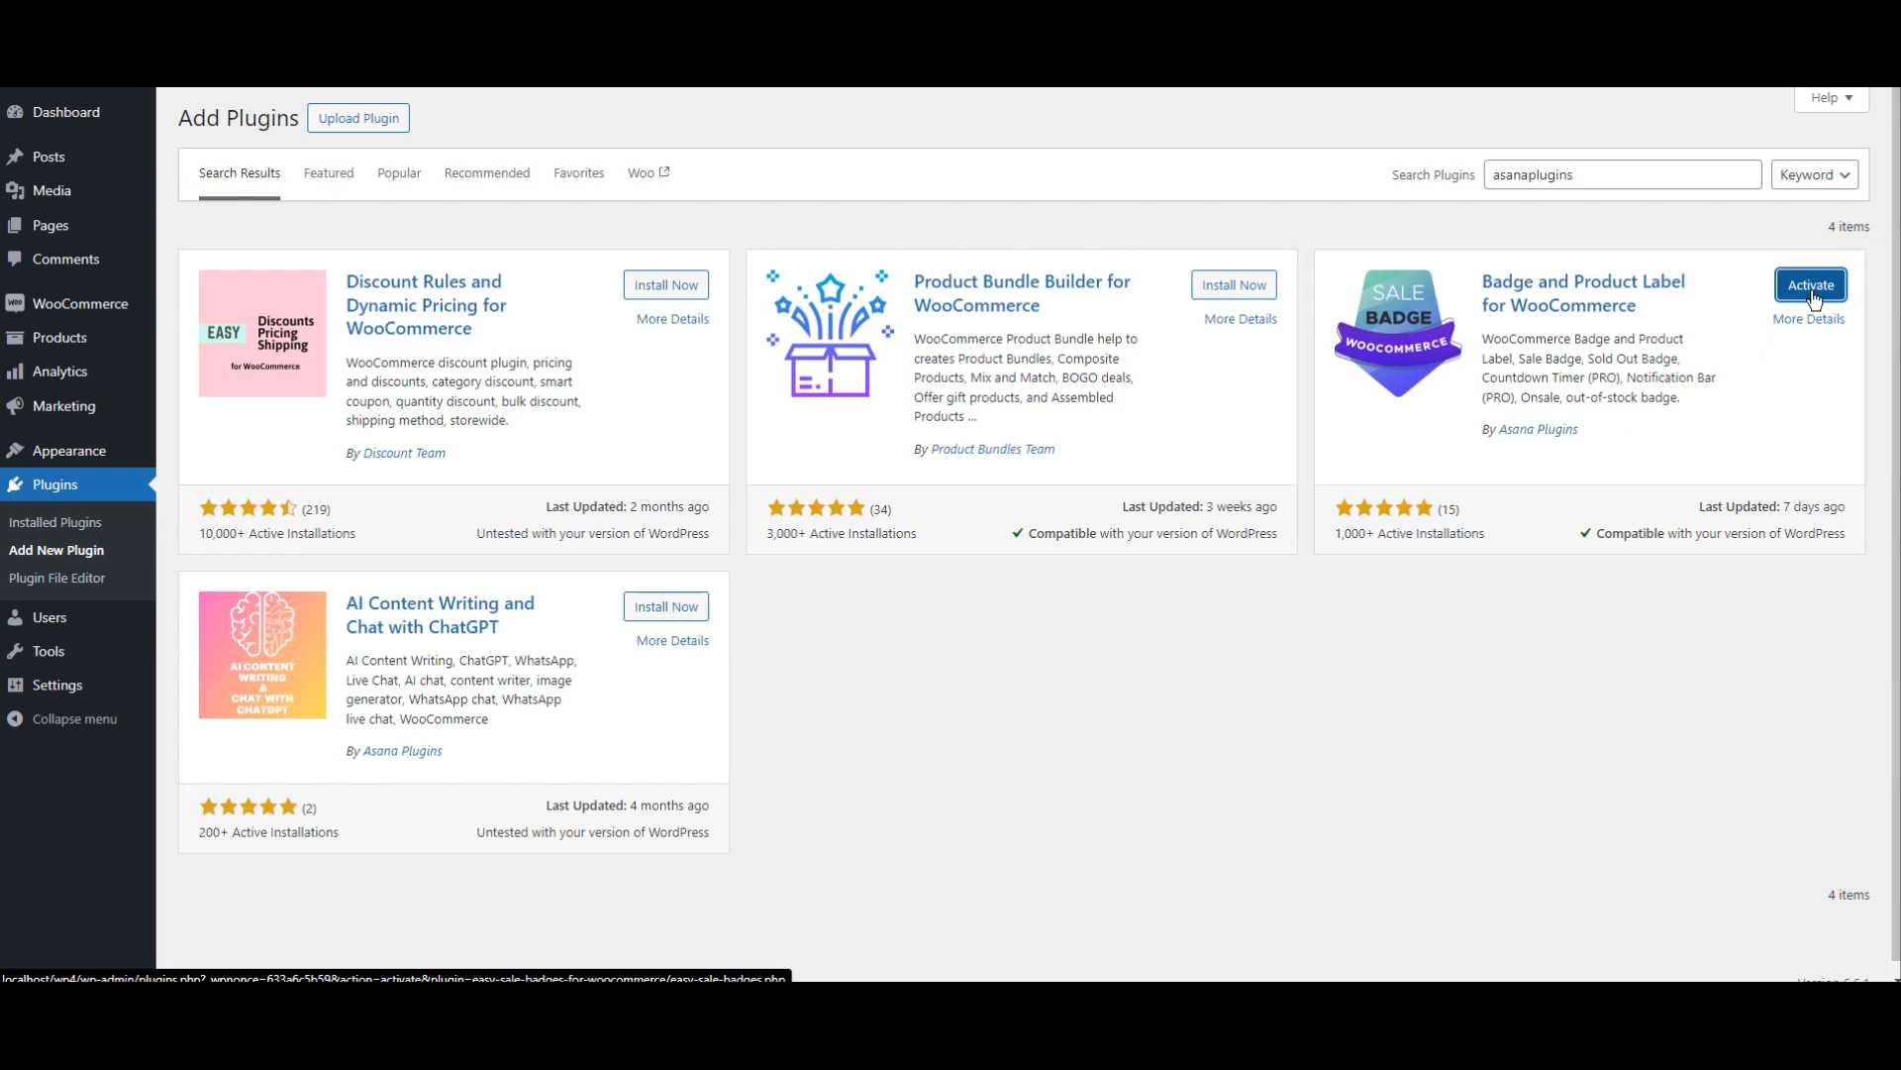
pyautogui.click(1812, 296)
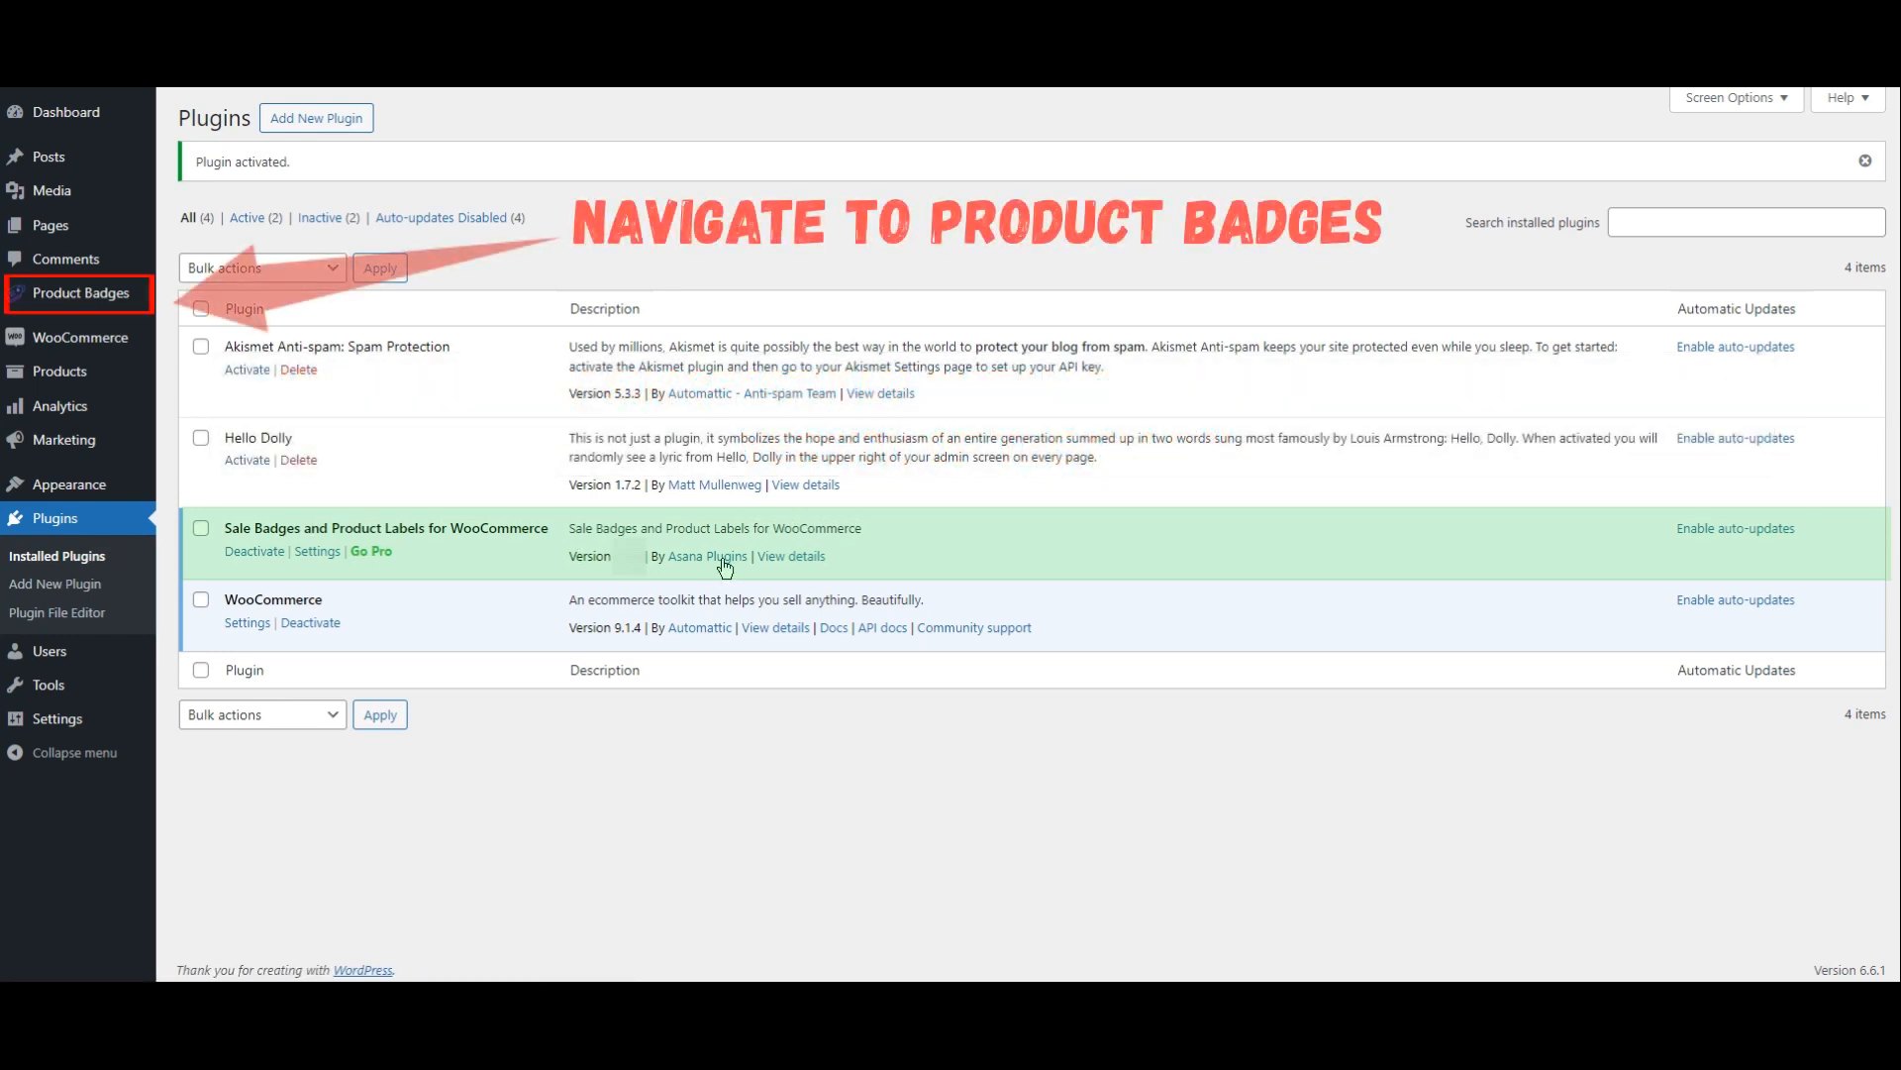
# Step: Start a new badge in Product Badges, look over its label styles and option categories, and cancel it without saving
pyautogui.click(81, 294)
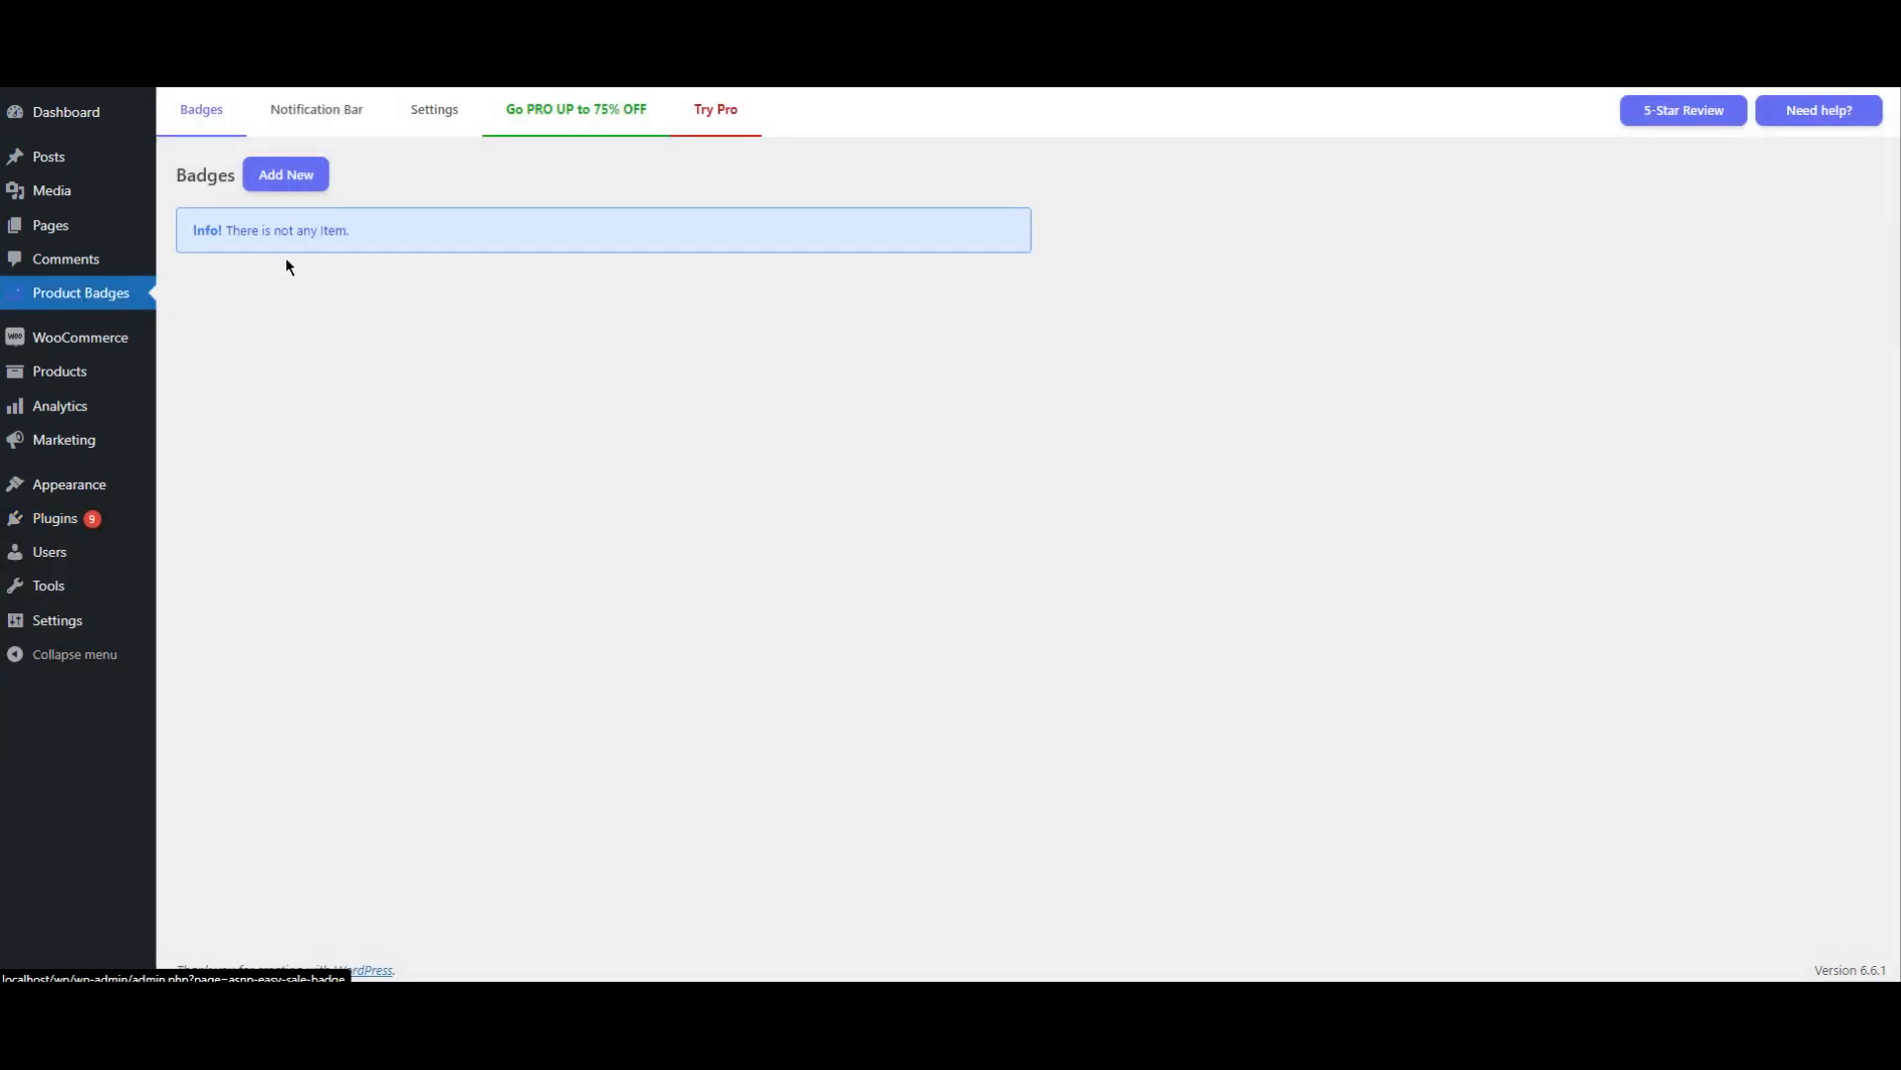
pyautogui.click(302, 186)
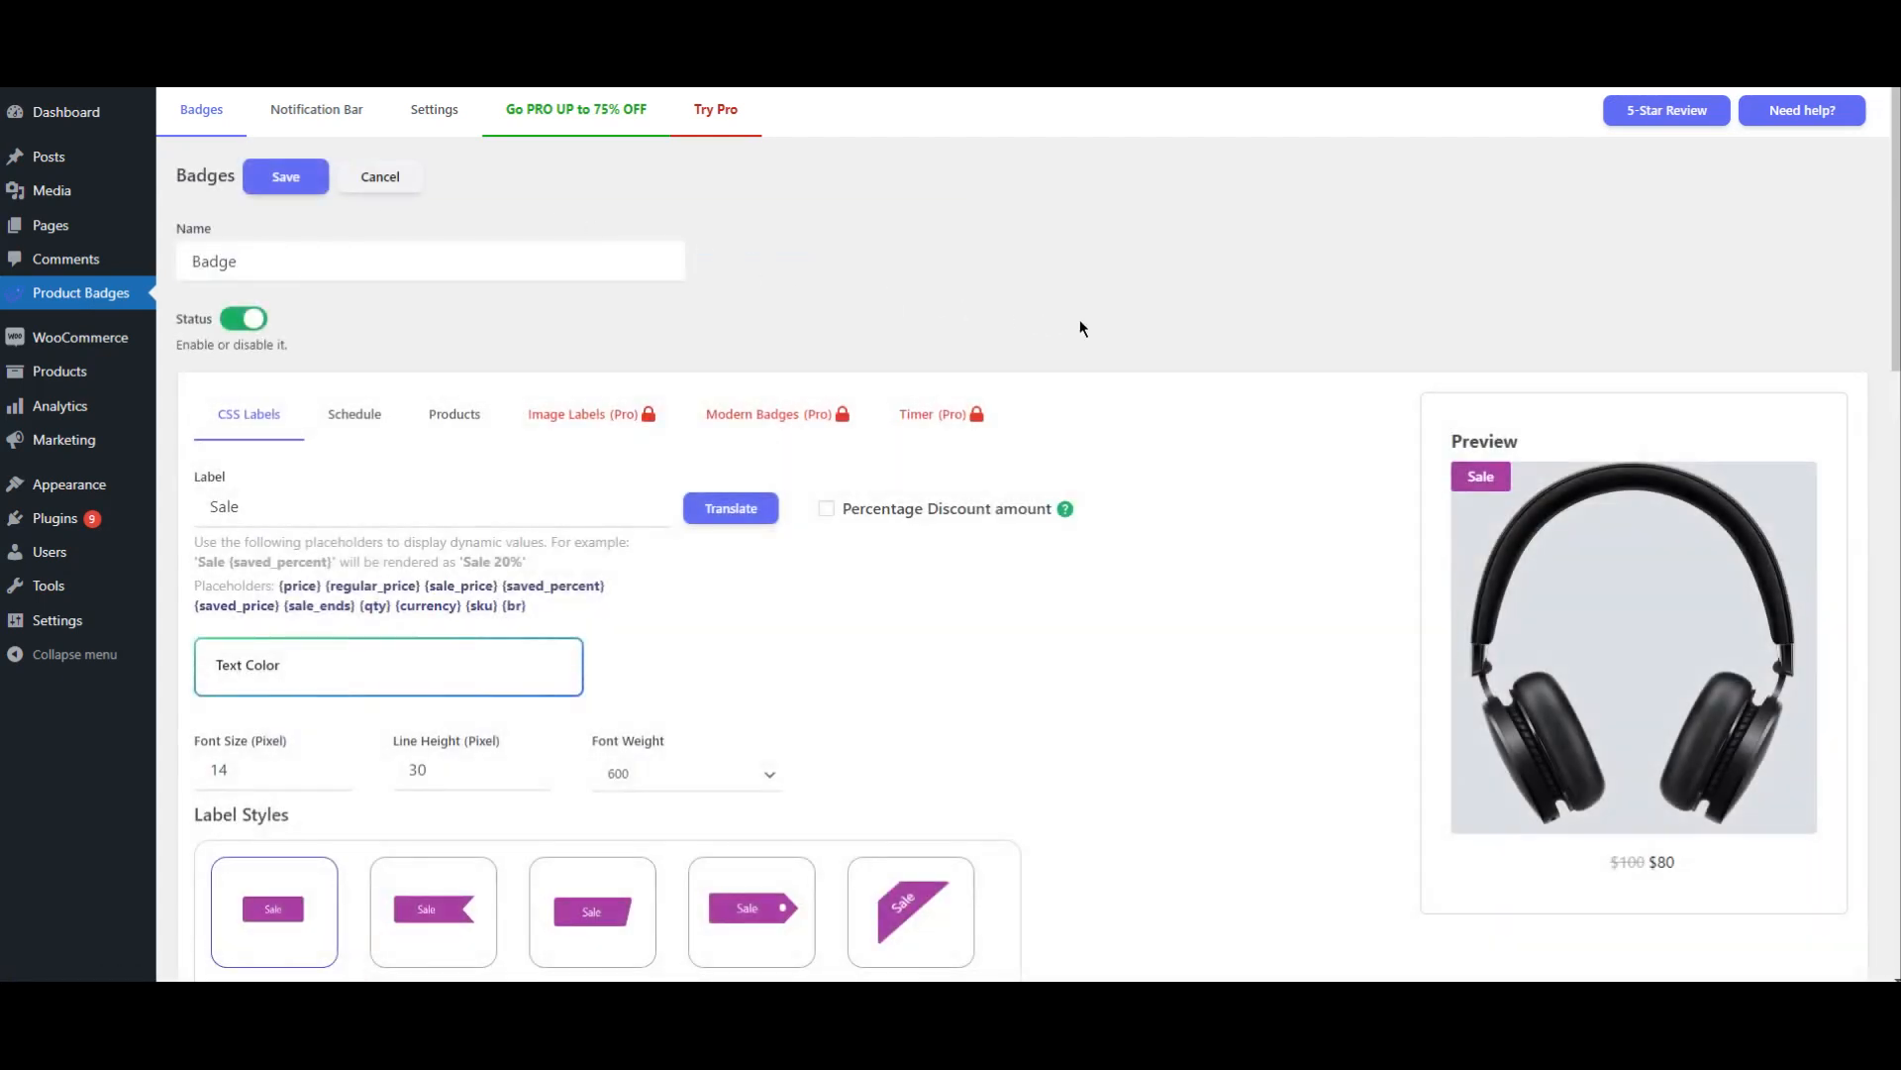
pyautogui.scroll(-4, 1302, 384)
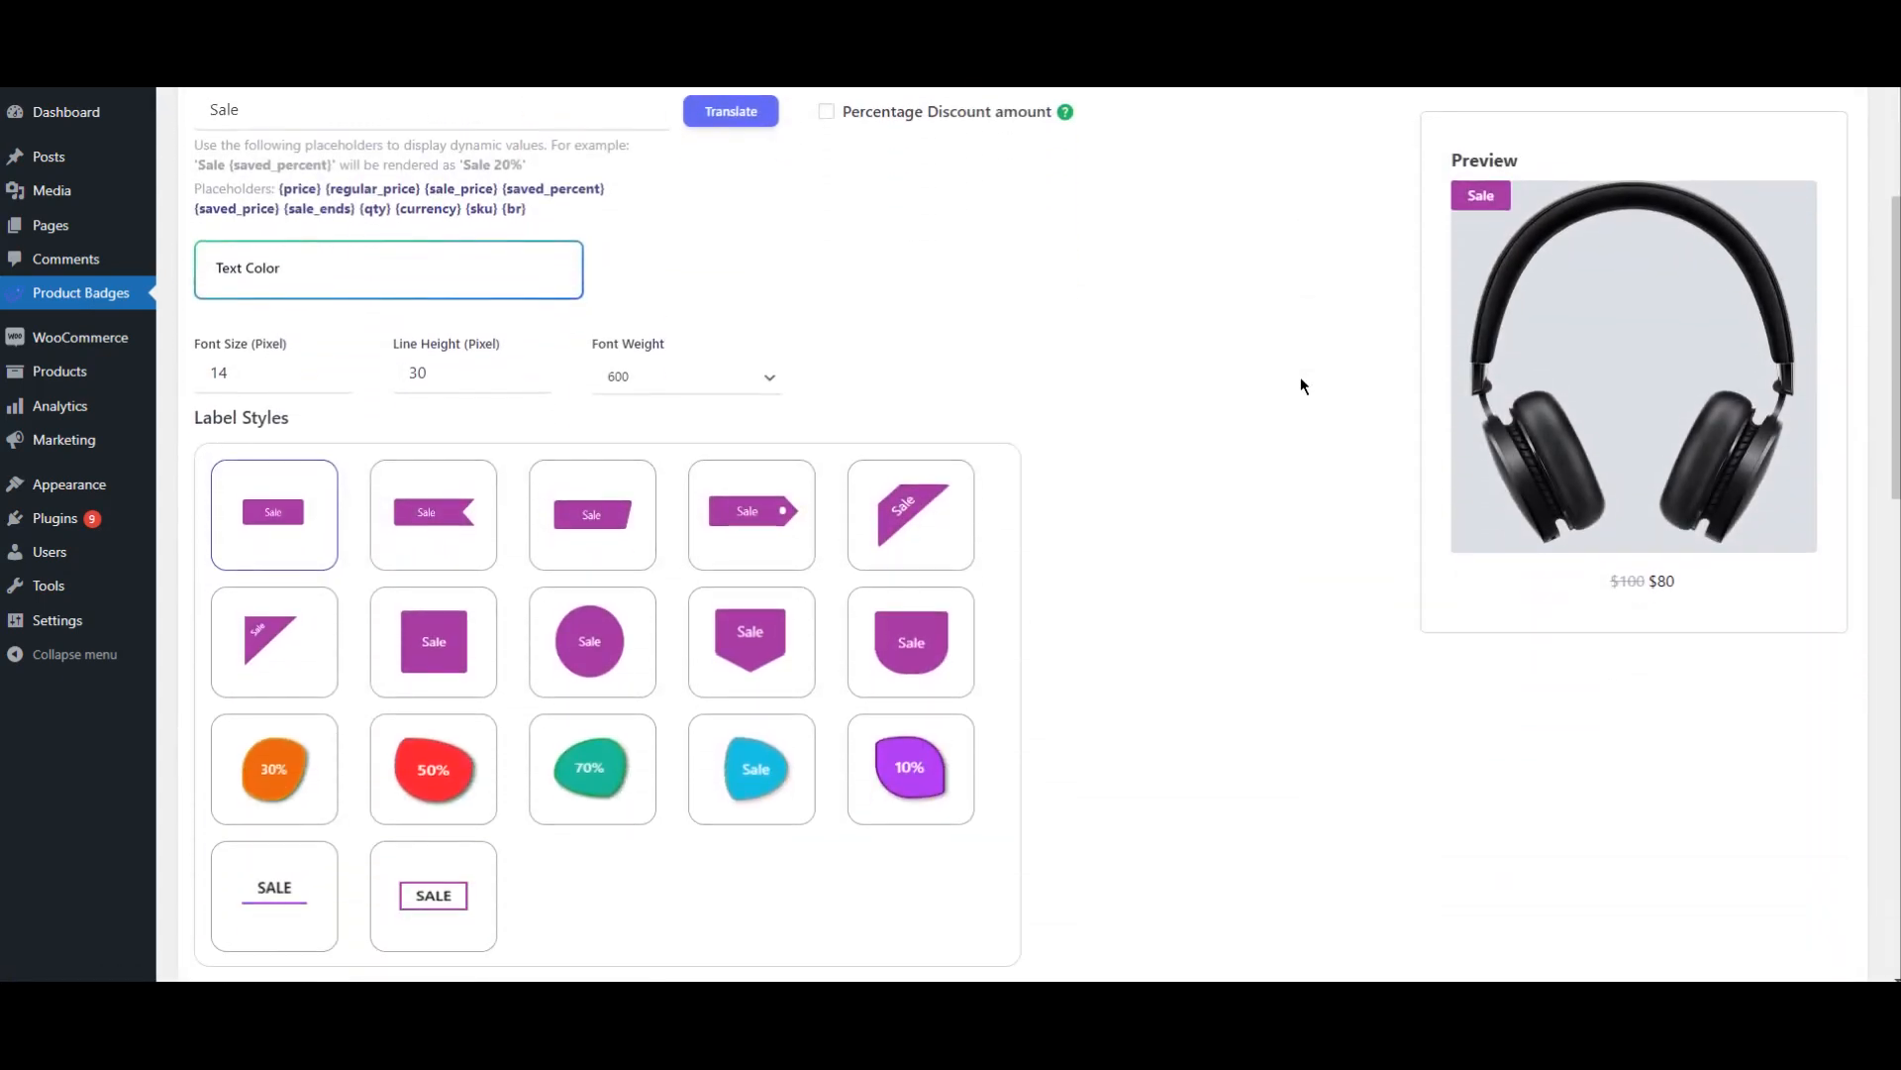
pyautogui.scroll(4, 1301, 385)
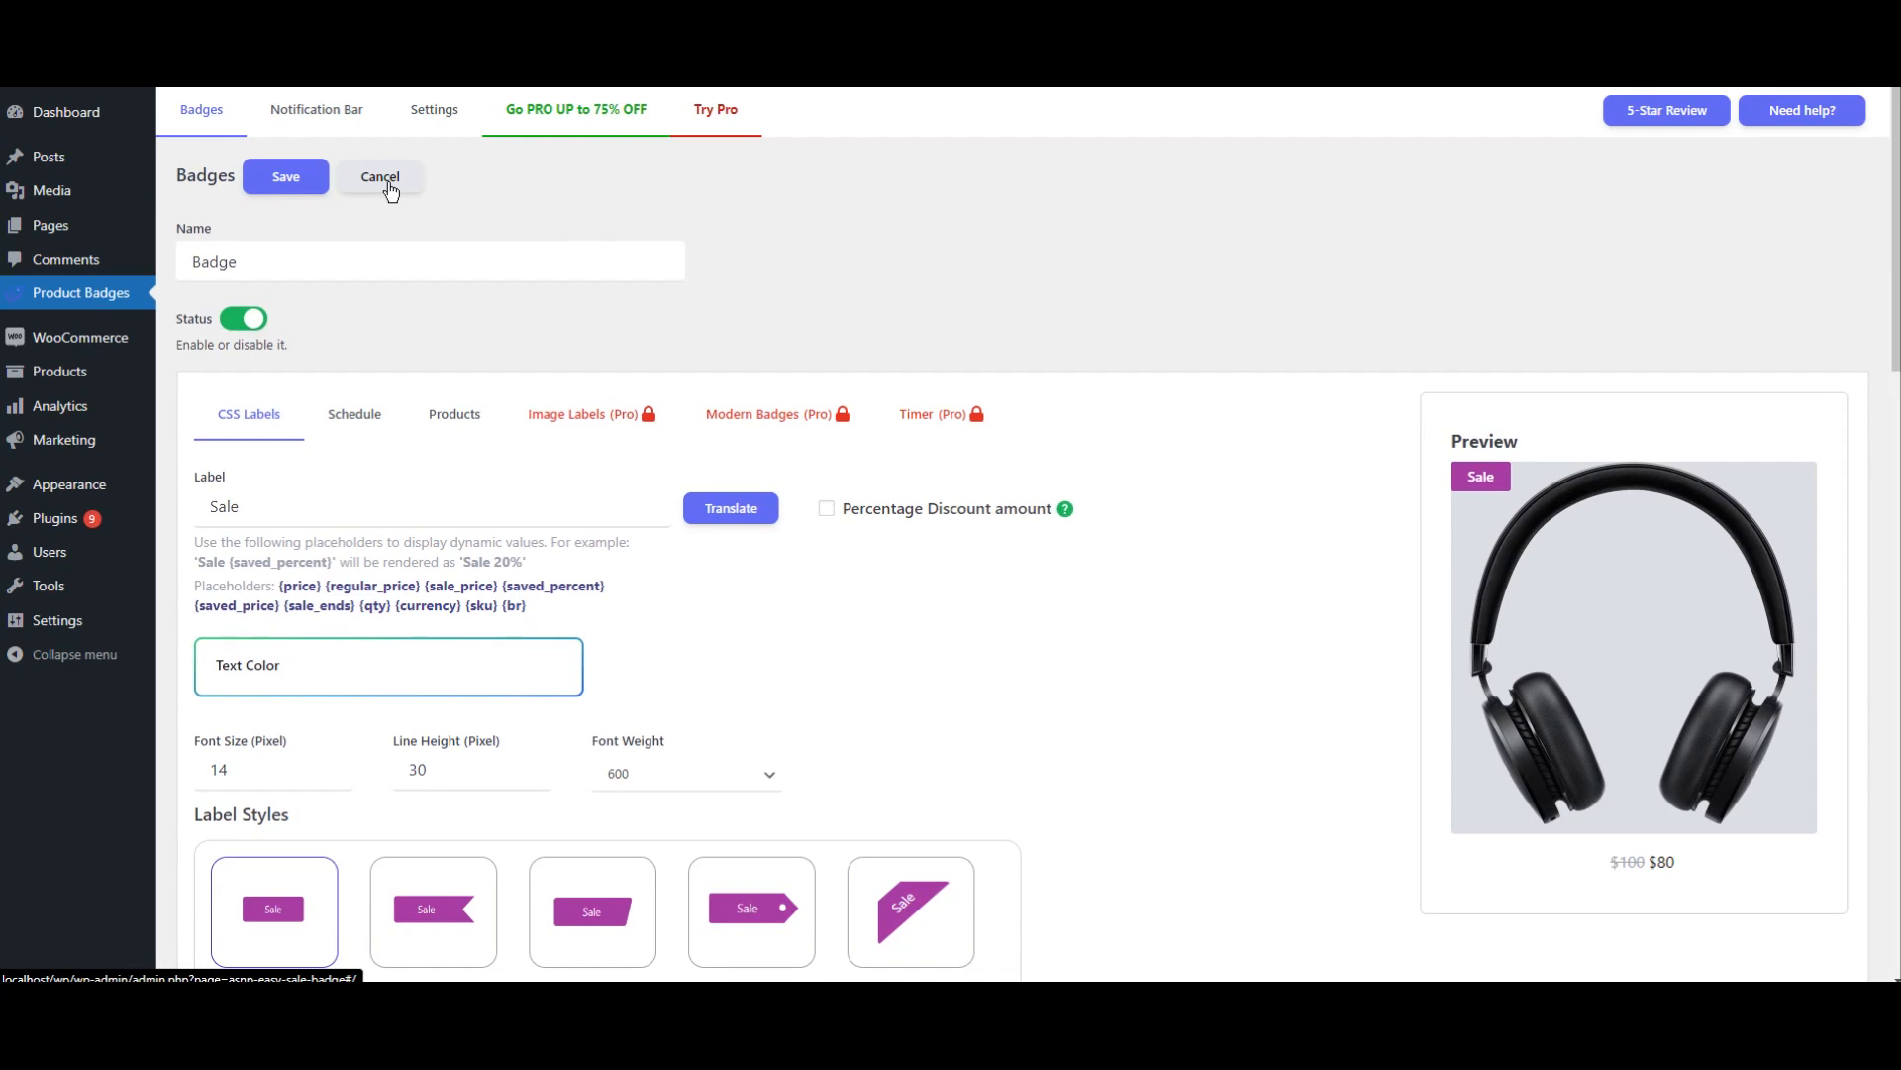
pyautogui.click(391, 184)
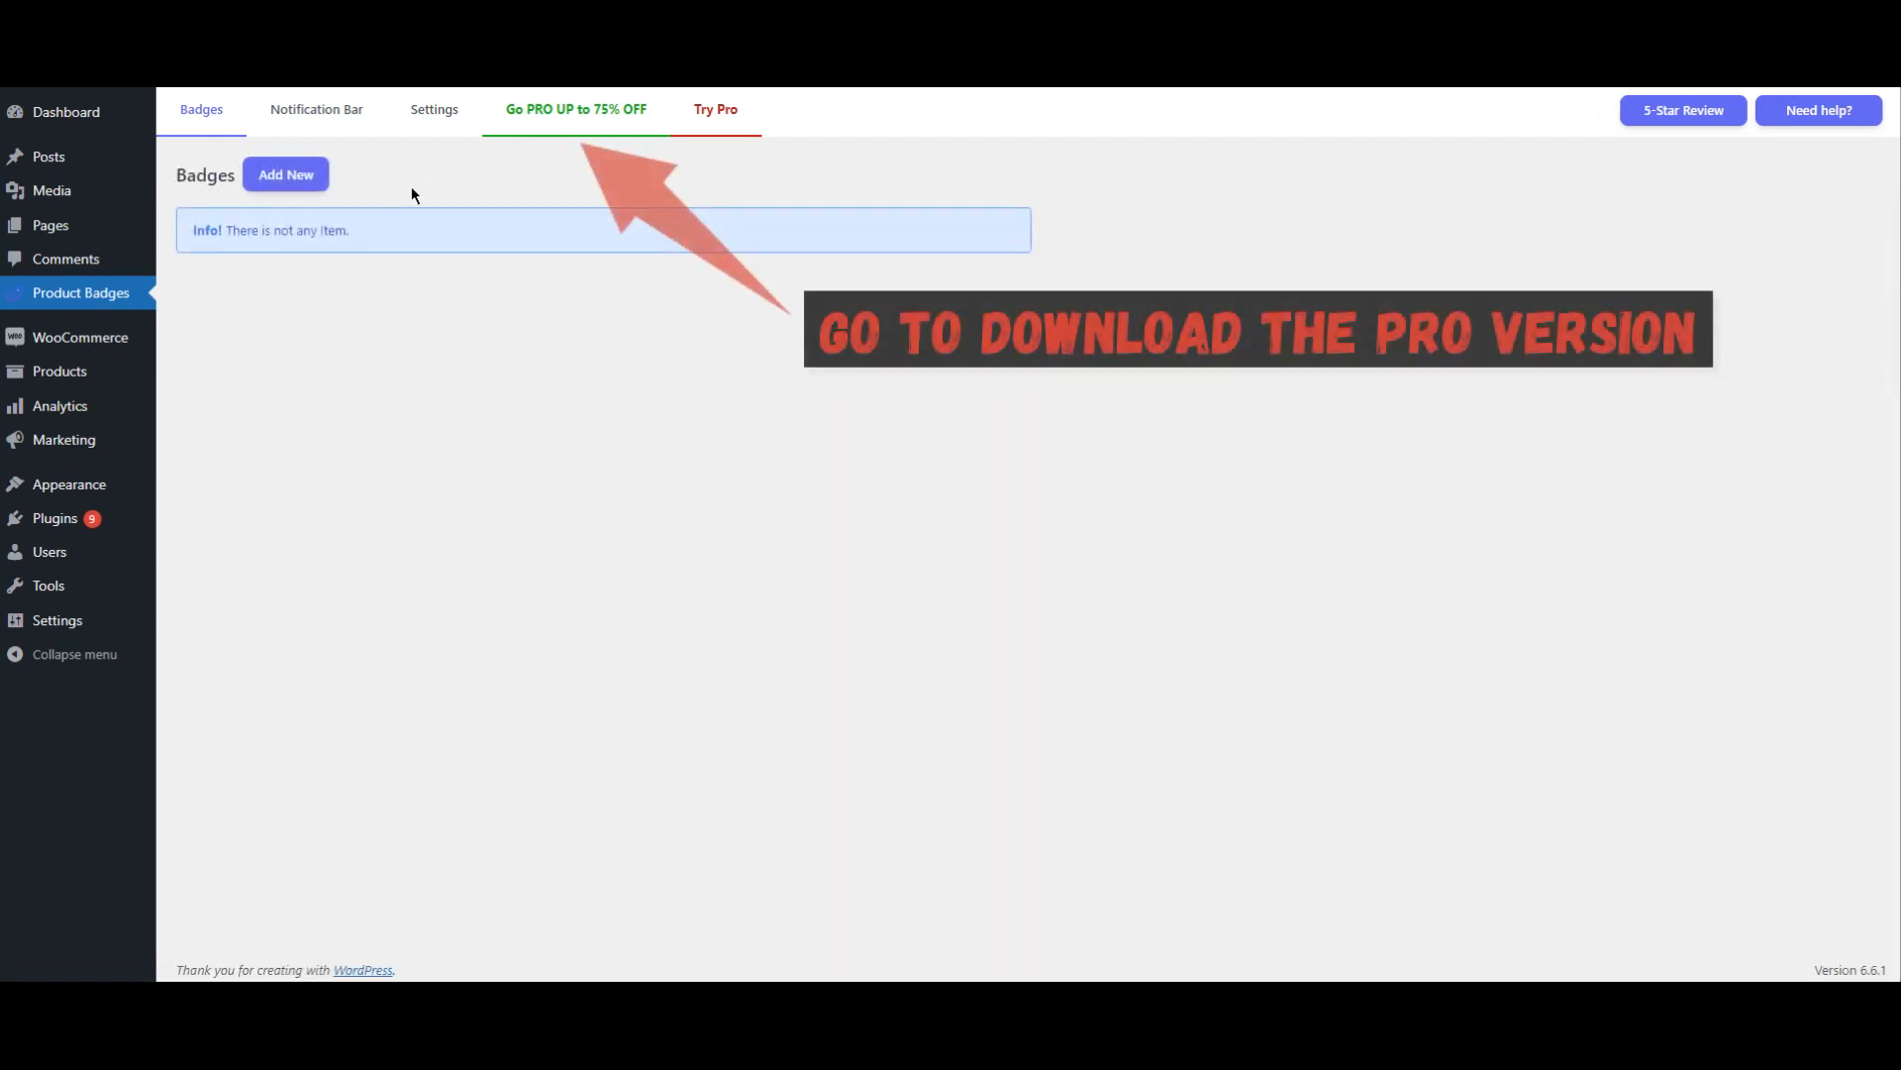
# Step: Go to the plugin's PRO version page and look over its subscription options and support links
pyautogui.click(578, 130)
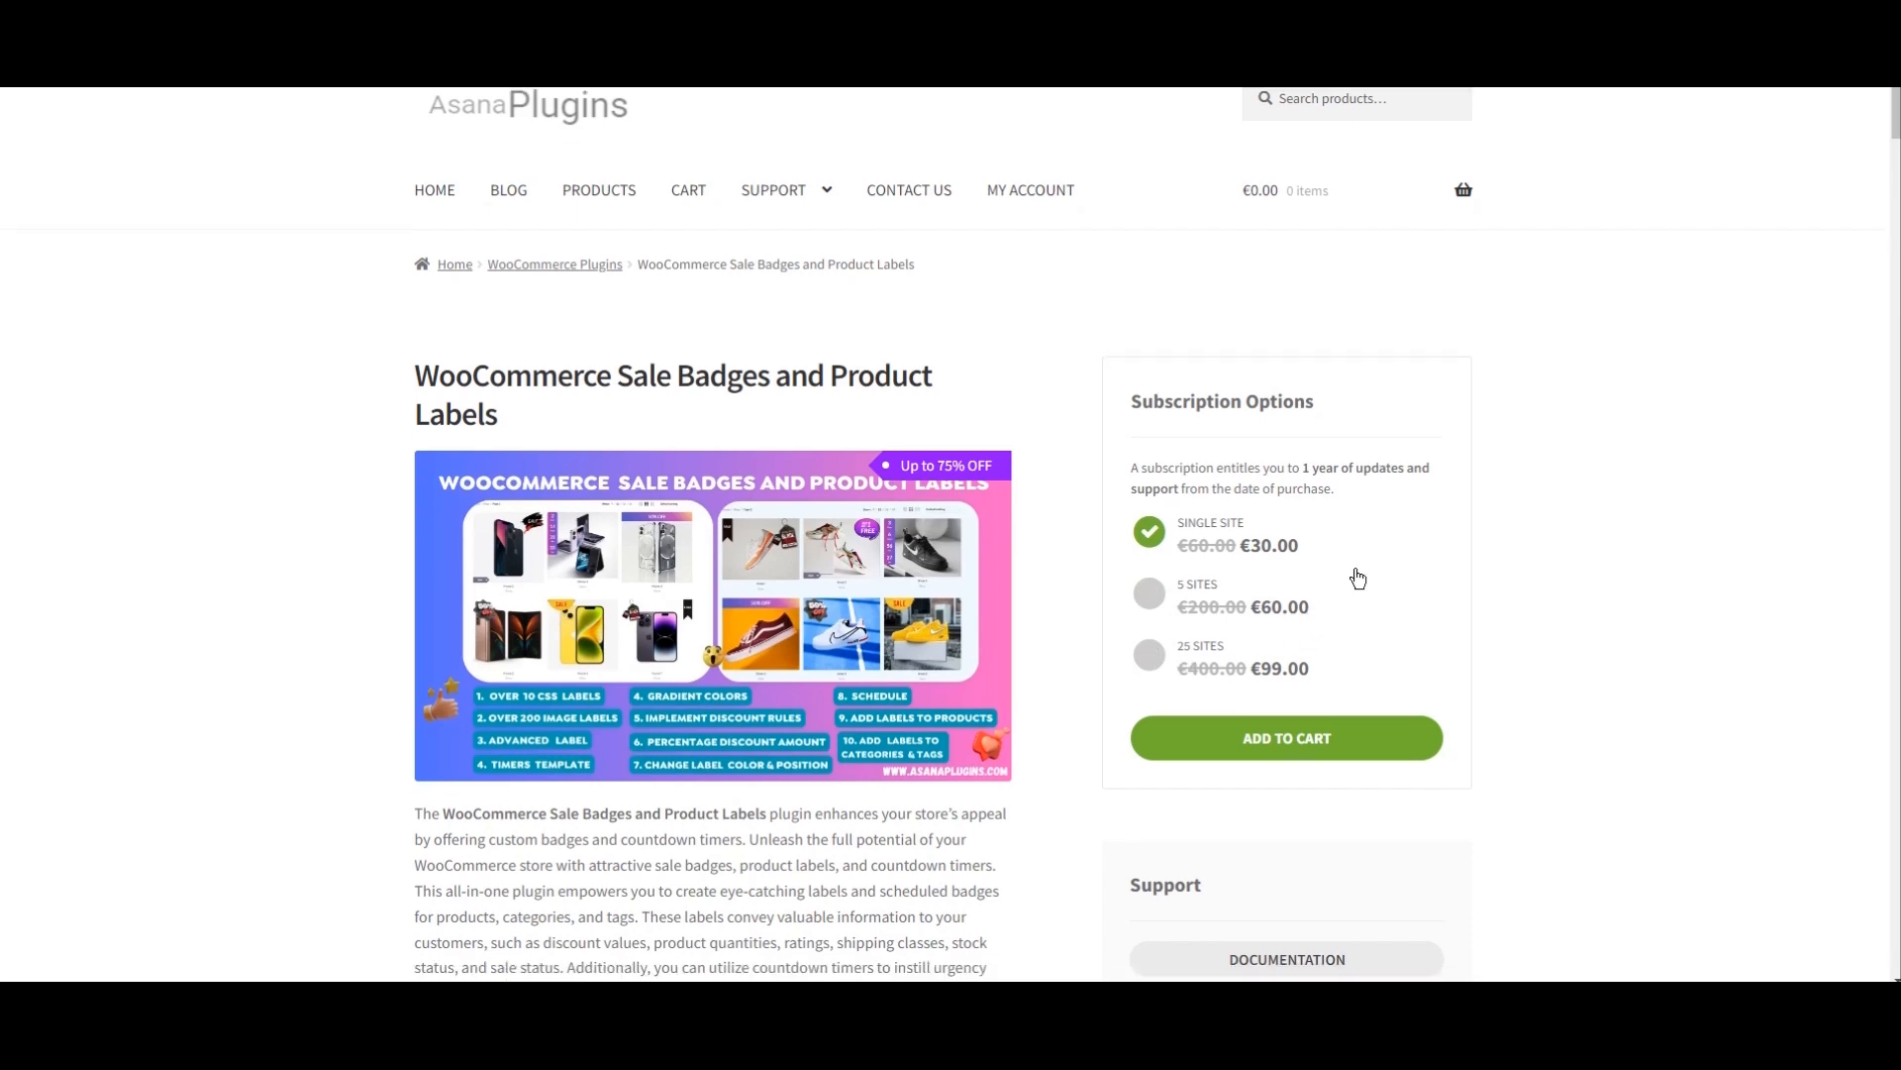
pyautogui.scroll(-3, 1355, 577)
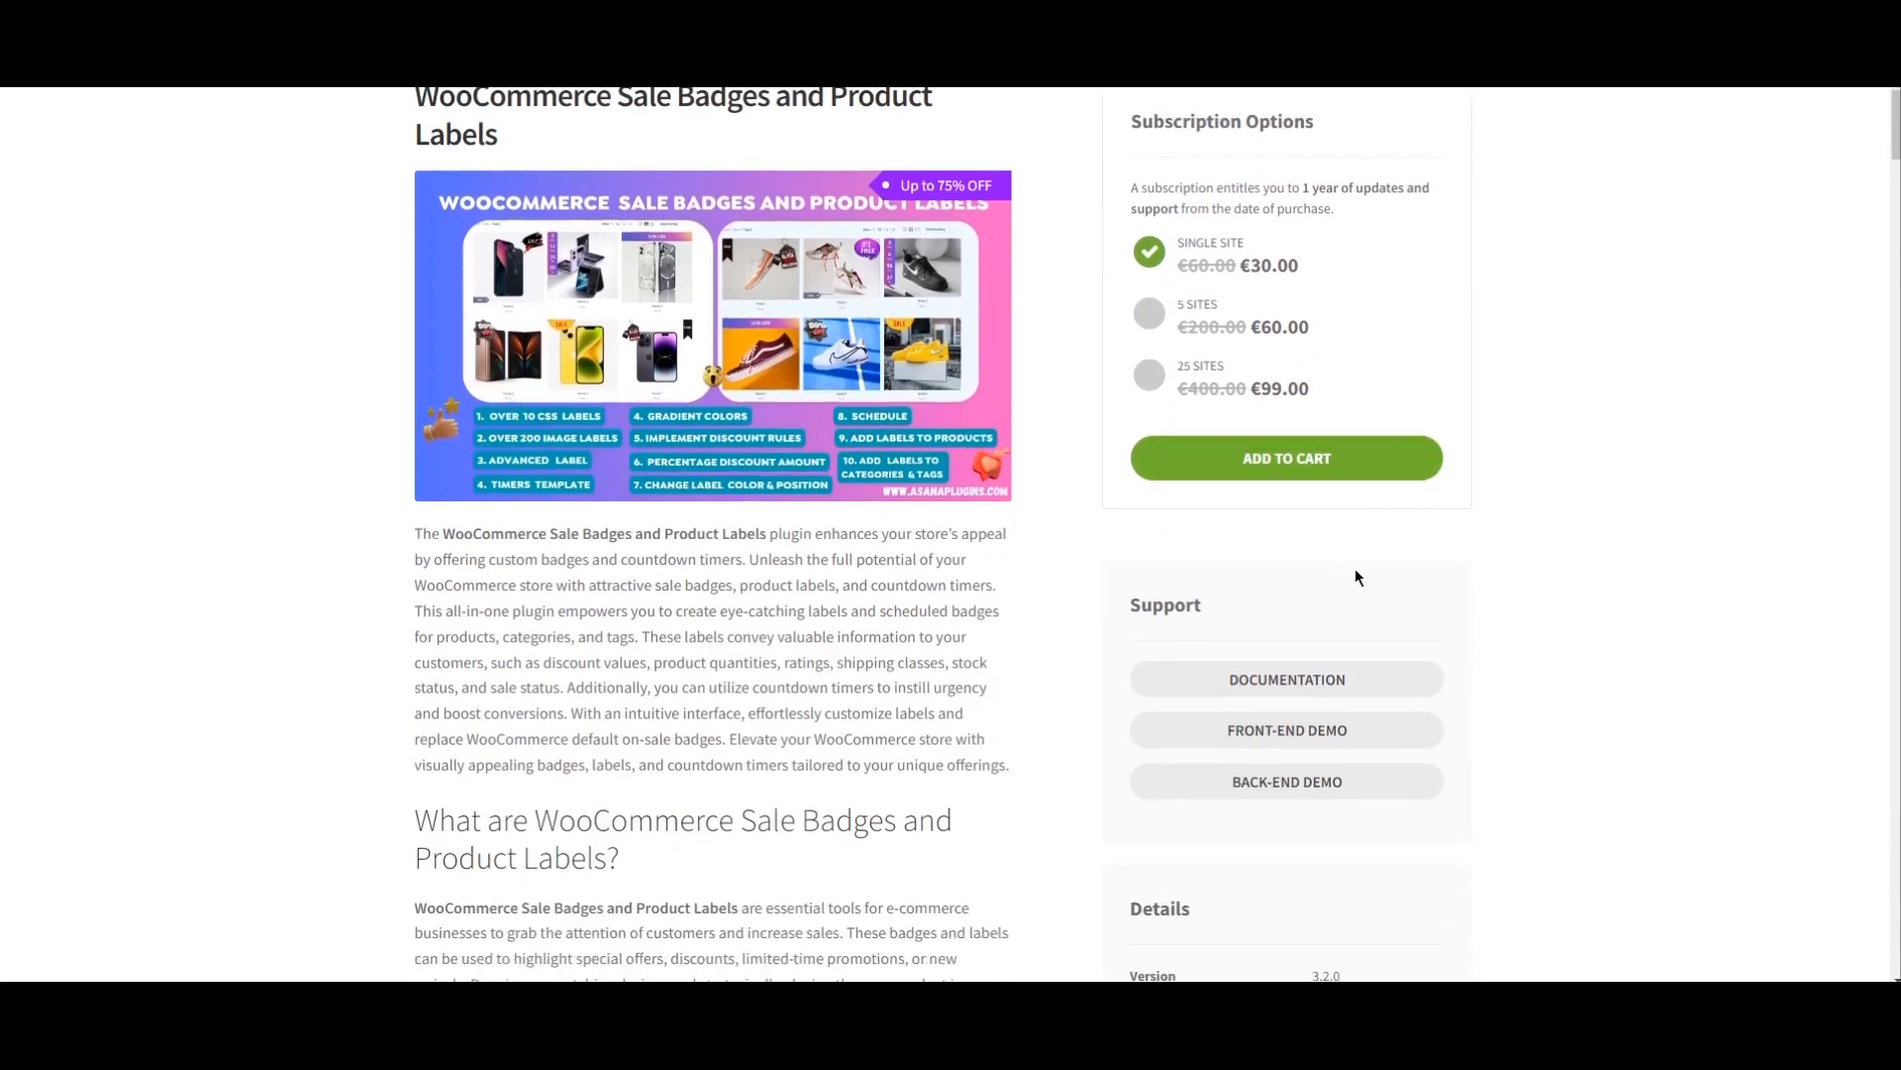
pyautogui.scroll(1, 1355, 575)
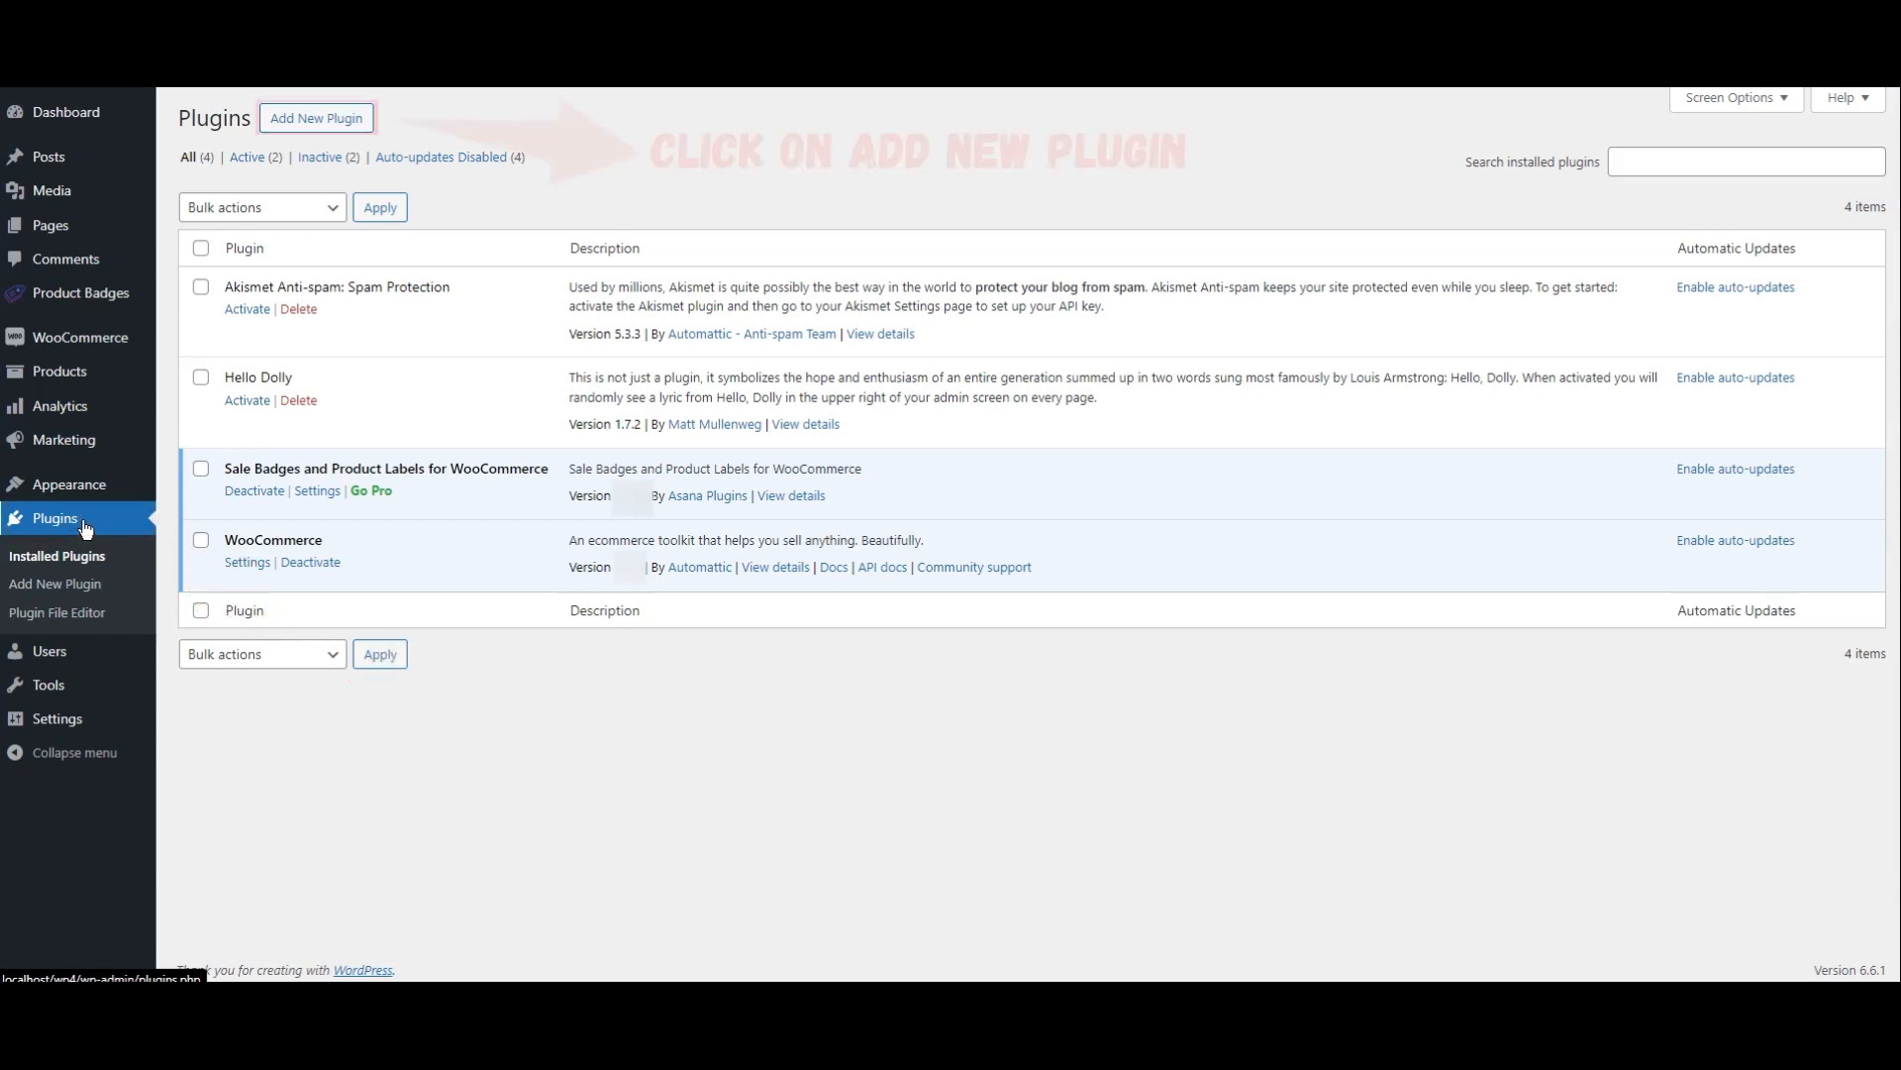
# Step: Go to add a new plugin by upload and choose the easy-sale-badges-for-woocommerce-pro zip from the Downloads folder
pyautogui.click(322, 131)
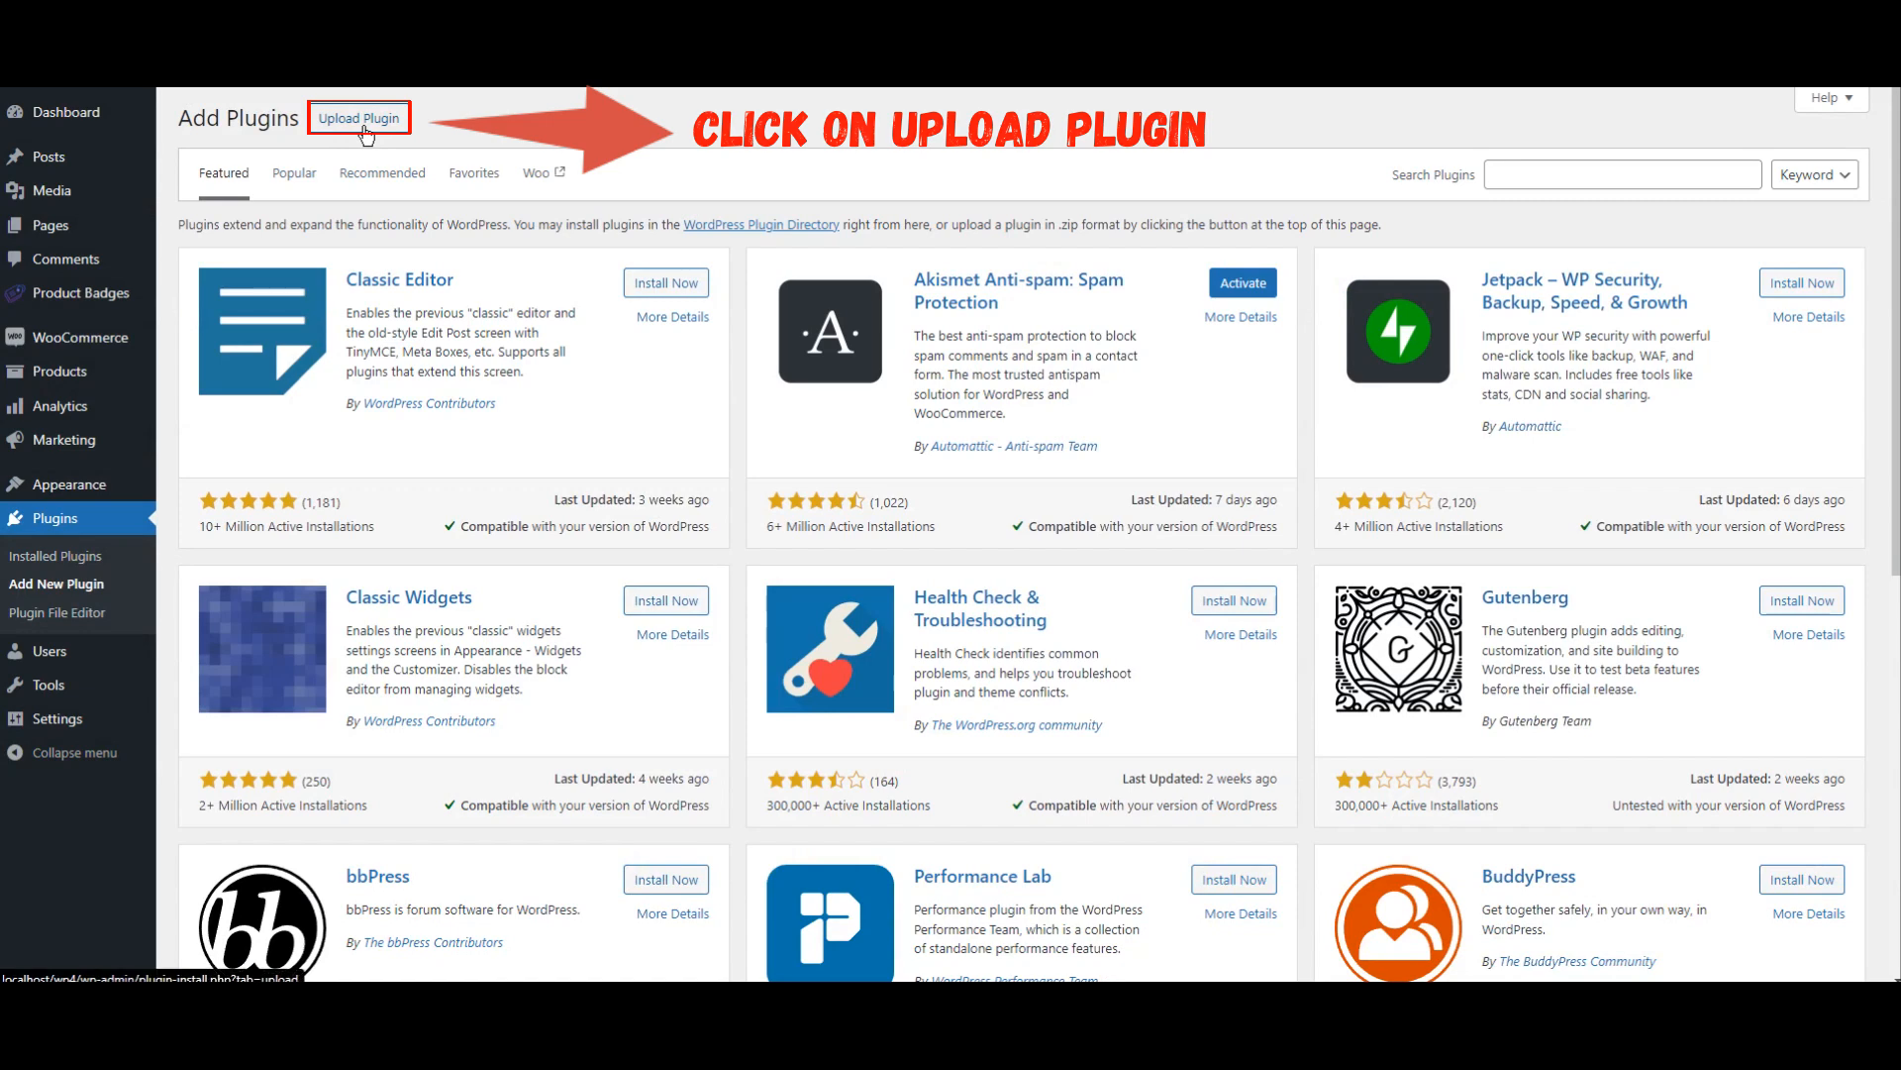
pyautogui.click(363, 119)
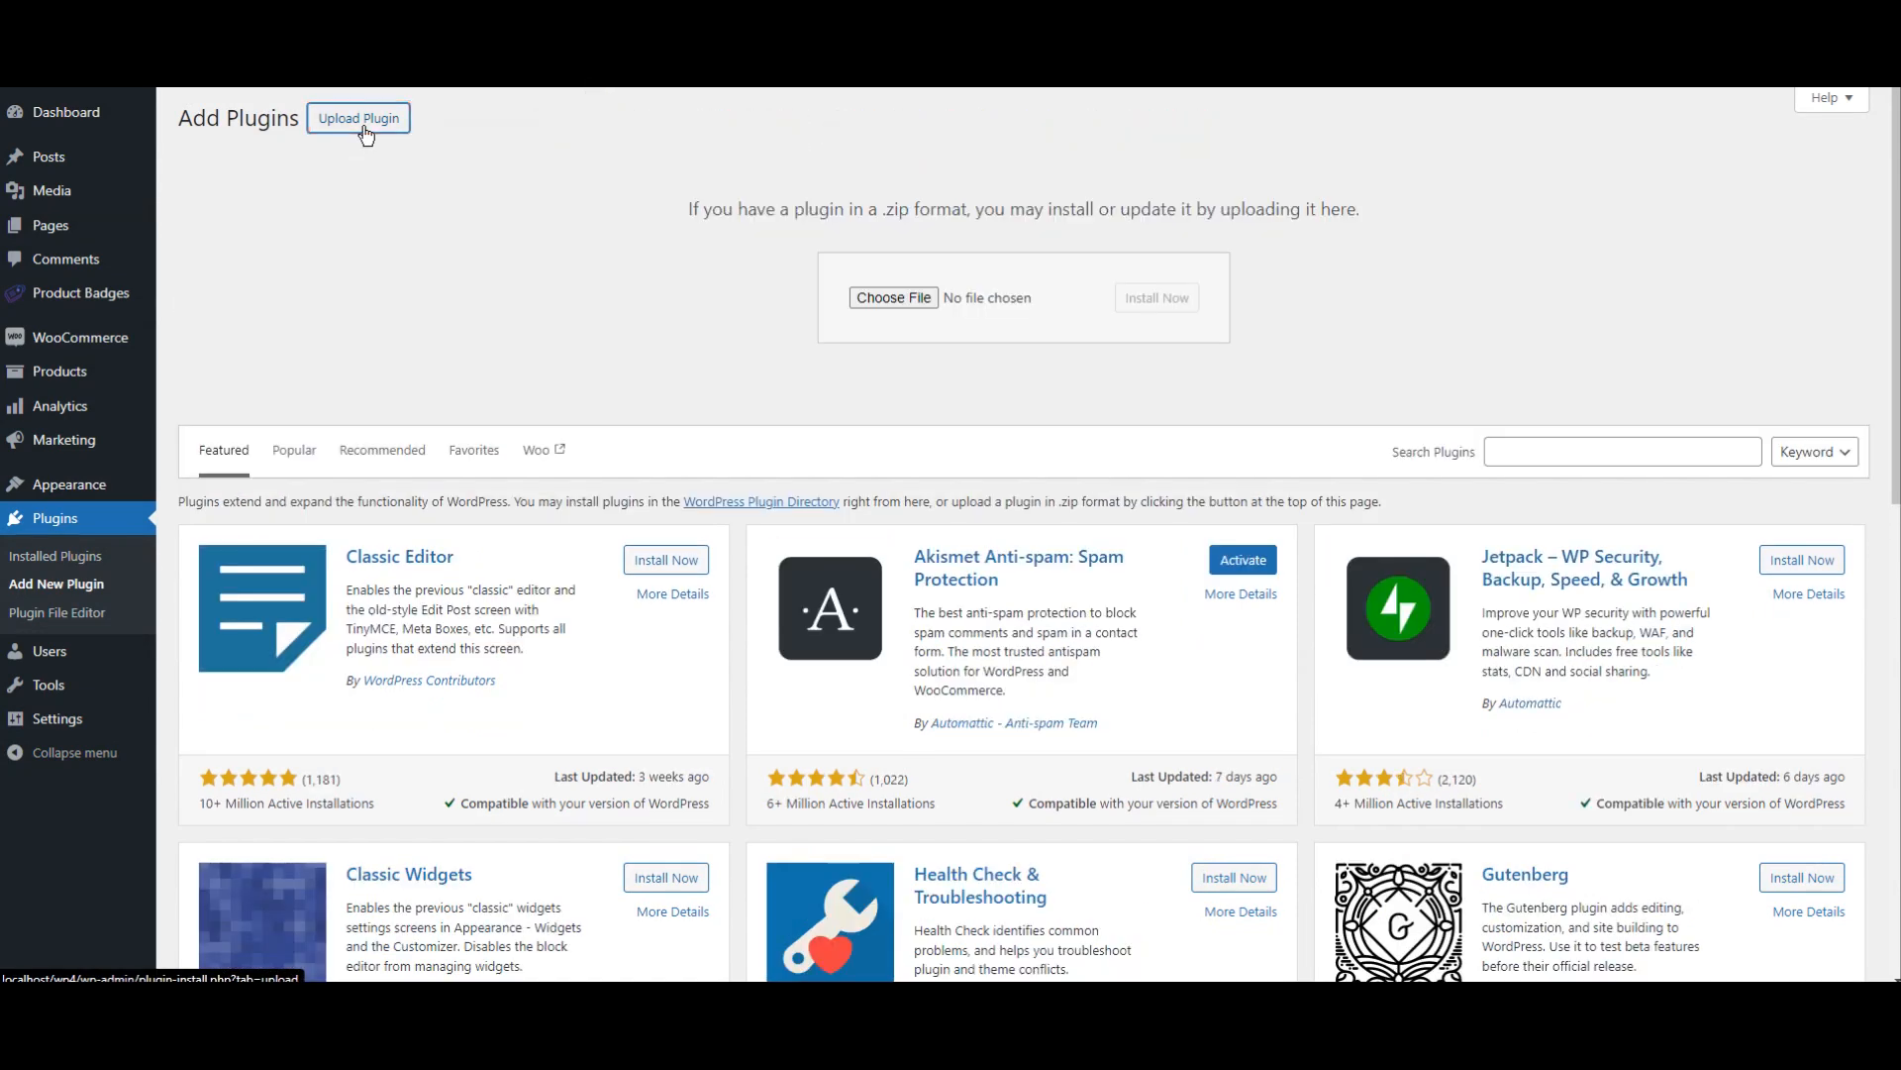
pyautogui.click(899, 300)
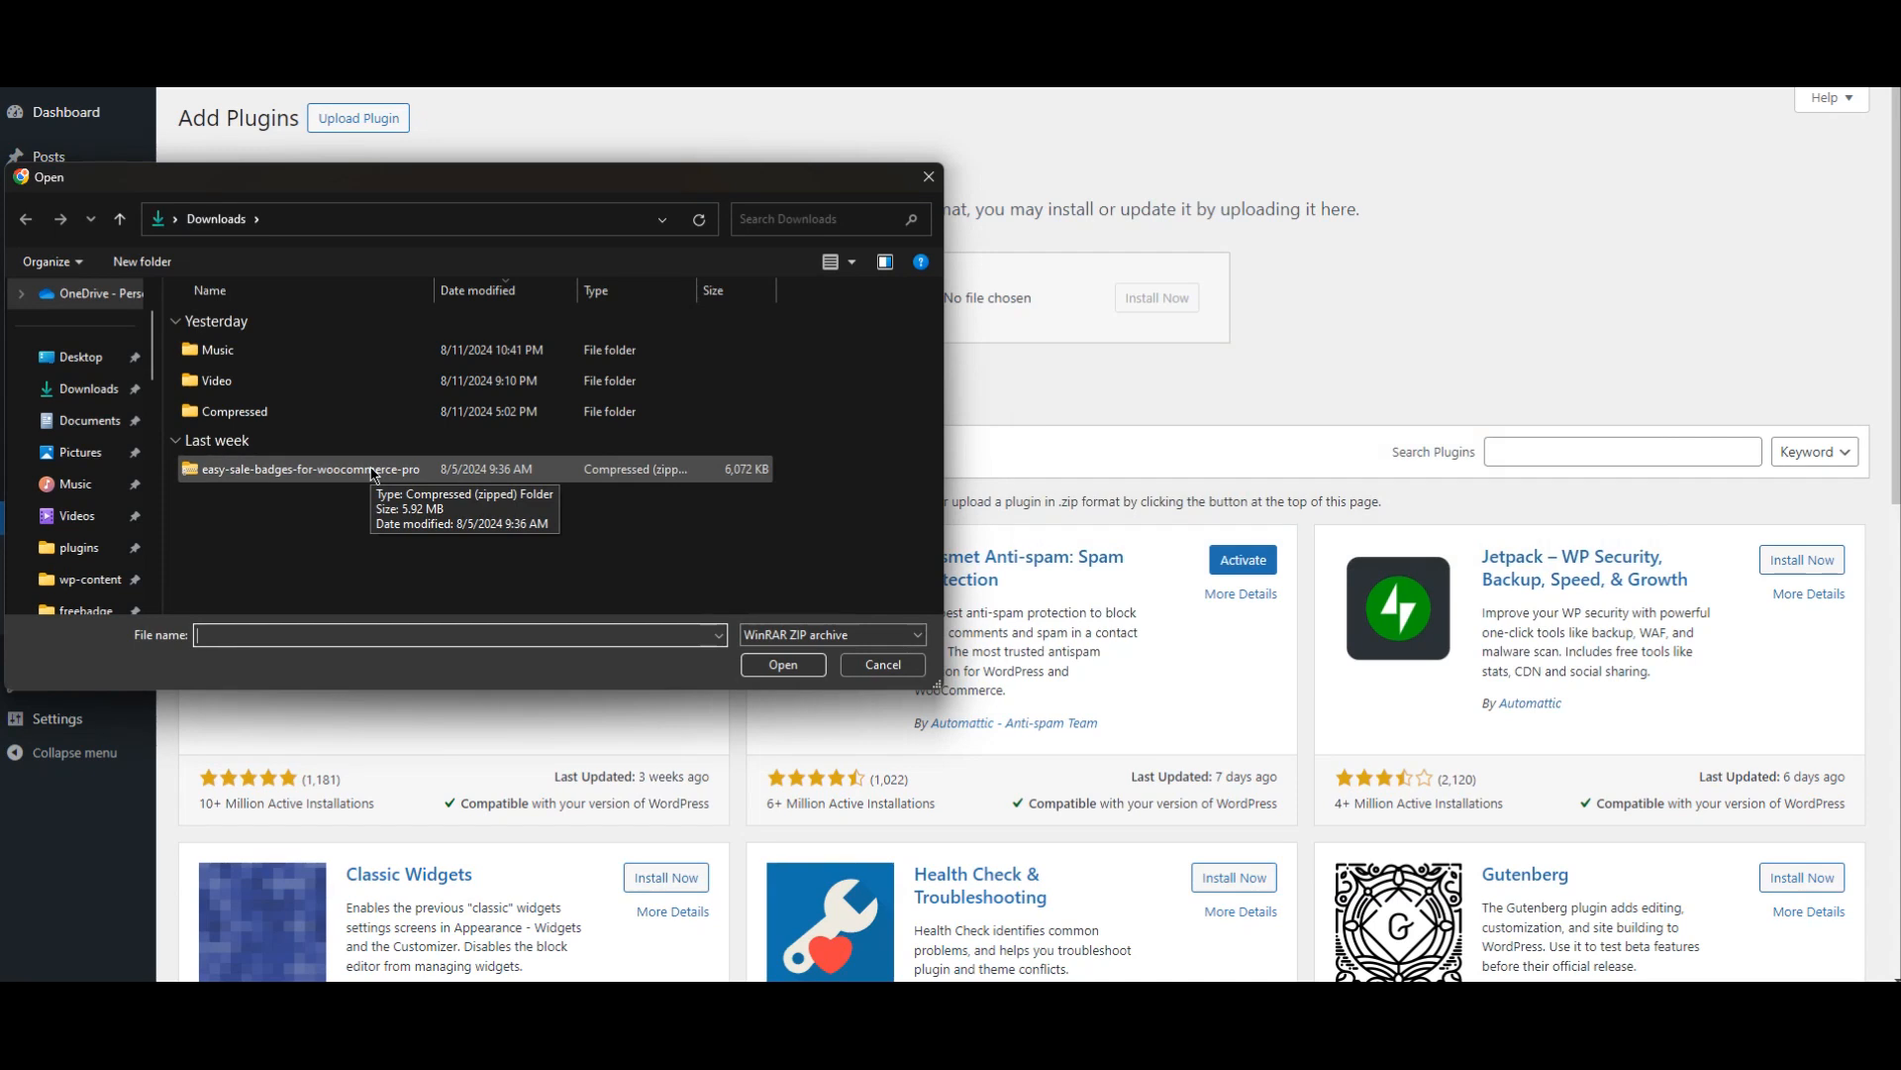
pyautogui.doubleClick(373, 469)
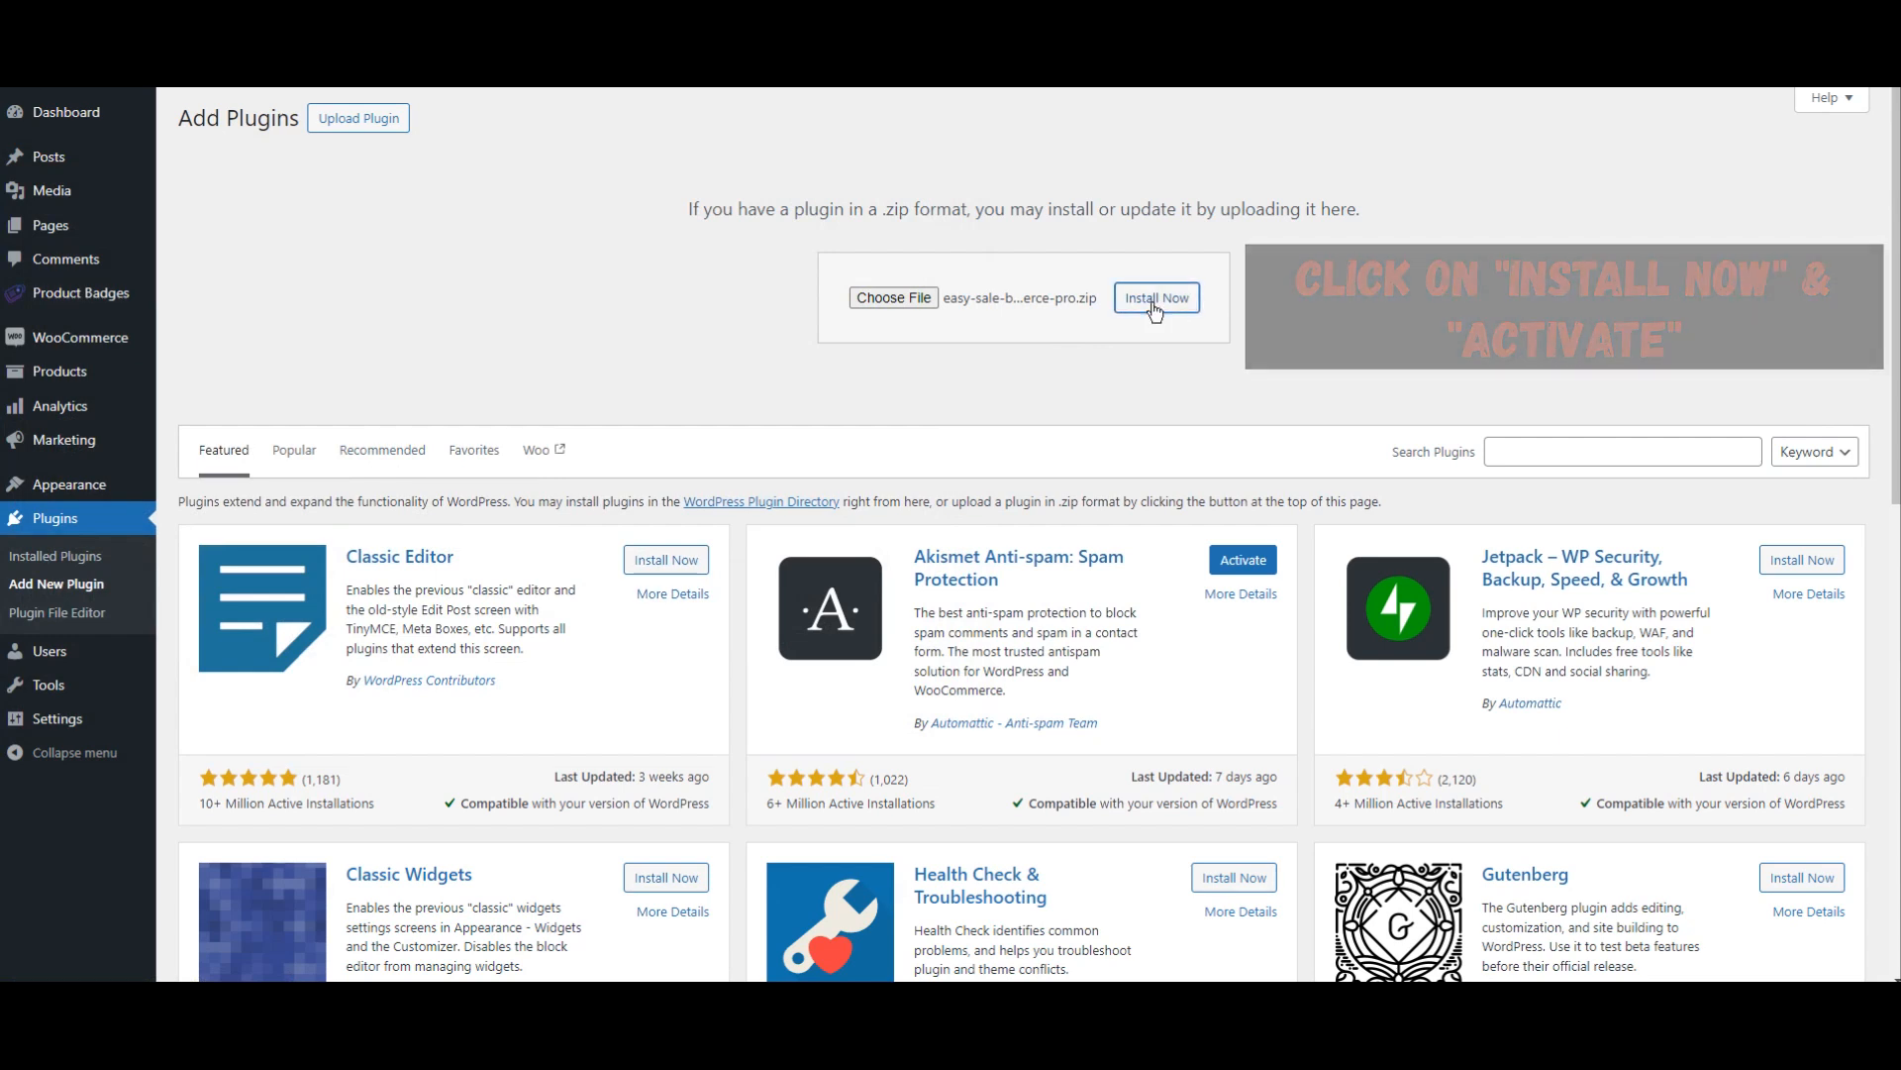
# Step: Install the uploaded easy-sale-badges-for-woocommerce-pro.zip plugin and activate it
pyautogui.click(1154, 307)
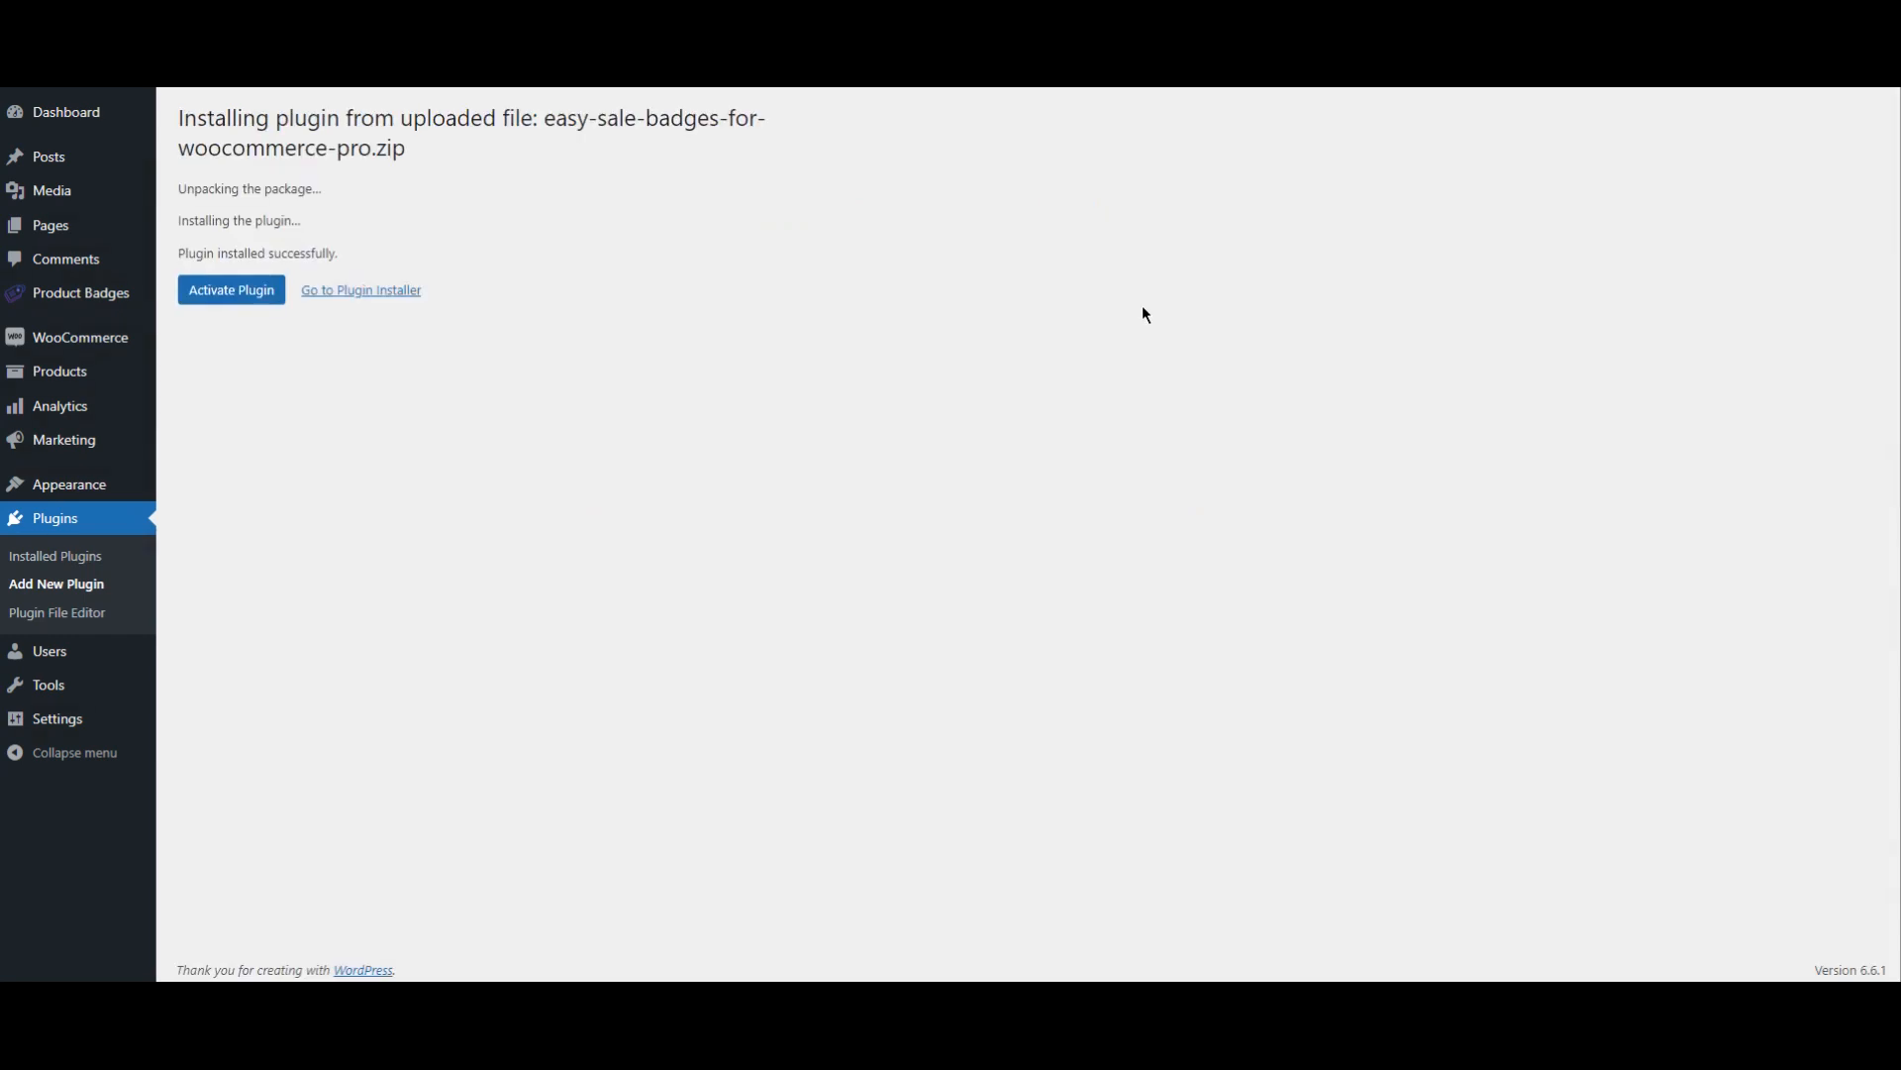
pyautogui.click(234, 297)
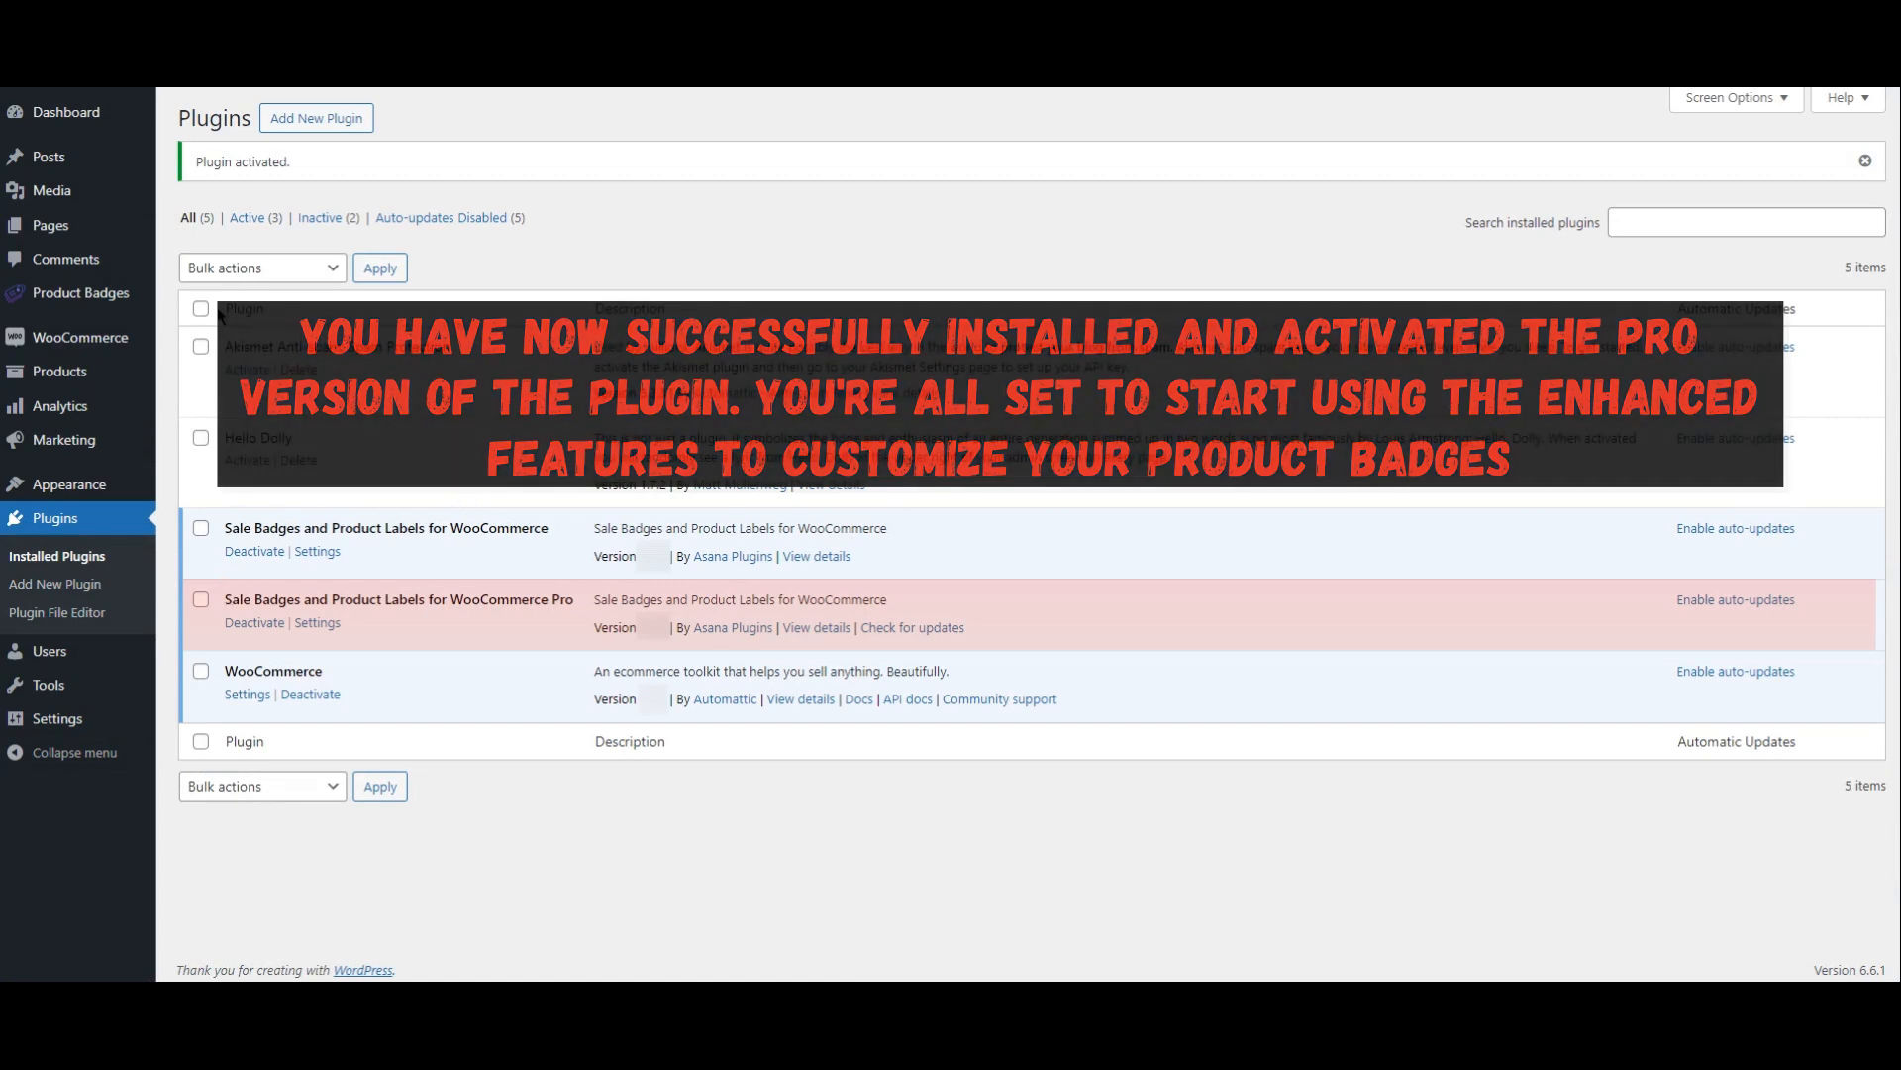
# Step: Start a new badge in Product Badges and look through its CSS label, image label, modern badge and timer styles
pyautogui.click(100, 295)
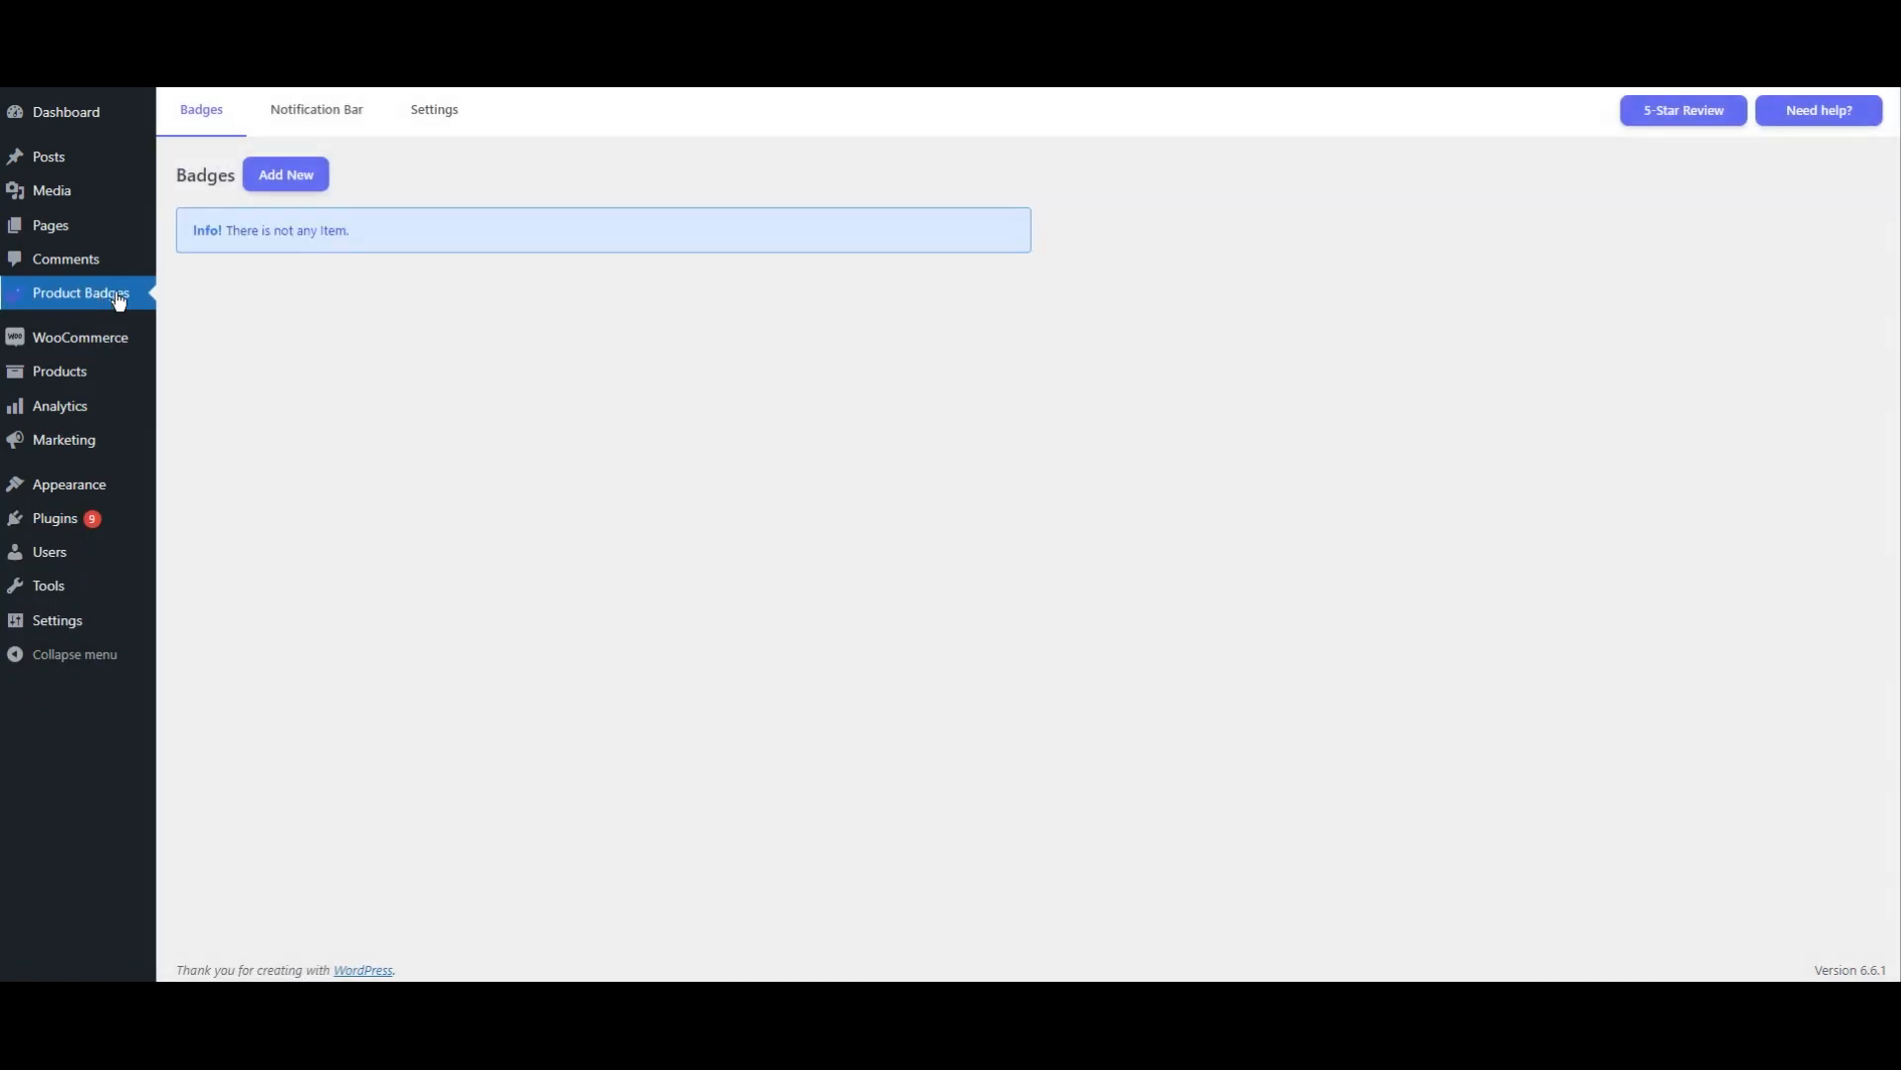
pyautogui.click(284, 179)
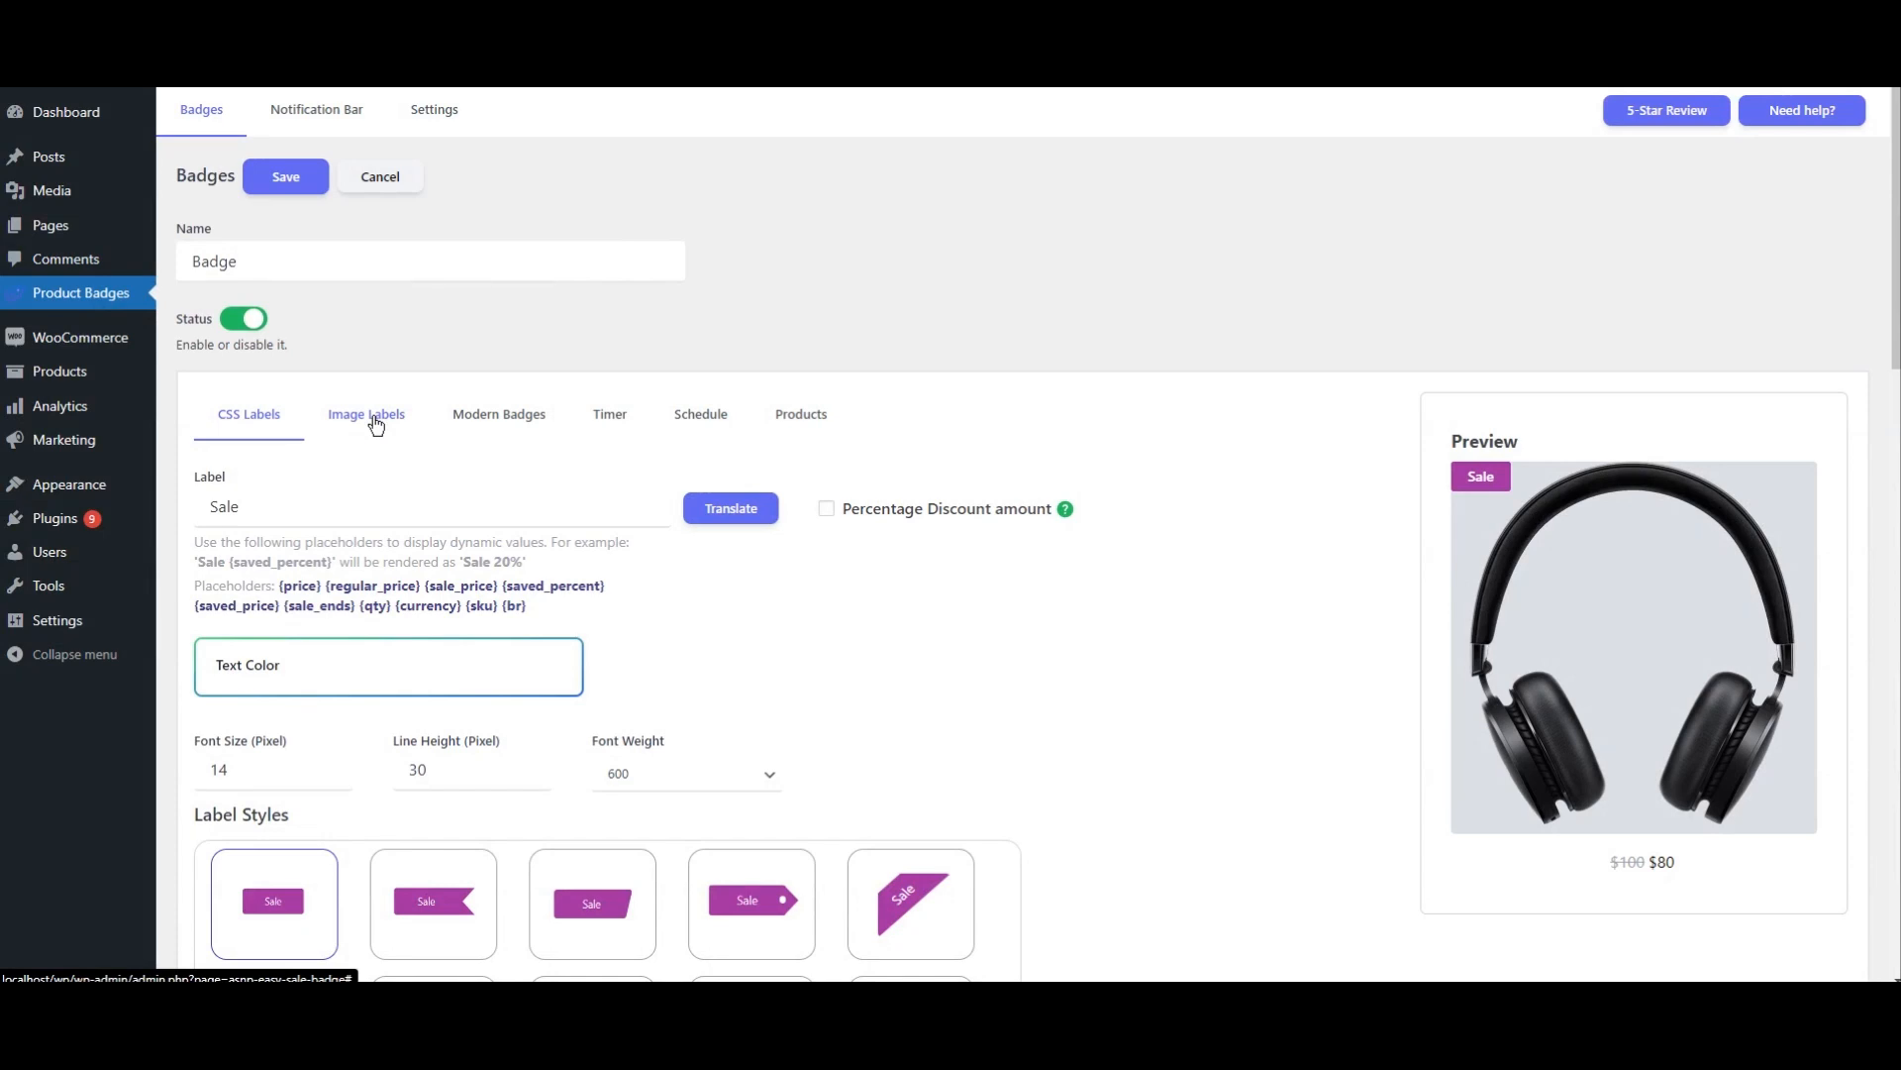
pyautogui.scroll(-3, 376, 423)
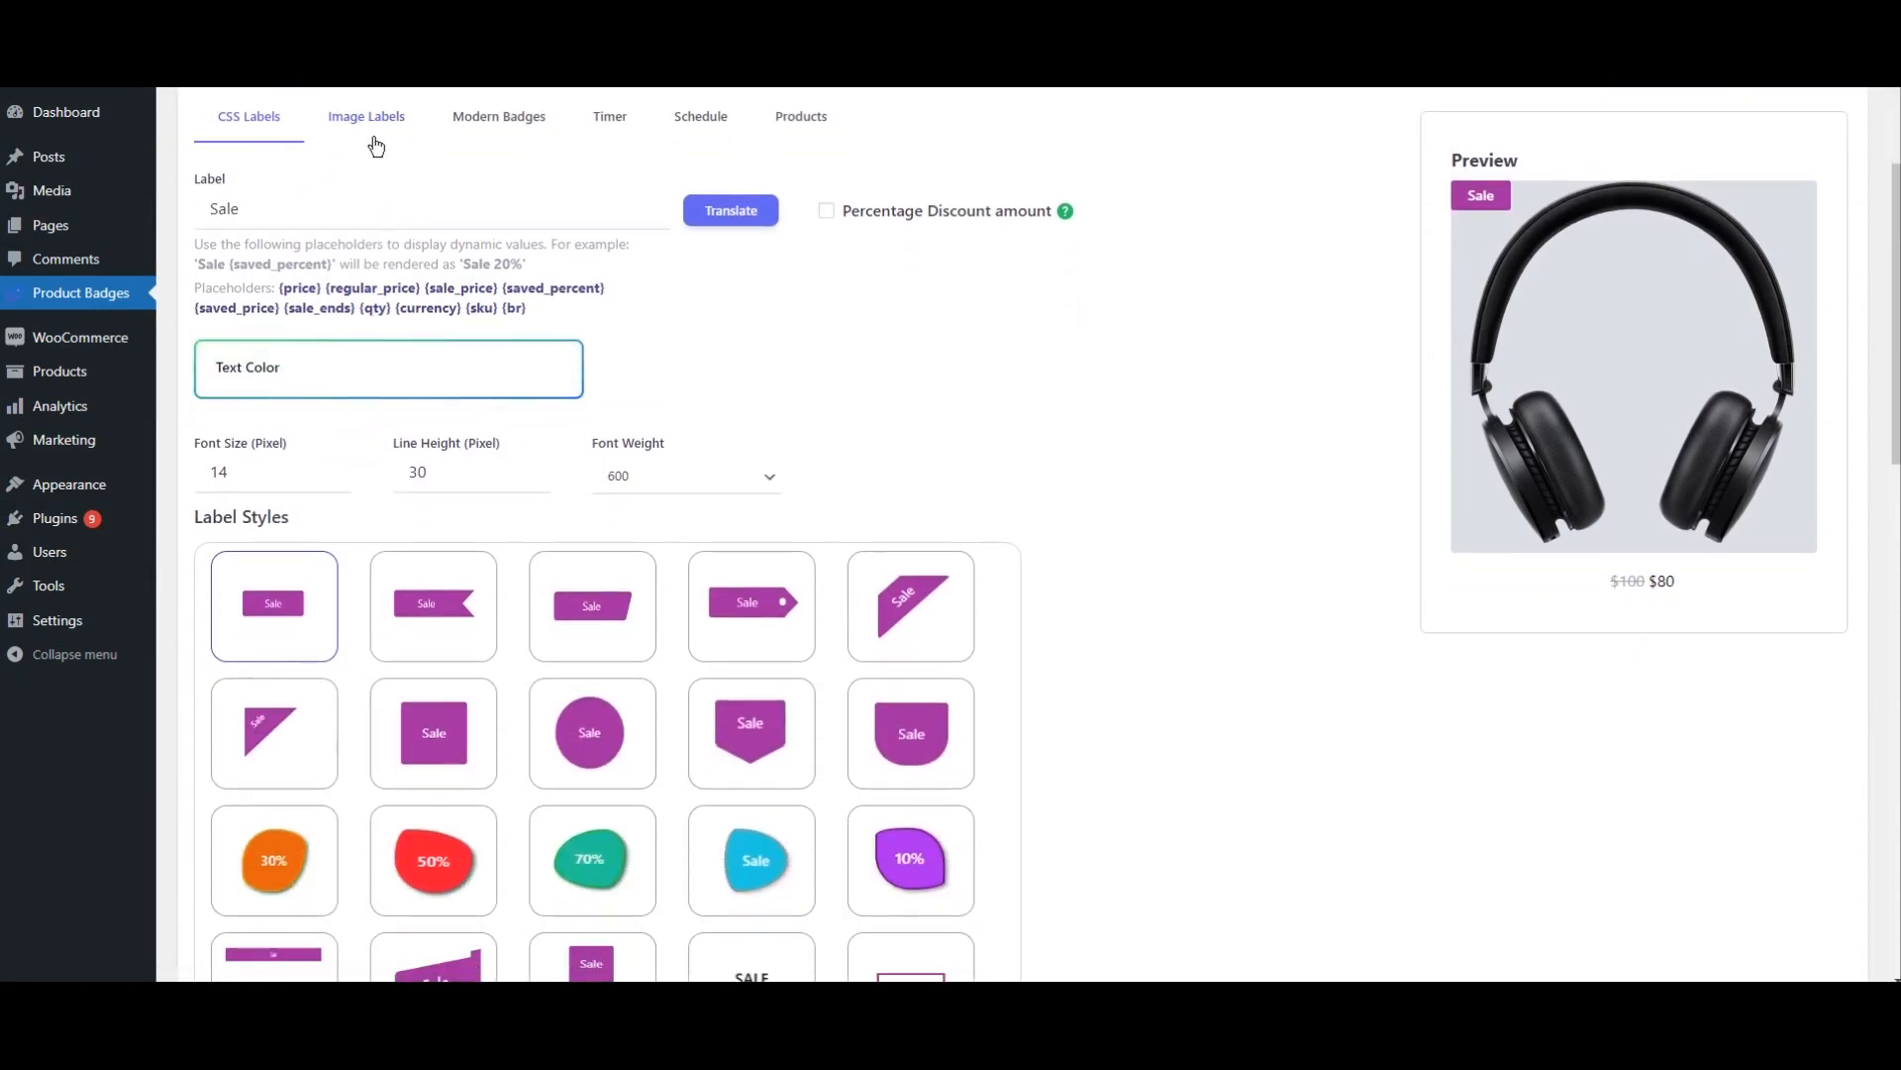
pyautogui.click(375, 132)
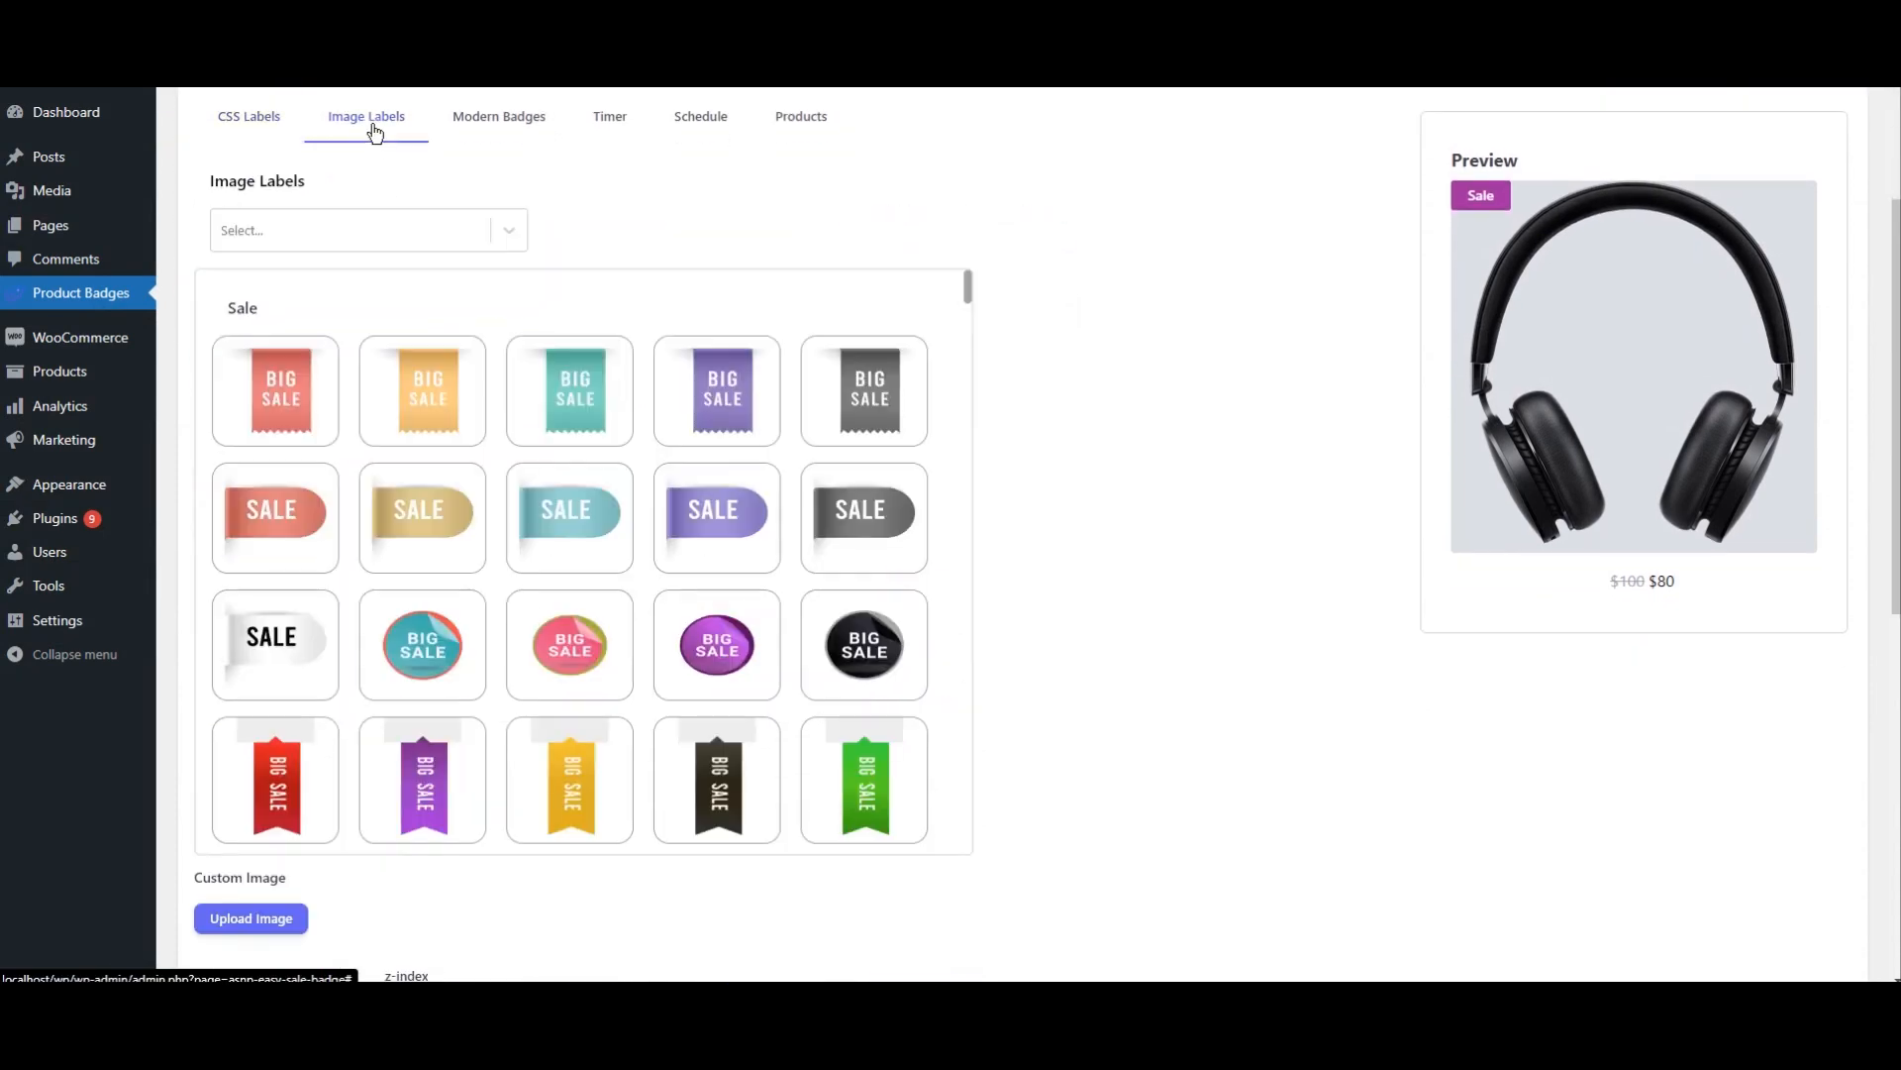
pyautogui.click(512, 129)
pyautogui.click(604, 129)
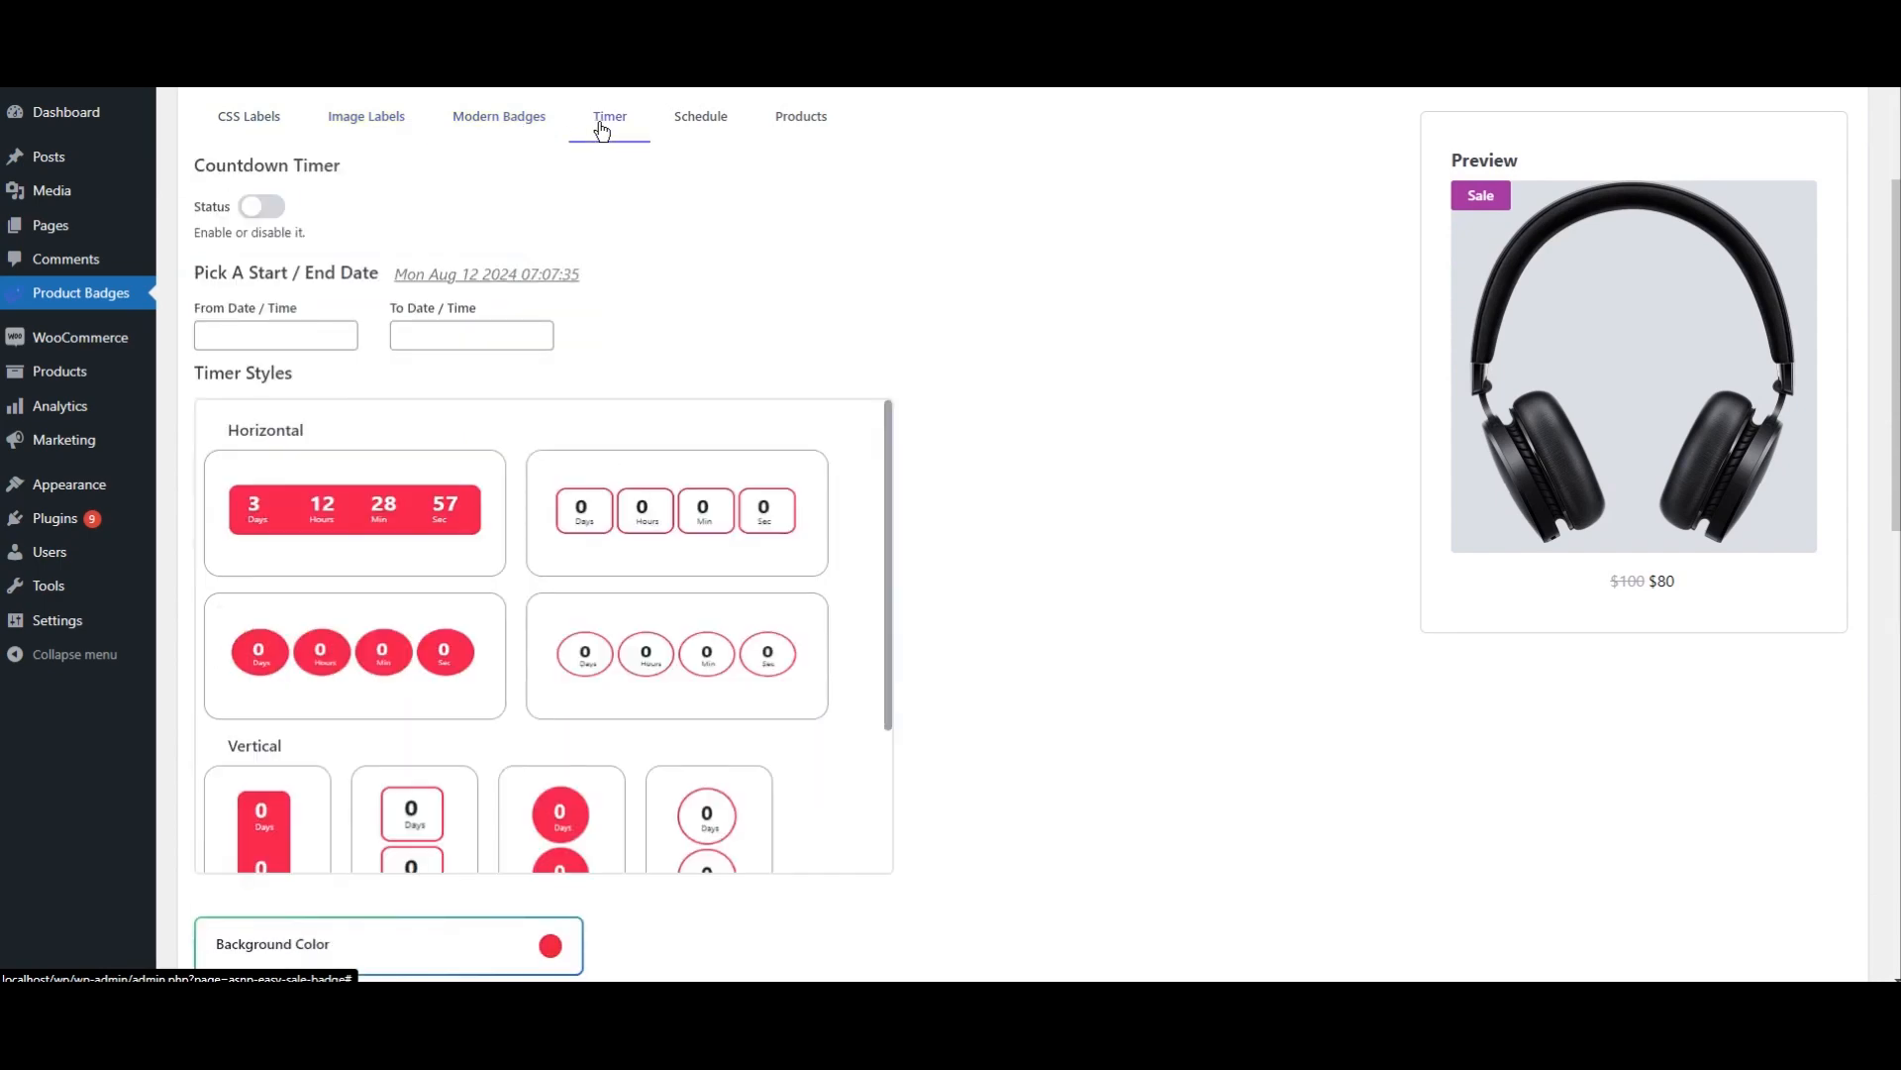
pyautogui.scroll(3, 476, 234)
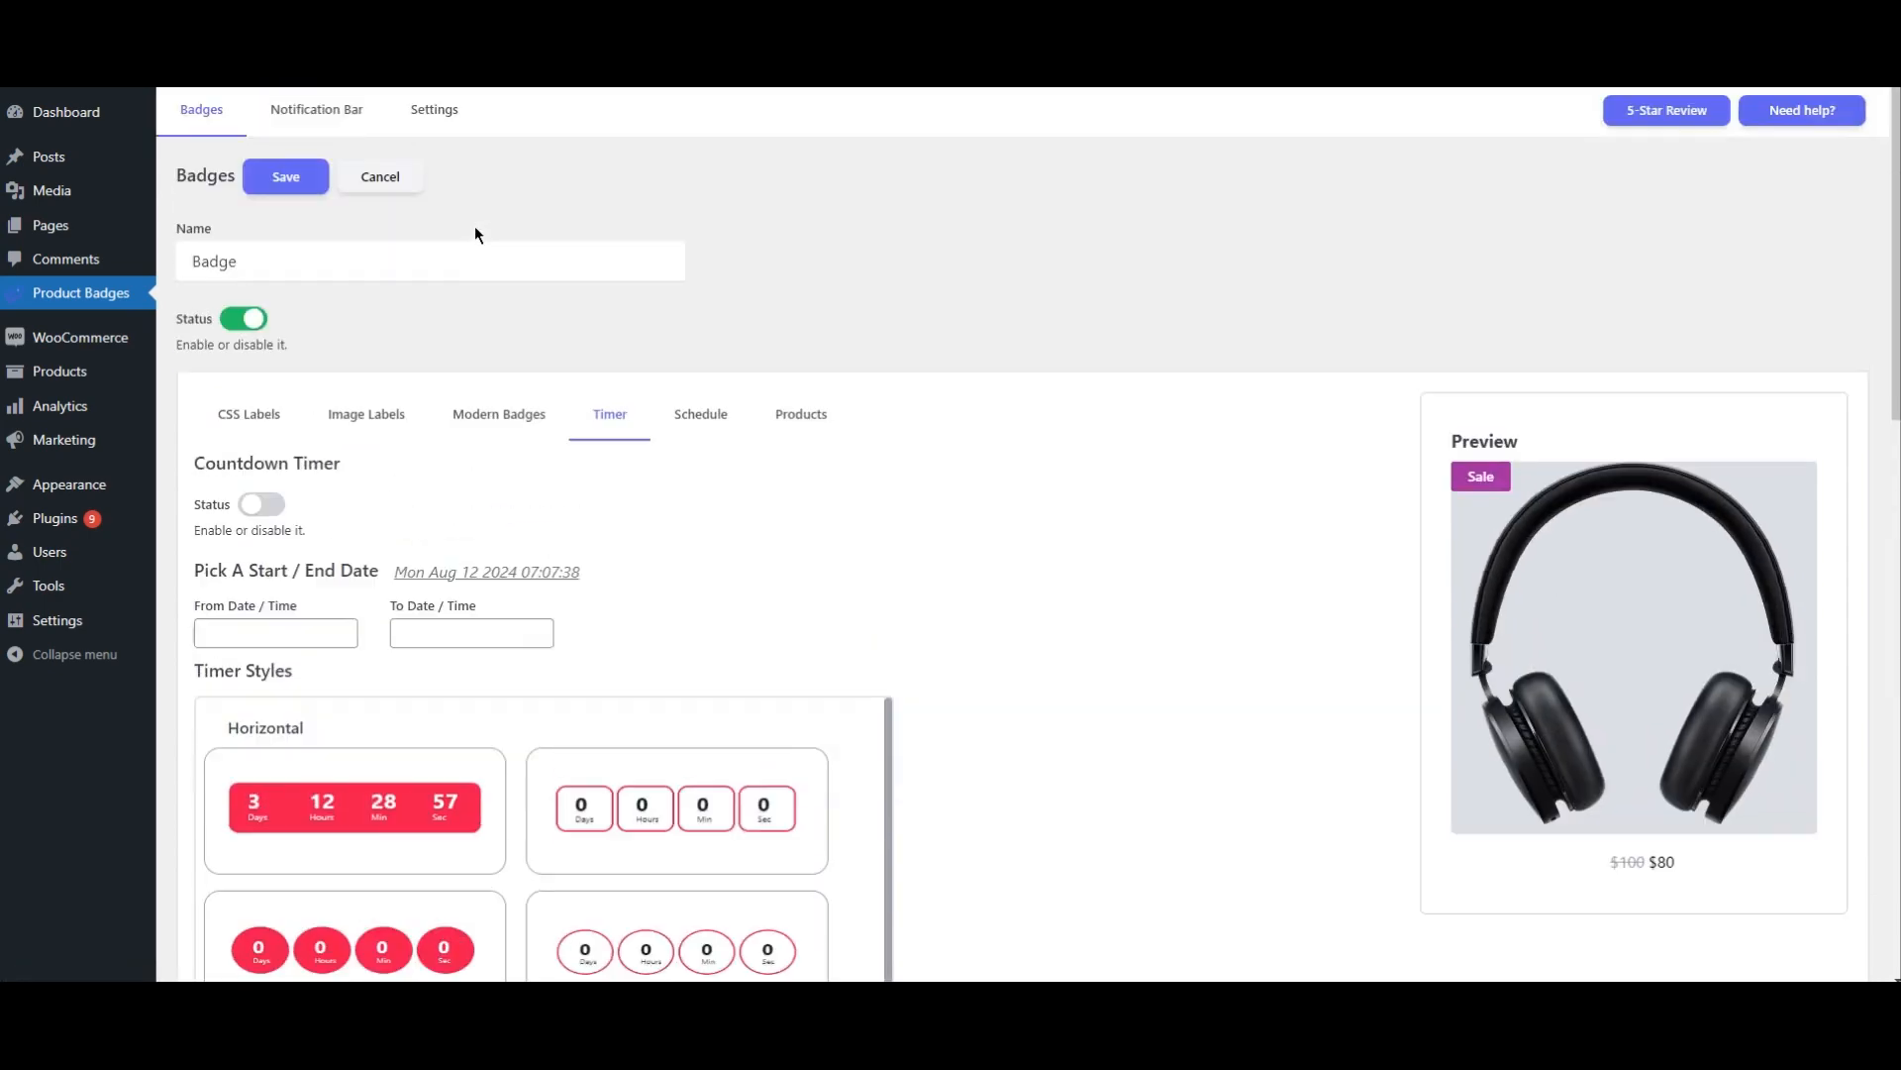